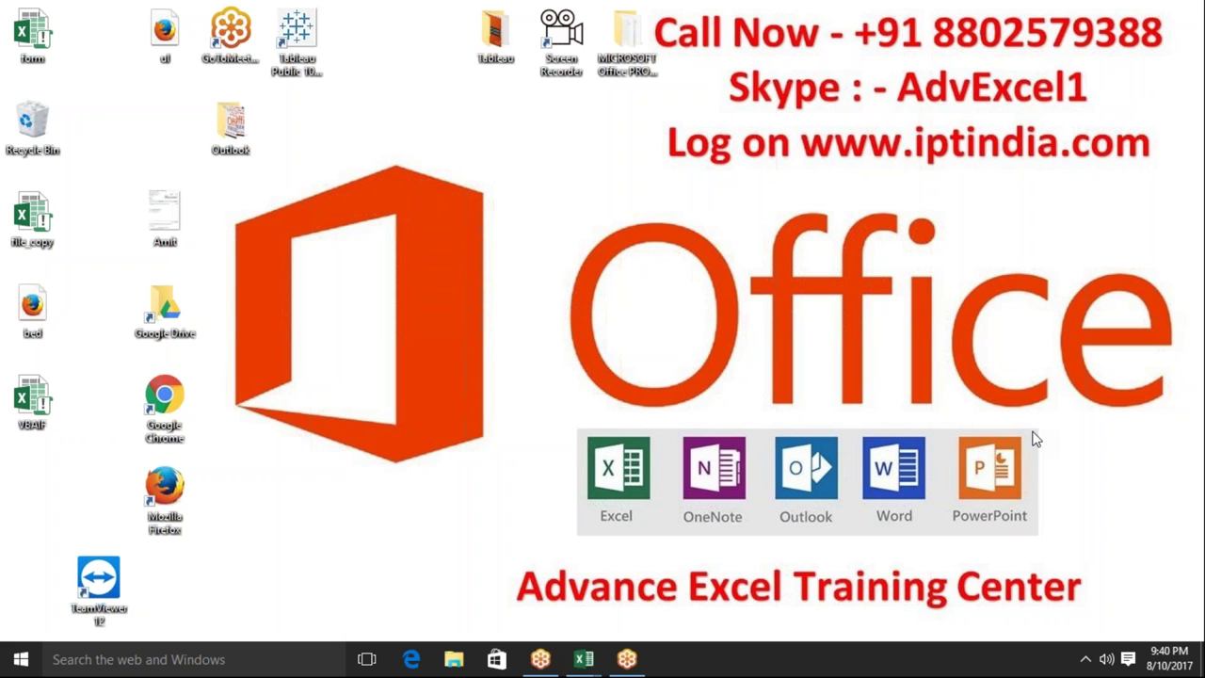
# Launch Excel from the Start menu, maximize it and create the blank workbook Book2
pyautogui.click(22, 657)
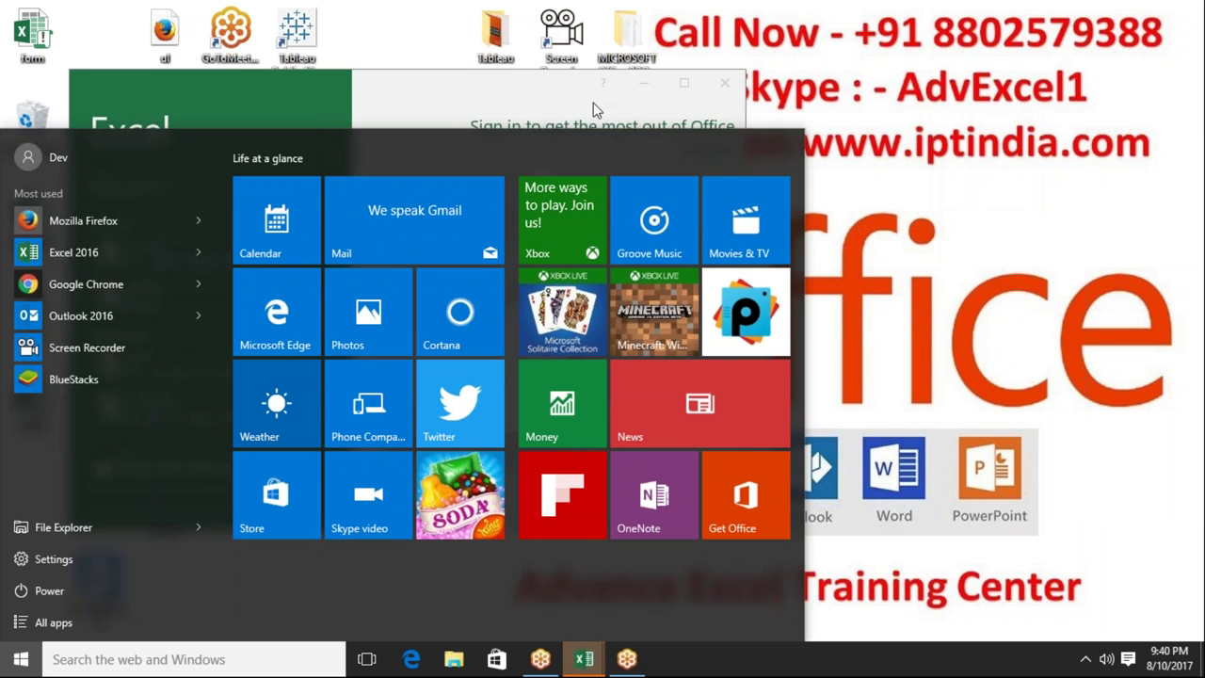
pyautogui.click(595, 111)
pyautogui.click(684, 83)
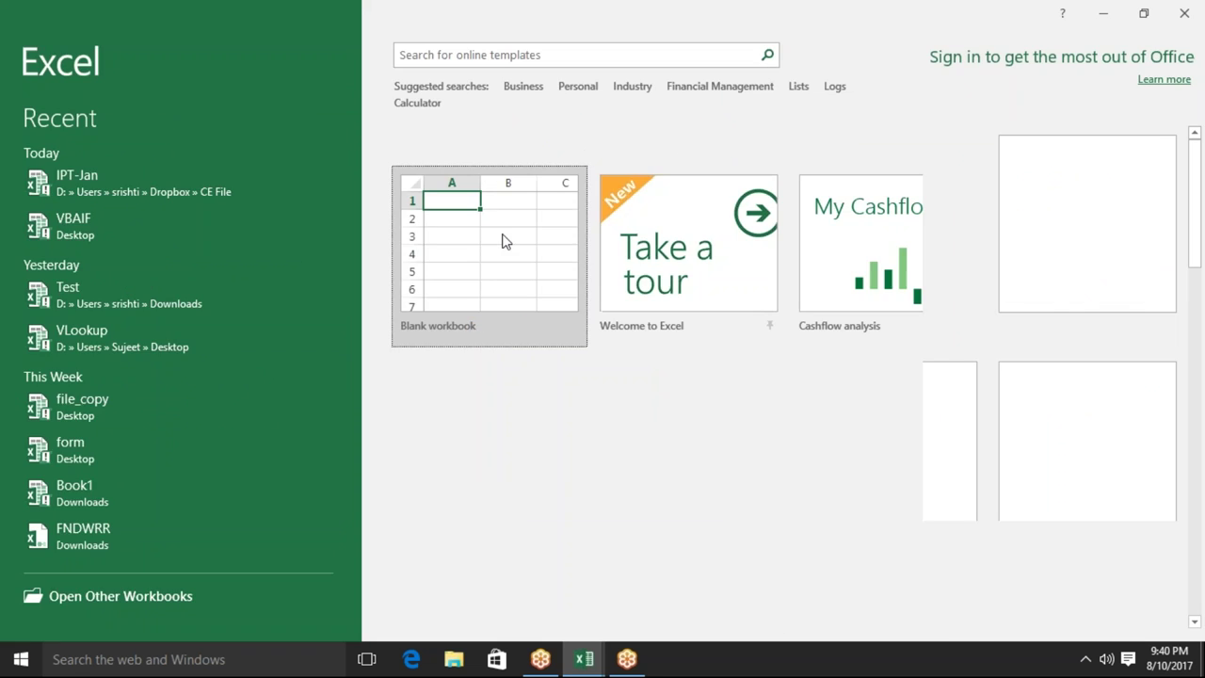
pyautogui.click(502, 241)
pyautogui.click(502, 242)
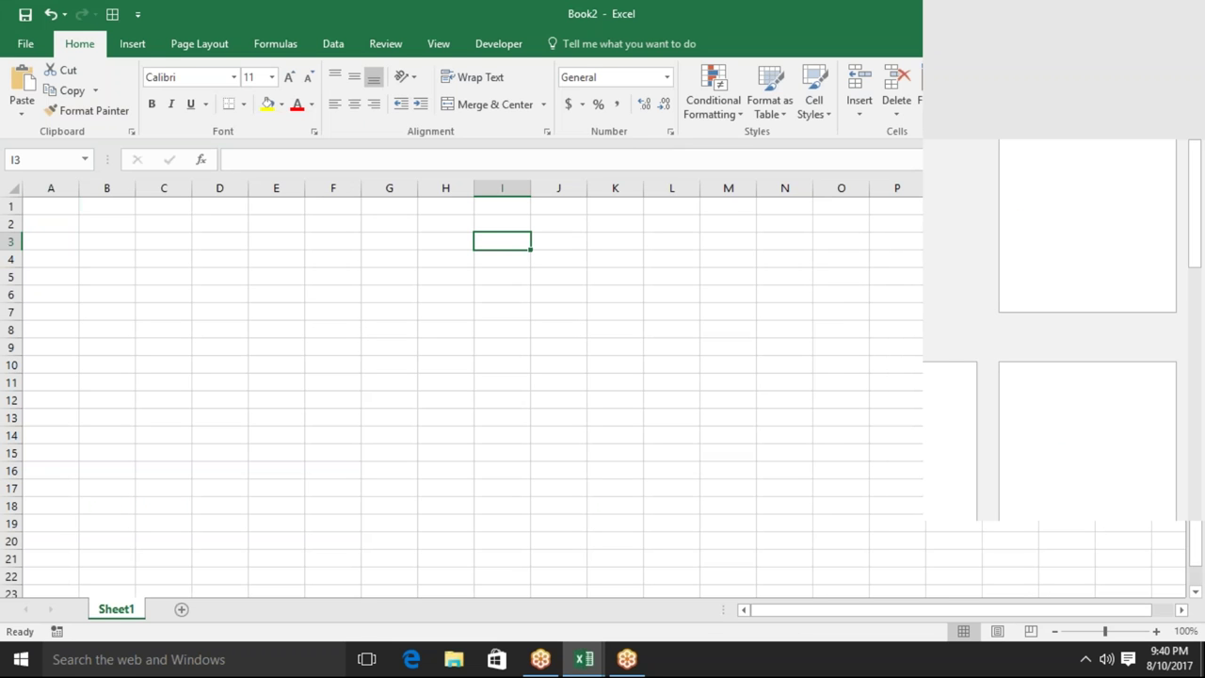
pyautogui.click(297, 49)
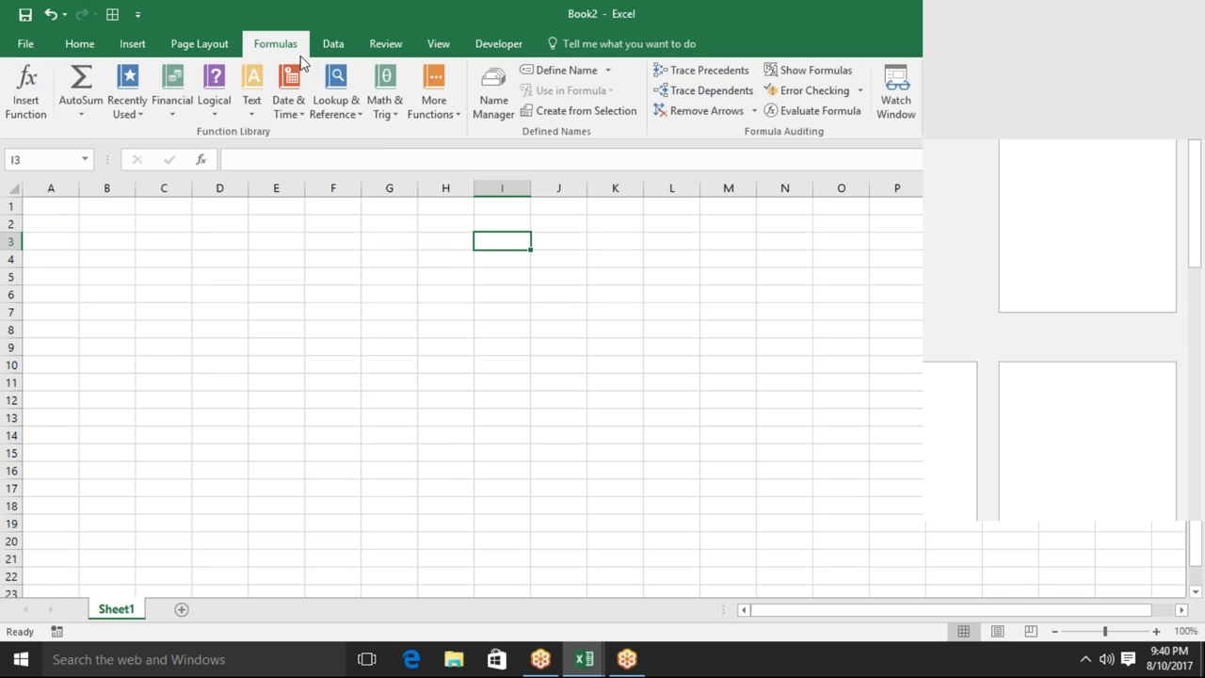
# Select the range B2:E7 on the empty Sheet1
pyautogui.click(180, 189)
pyautogui.moveTo(135, 254); pyautogui.dragTo(93, 255)
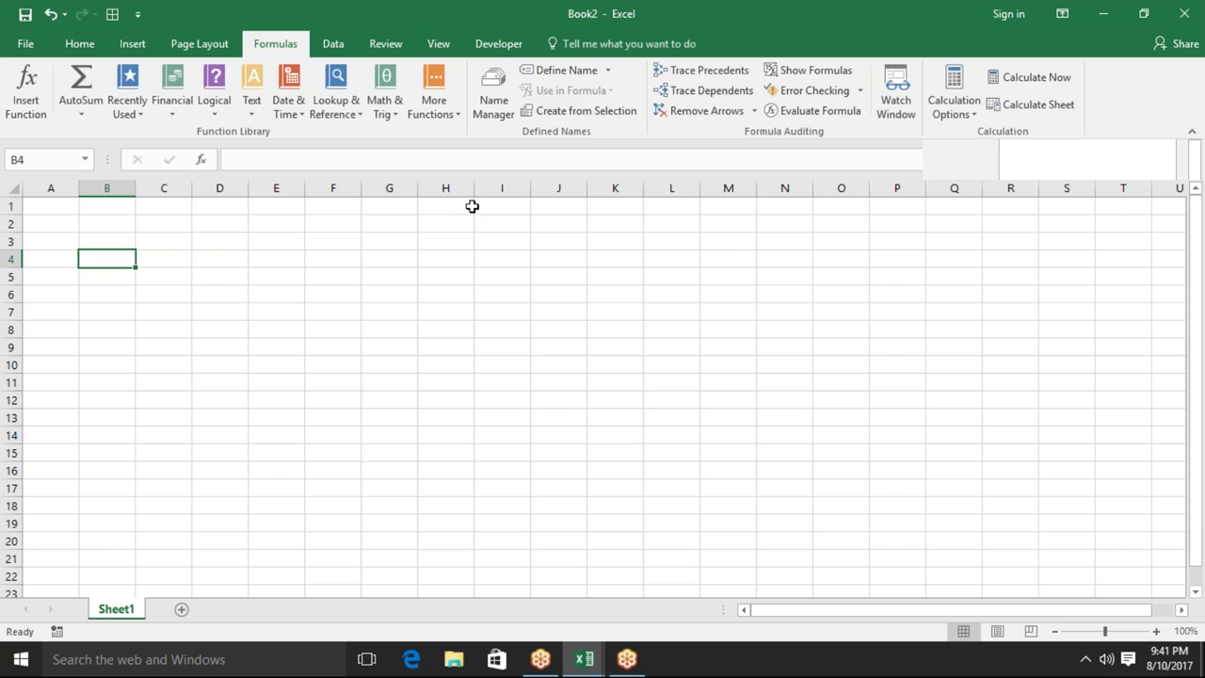
pyautogui.moveTo(119, 230)
pyautogui.mouseDown()
pyautogui.moveTo(170, 241)
pyautogui.moveTo(296, 317)
pyautogui.mouseUp()
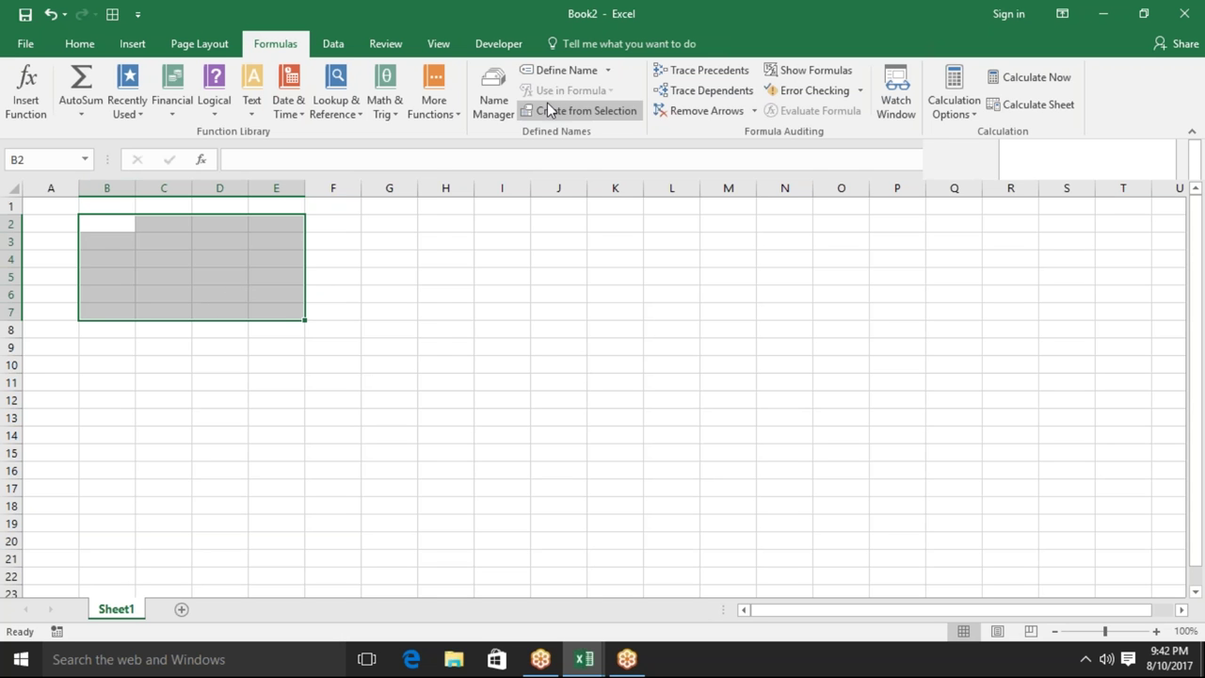
# Define the name 'dd' for the range B2:E7
pyautogui.click(559, 75)
pyautogui.write('dd')
pyautogui.click(343, 325)
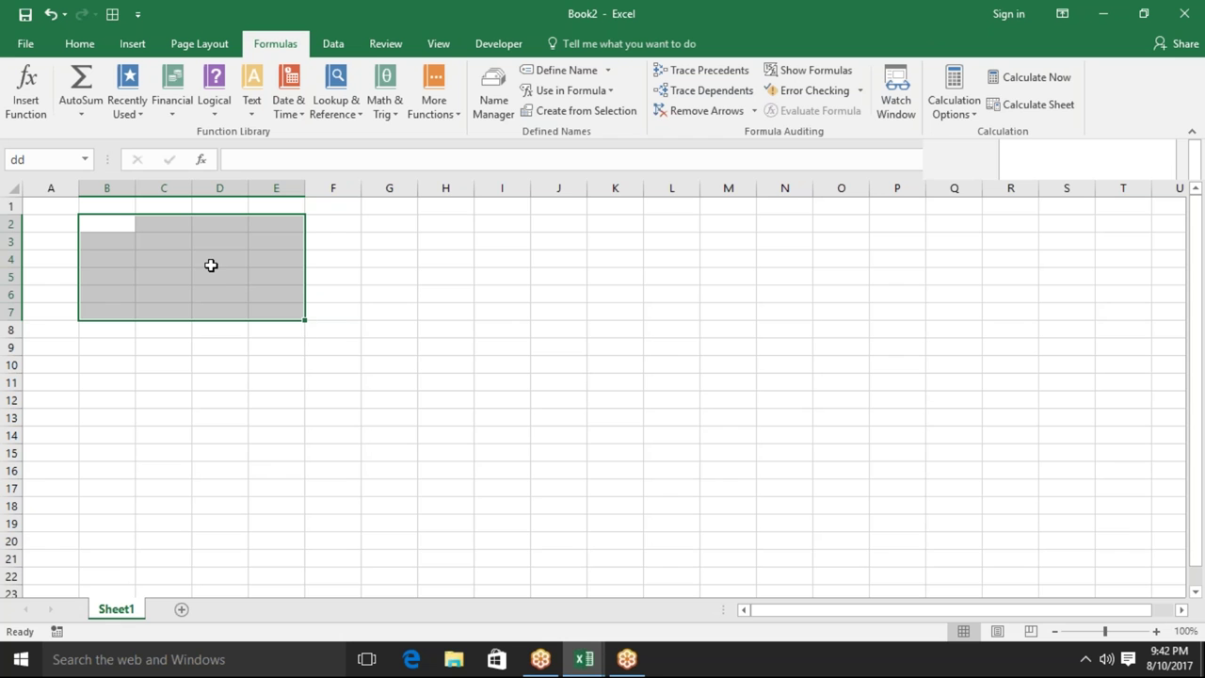
# Test the name with =SUM(dd) in H4, then clear column H
pyautogui.click(425, 260)
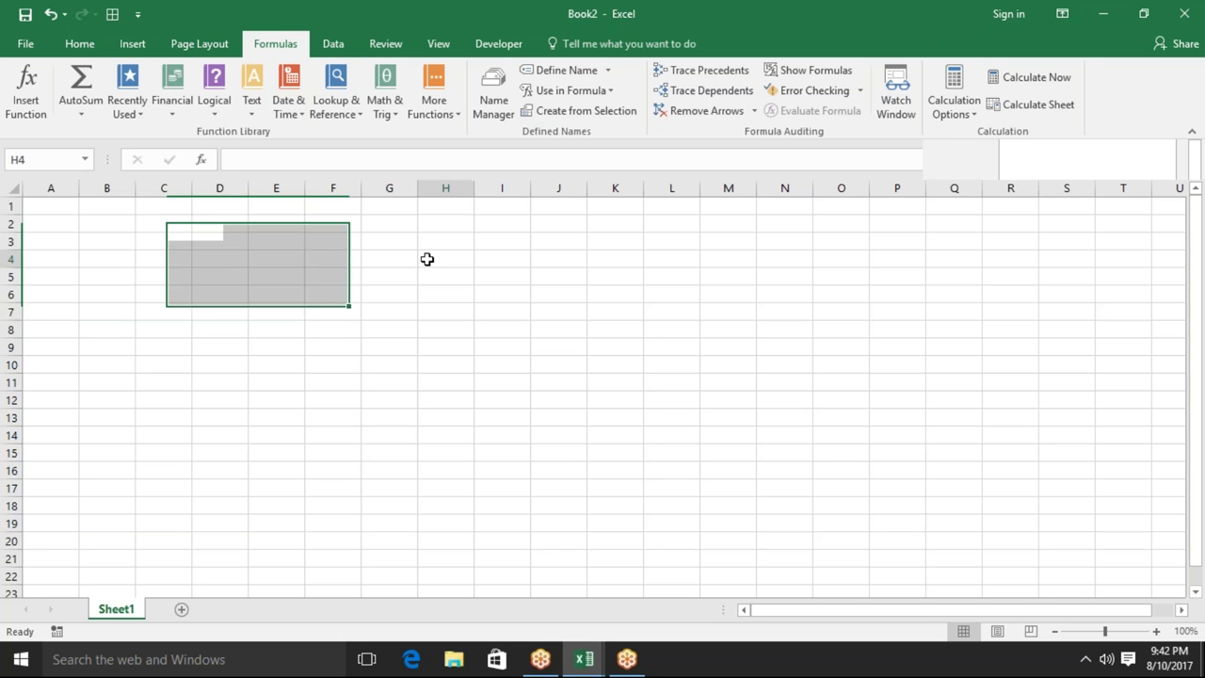
pyautogui.write('=su')
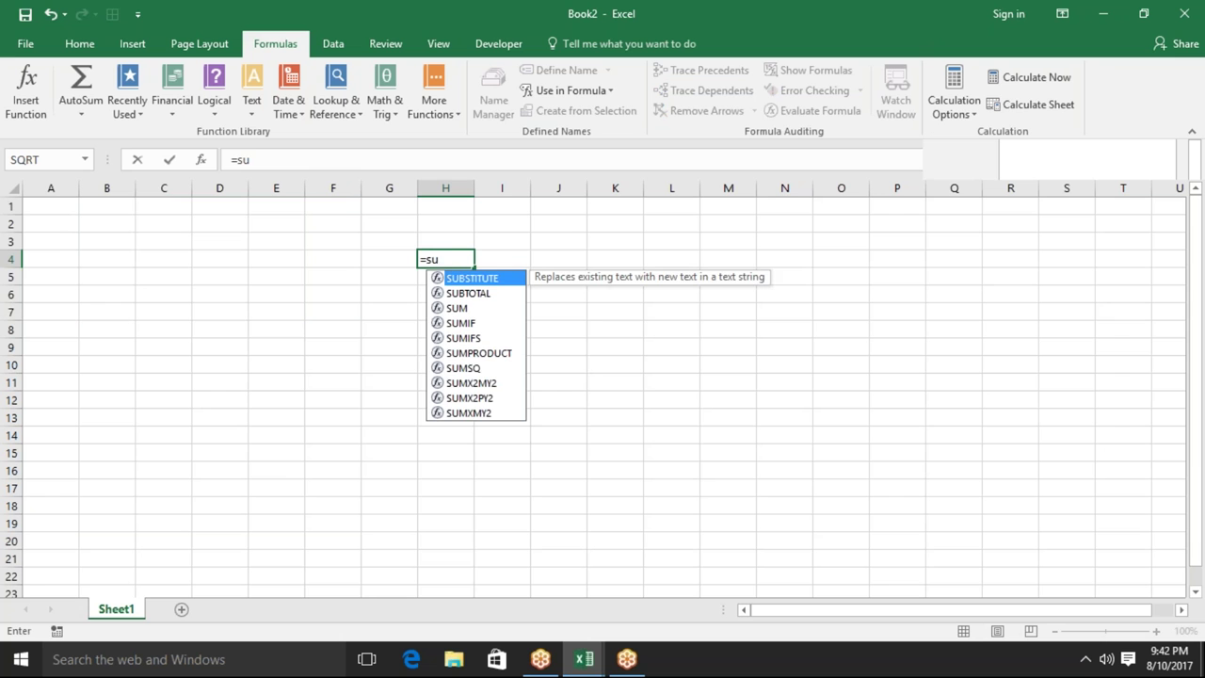
pyautogui.write('m')
pyautogui.press('Tab')
pyautogui.write('d')
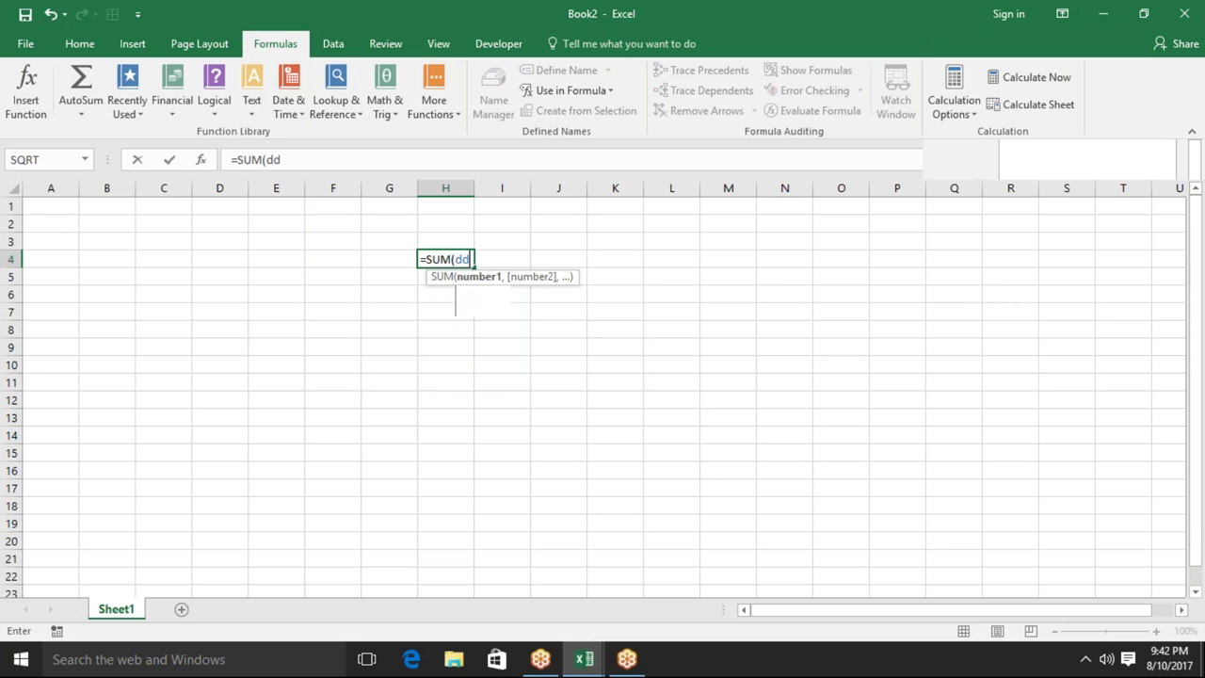
pyautogui.write('d)')
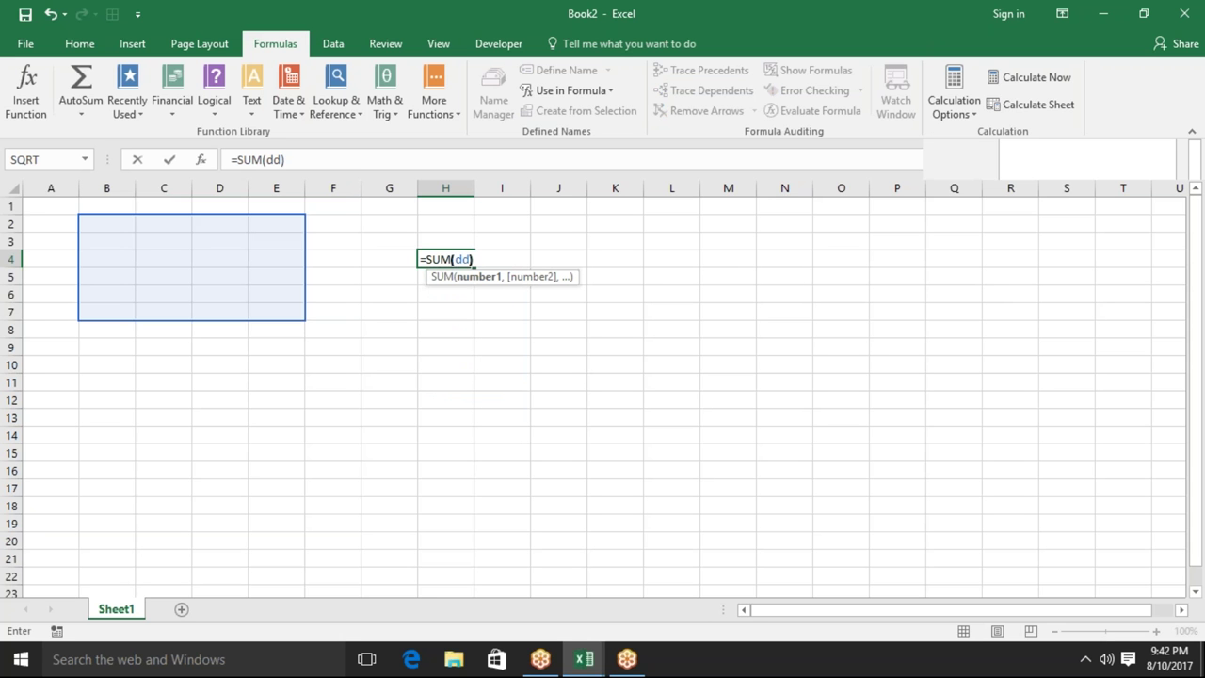
pyautogui.press('Return')
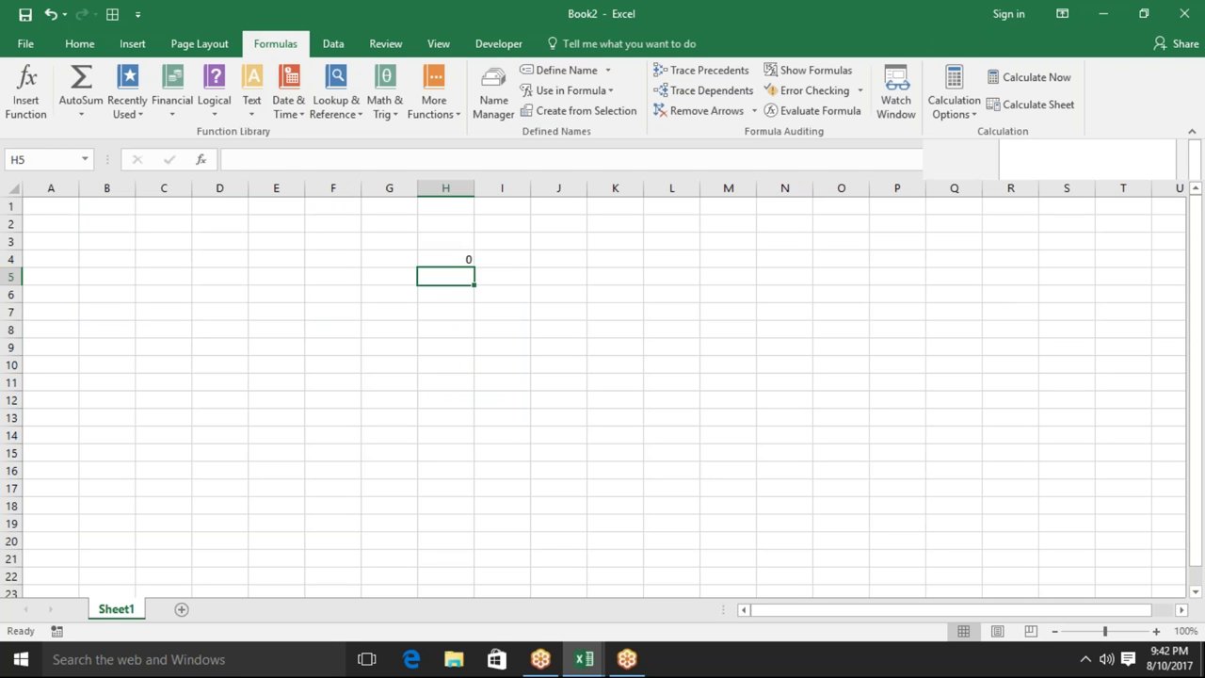
pyautogui.click(445, 259)
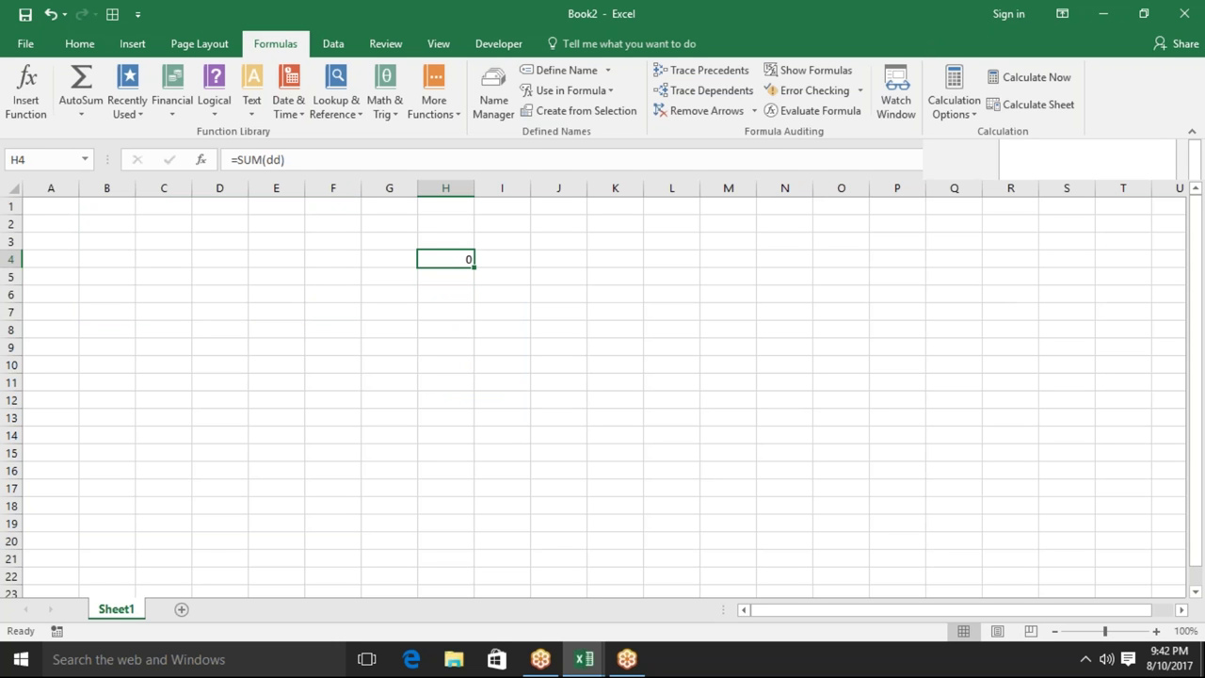
pyautogui.click(451, 202)
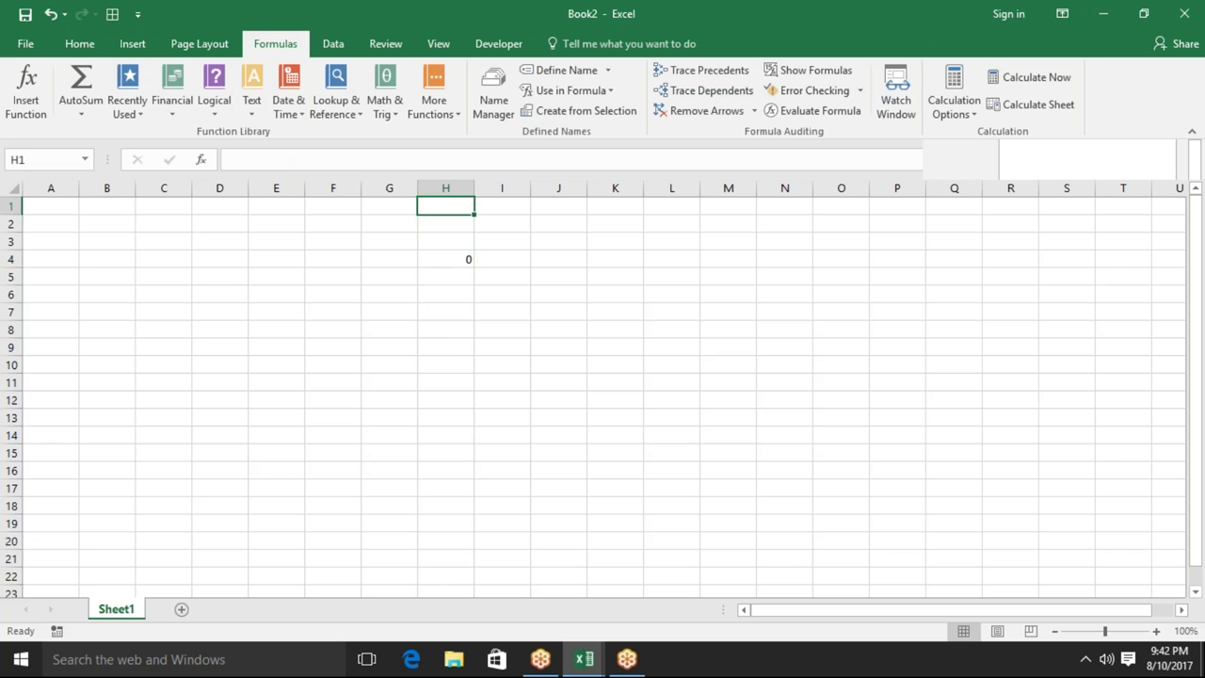
pyautogui.click(446, 188)
pyautogui.press('Delete')
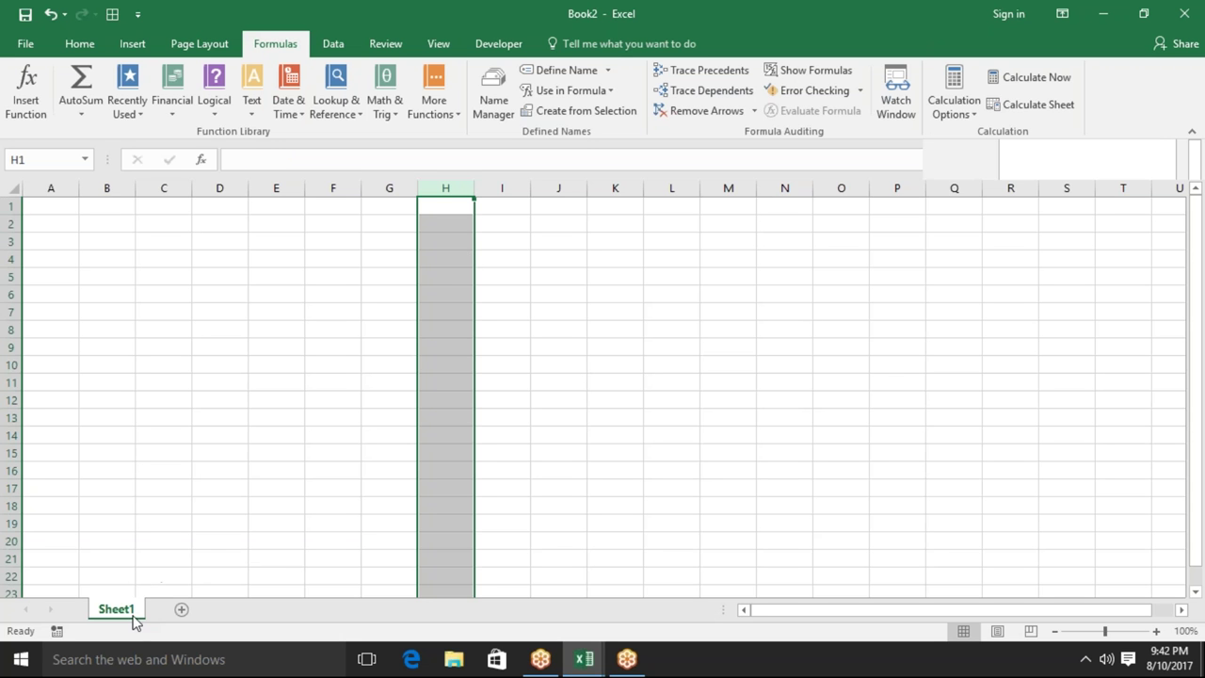
# Add a new blank Sheet2 and delete Sheet1
pyautogui.rightClick(134, 618)
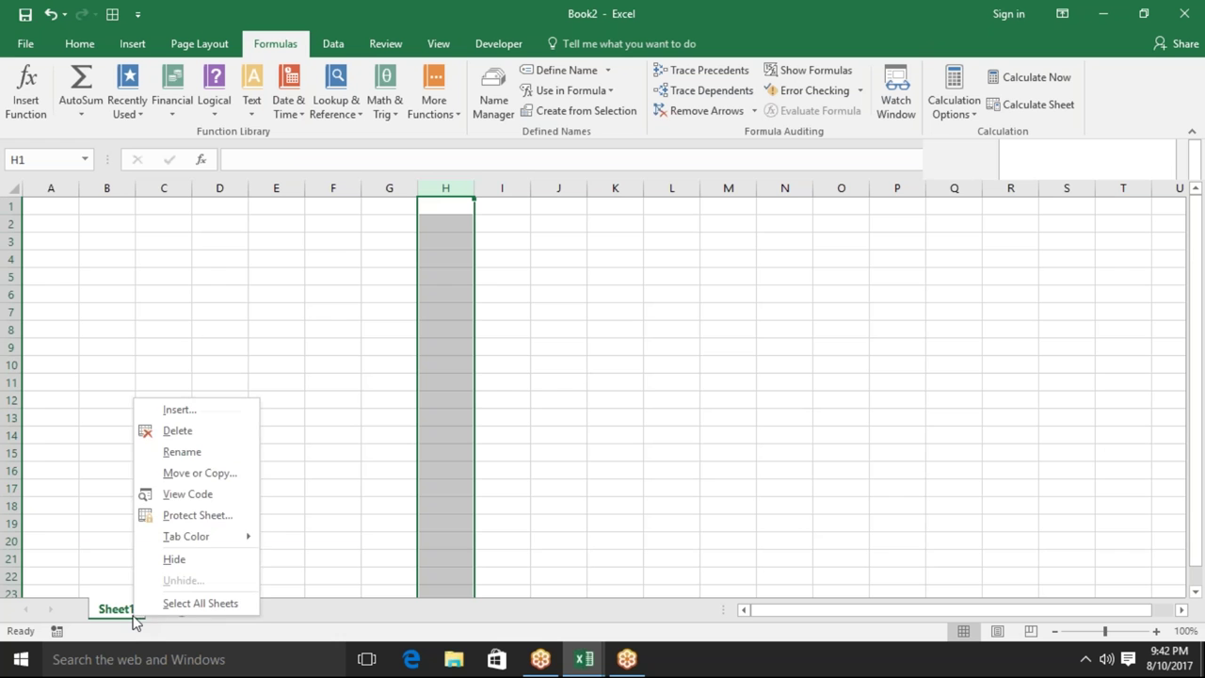
pyautogui.click(185, 437)
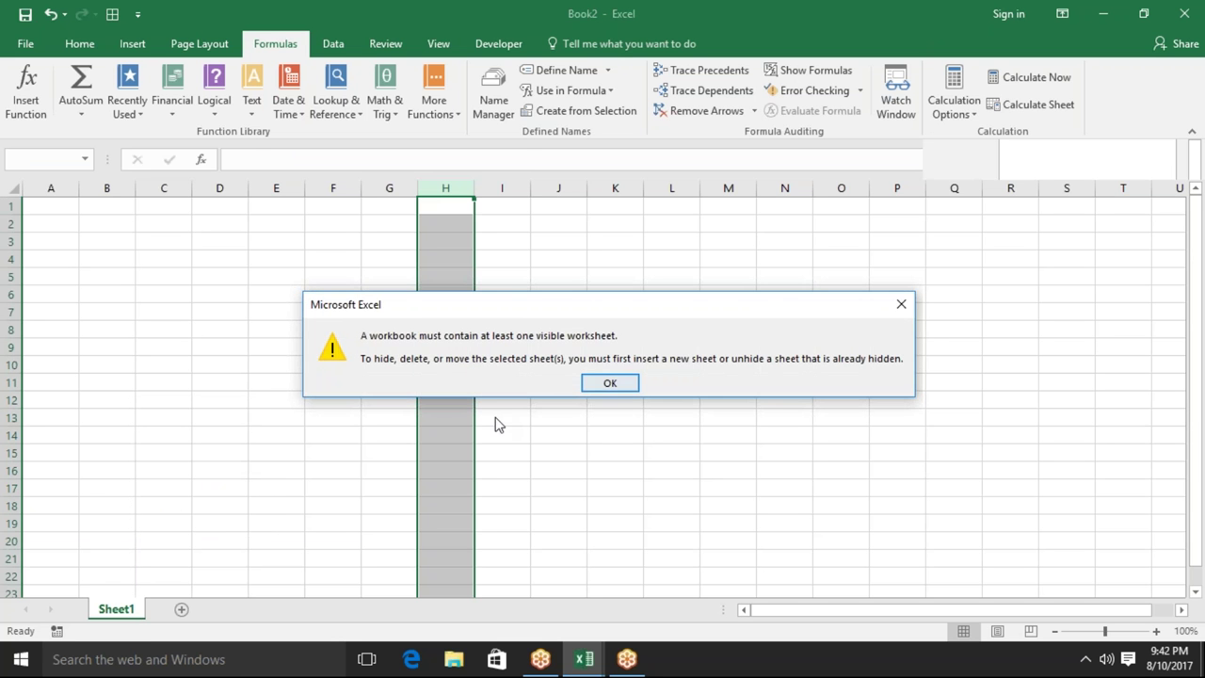
pyautogui.click(611, 383)
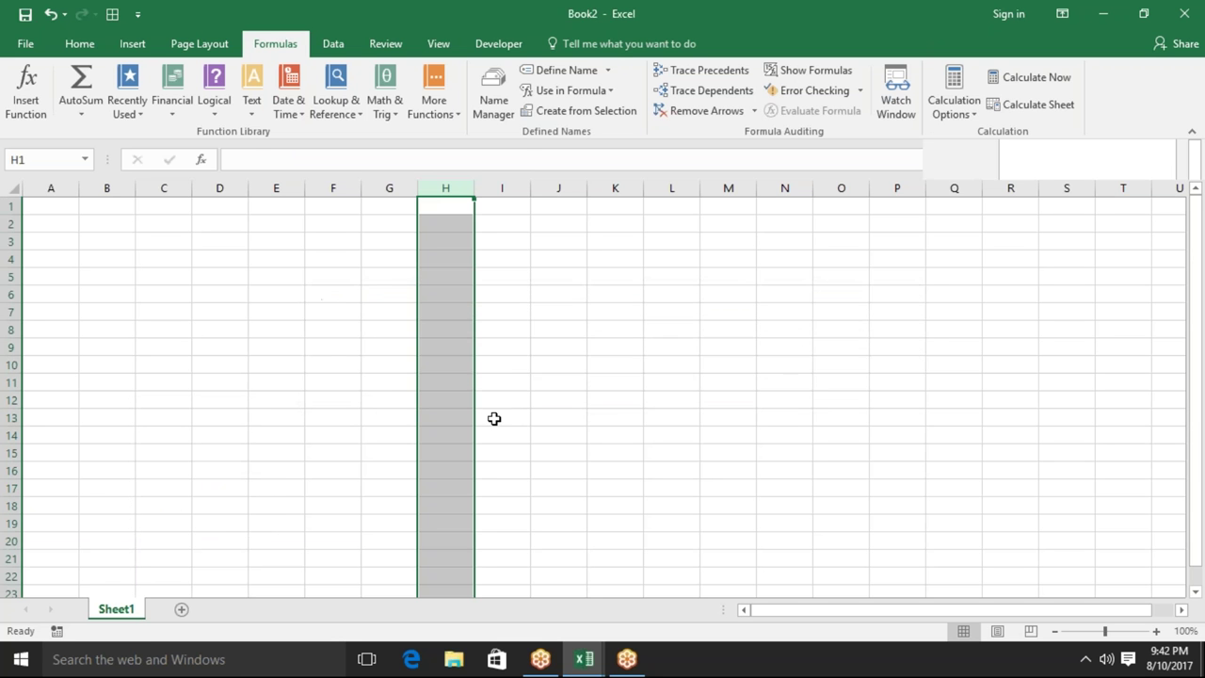
pyautogui.click(181, 610)
pyautogui.rightClick(130, 608)
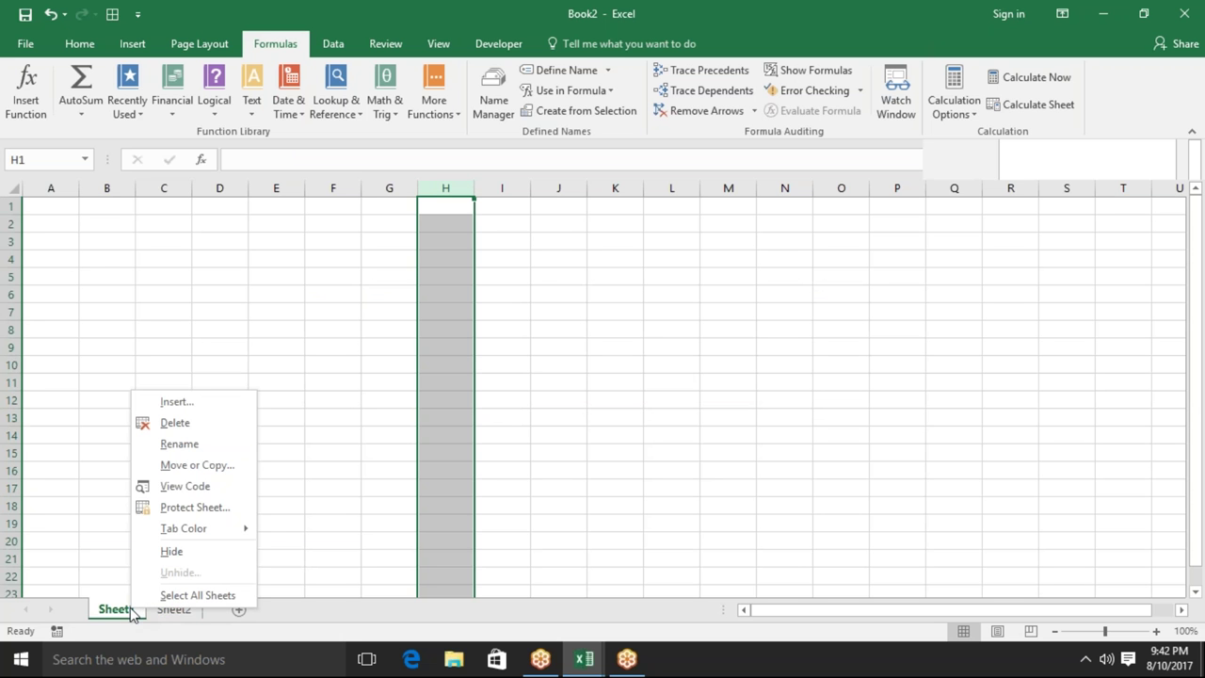
pyautogui.click(210, 424)
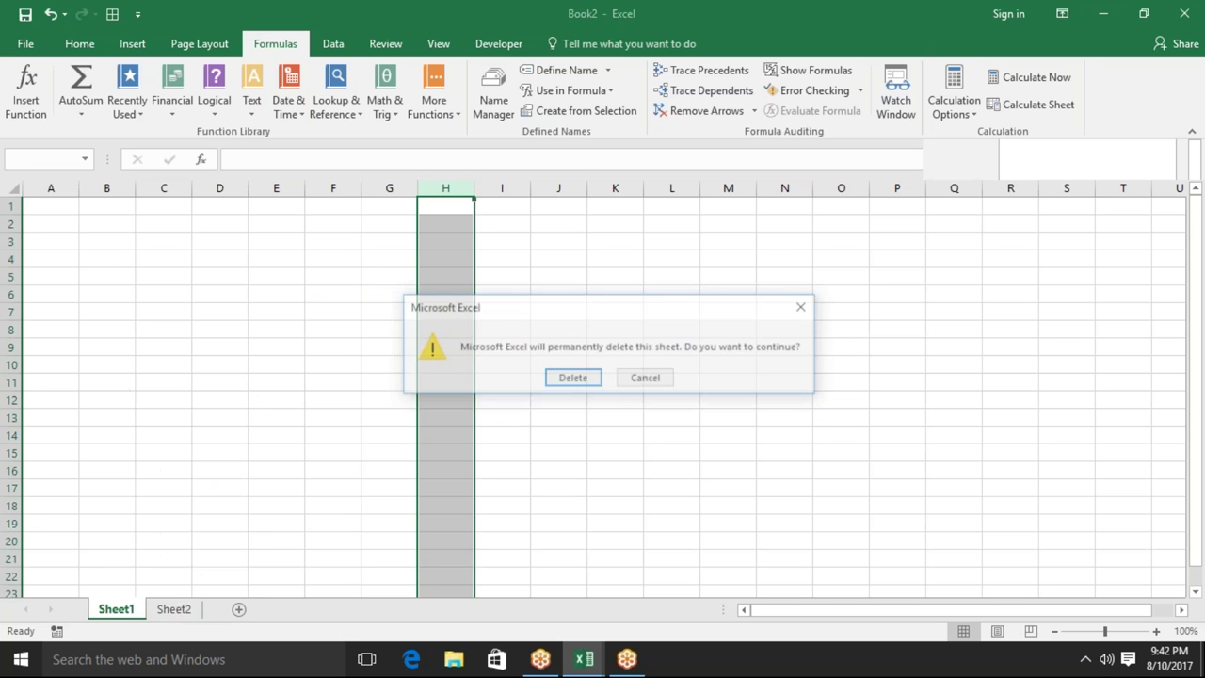
pyautogui.click(570, 384)
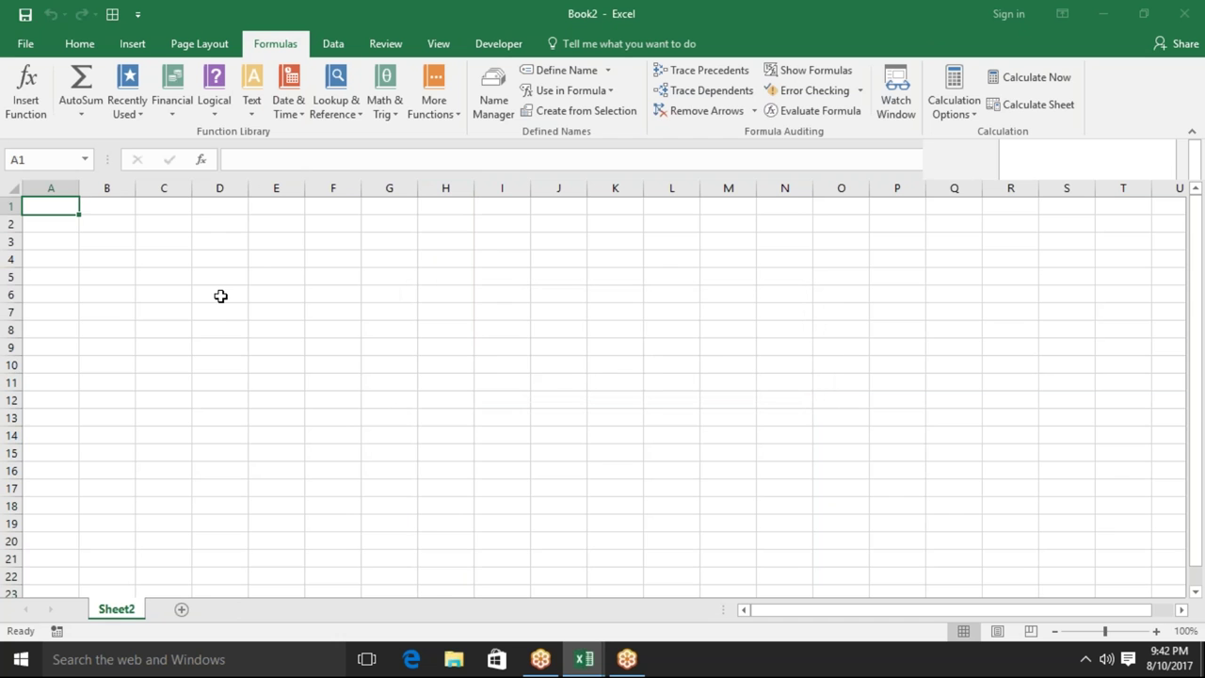
# Put a 'Sales' heading in A1 and fill A2:A19 with =RANDBETWEEN(10,90)
pyautogui.write('Sales')
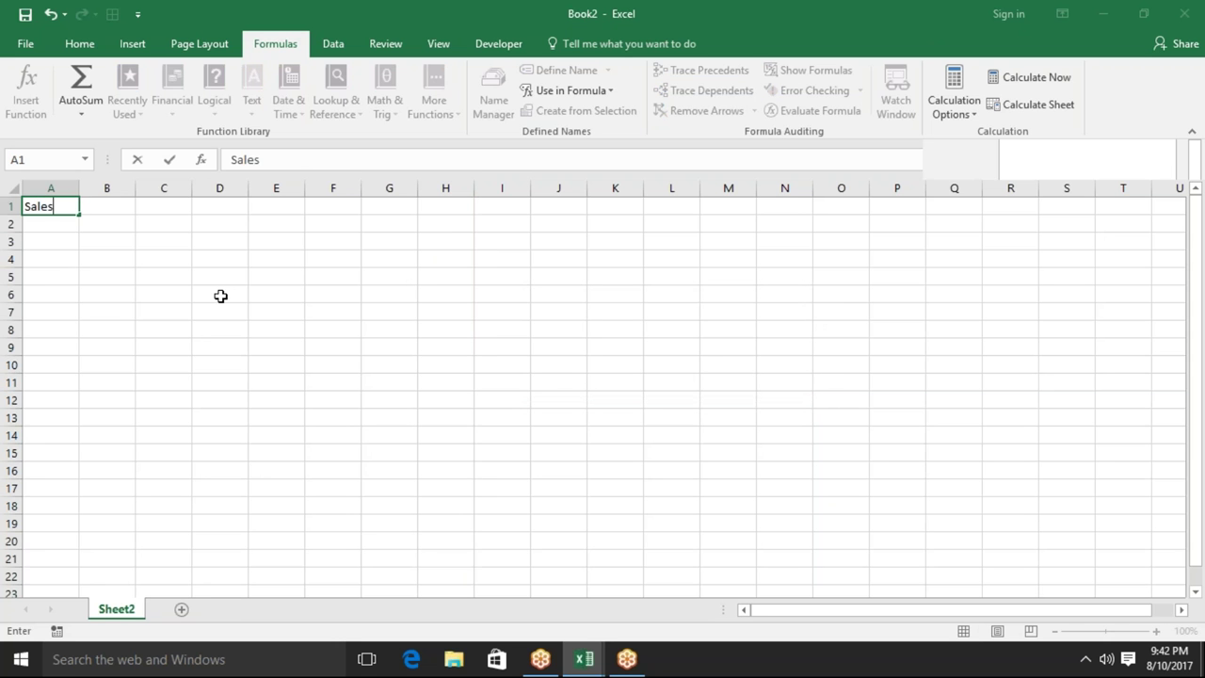
pyautogui.press('Return')
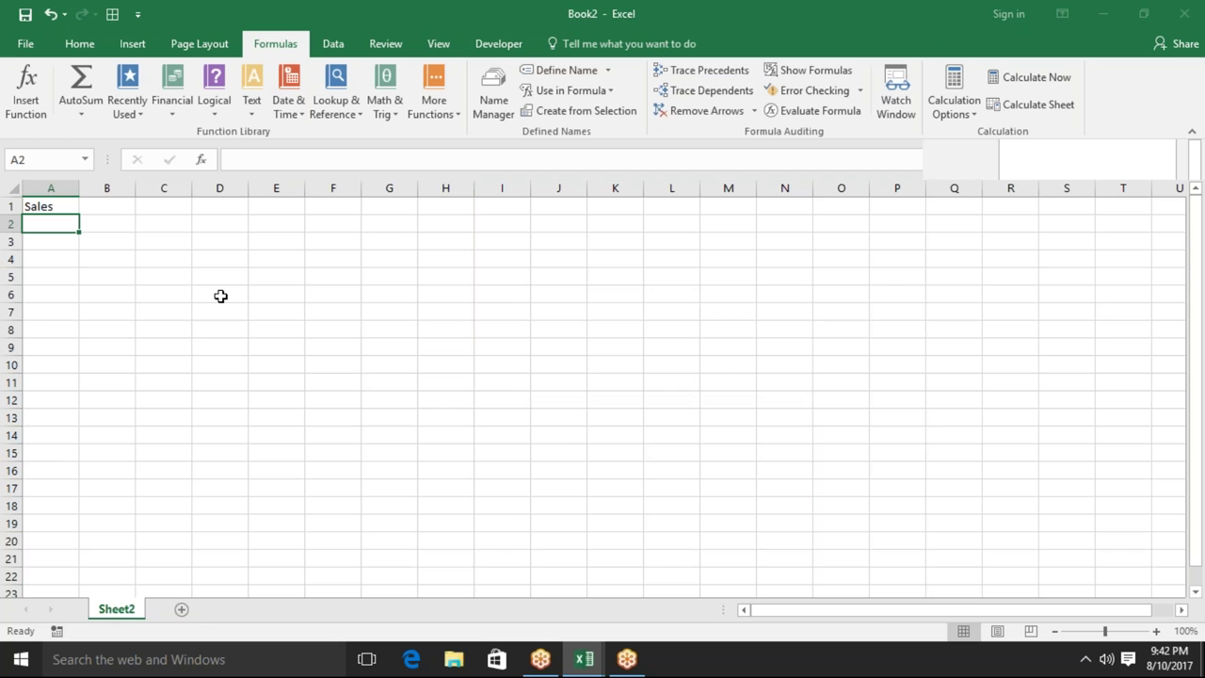
pyautogui.write('=r')
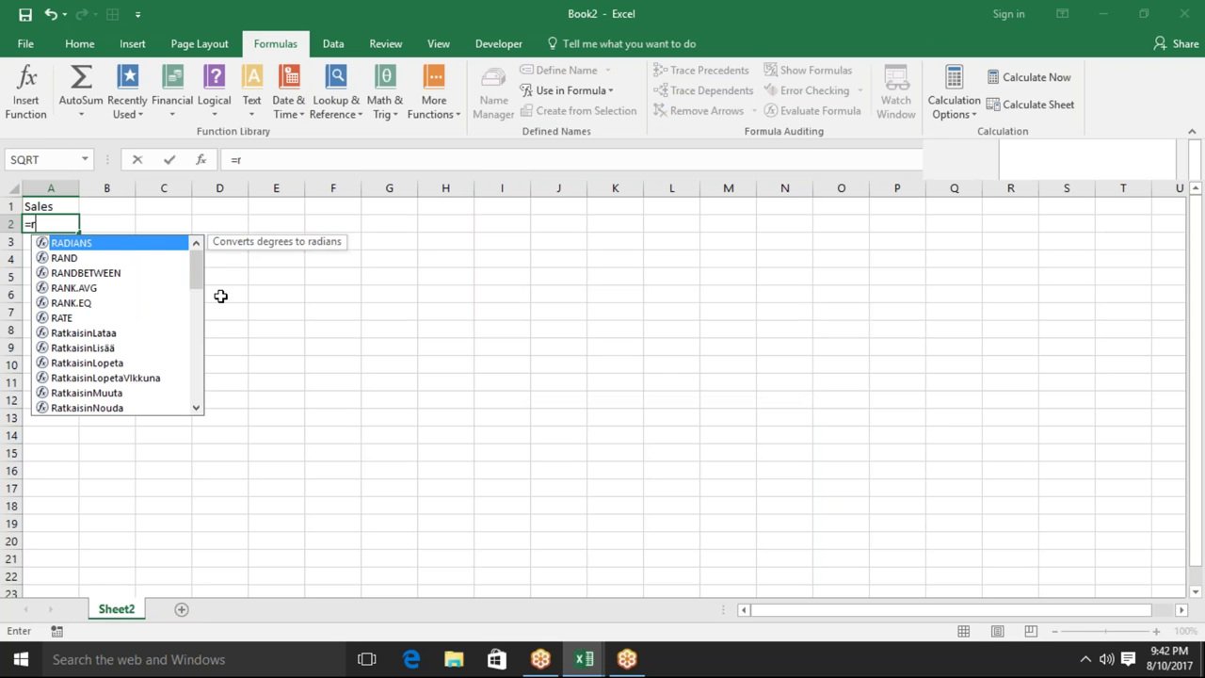
pyautogui.write('a')
pyautogui.press('Down')
pyautogui.press('Down')
pyautogui.press('Tab')
pyautogui.write('10,9')
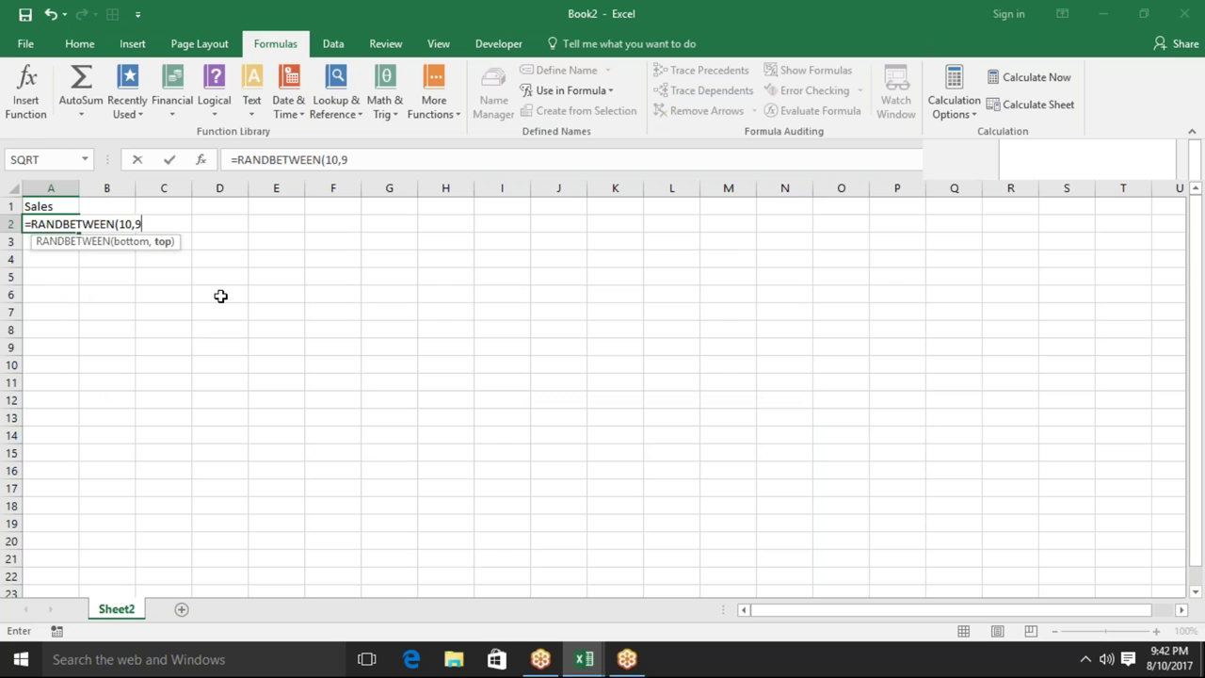
pyautogui.write('0')
pyautogui.press('Return')
pyautogui.press('Up')
pyautogui.hotkey('shift', 'Down')
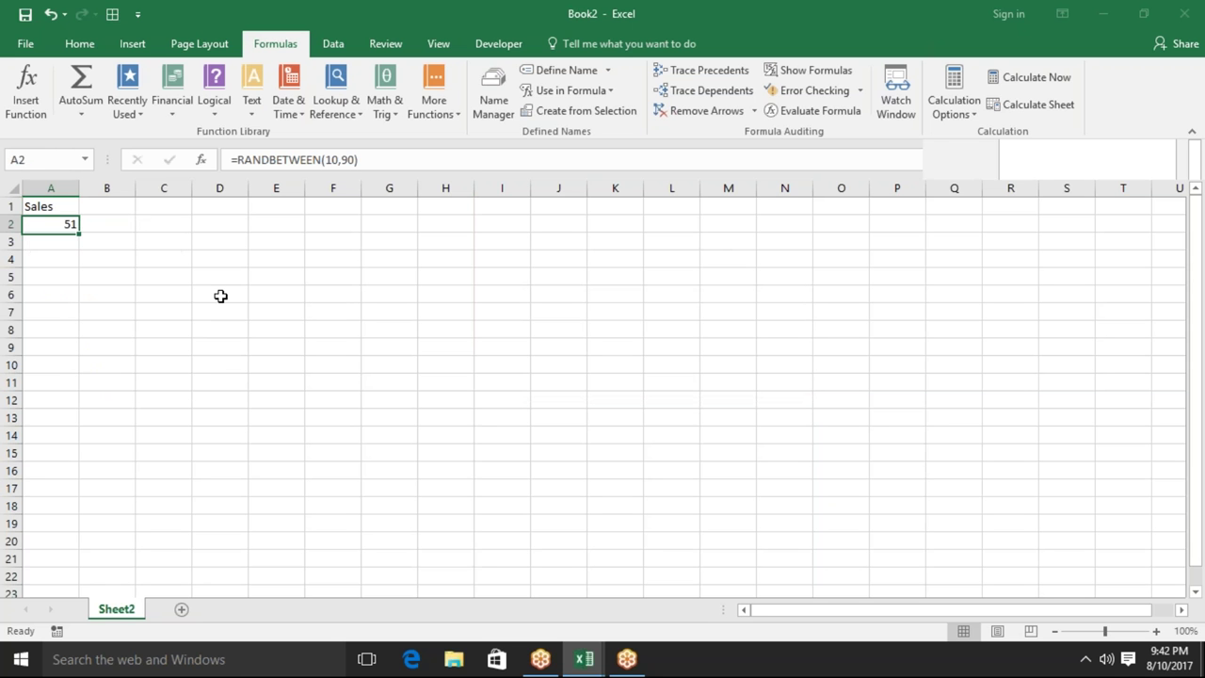
pyautogui.hotkey('shift', 'Down')
pyautogui.hotkey('shift', 'Down')
pyautogui.hotkey('shift', 'Down')
pyautogui.hotkey('shift', 'Down')
pyautogui.hotkey('shift', 'Down')
pyautogui.hotkey('shift', 'Down')
pyautogui.hotkey('shift', 'Down')
pyautogui.hotkey('shift', 'Down')
pyautogui.hotkey('shift', 'Down')
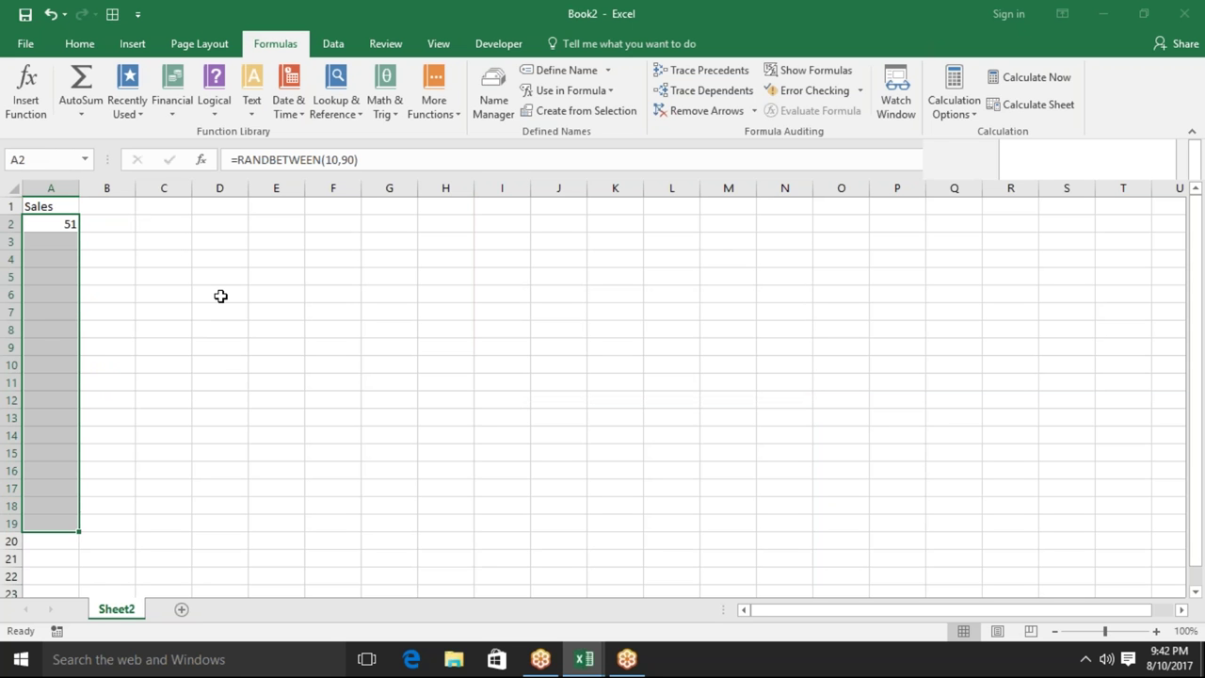
pyautogui.hotkey('ctrl', 'd')
# Copy the Sales numbers and paste them back as fixed values
pyautogui.hotkey('ctrl', 'c')
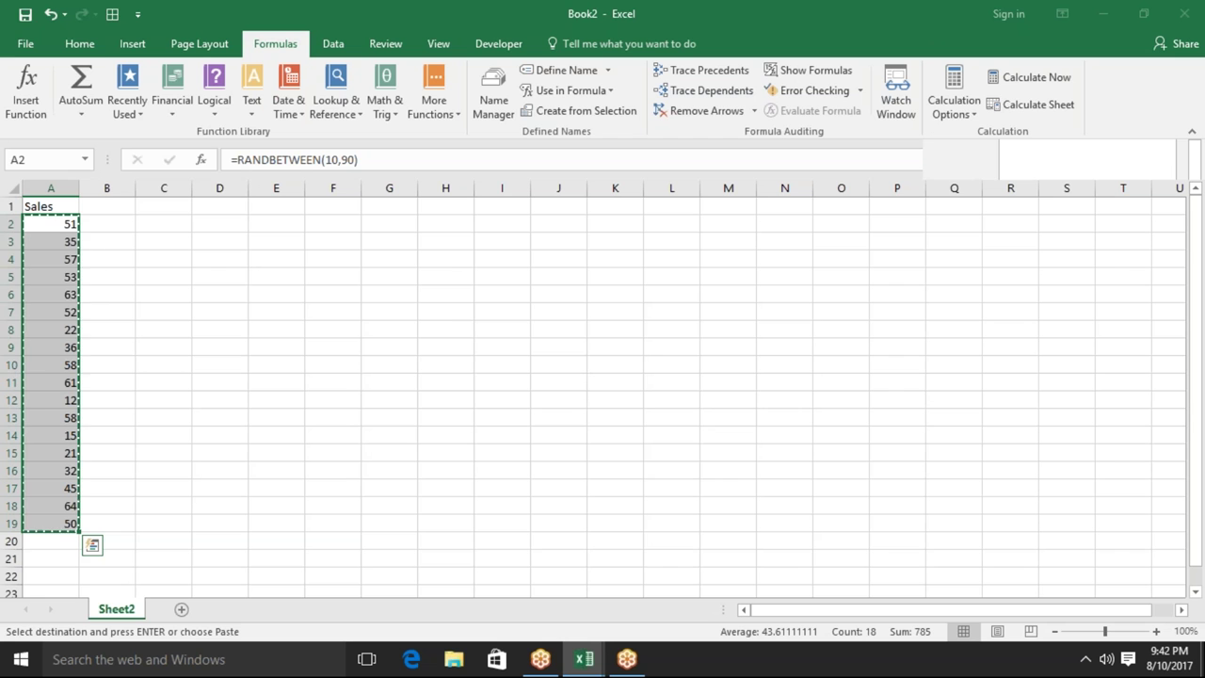
pyautogui.click(81, 44)
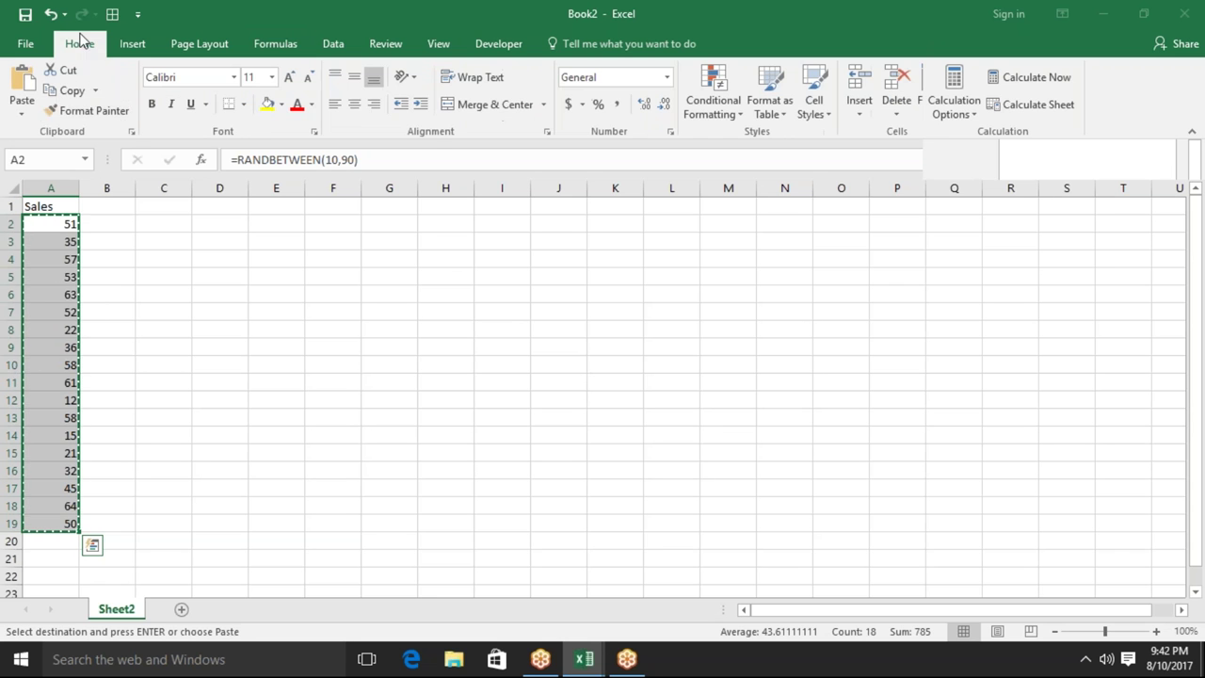
pyautogui.click(33, 113)
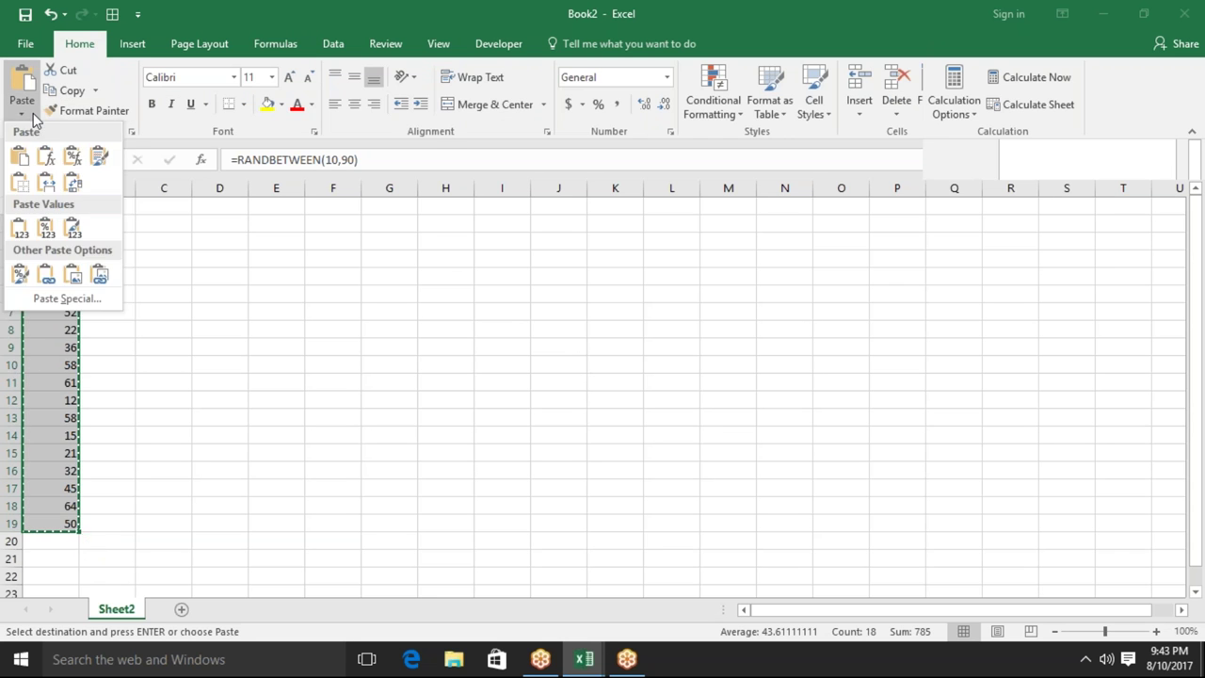
pyautogui.click(19, 228)
pyautogui.press('Escape')
pyautogui.press('Escape')
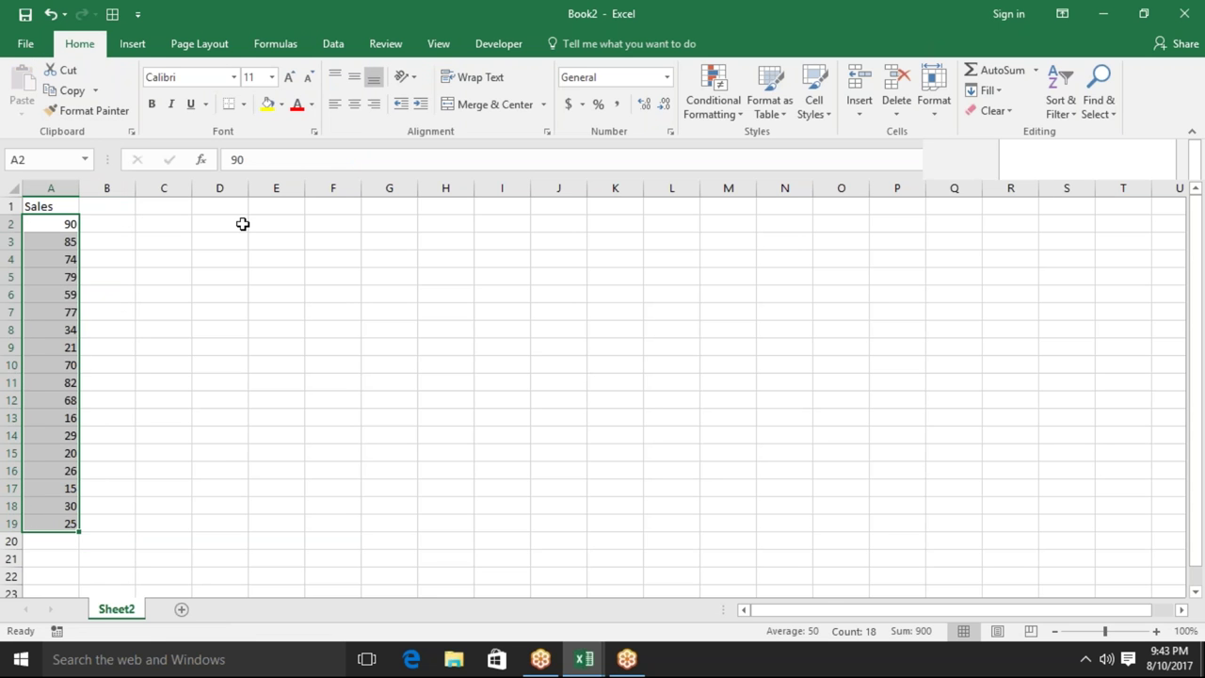
pyautogui.click(242, 223)
# Enter the first two tiers: 0-40 with 500 and 41-80 with 1000
pyautogui.write('0-40')
pyautogui.press('Tab')
pyautogui.write('500')
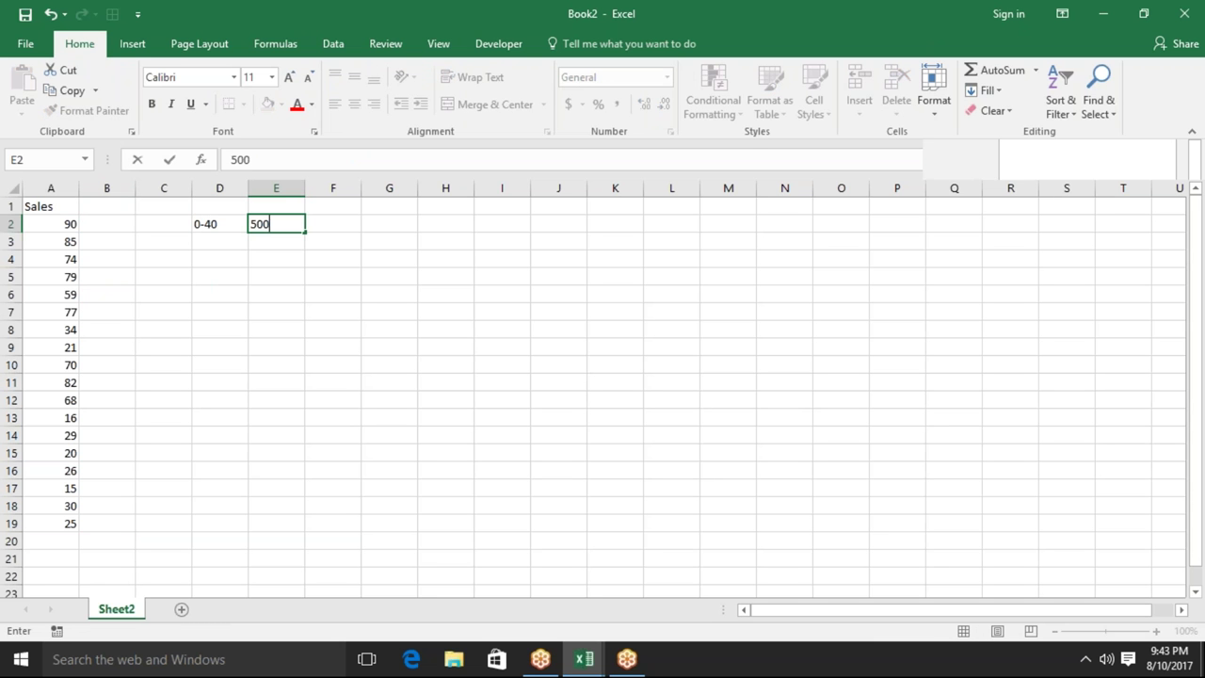
pyautogui.press('Return')
pyautogui.write('41-80')
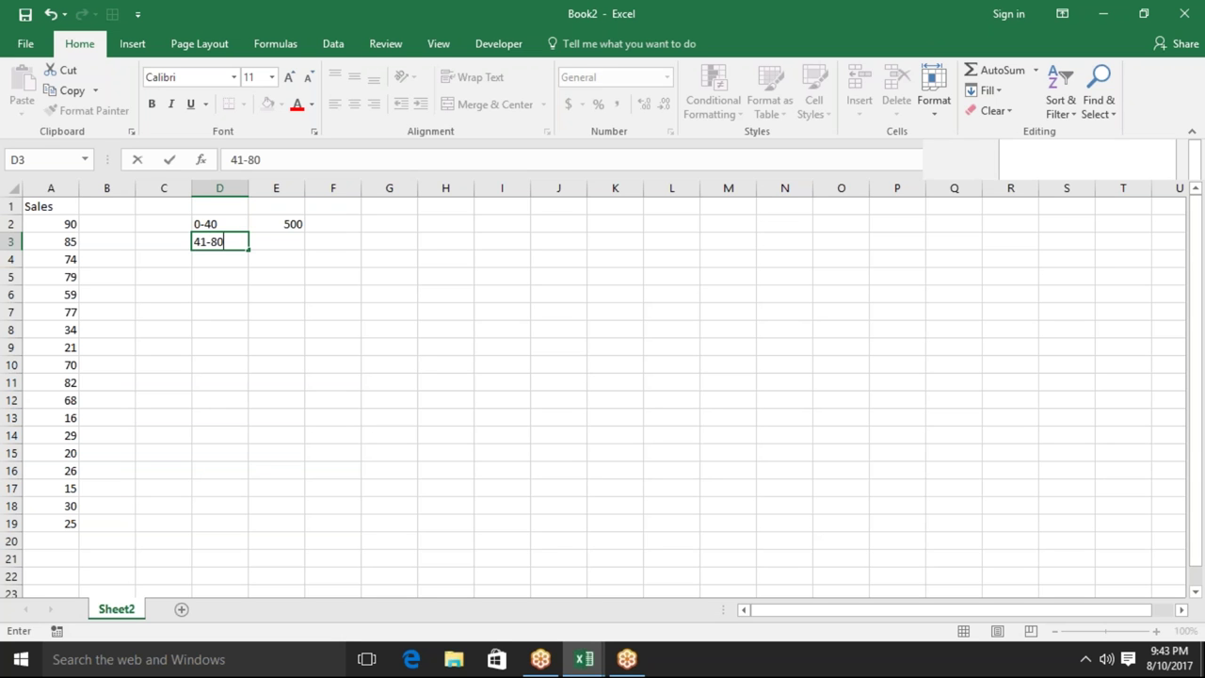
pyautogui.press('Tab')
pyautogui.write('1000')
pyautogui.press('Return')
# Add the remaining tiers: 81-100 with 2000 and >100 with 5000
pyautogui.write('81-100')
pyautogui.press('Tab')
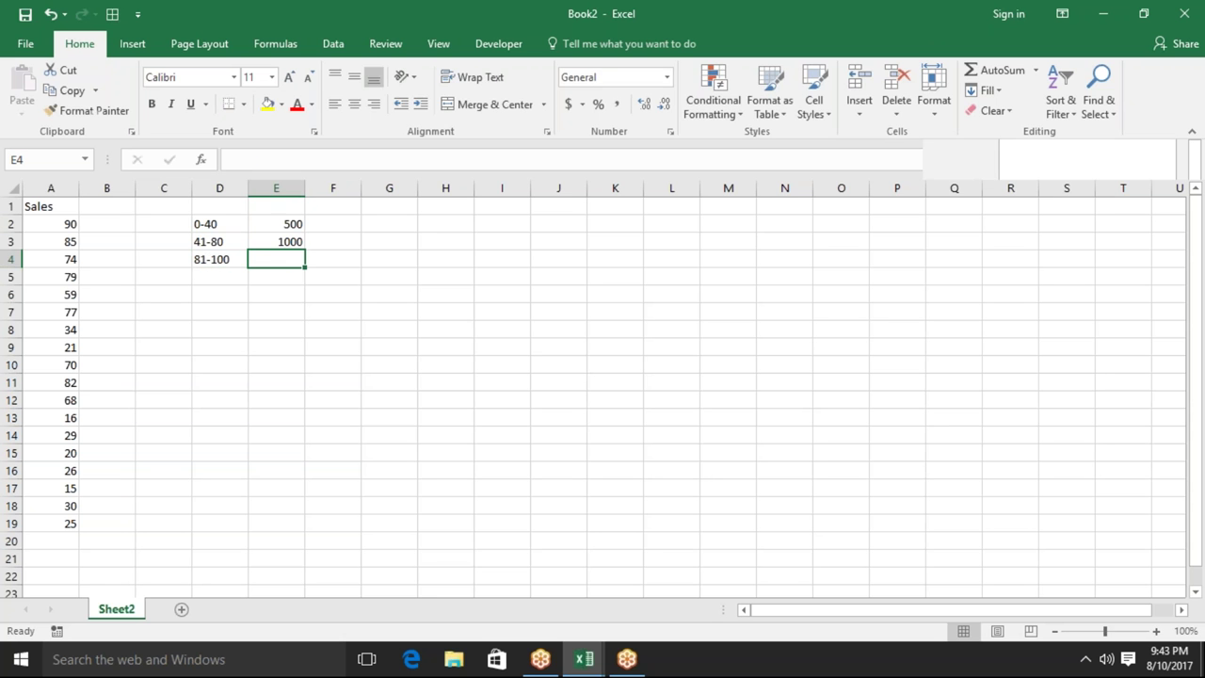
pyautogui.write('2000')
pyautogui.press('Return')
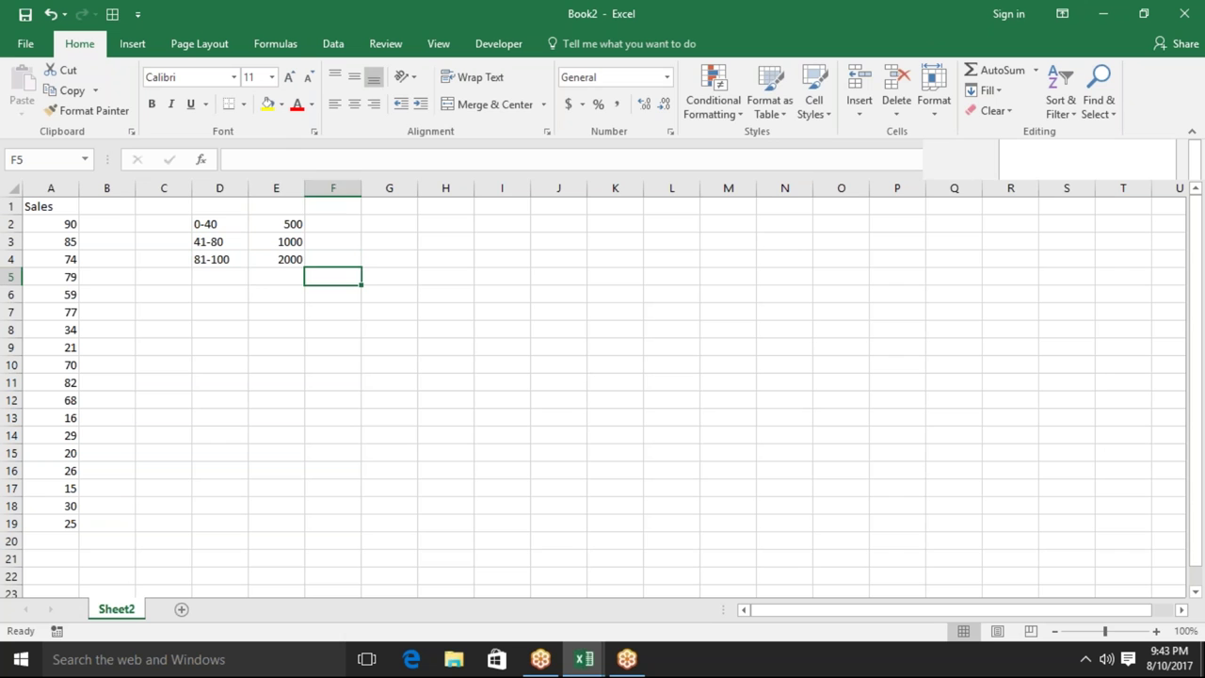
pyautogui.write('>5')
pyautogui.press('BackSpace')
pyautogui.press('BackSpace')
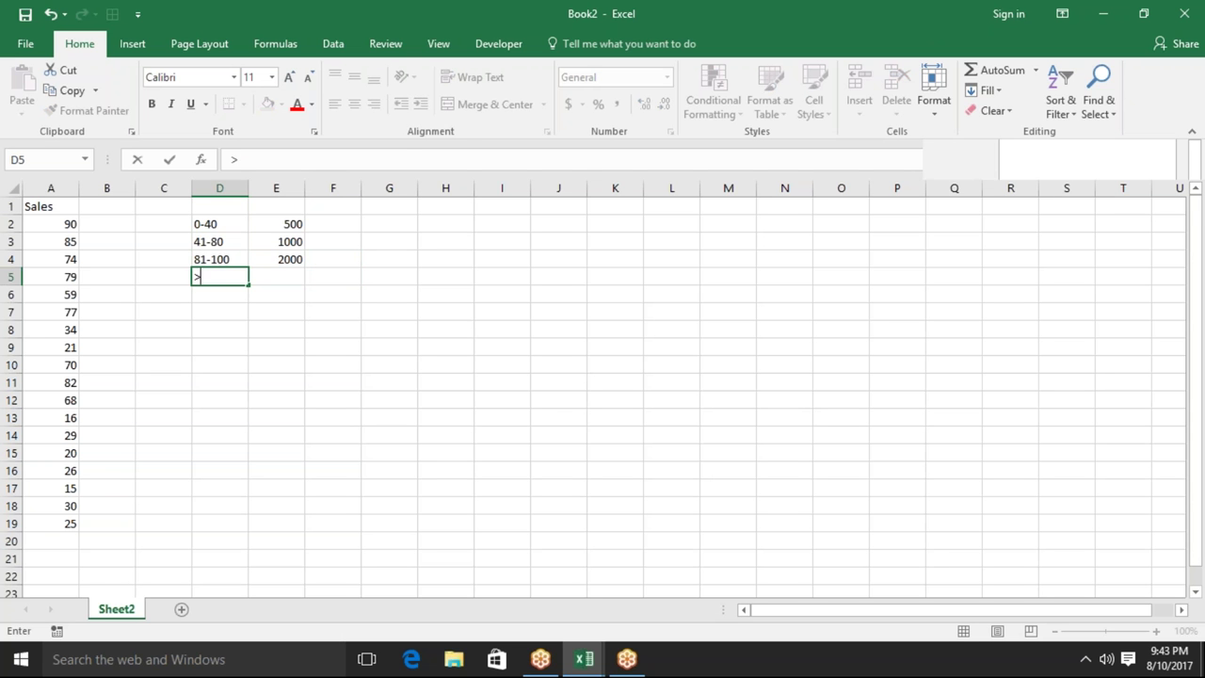
pyautogui.write('100')
pyautogui.press('Tab')
pyautogui.write('1000')
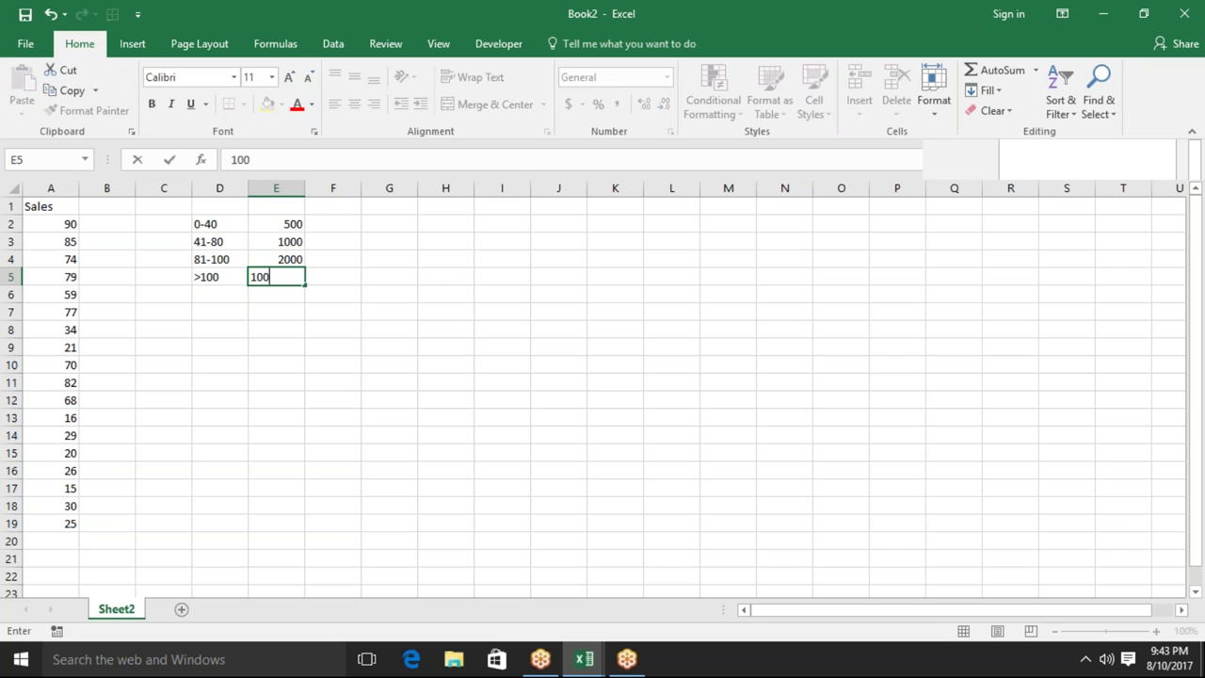
pyautogui.press('BackSpace')
pyautogui.press('BackSpace')
pyautogui.press('BackSpace')
pyautogui.press('BackSpace')
pyautogui.write('50000')
pyautogui.press('BackSpace')
pyautogui.press('Return')
pyautogui.click(89, 223)
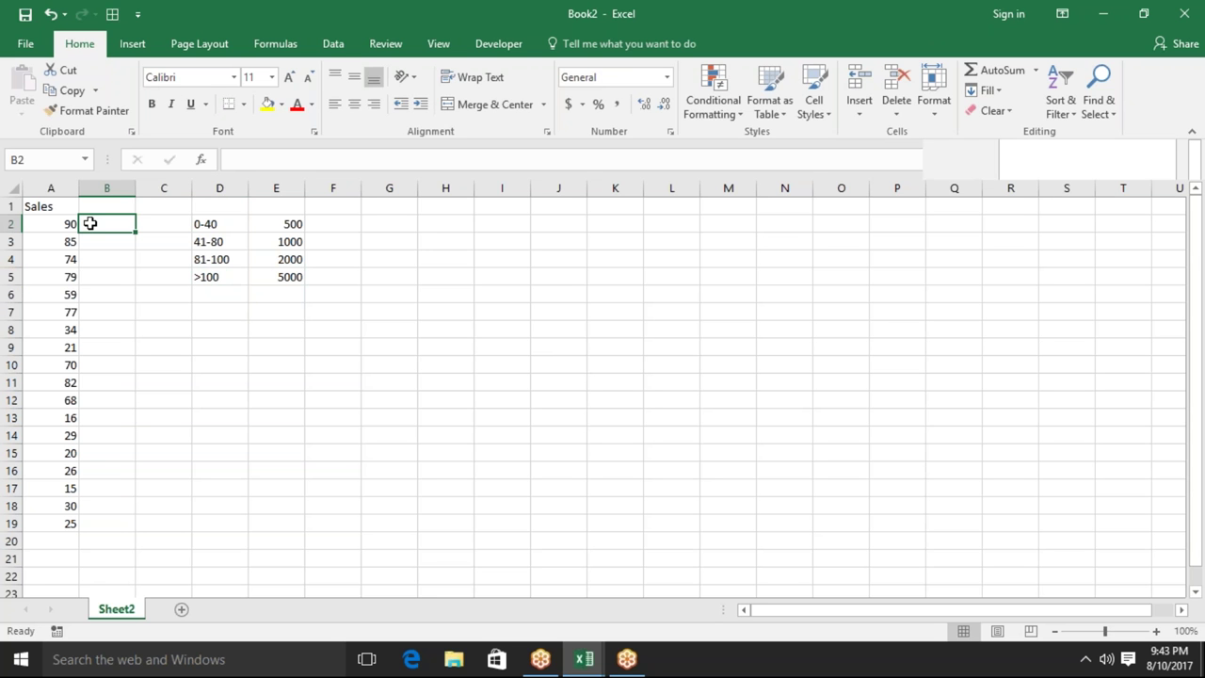
# Start B2's formula with the first condition =IF(A2<=40,500,IF(
pyautogui.write('=IF(')
pyautogui.click(57, 224)
pyautogui.press('Up')
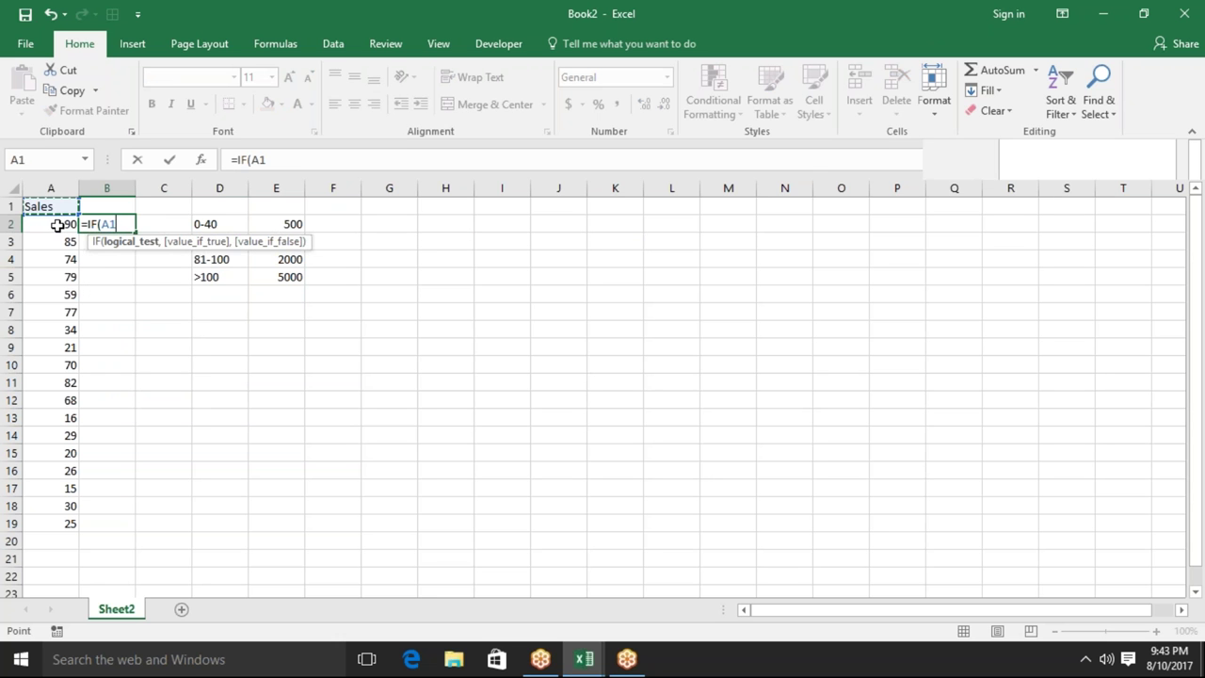
pyautogui.press('BackSpace')
pyautogui.press('BackSpace')
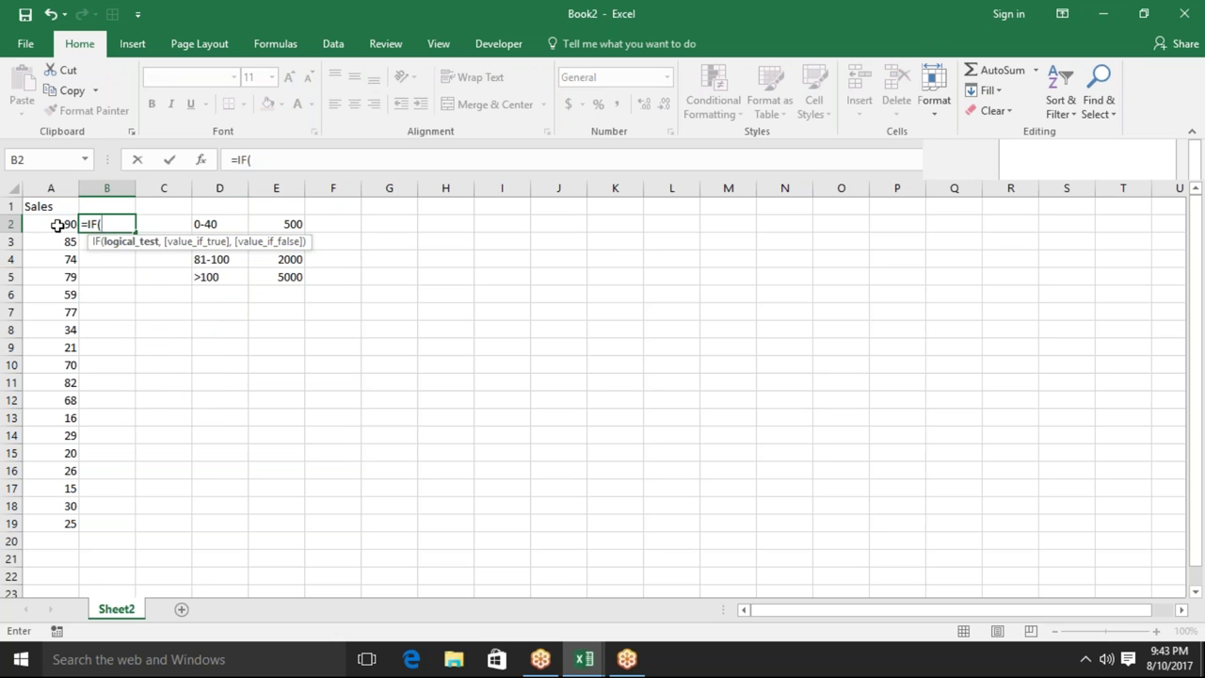
pyautogui.click(58, 224)
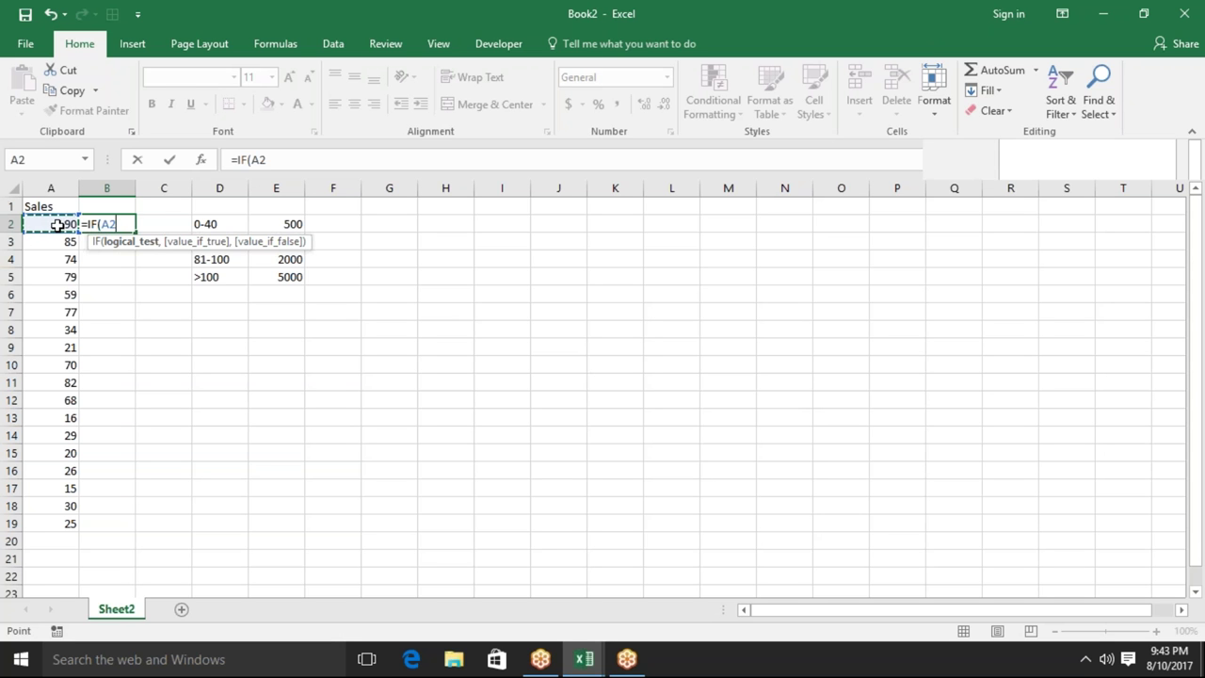
pyautogui.write('<=40,5')
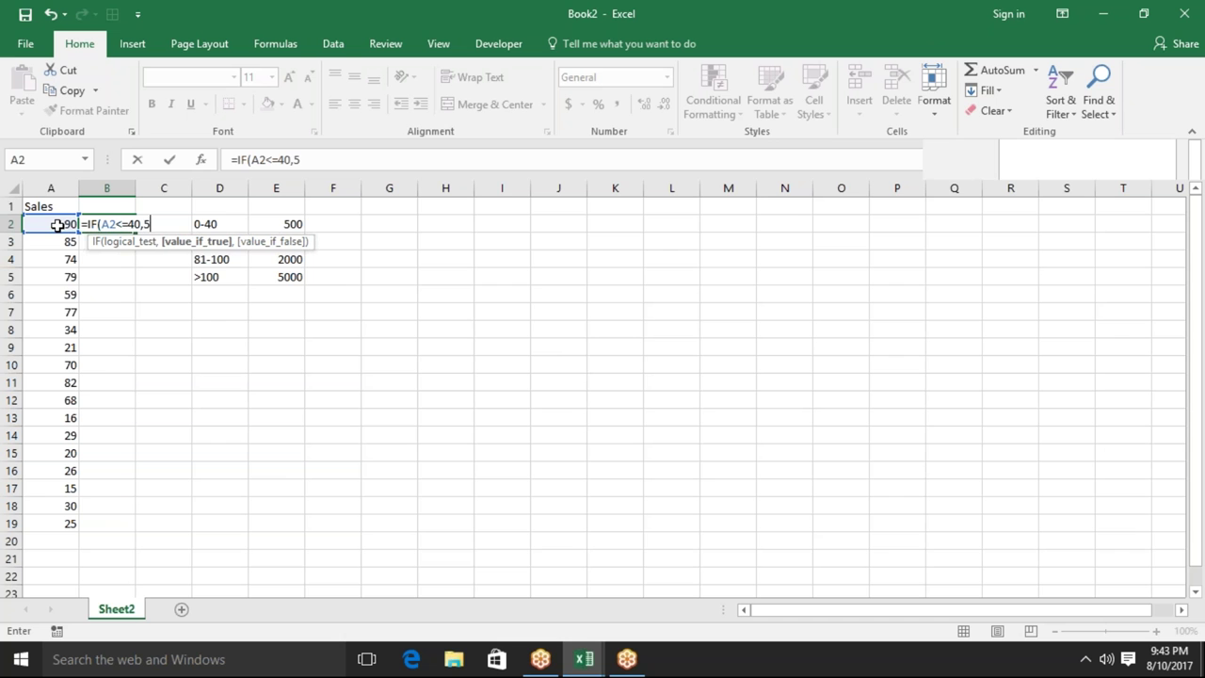
pyautogui.write('00,')
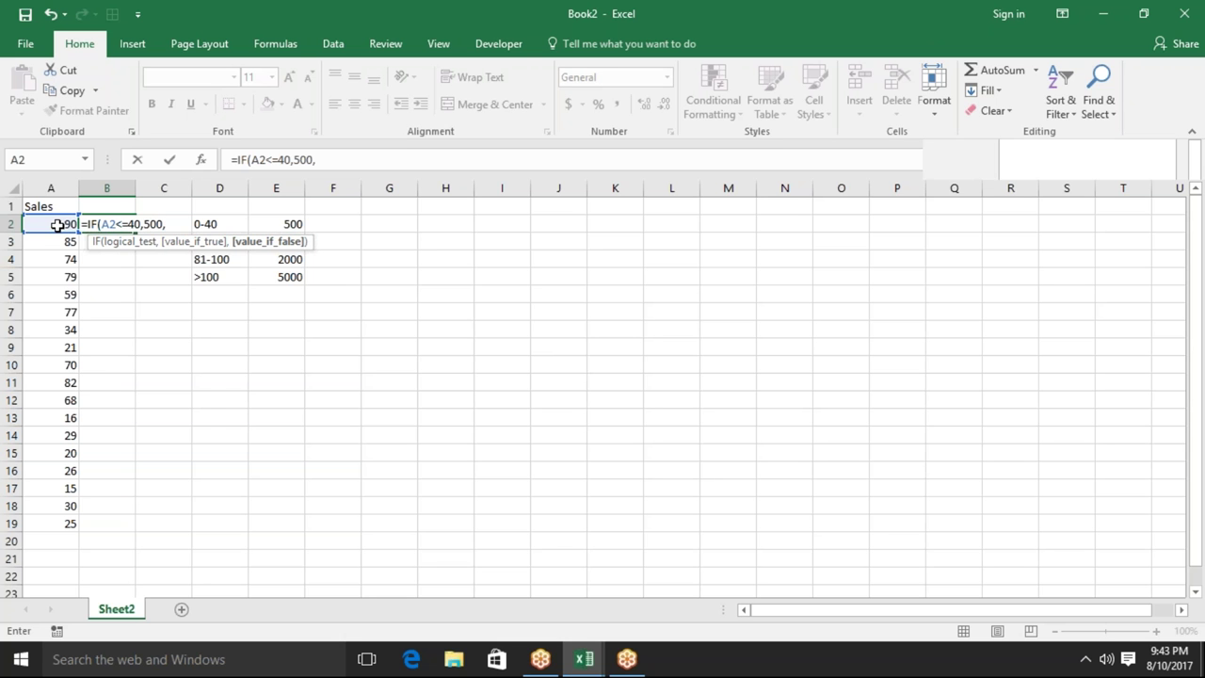
pyautogui.write('IF(')
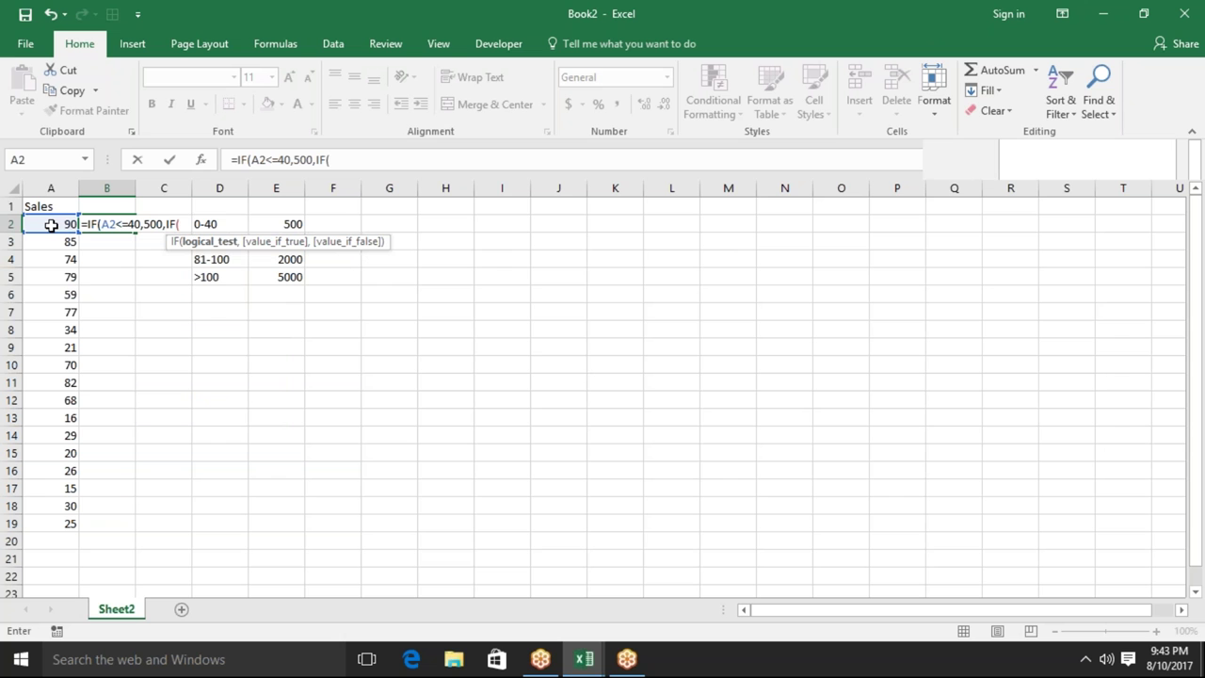
# Finish the nested IF with A2<=80→1000, A2<=1000→2000, else 5000, accepting Excel's fix
pyautogui.click(50, 225)
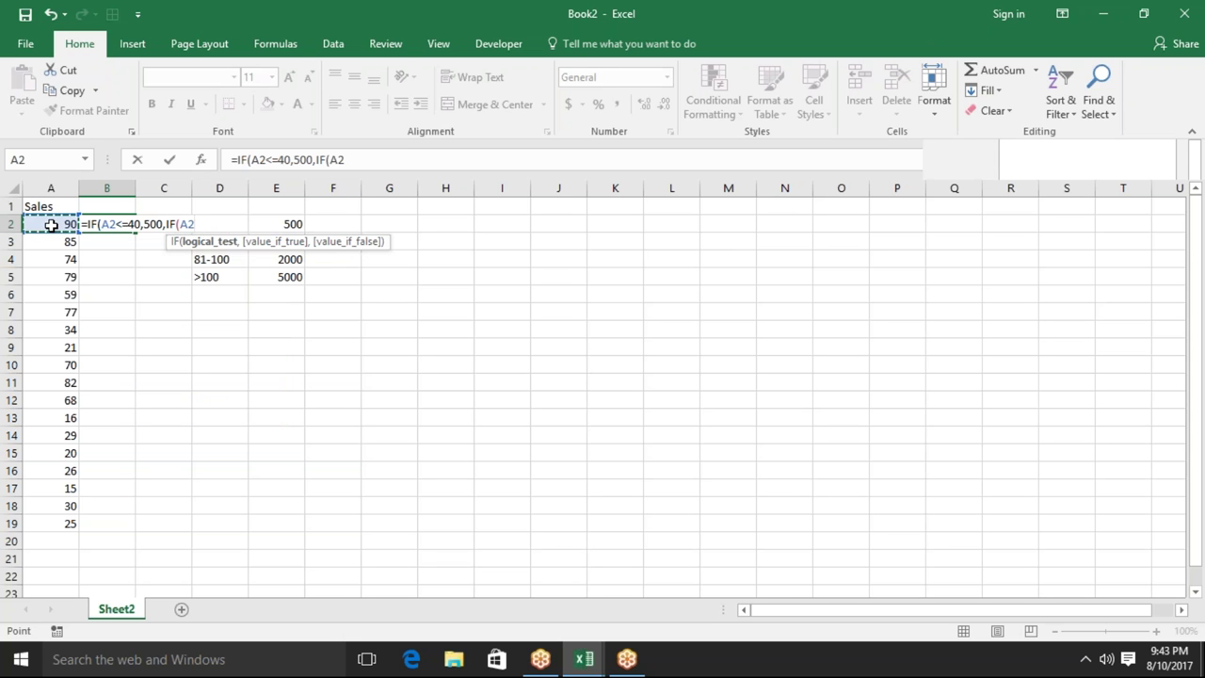
pyautogui.write('<=')
pyautogui.write('80,1000,i')
pyautogui.press('Tab')
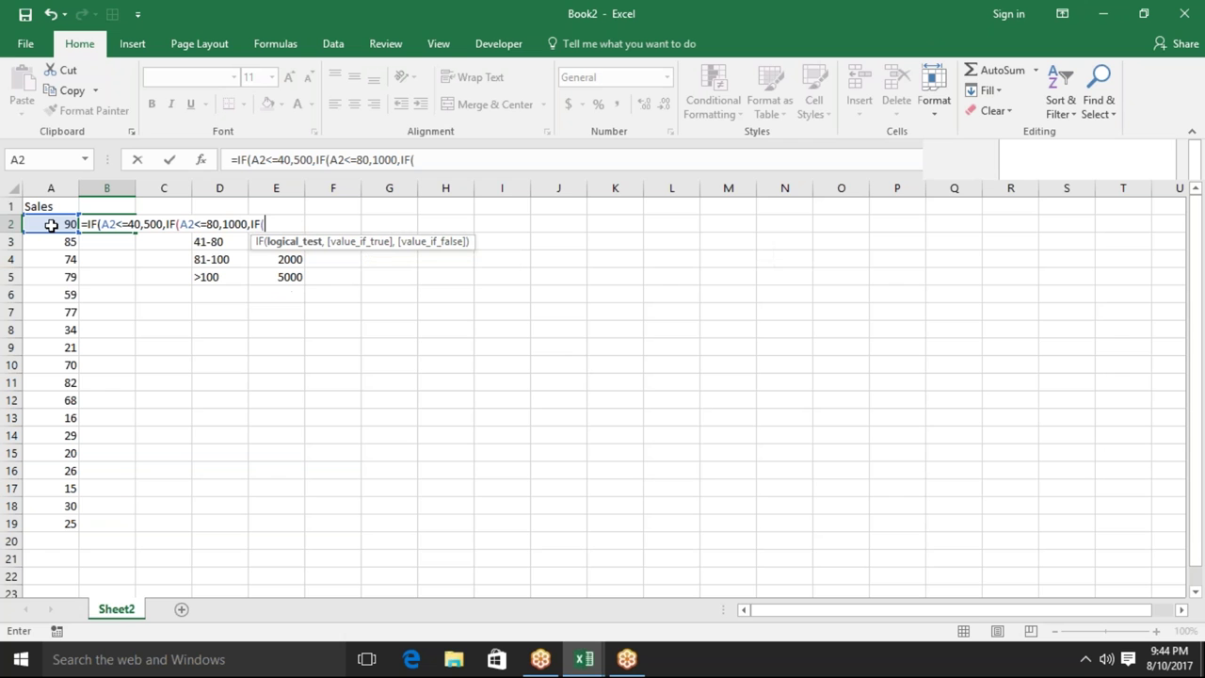
pyautogui.click(50, 224)
pyautogui.write('<=1000,20000')
pyautogui.press('BackSpace')
pyautogui.write(',5000')
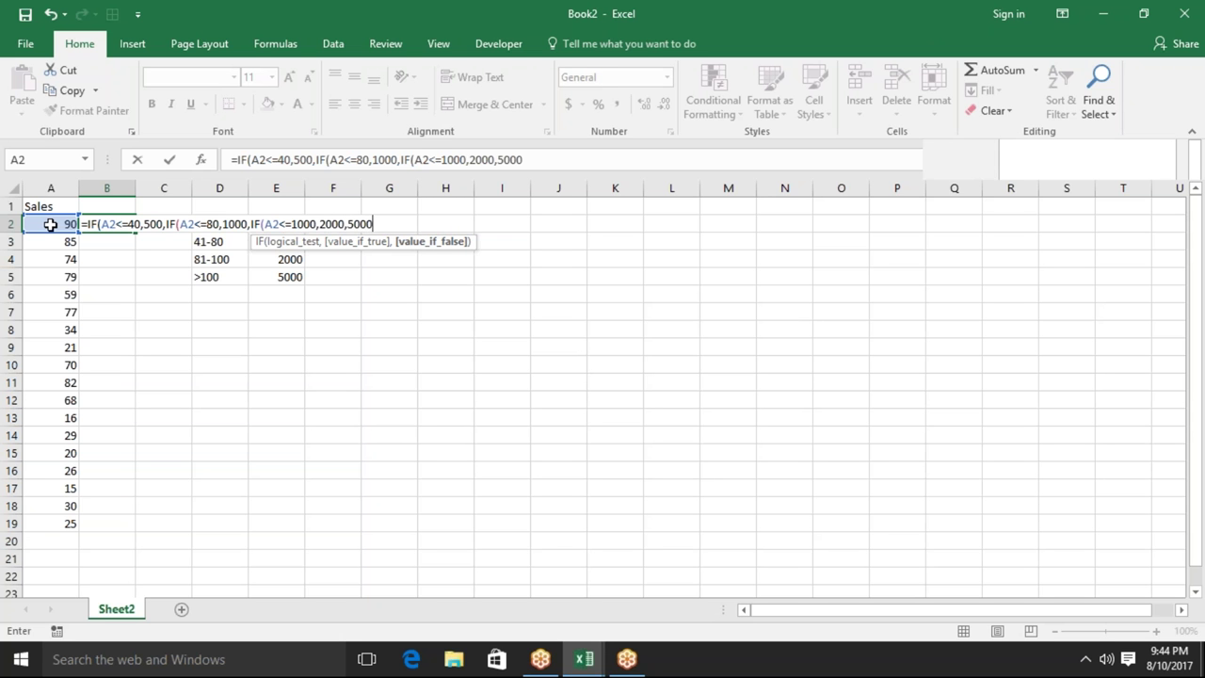
pyautogui.write(')')
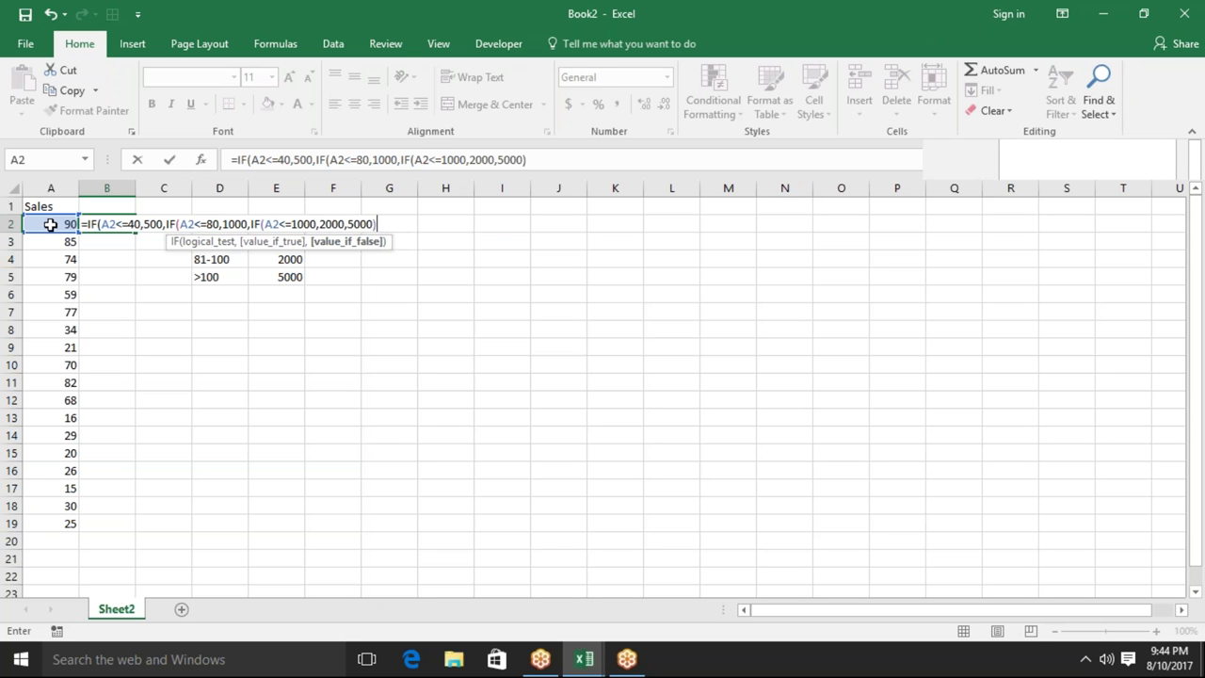
pyautogui.press('Return')
pyautogui.press('Return')
pyautogui.press('Up')
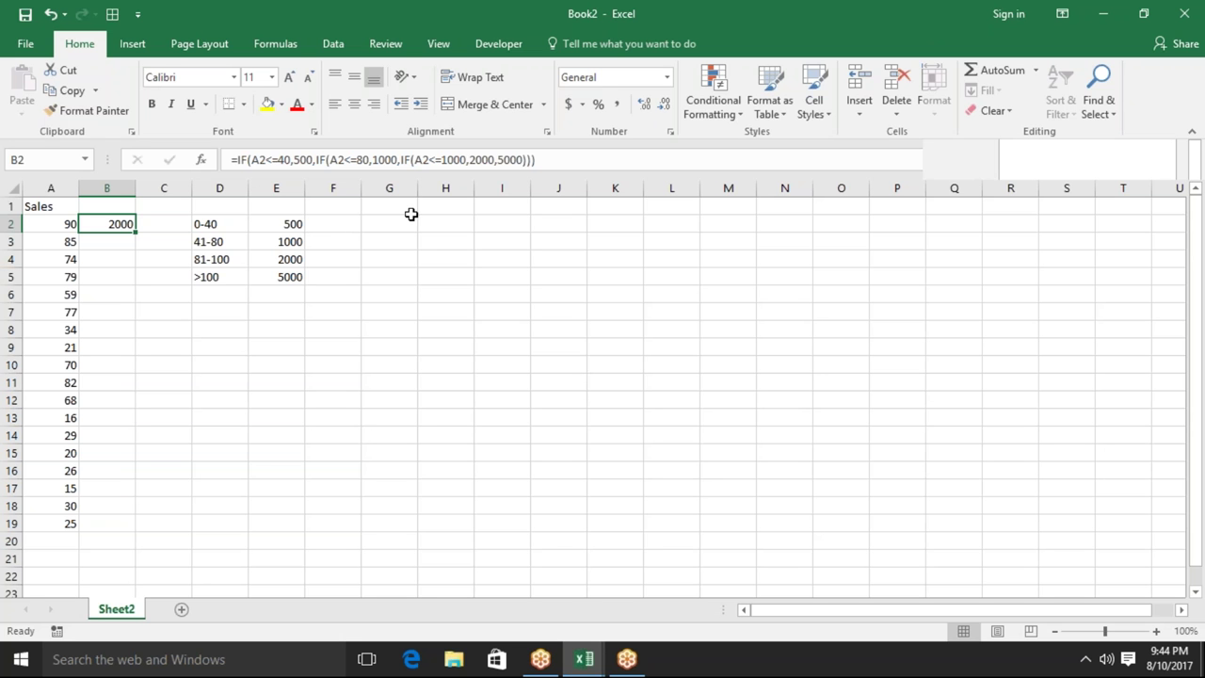
pyautogui.click(575, 161)
pyautogui.click(332, 312)
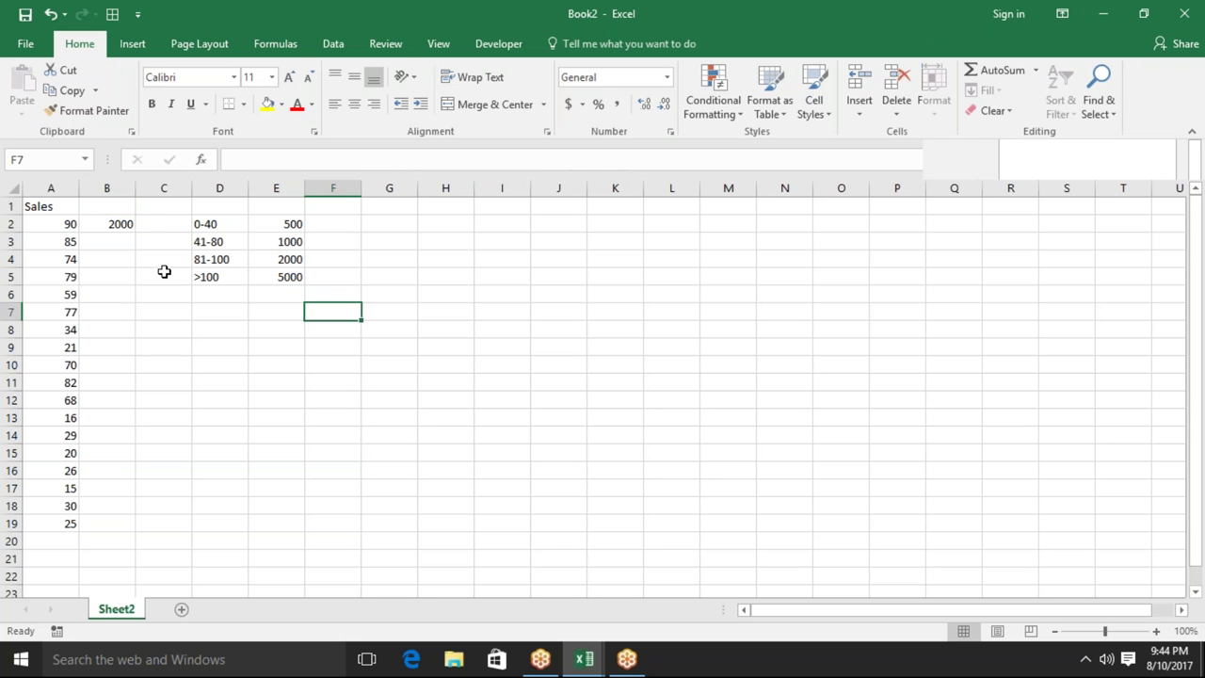
pyautogui.click(119, 223)
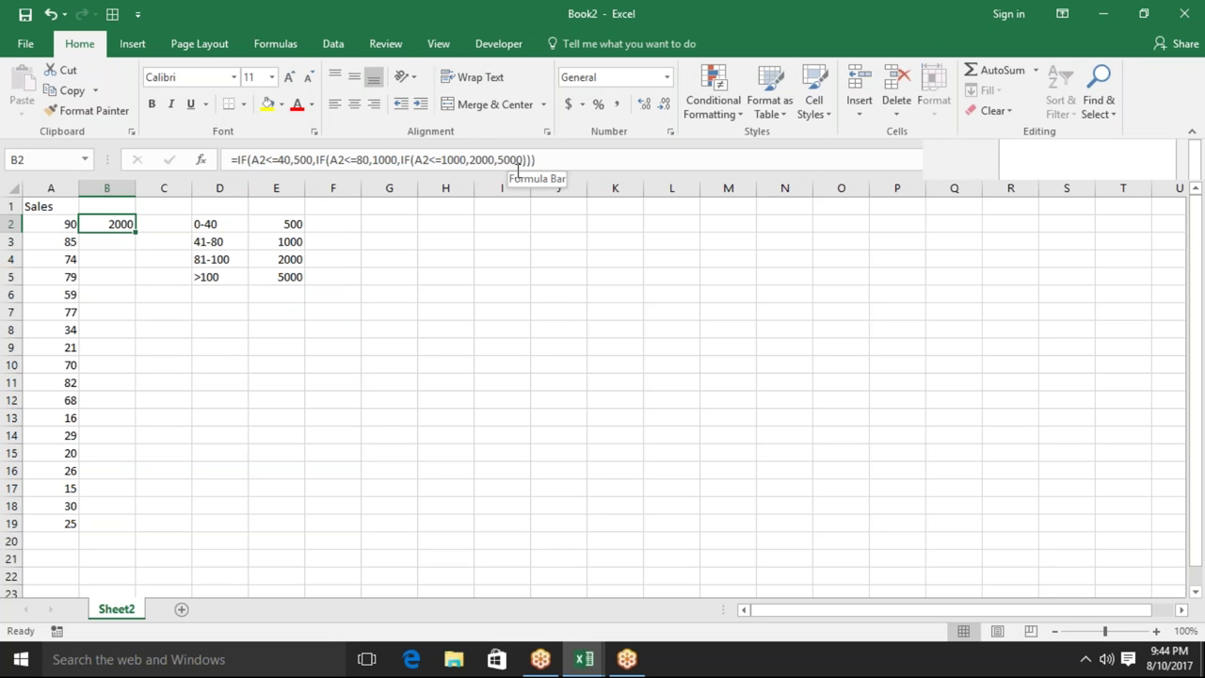
pyautogui.moveTo(571, 158); pyautogui.dragTo(242, 159)
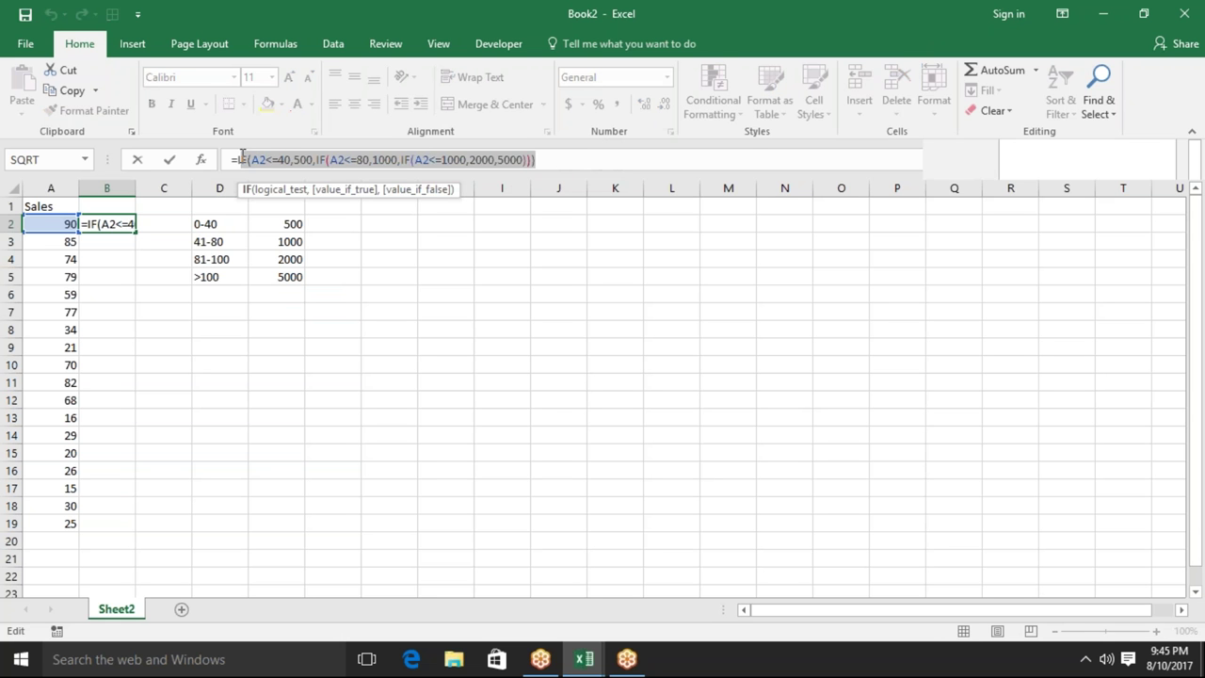
pyautogui.press('Escape')
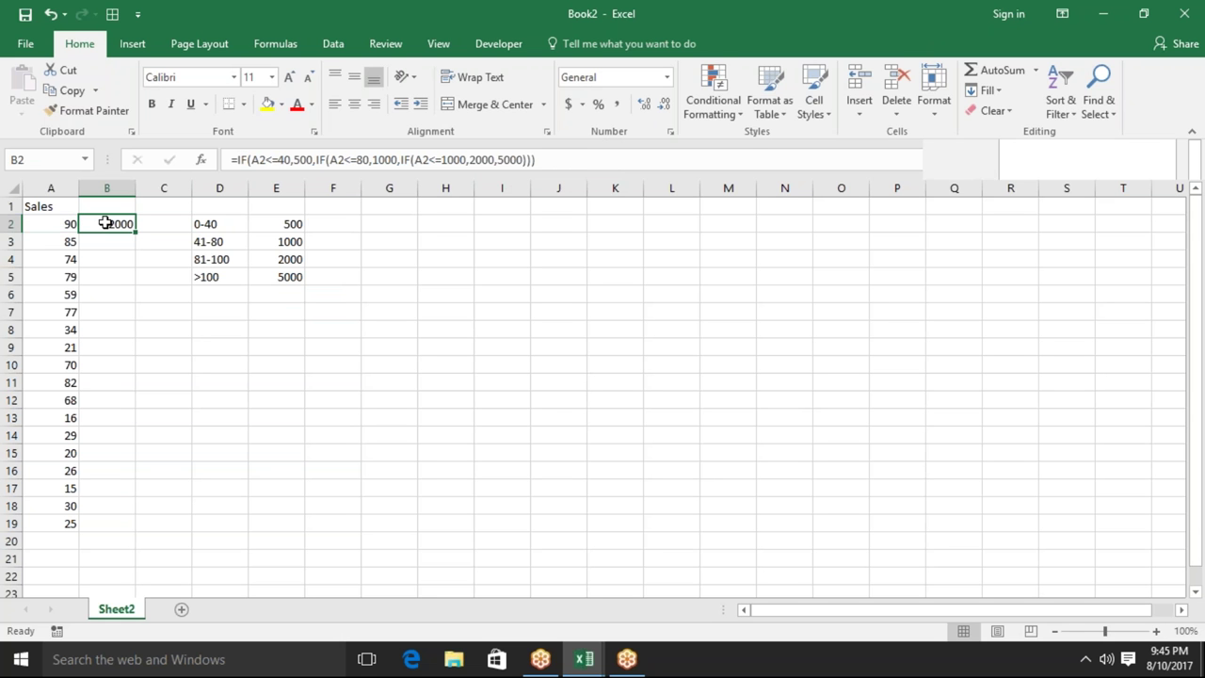
pyautogui.doubleClick(104, 225)
pyautogui.press('Escape')
pyautogui.click(292, 150)
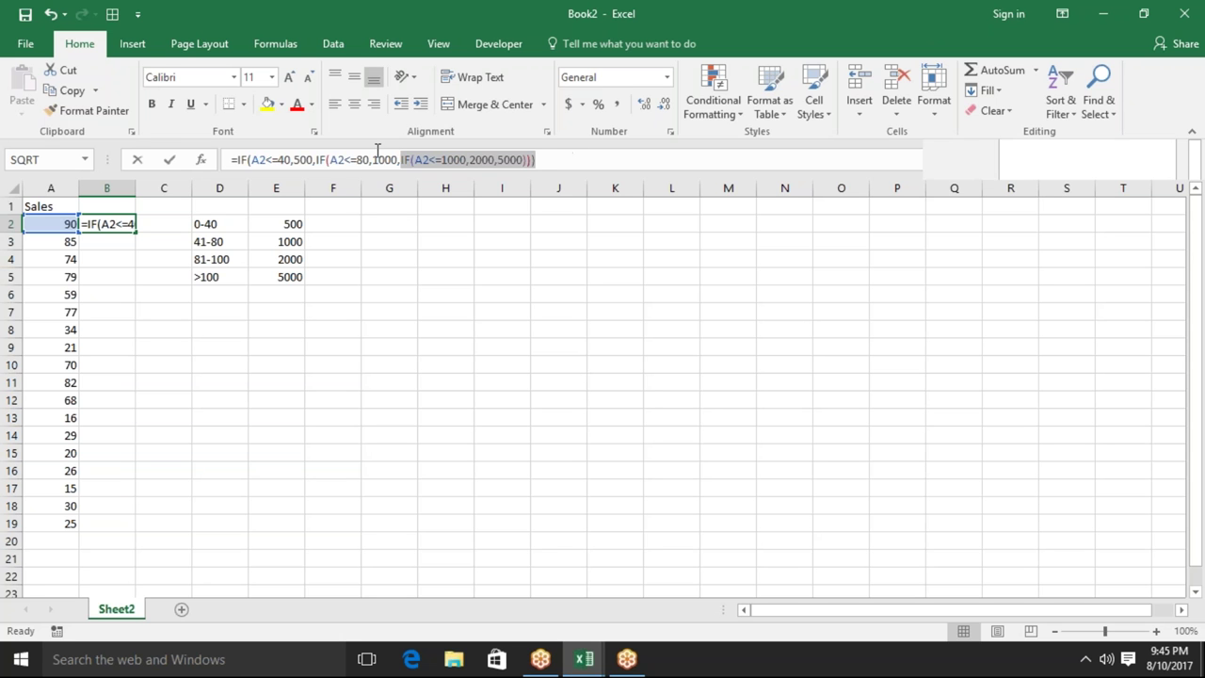
pyautogui.click(231, 160)
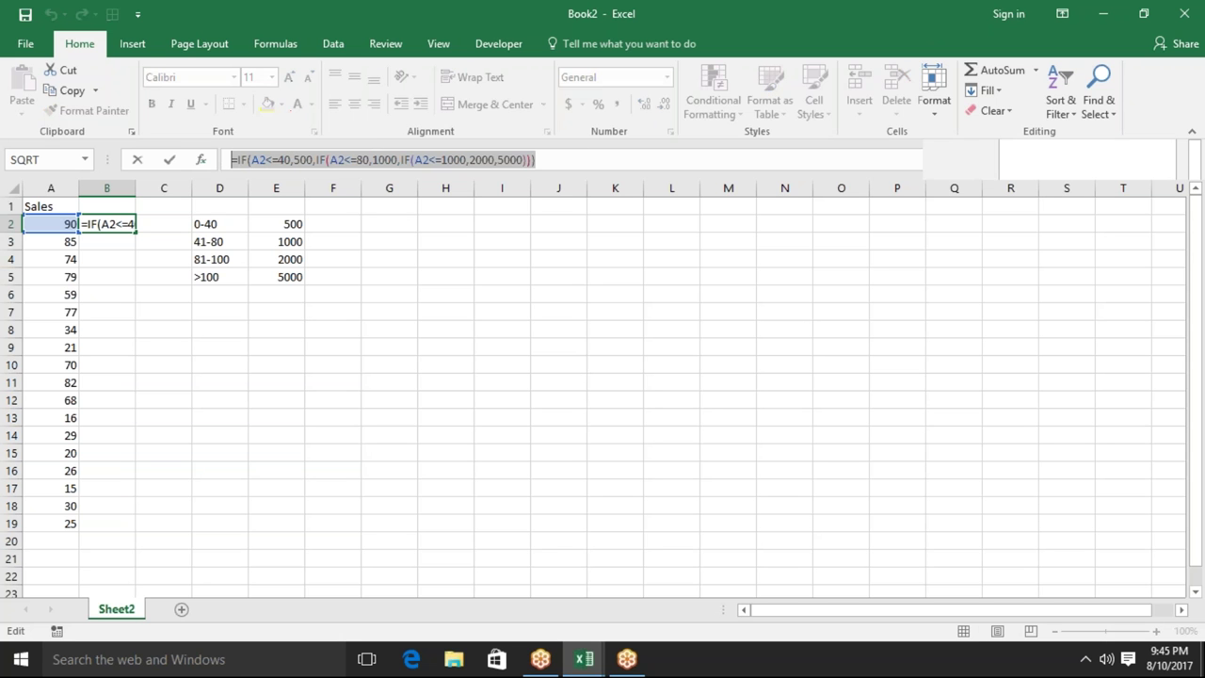
pyautogui.press('End')
pyautogui.hotkey('ctrl', 'Return')
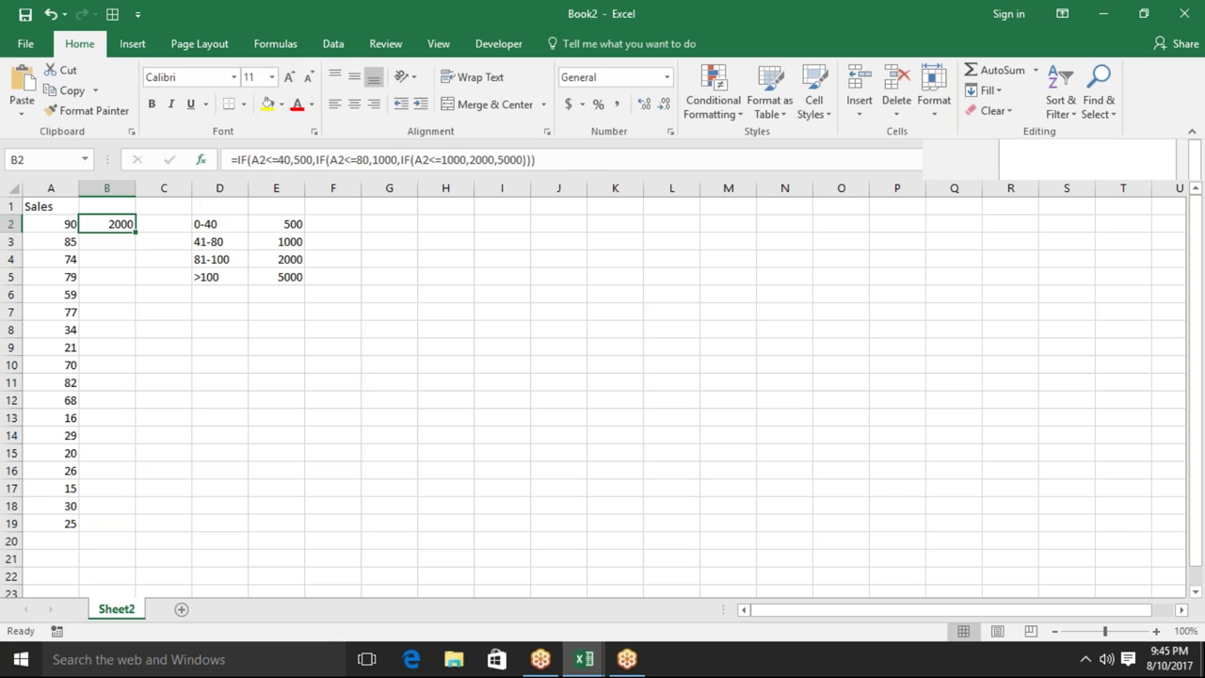
pyautogui.click(110, 298)
pyautogui.click(117, 223)
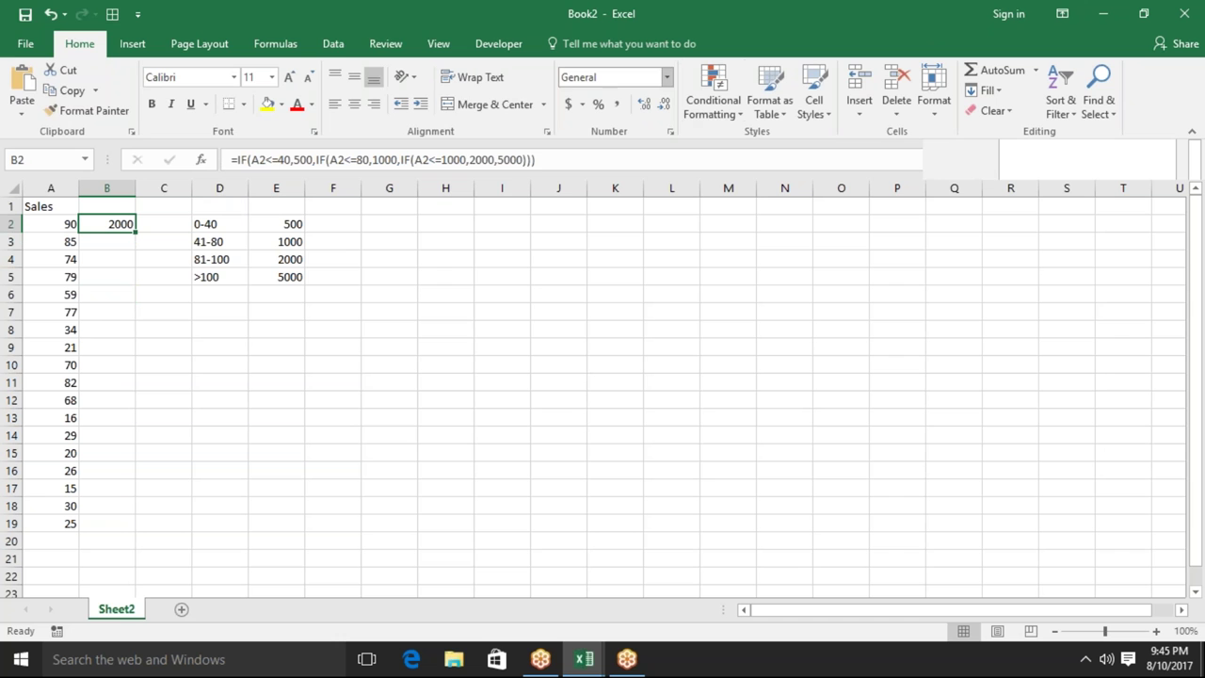
# Define the name INC as the pasted tiered IF formula
pyautogui.click(285, 43)
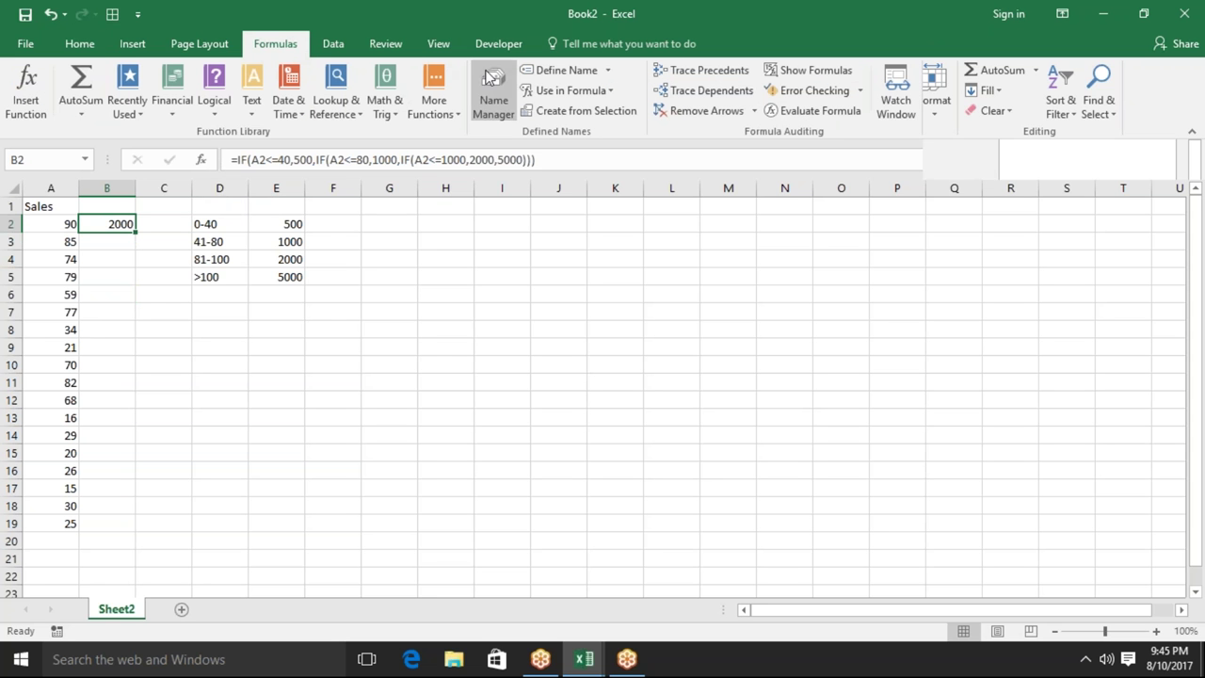
pyautogui.click(535, 79)
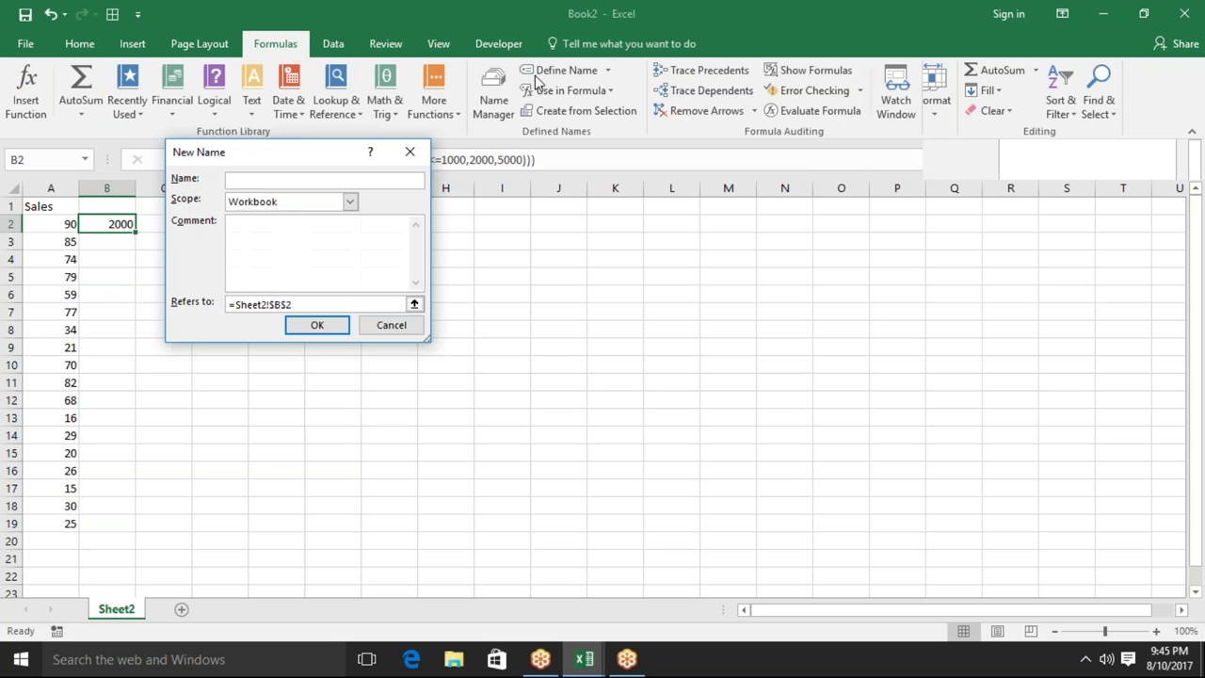
pyautogui.write('INC')
pyautogui.click(292, 304)
pyautogui.press('BackSpace')
pyautogui.press('BackSpace')
pyautogui.press('BackSpace')
pyautogui.press('BackSpace')
pyautogui.press('BackSpace')
pyautogui.press('BackSpace')
pyautogui.press('BackSpace')
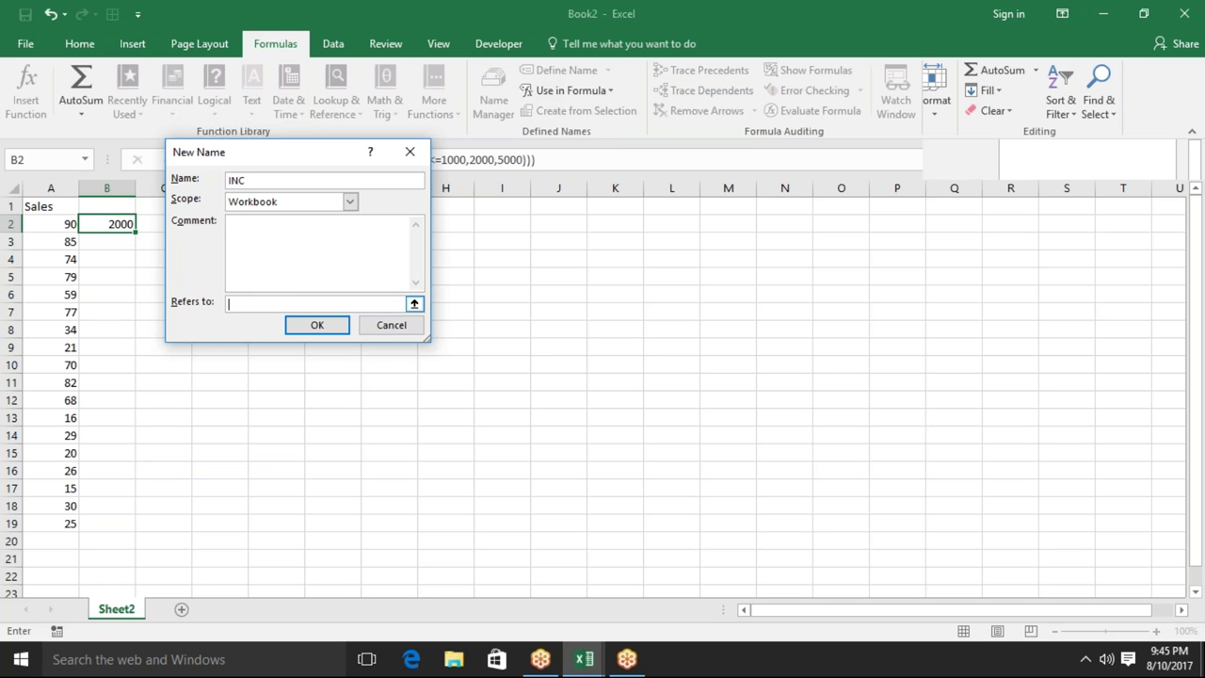
pyautogui.hotkey('ctrl', 'v')
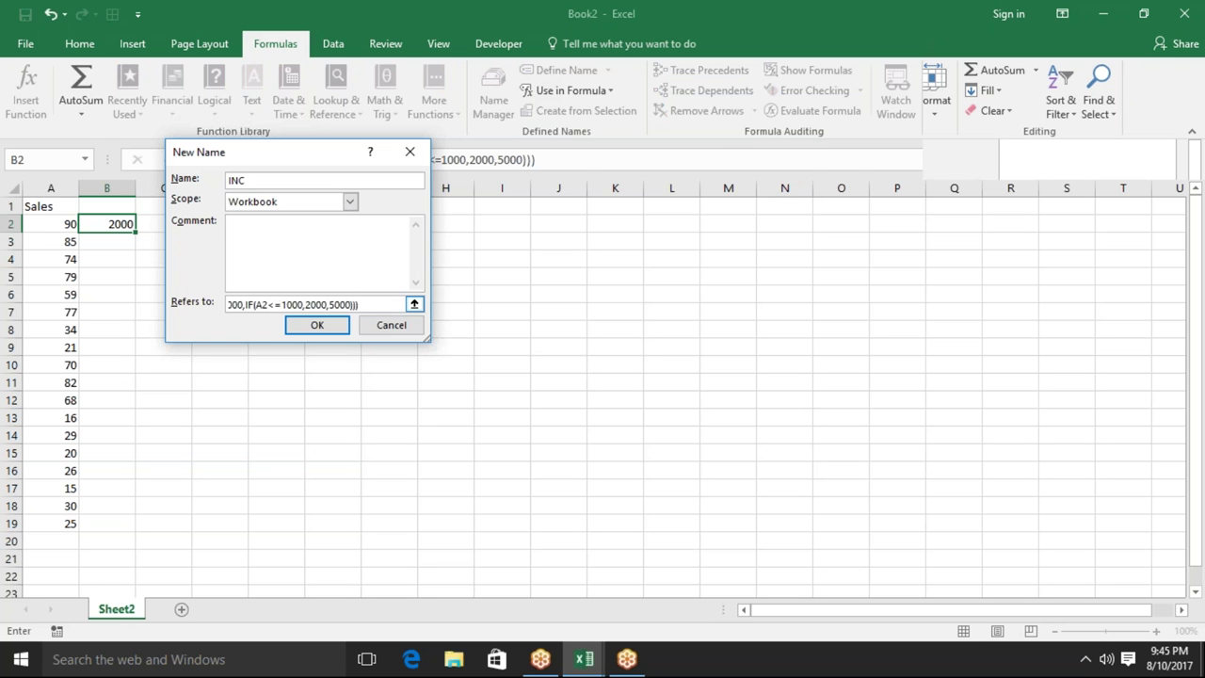
pyautogui.click(312, 327)
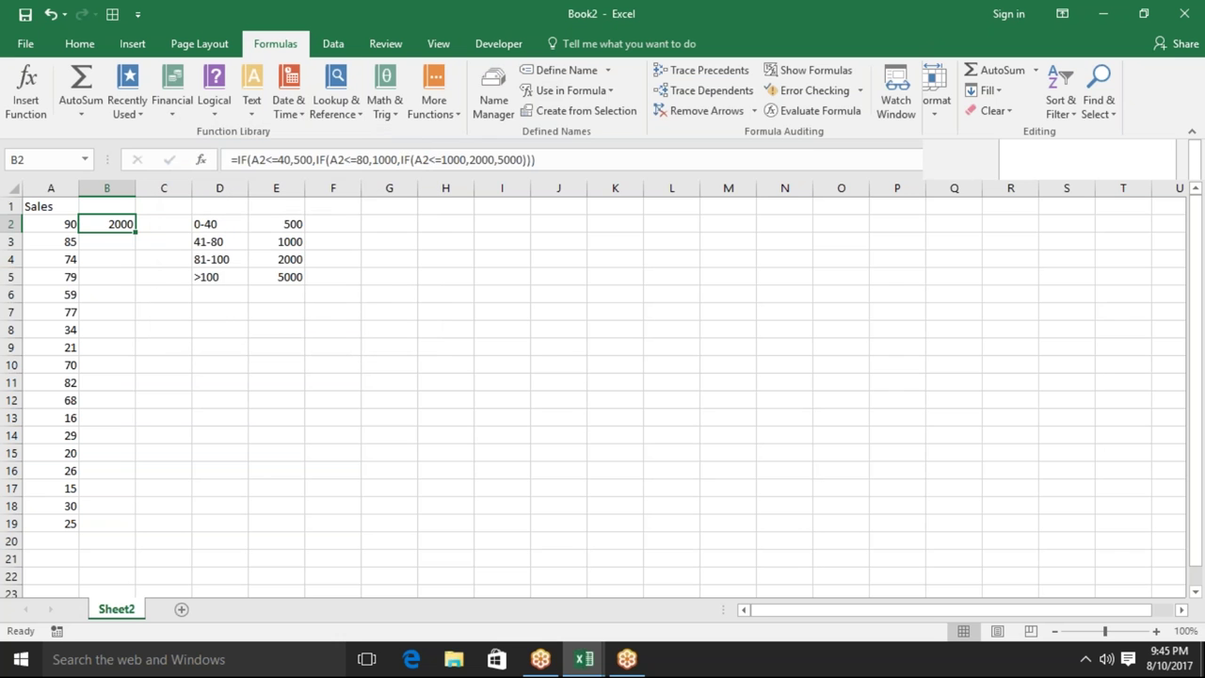
# Enter =INC in B3 and fill it down to B19
pyautogui.click(106, 241)
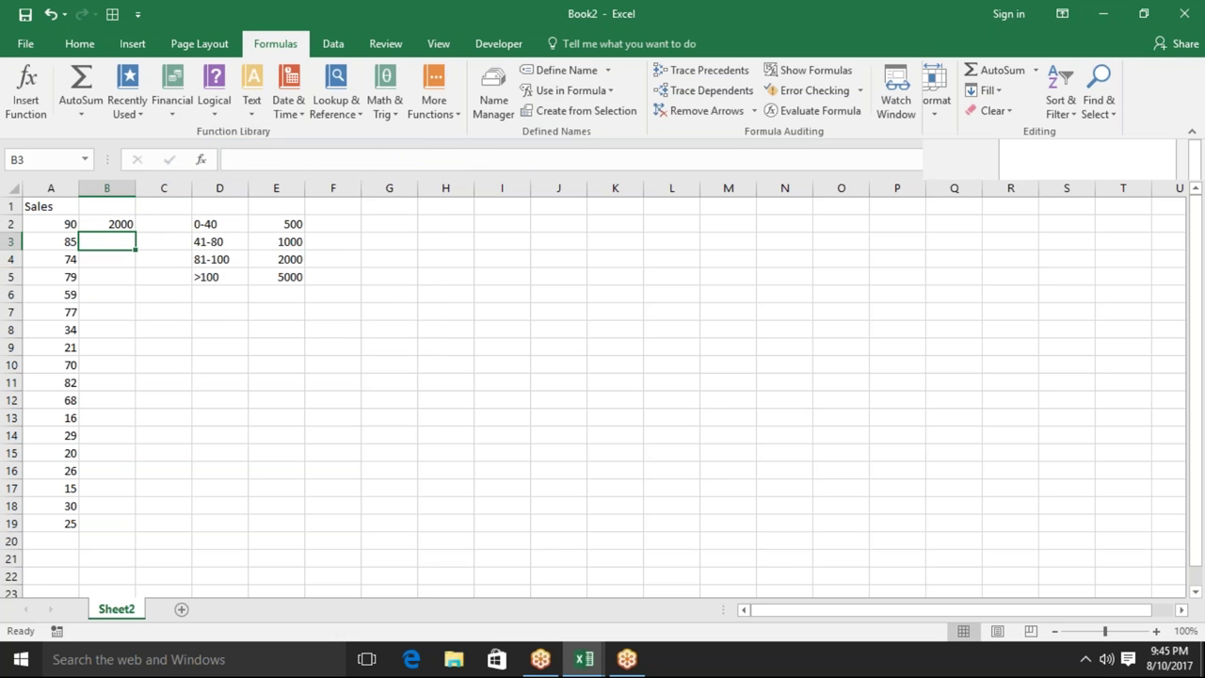
pyautogui.write('=IN')
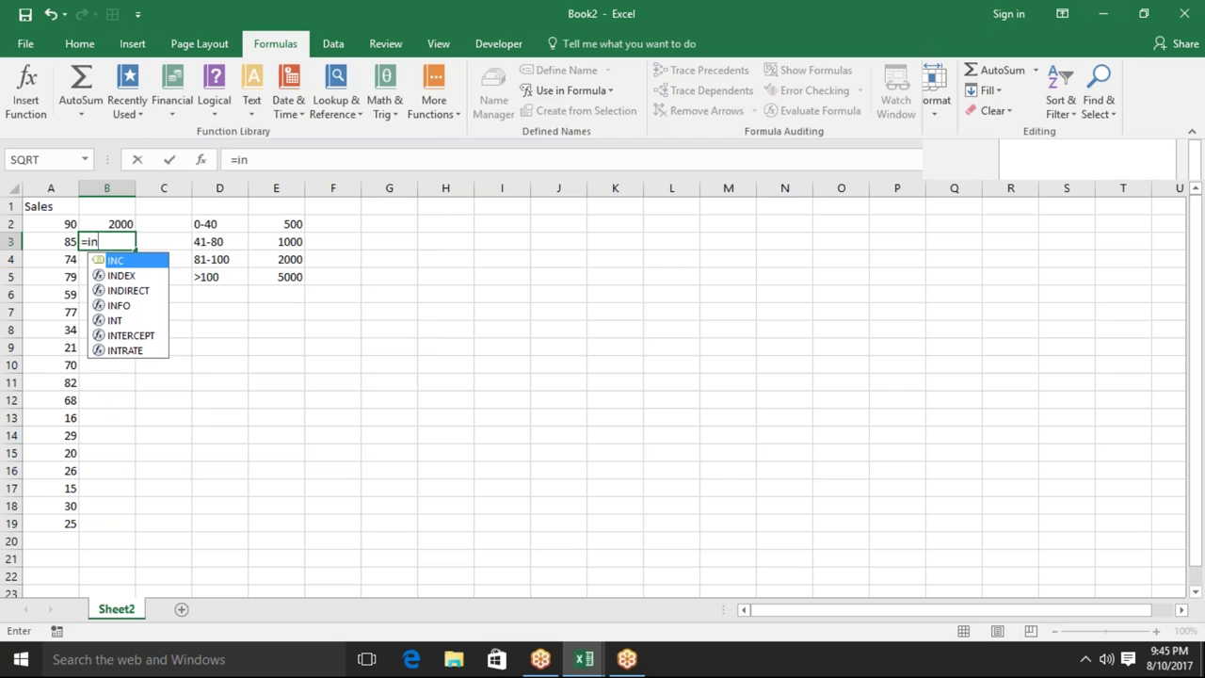
pyautogui.write('C')
pyautogui.press('Return')
pyautogui.press('Up')
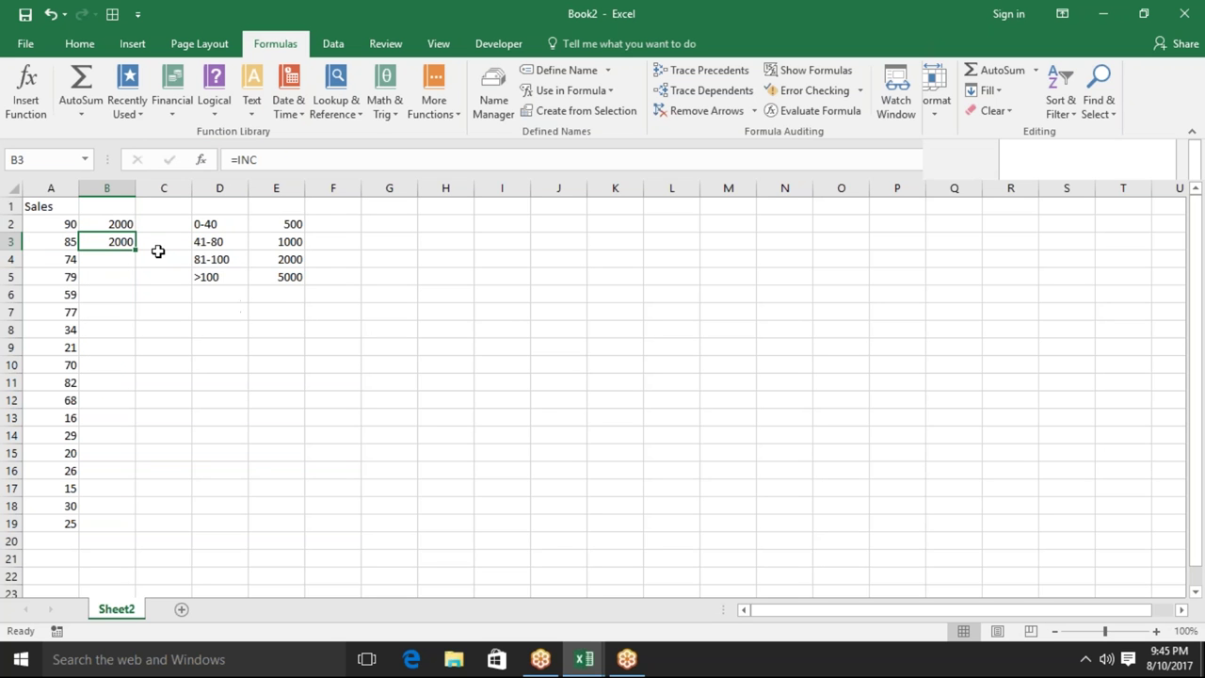
pyautogui.moveTo(139, 251); pyautogui.dragTo(138, 527)
pyautogui.click(106, 294)
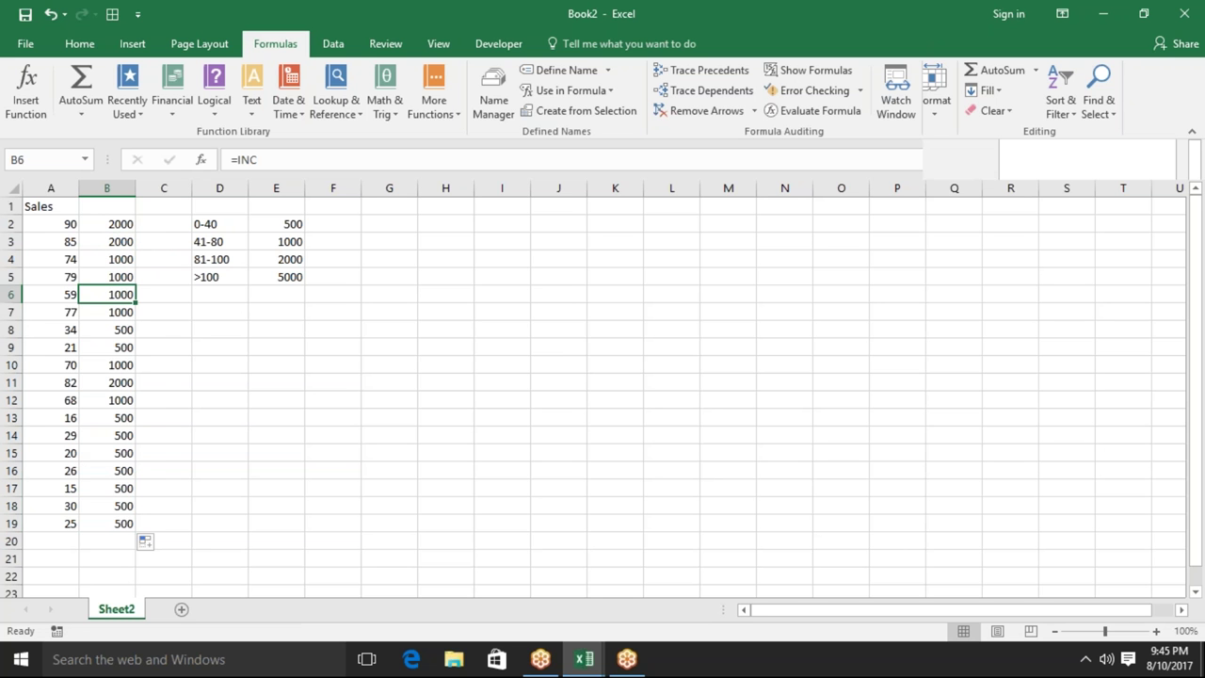
pyautogui.click(104, 237)
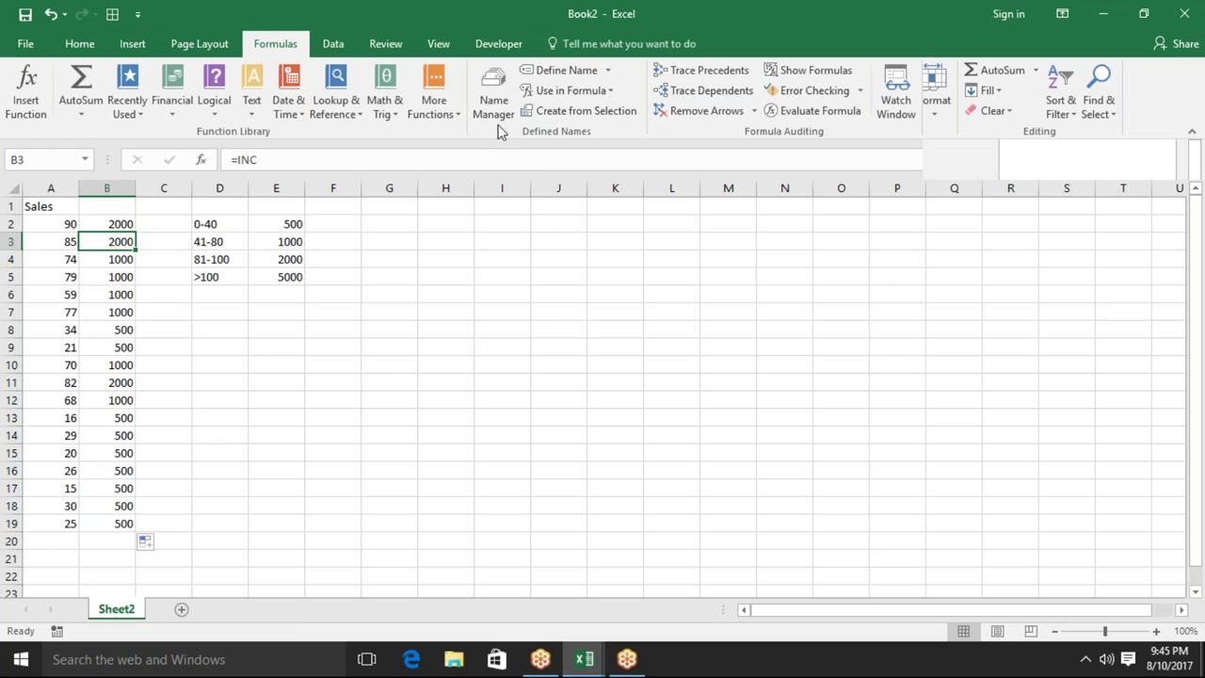
pyautogui.click(503, 113)
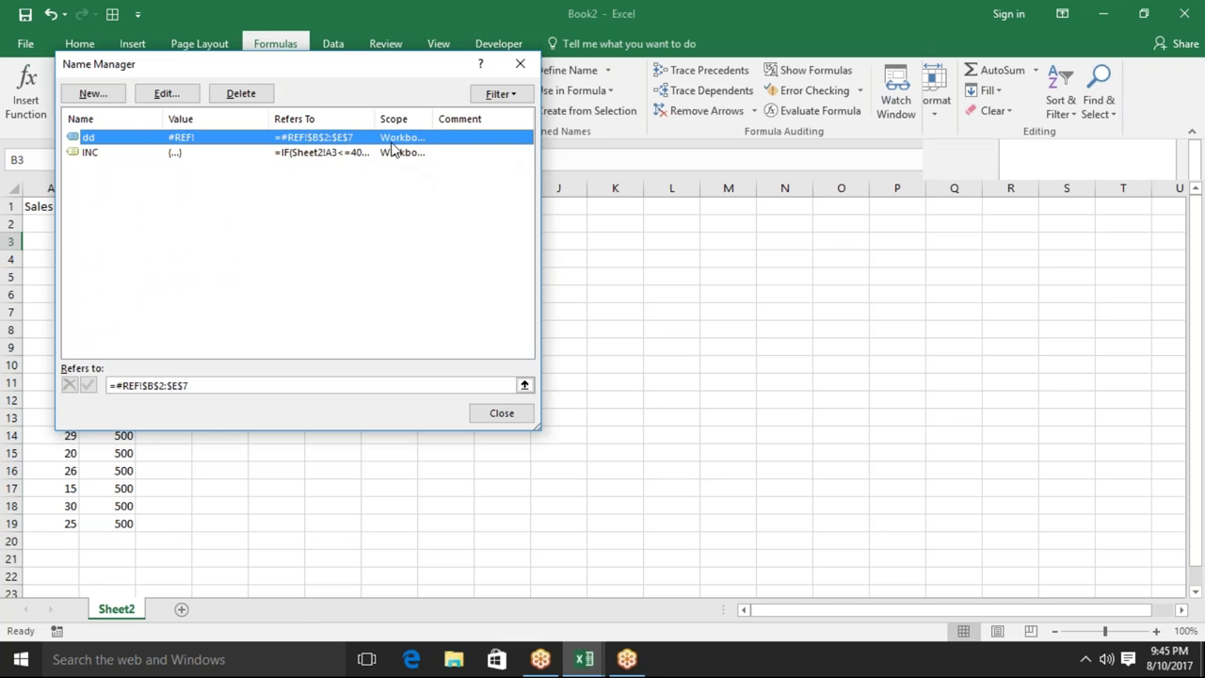
pyautogui.click(395, 155)
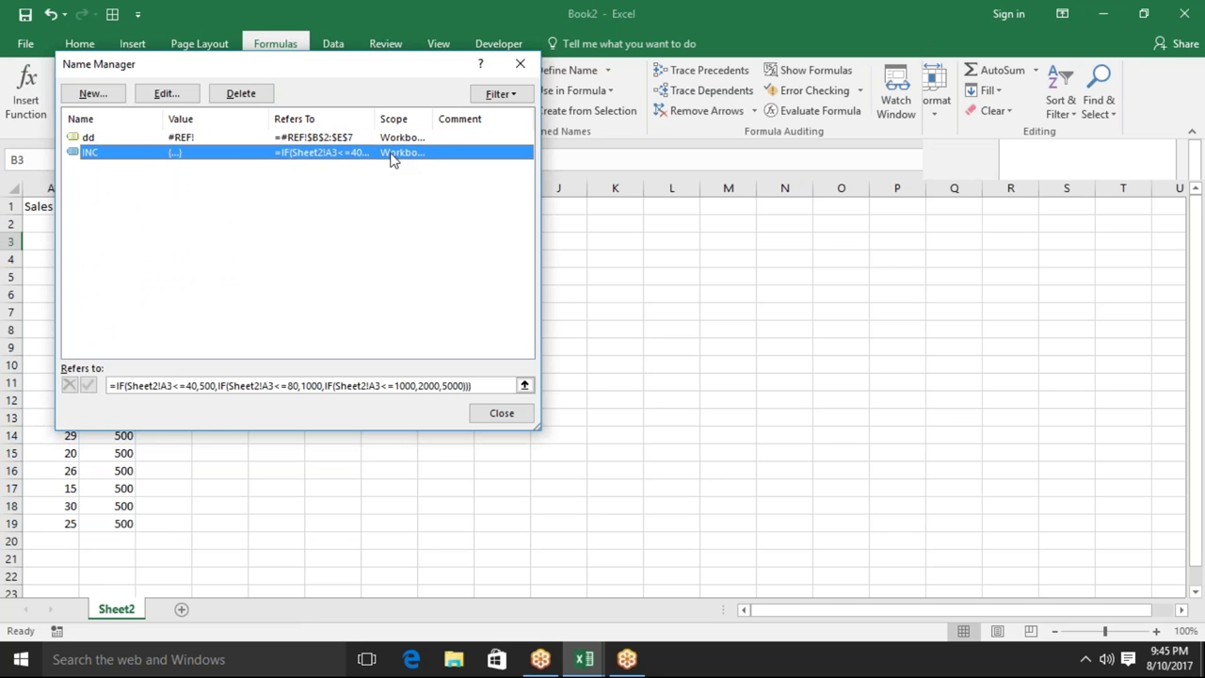
pyautogui.click(347, 386)
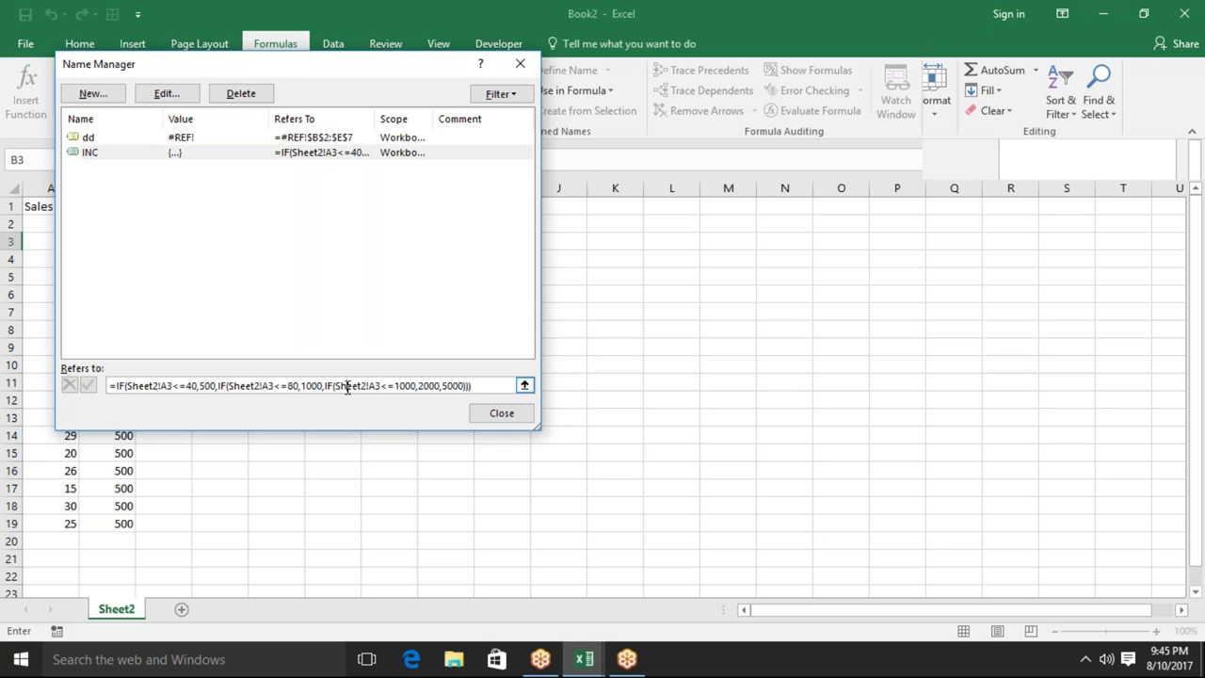
pyautogui.press('Escape')
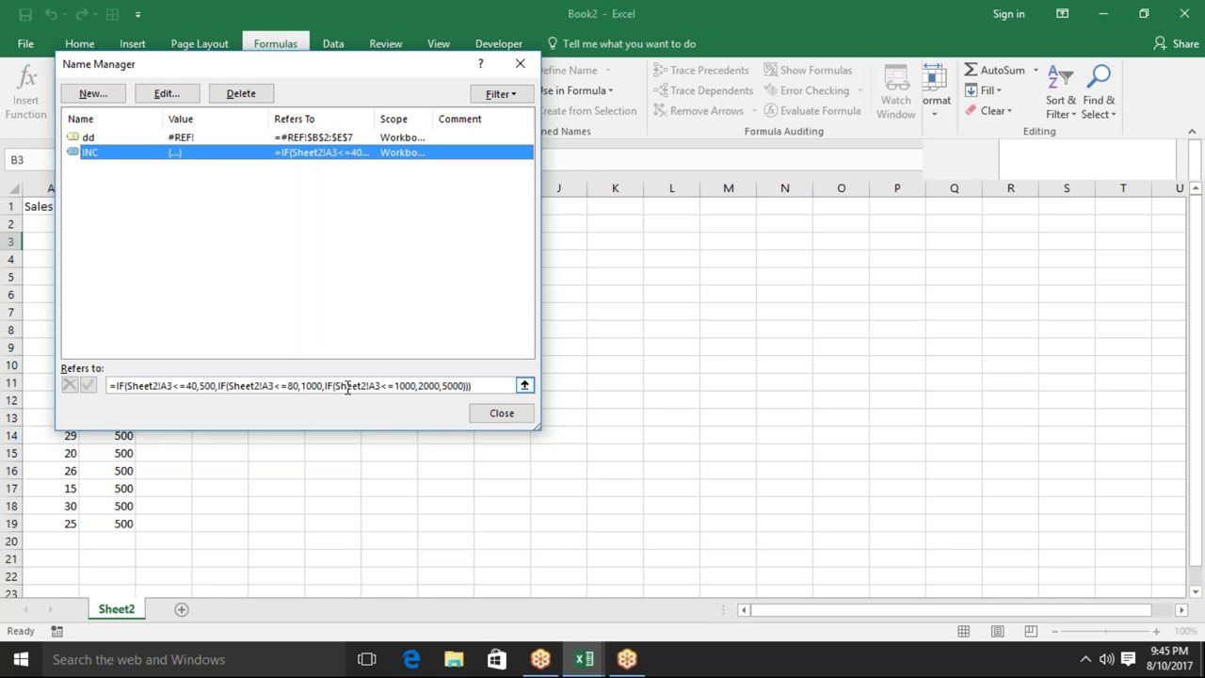
pyautogui.press('Escape')
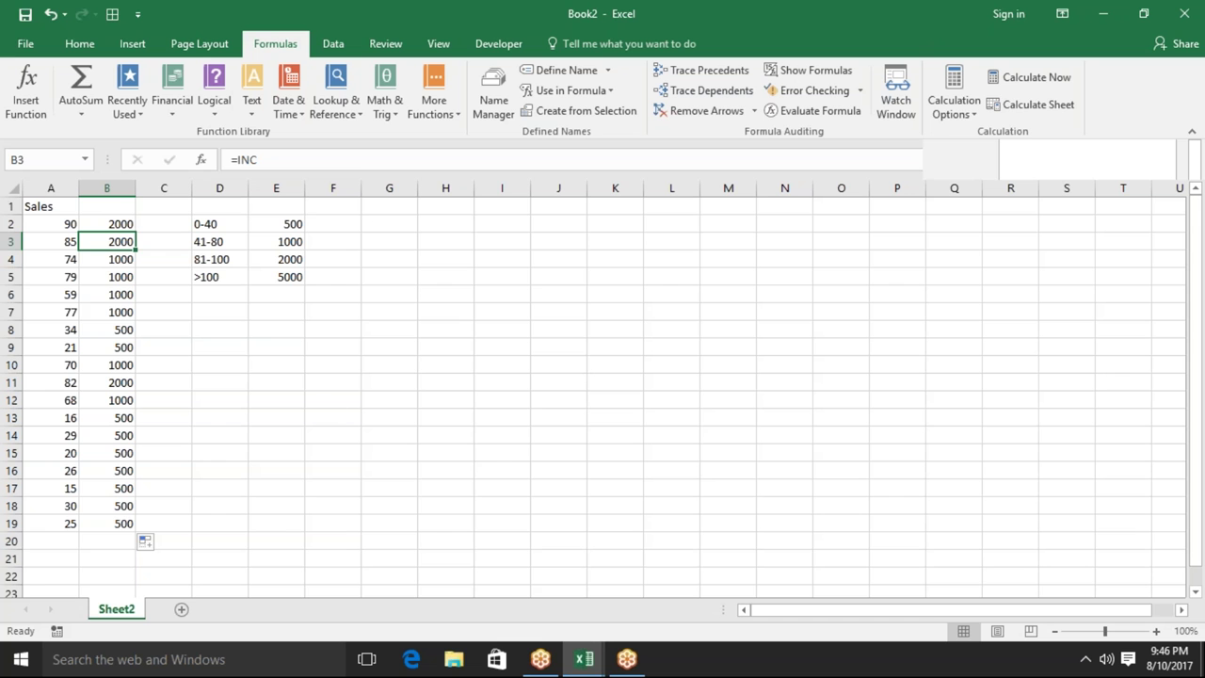
# Add Sheet3 with headers Q1 and Q2 and values 85 and 65 below them
pyautogui.click(181, 610)
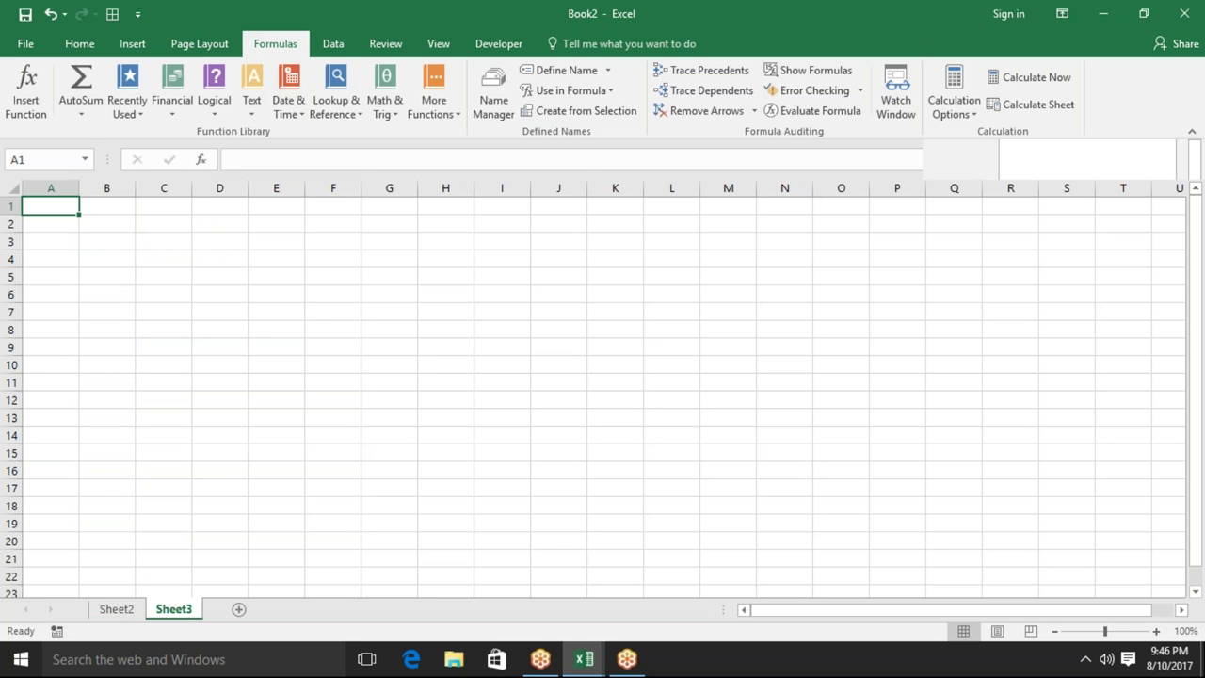
pyautogui.write('G')
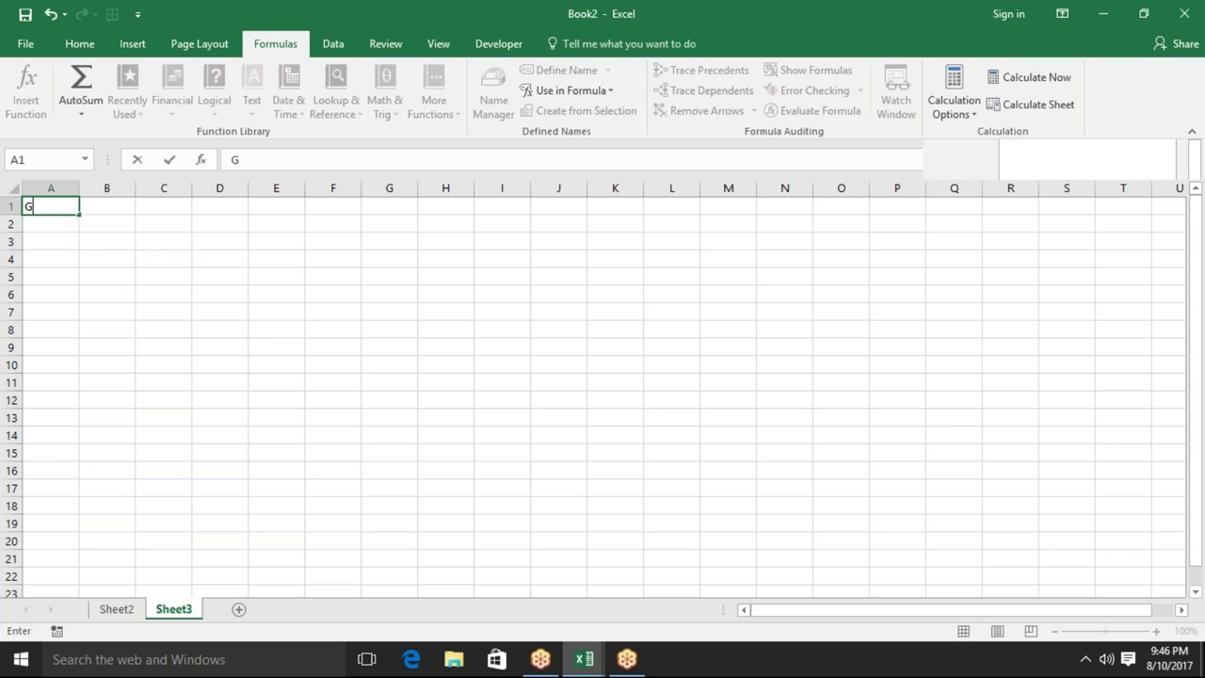
pyautogui.write('R')
pyautogui.press('Escape')
pyautogui.write('Q1')
pyautogui.press('Tab')
pyautogui.write('Q2')
pyautogui.click(50, 223)
pyautogui.write('85')
pyautogui.press('Tab')
pyautogui.write('65')
pyautogui.press('Tab')
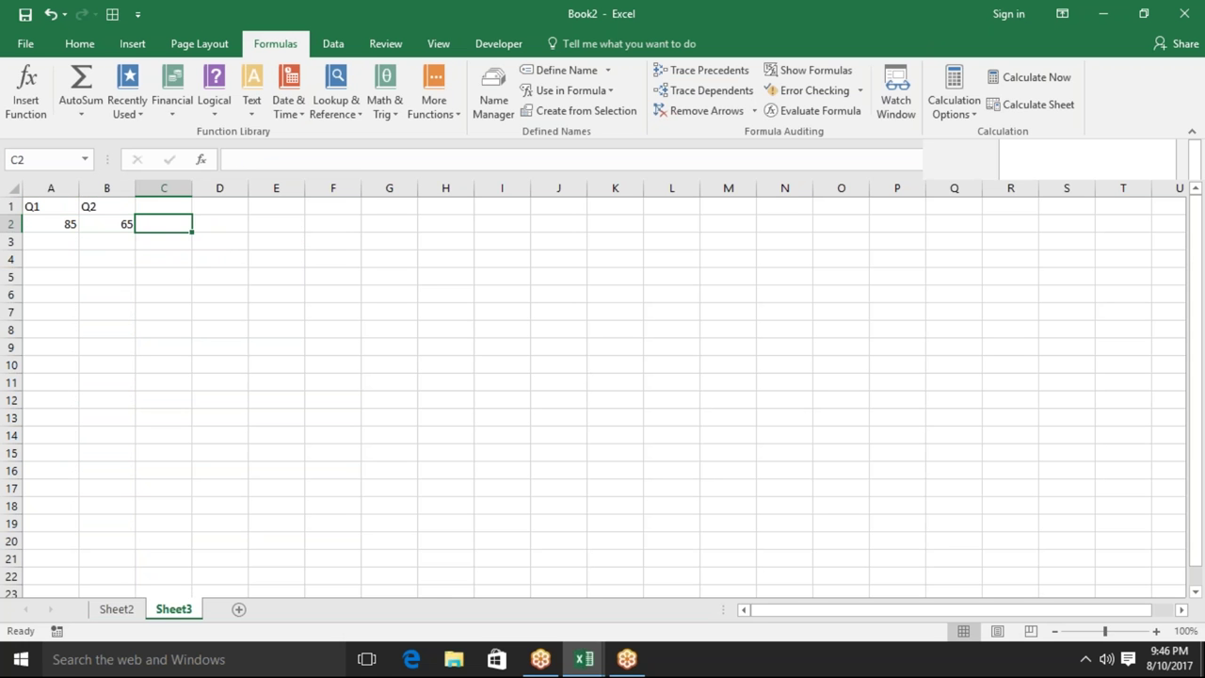
# Label C1 'GR' and build a B2-A2/A2 formula in C2
pyautogui.click(164, 206)
pyautogui.write('GR')
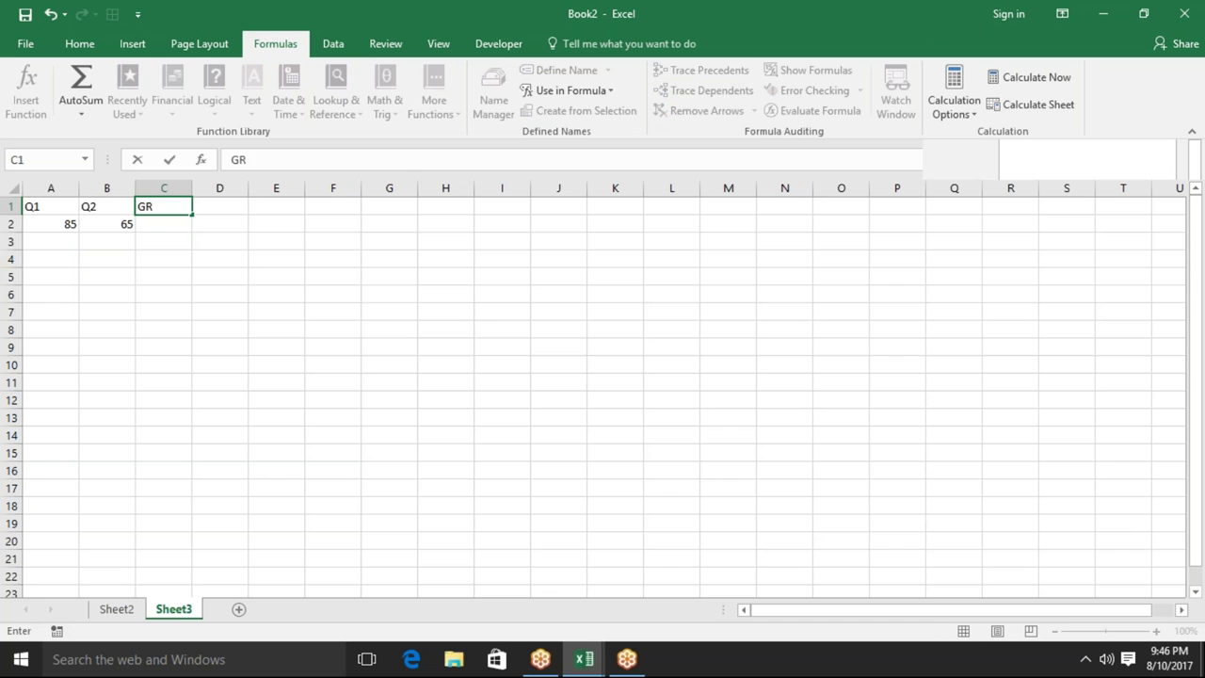
pyautogui.press('Return')
pyautogui.write('=')
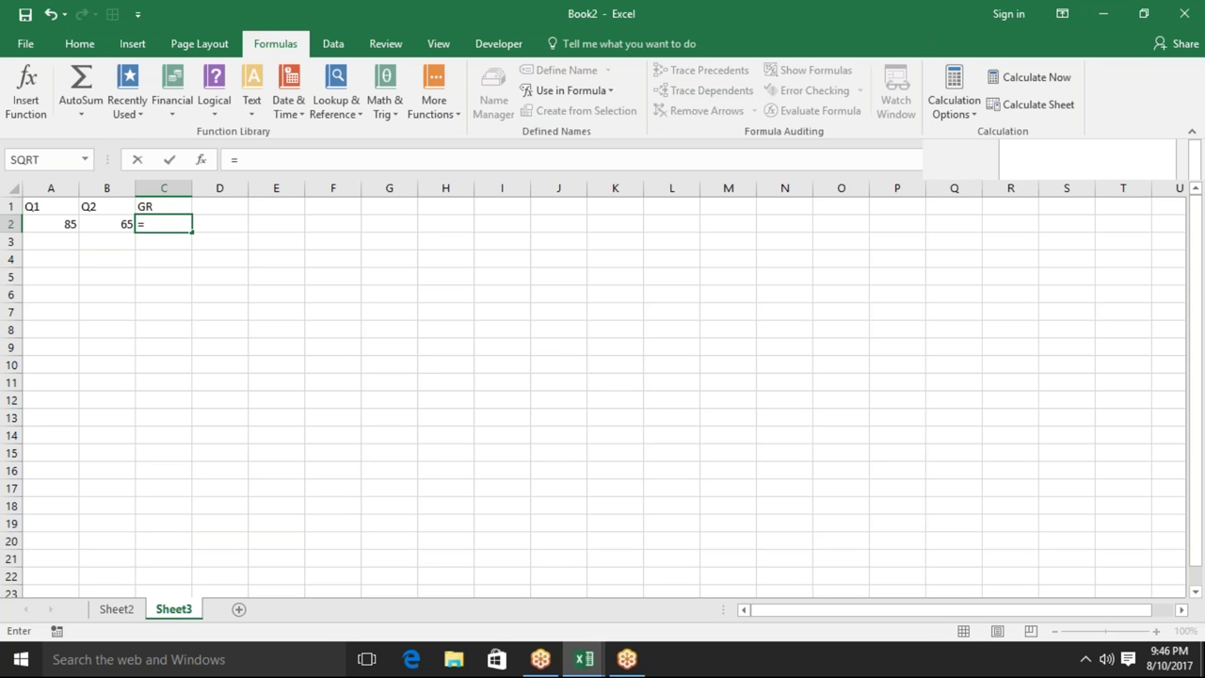
pyautogui.press('Left')
pyautogui.write('-')
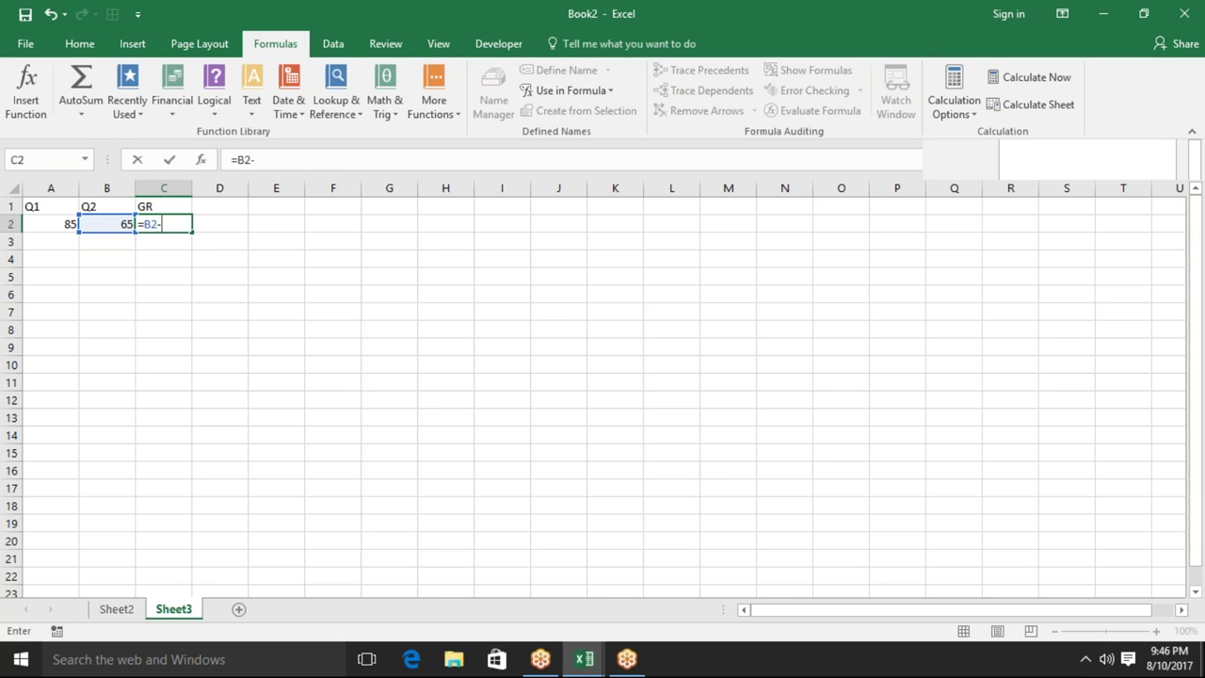
pyautogui.press('Left')
pyautogui.press('Left')
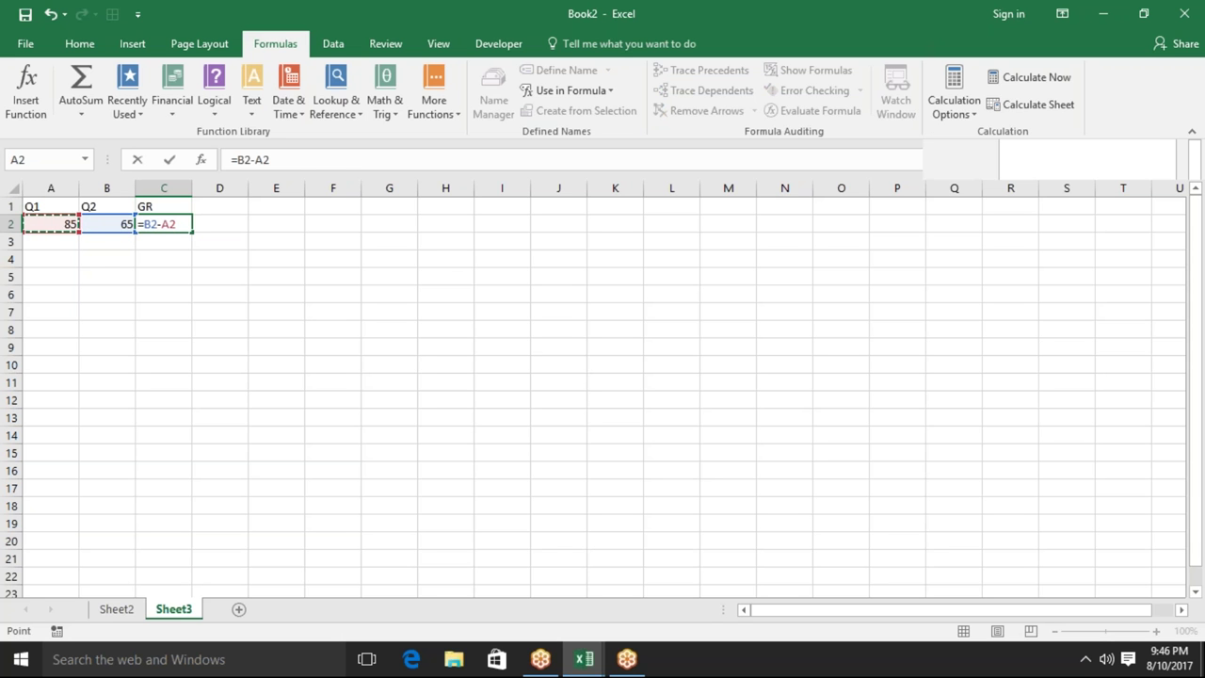
pyautogui.write('/')
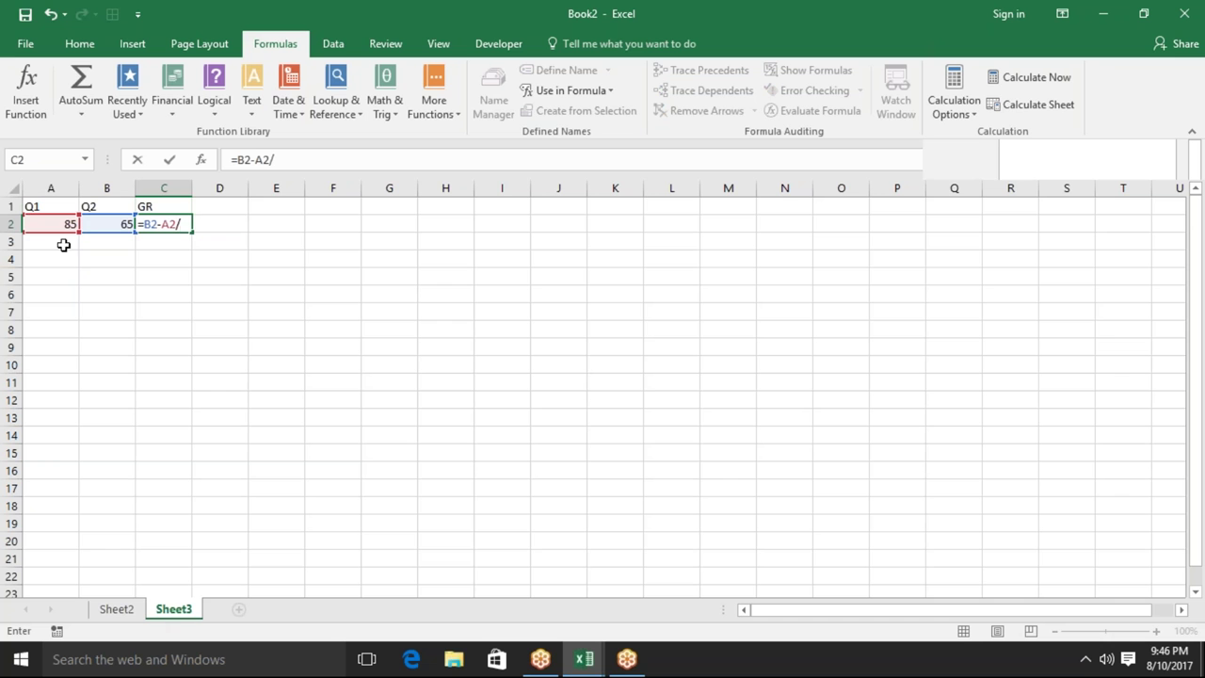
pyautogui.click(62, 225)
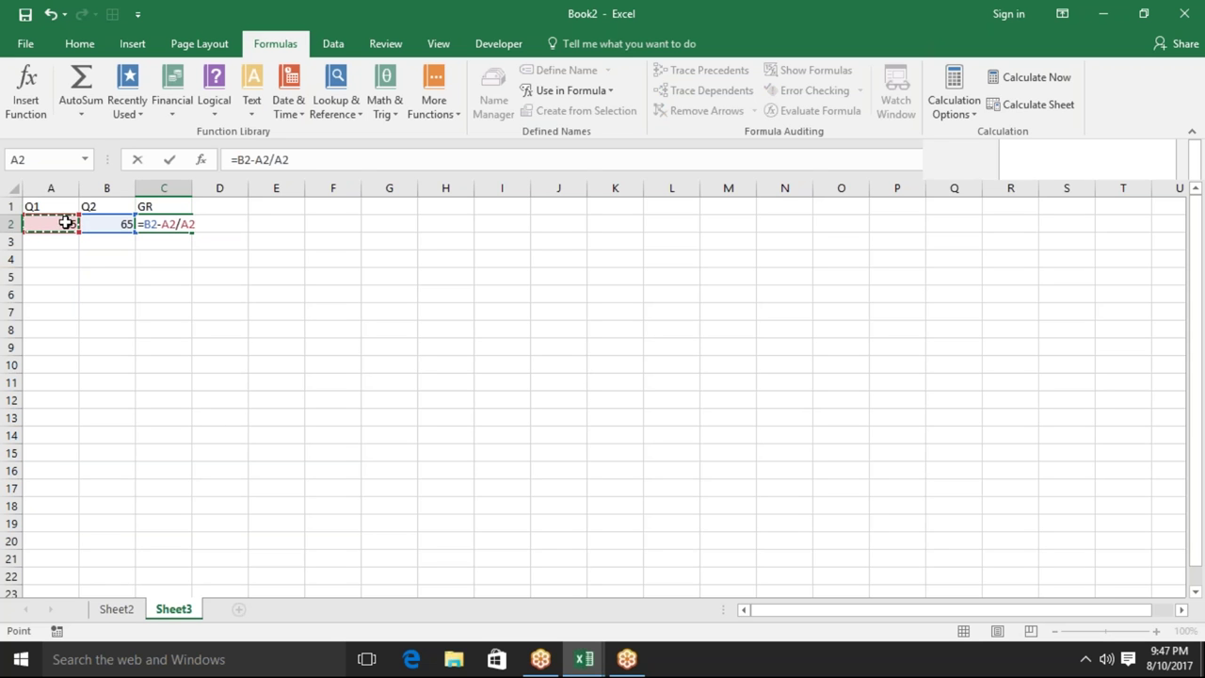
# Add brackets so C2 reads =(B2-A2)/A2, giving -0.23529
pyautogui.click(235, 160)
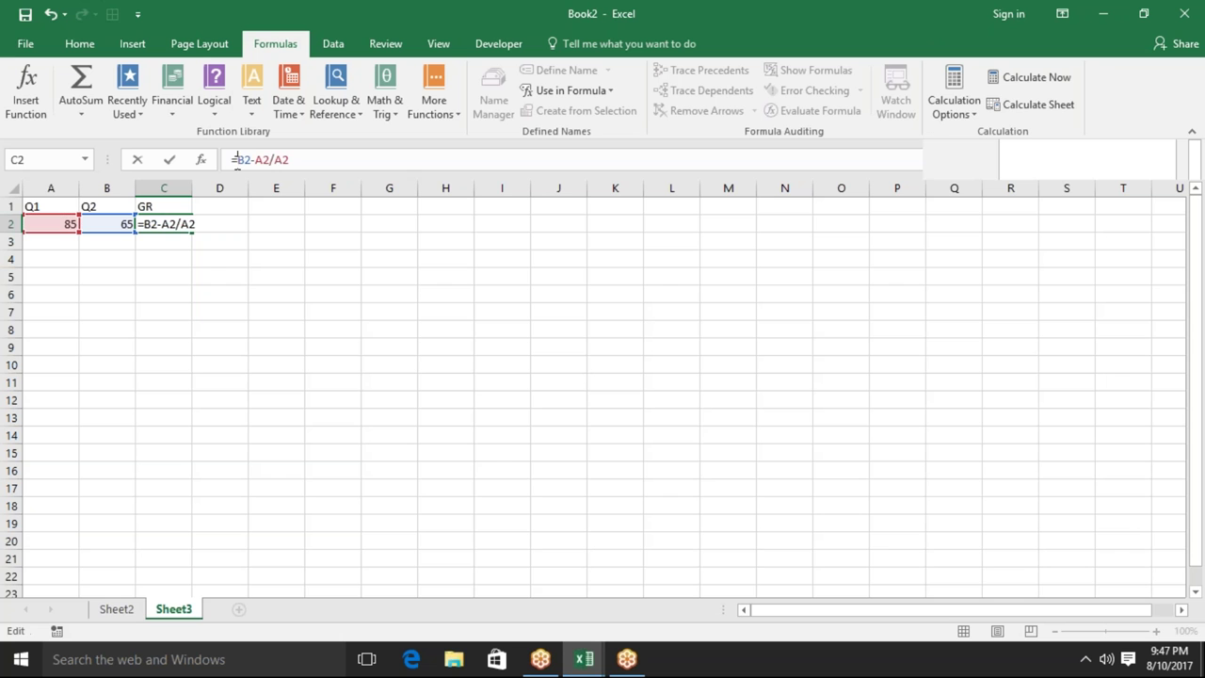
pyautogui.write('9')
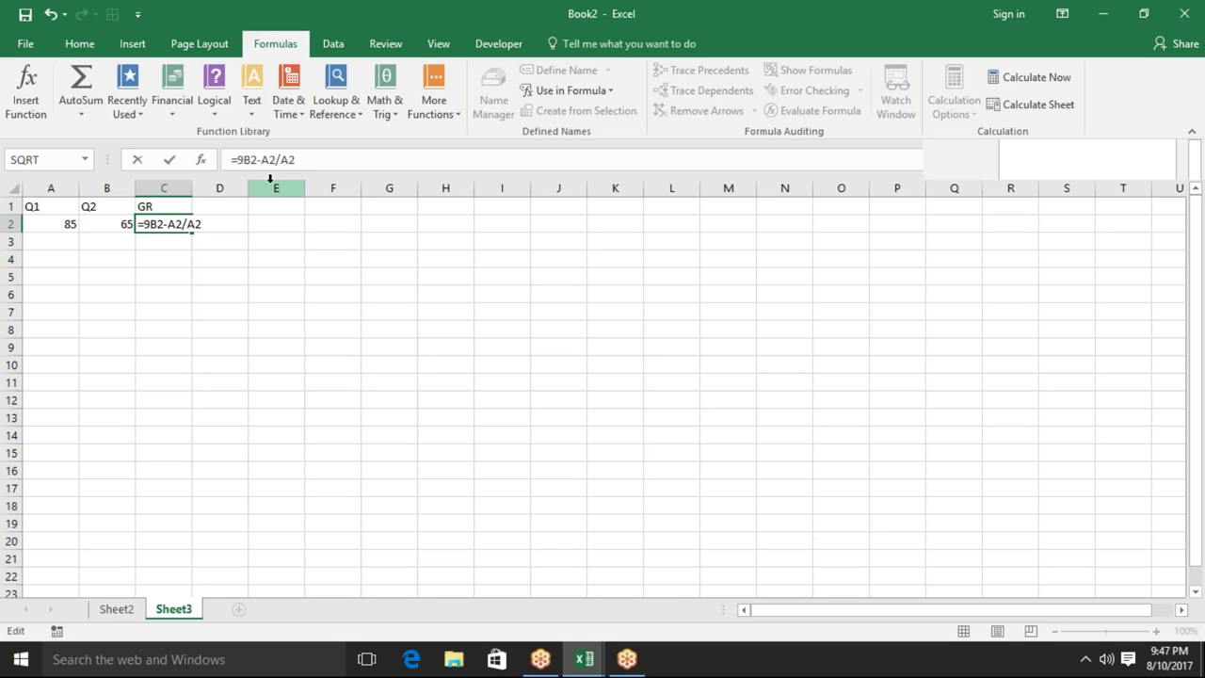
pyautogui.press('BackSpace')
pyautogui.write('(')
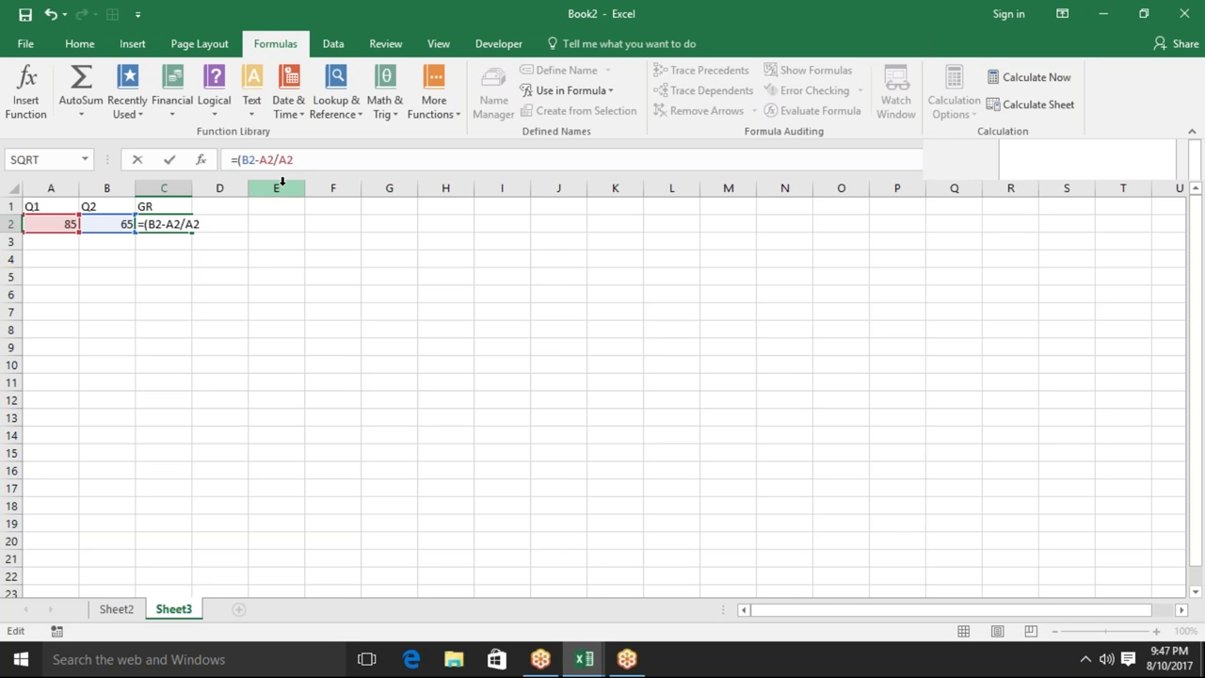
pyautogui.click(276, 160)
pyautogui.write(')')
pyautogui.press('Return')
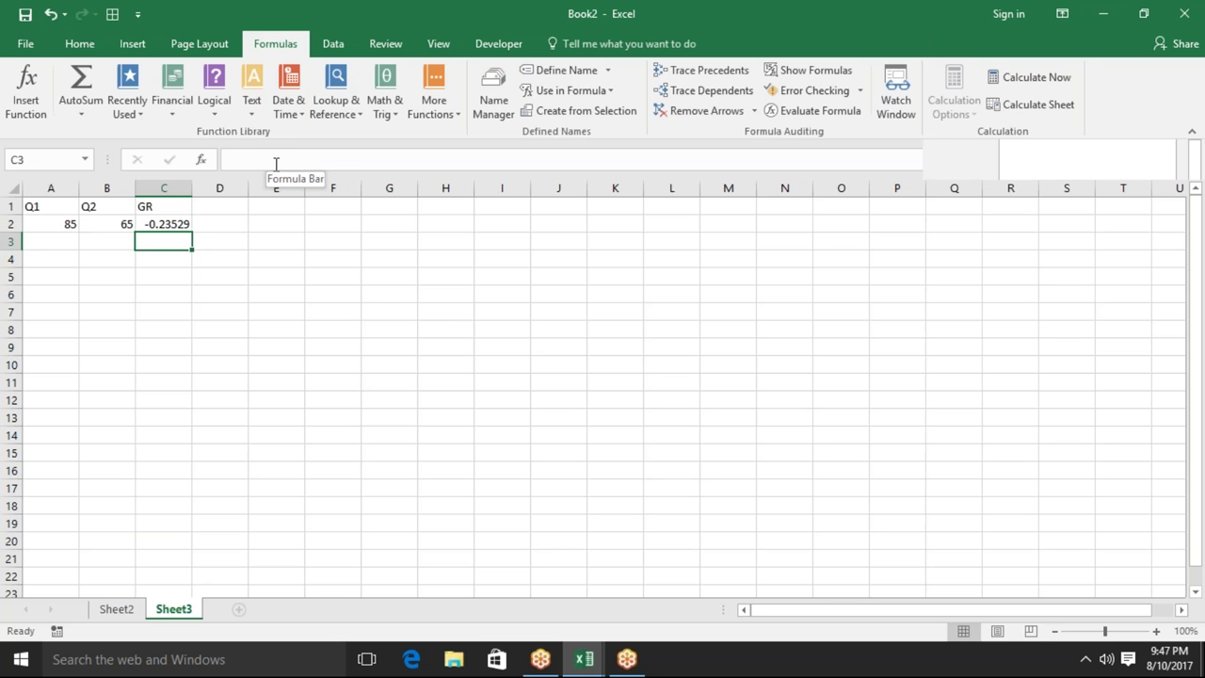
pyautogui.press('Up')
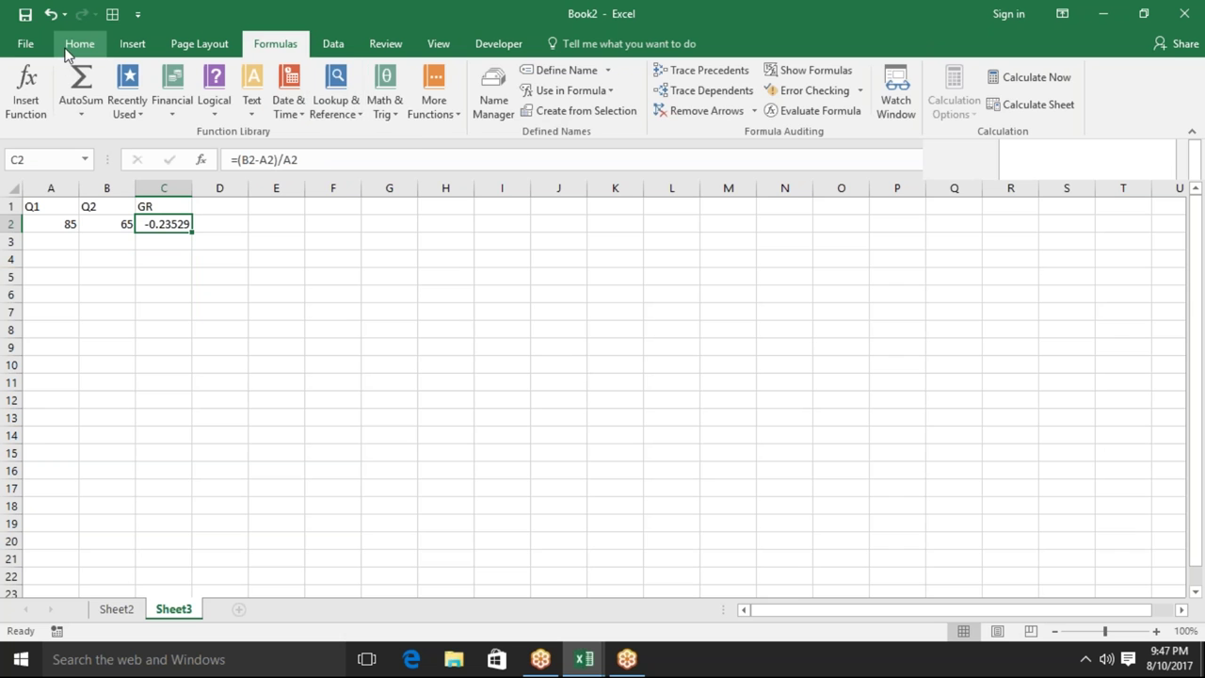
# Format C2 as a percentage so the growth rate displays -24%
pyautogui.click(70, 47)
pyautogui.click(597, 104)
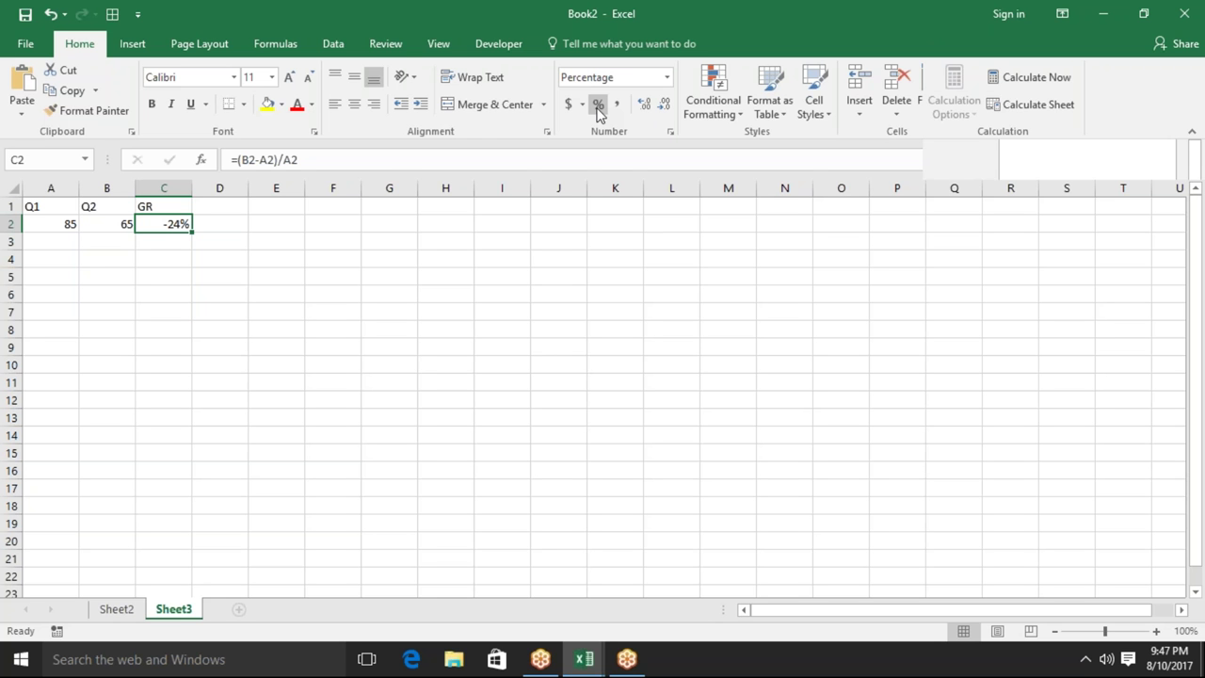
pyautogui.click(327, 160)
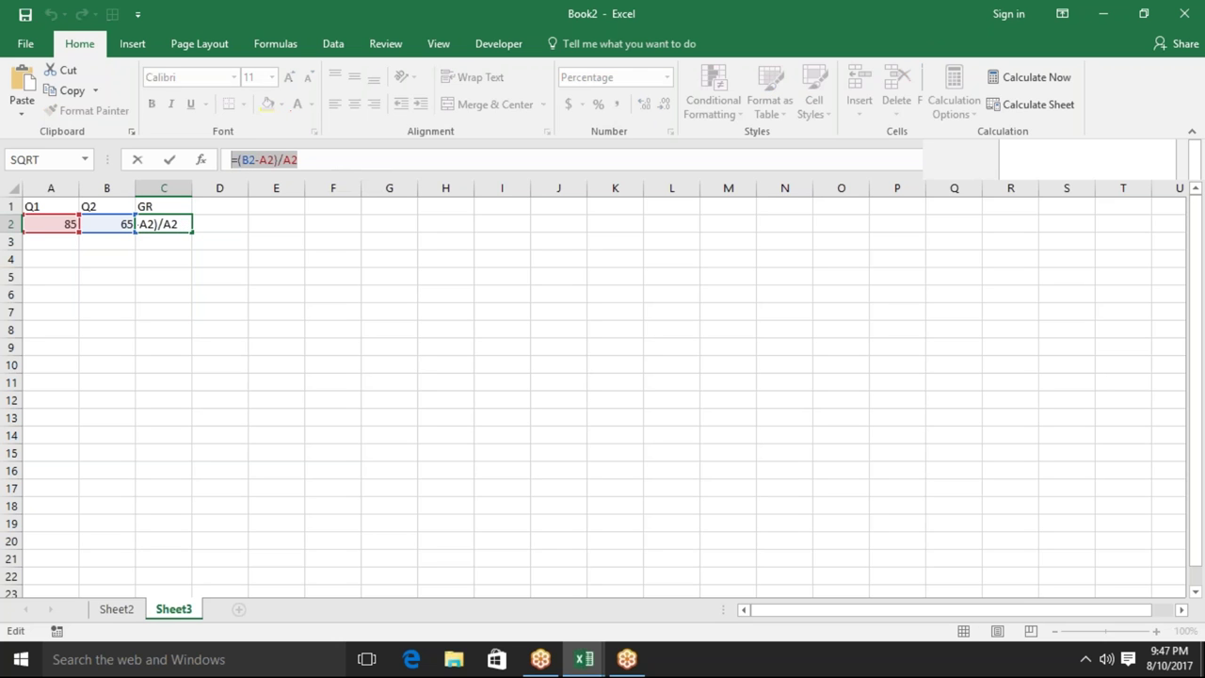
pyautogui.click(169, 159)
pyautogui.click(358, 292)
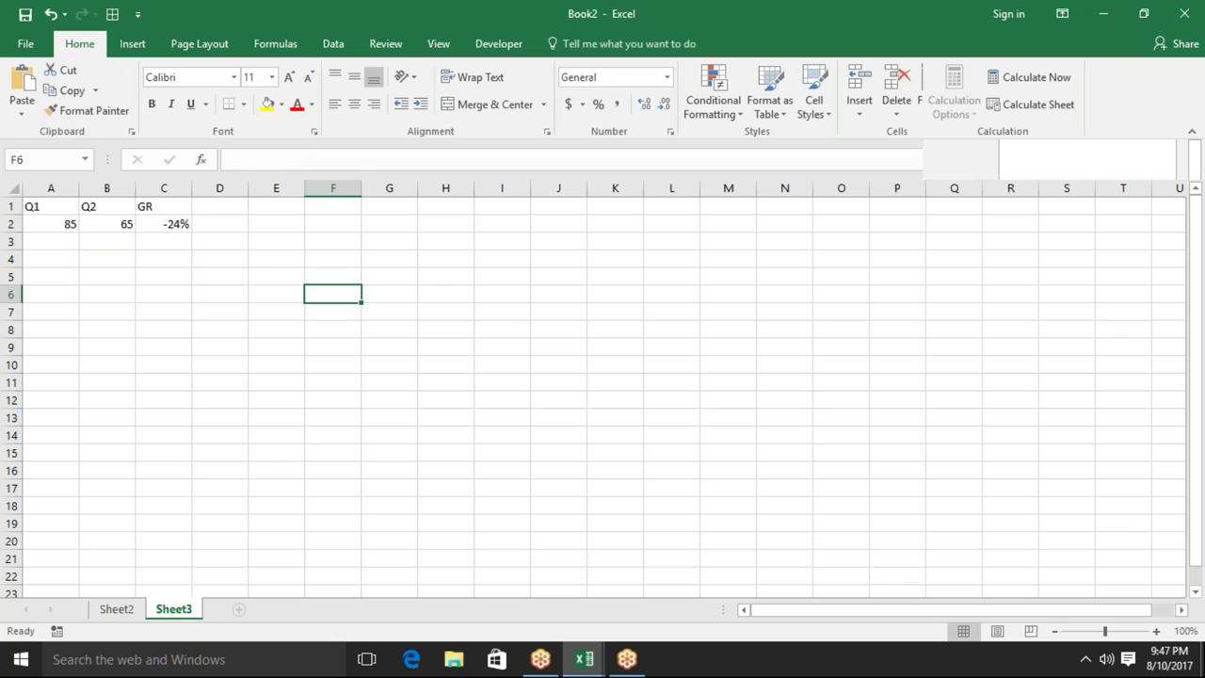
pyautogui.click(179, 228)
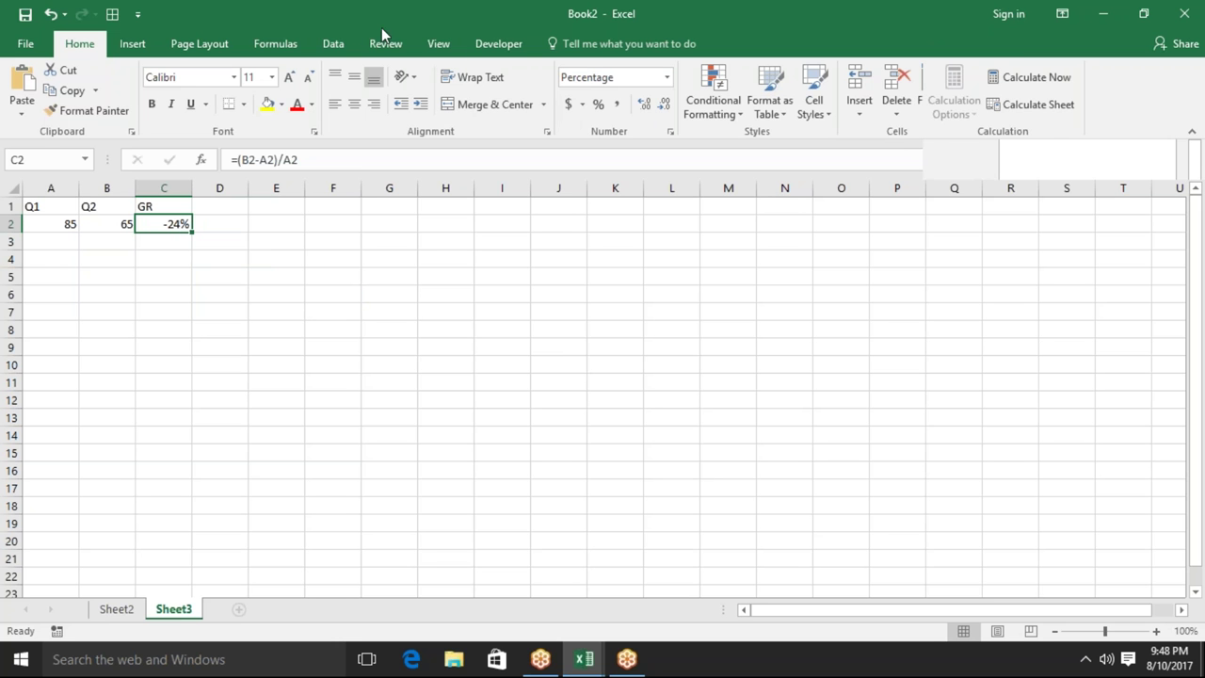
pyautogui.click(290, 45)
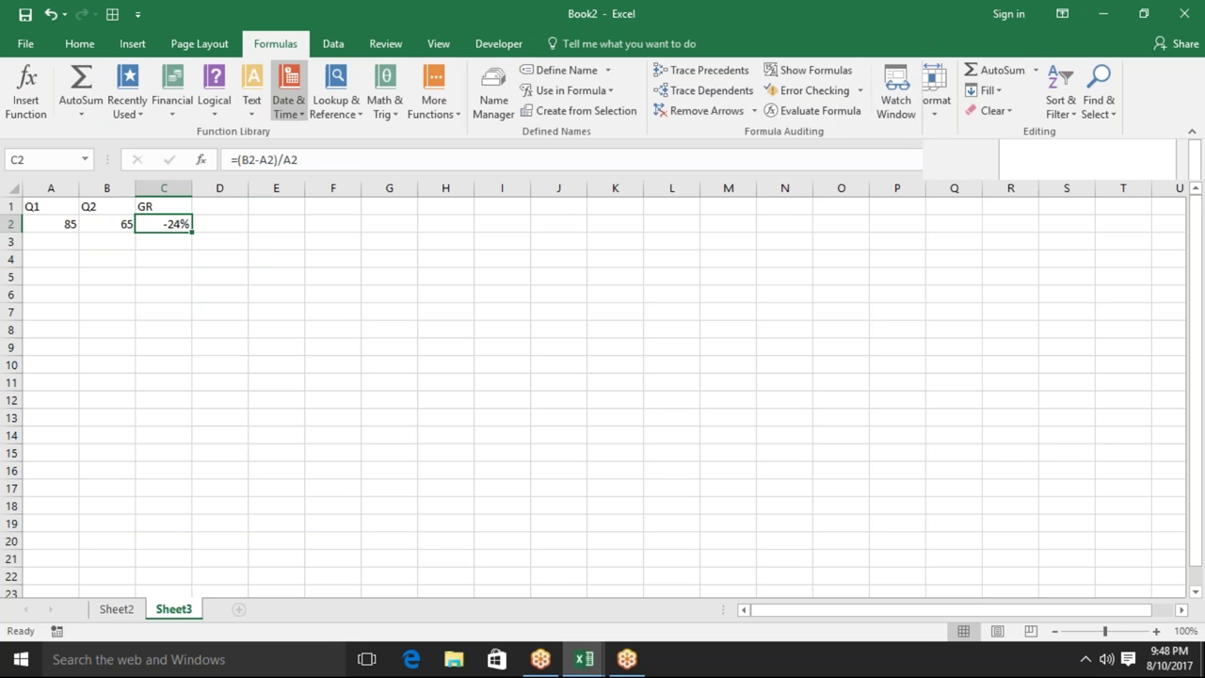
# Define a workbook-wide name GR that refers to =(B2-A2)/A2
pyautogui.click(217, 228)
pyautogui.click(558, 65)
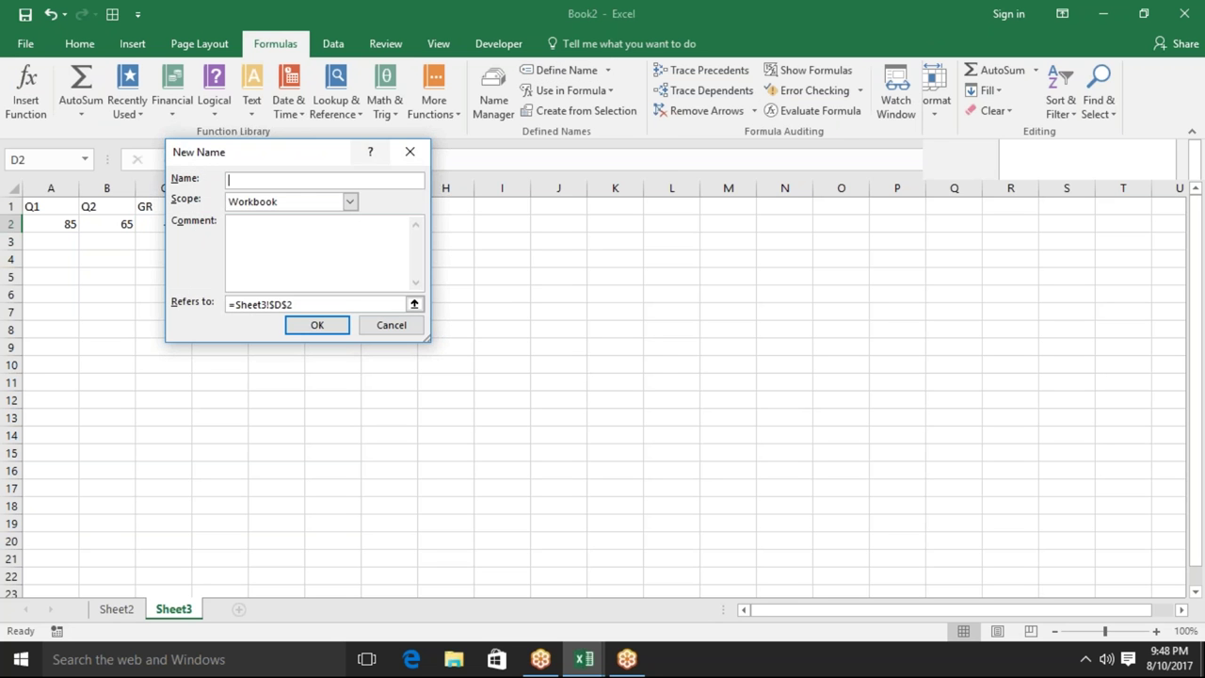
pyautogui.moveTo(325, 164); pyautogui.dragTo(548, 176)
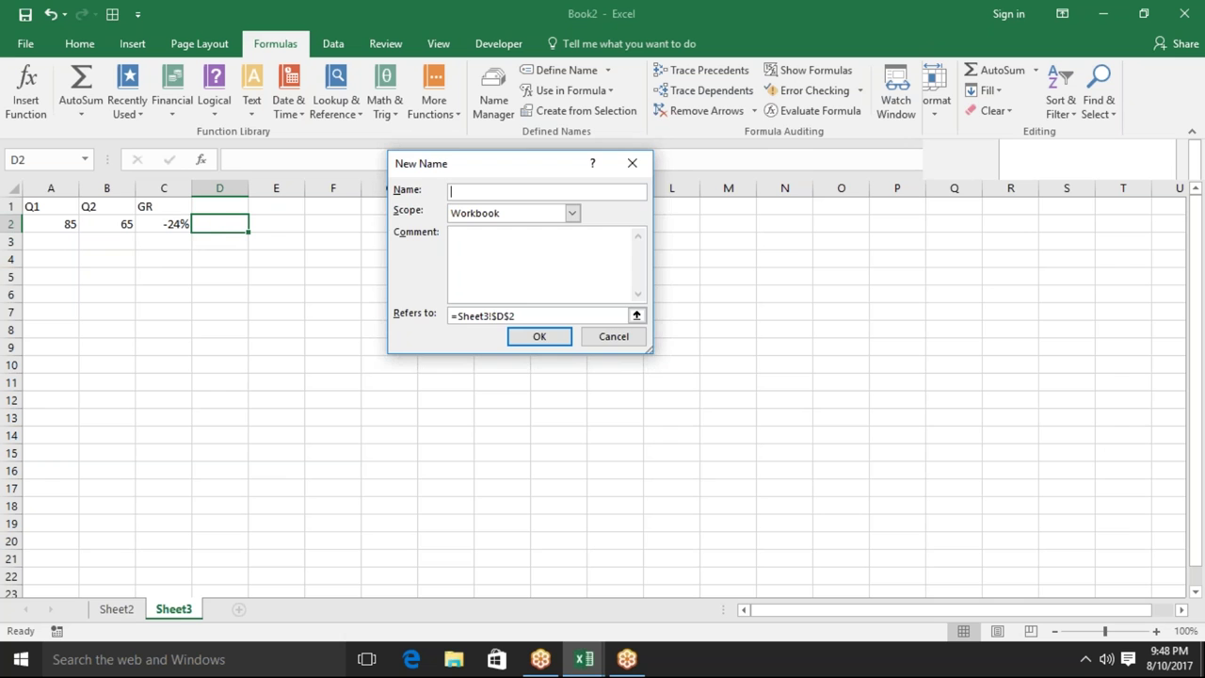
pyautogui.press('Escape')
pyautogui.click(174, 226)
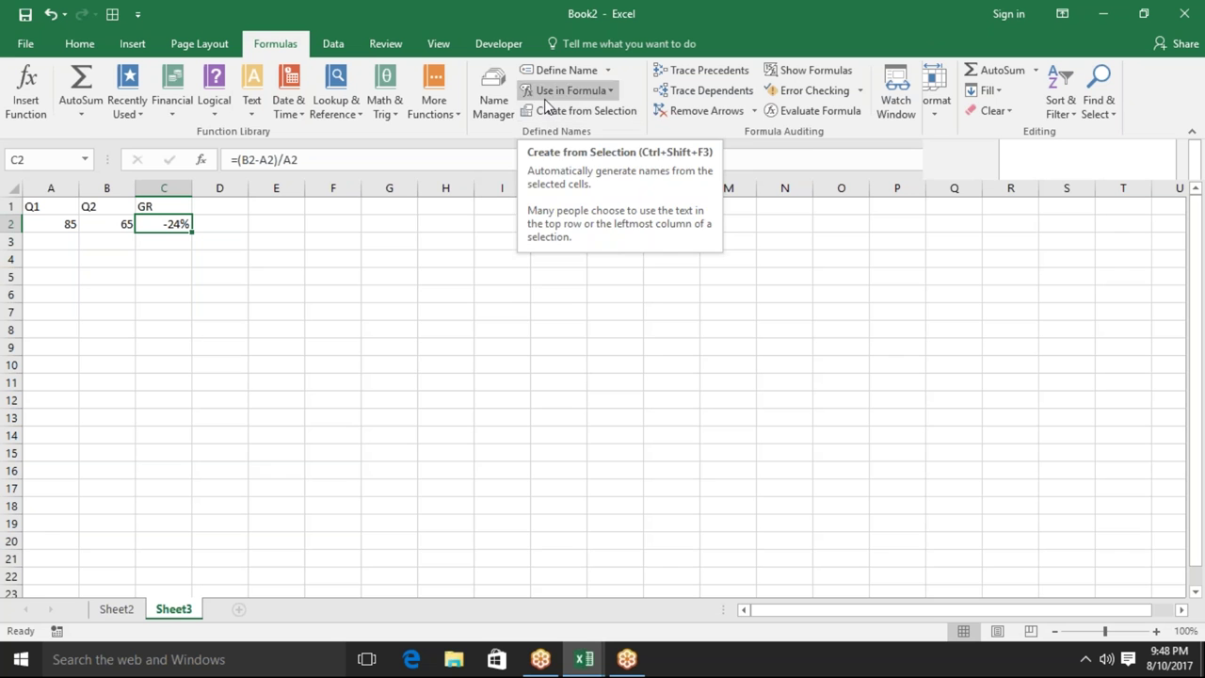
pyautogui.click(563, 73)
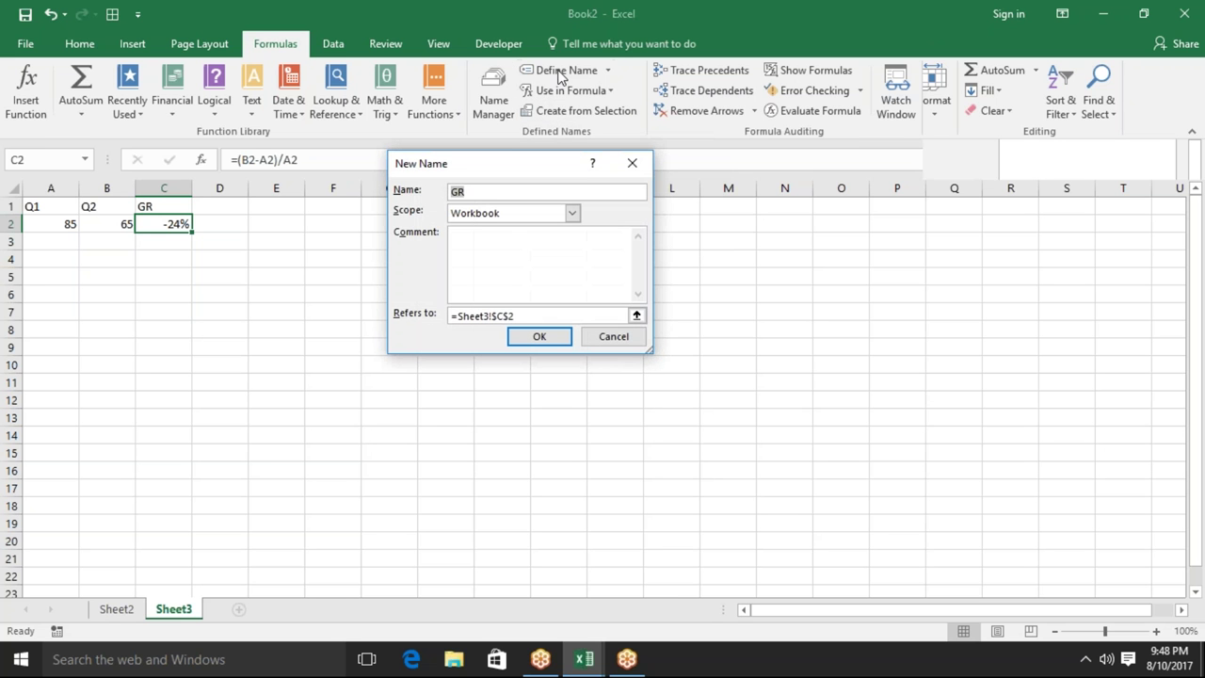
pyautogui.click(594, 316)
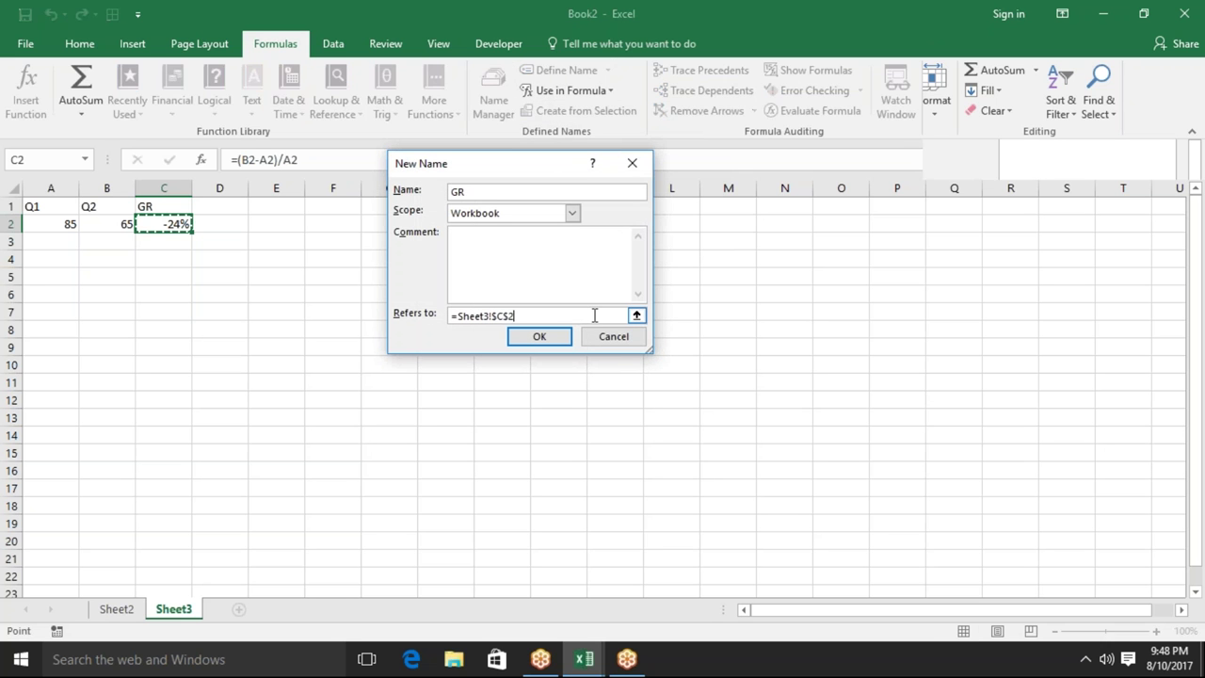
pyautogui.press('BackSpace')
pyautogui.press('BackSpace')
pyautogui.press('BackSpace')
pyautogui.press('BackSpace')
pyautogui.press('BackSpace')
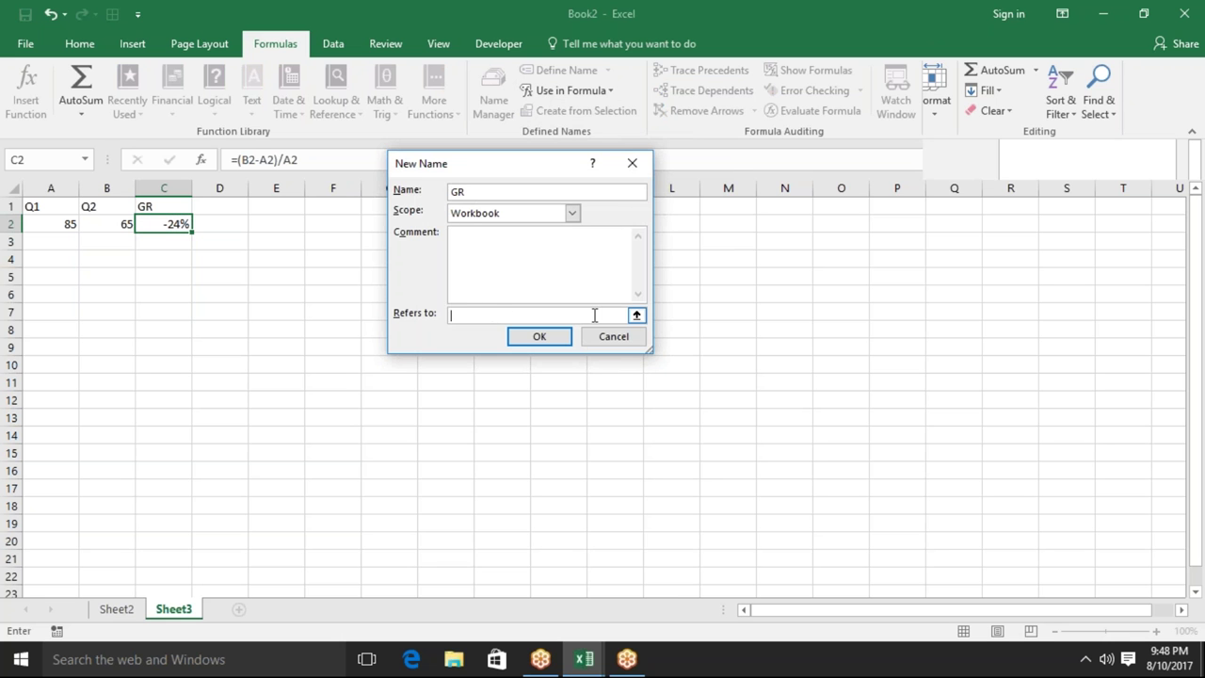
pyautogui.hotkey('ctrl', 'v')
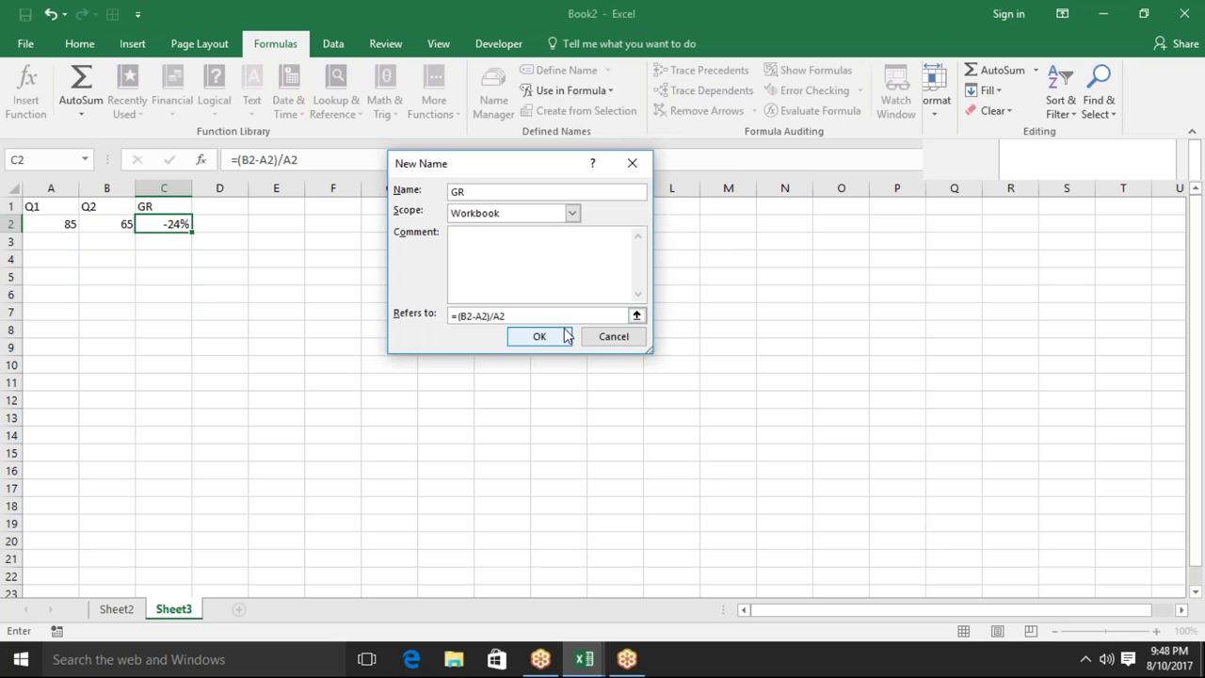
pyautogui.click(565, 335)
# Replace C2's formula with =GR, which still shows -24%
pyautogui.press('Delete')
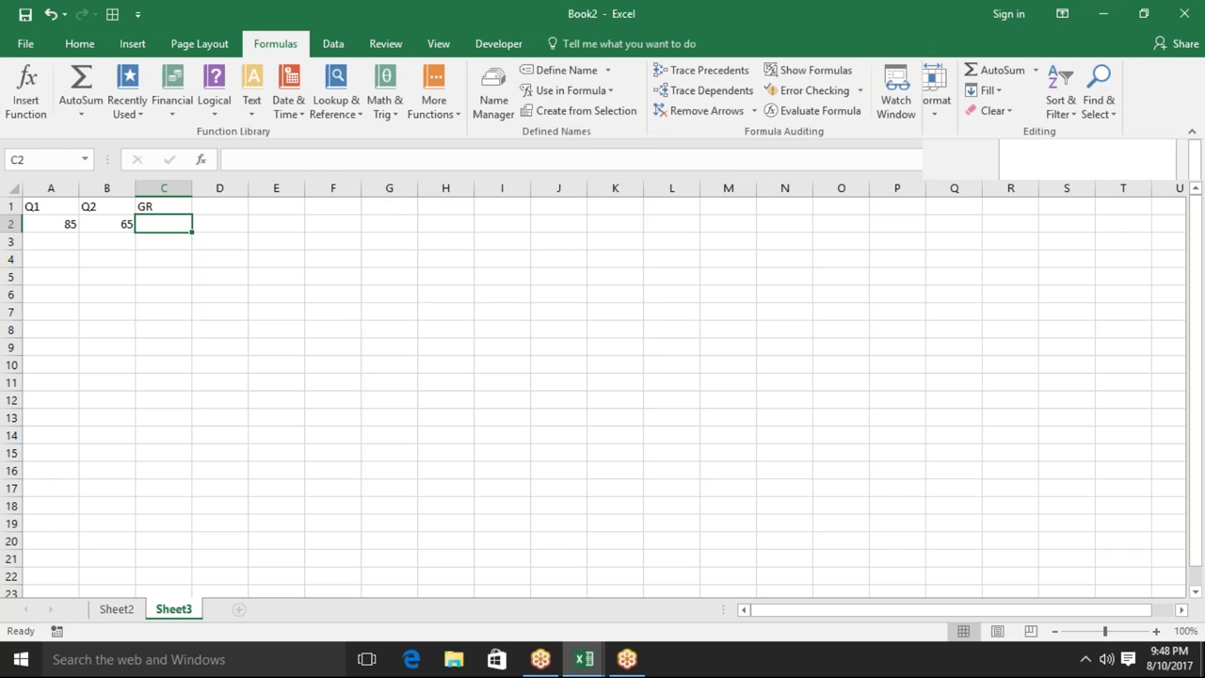
pyautogui.write('=g')
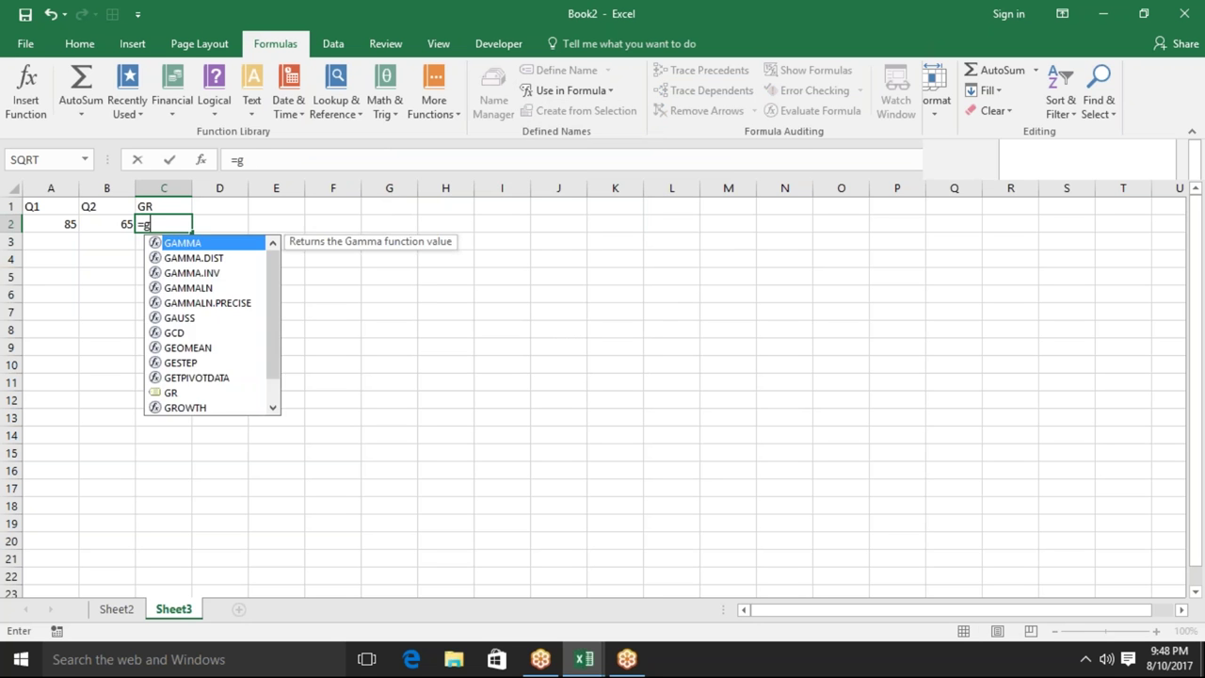
pyautogui.write('r')
pyautogui.hotkey('ctrl', 'Return')
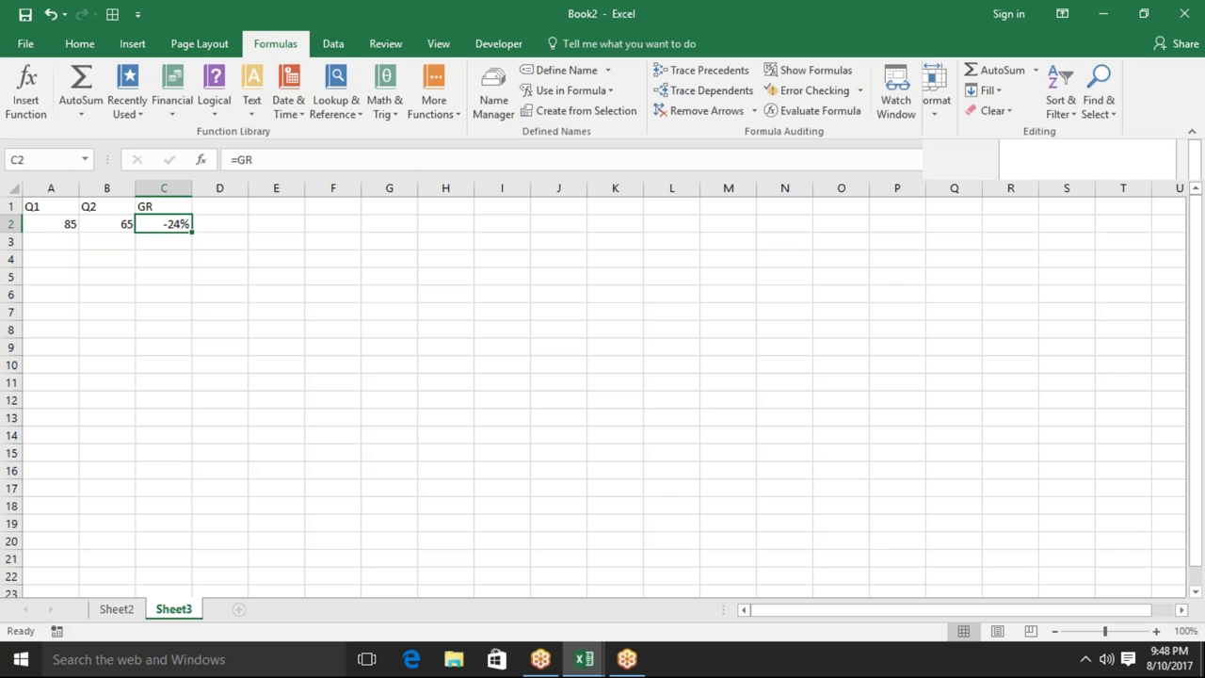
# Add Sheet4, then on Sheet3 label A9 MRP and enter Cost 50 in A8:B8
pyautogui.click(238, 609)
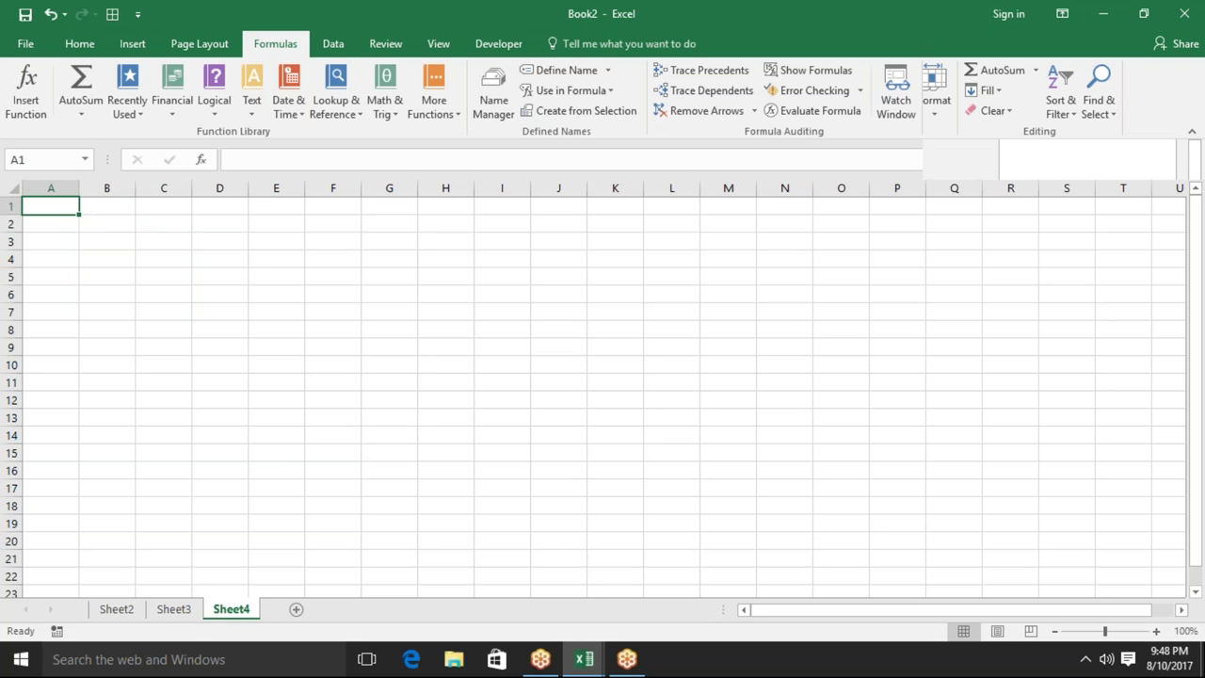
pyautogui.click(180, 616)
pyautogui.click(47, 340)
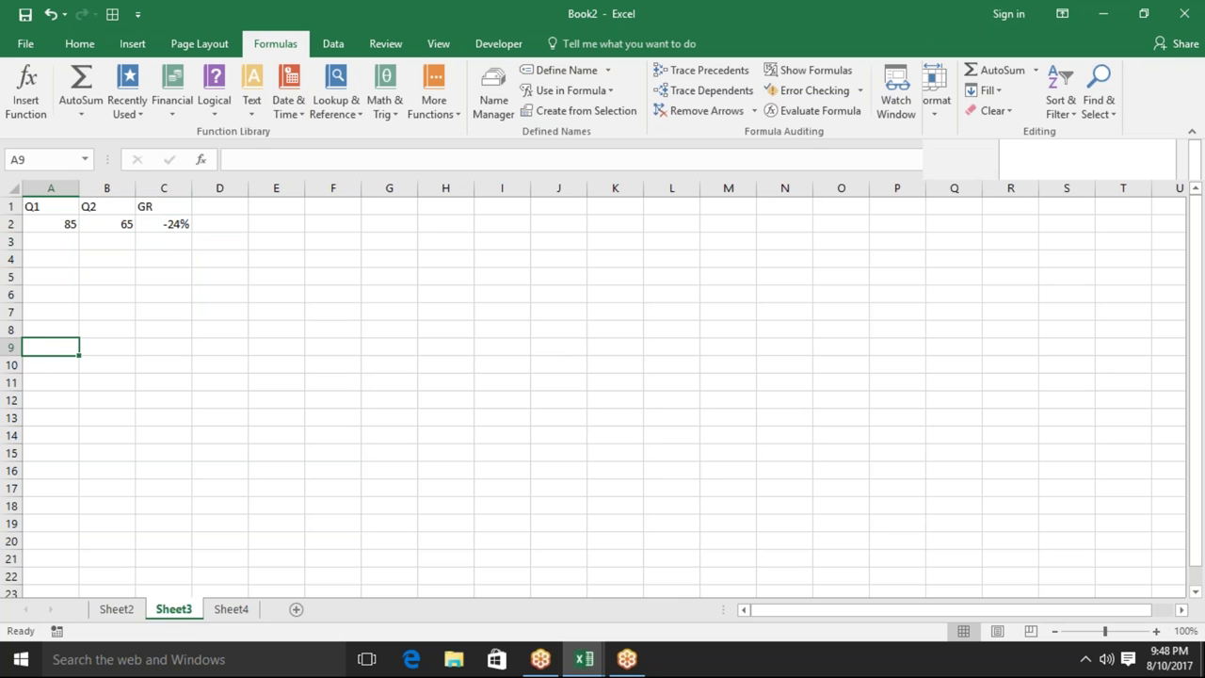
pyautogui.write('MRP')
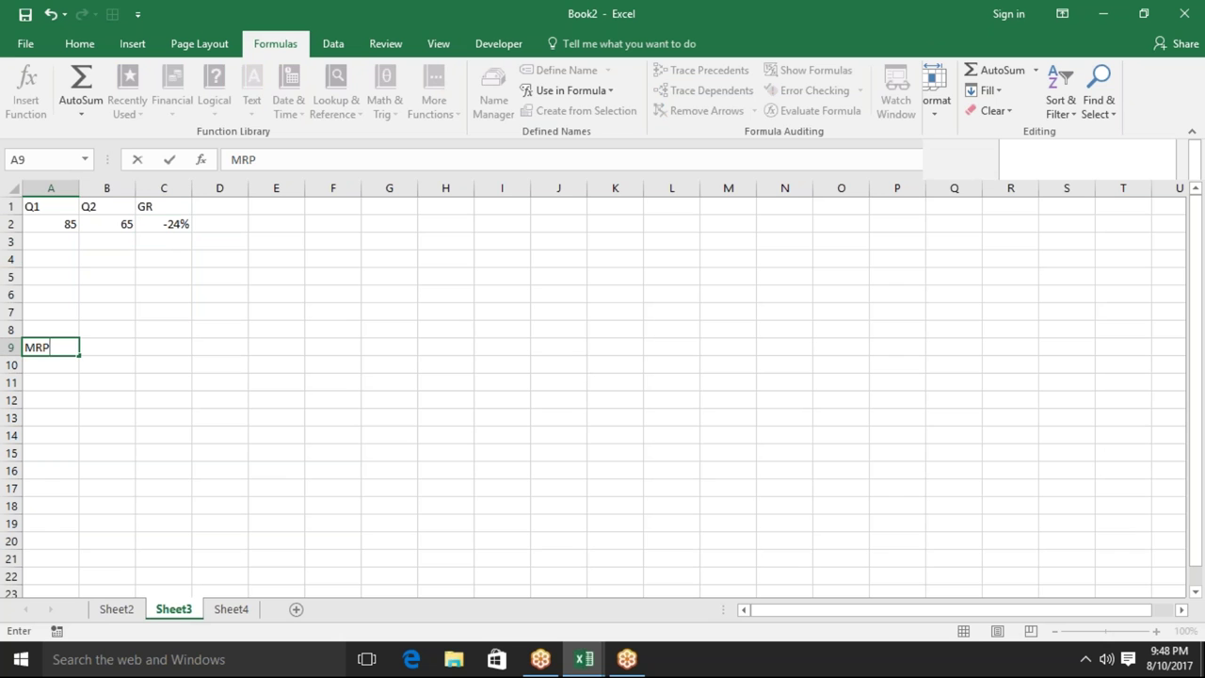
pyautogui.click(107, 346)
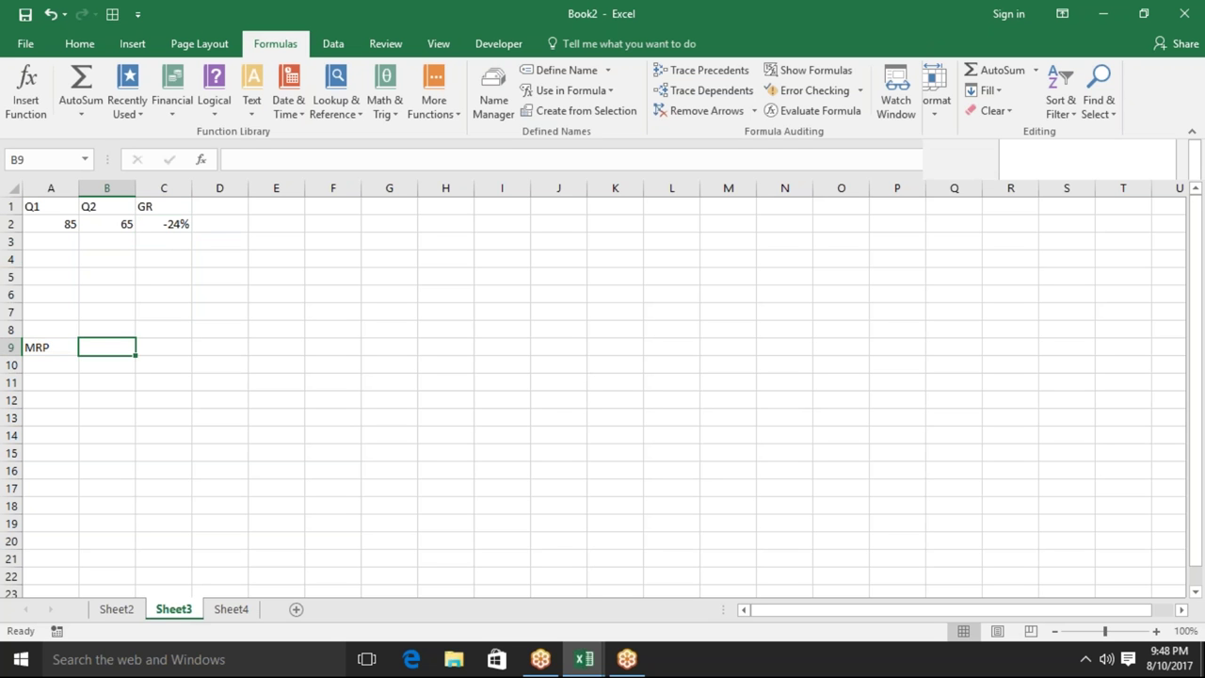
pyautogui.press('Up')
pyautogui.press('Left')
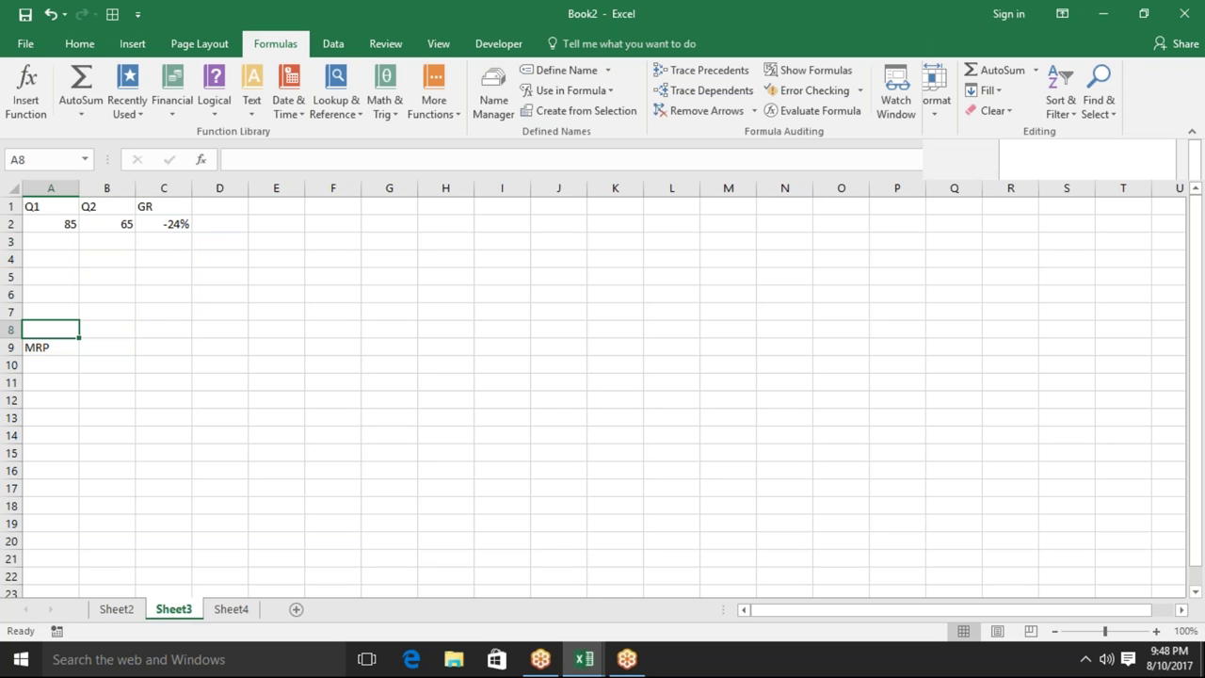
pyautogui.write('Cost')
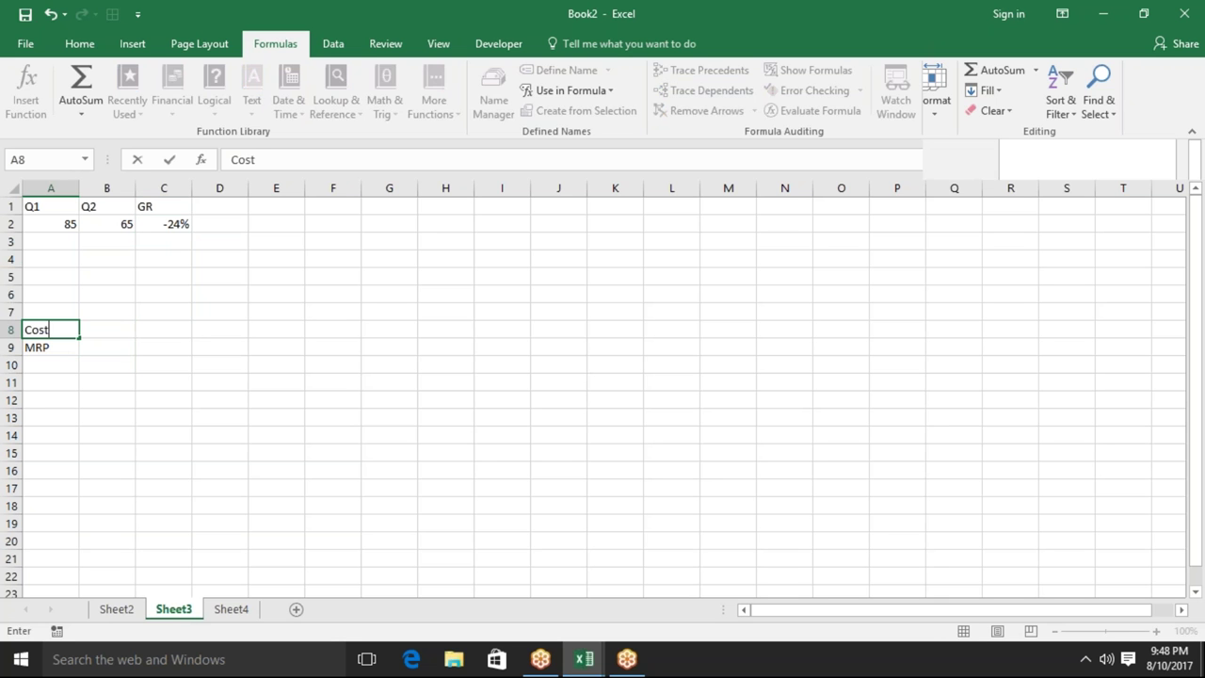
pyautogui.press('Tab')
pyautogui.write('50')
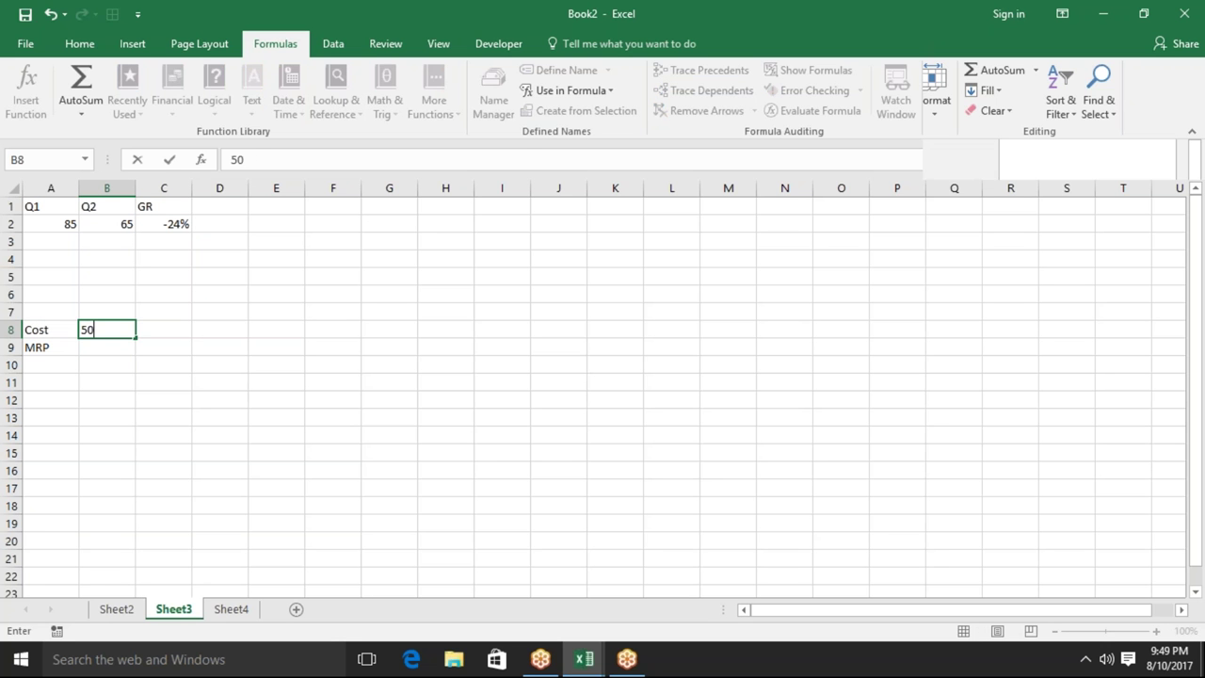
pyautogui.press('Return')
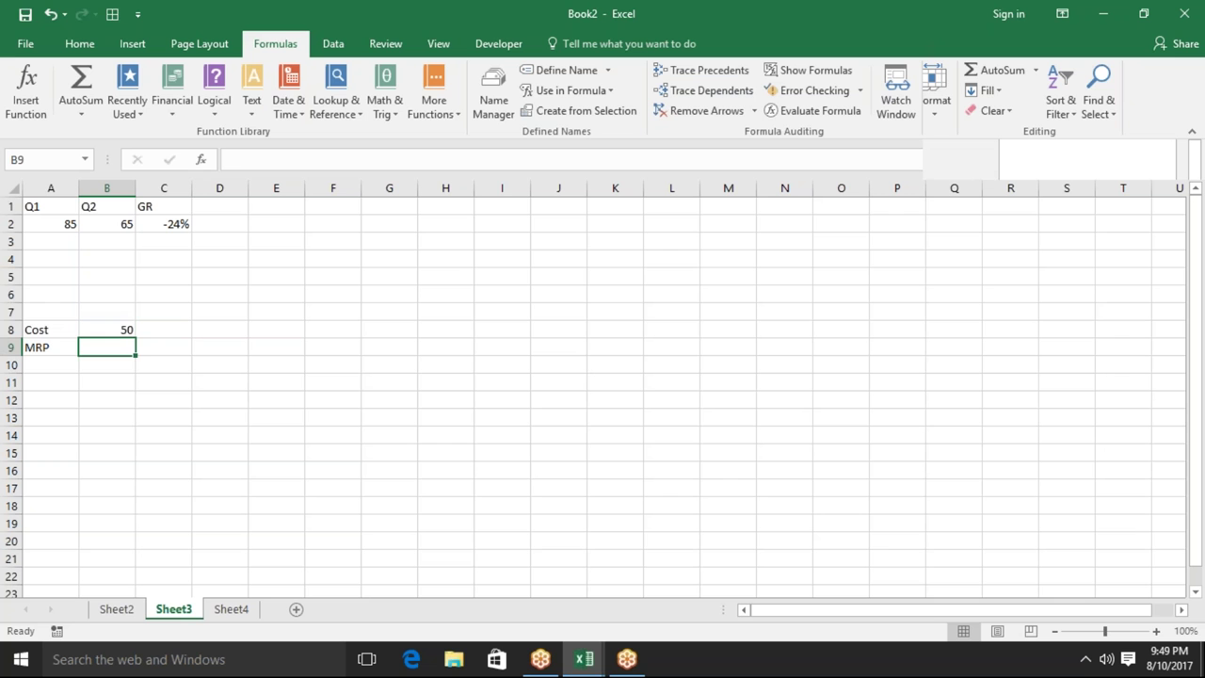
# Enter markup rates 5%, 10%, 15% and 20% across C11:F11
pyautogui.click(107, 382)
pyautogui.click(163, 382)
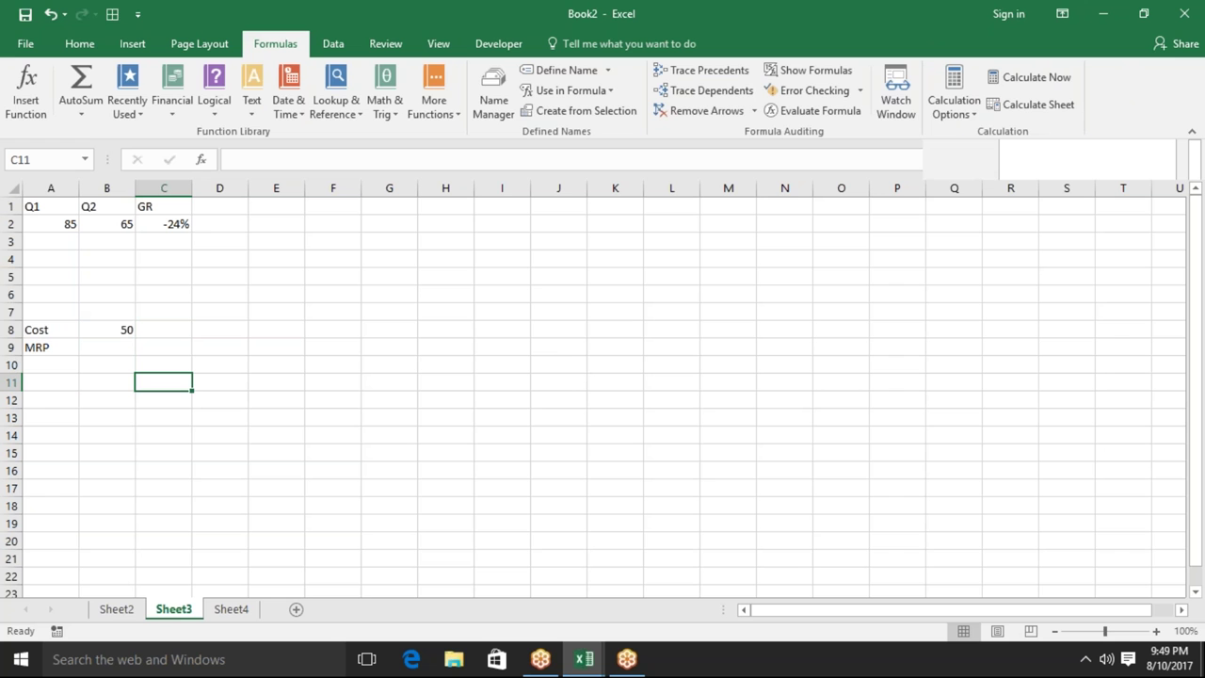
pyautogui.write('5')
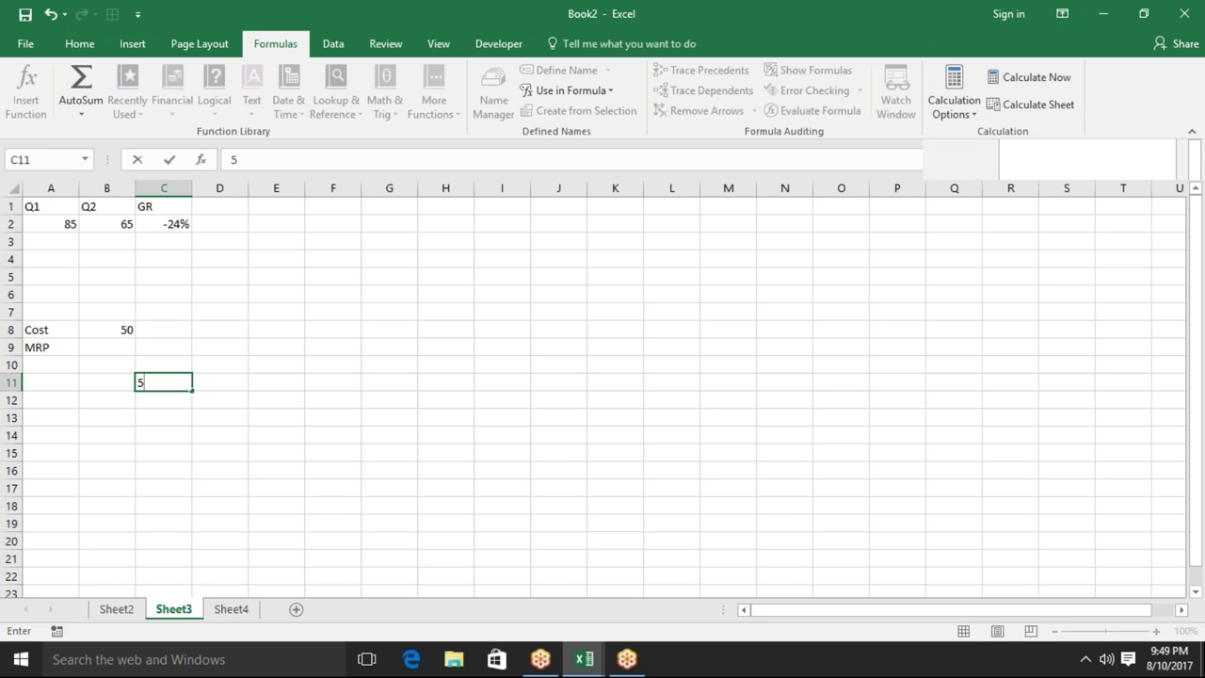
pyautogui.write('%')
pyautogui.press('Tab')
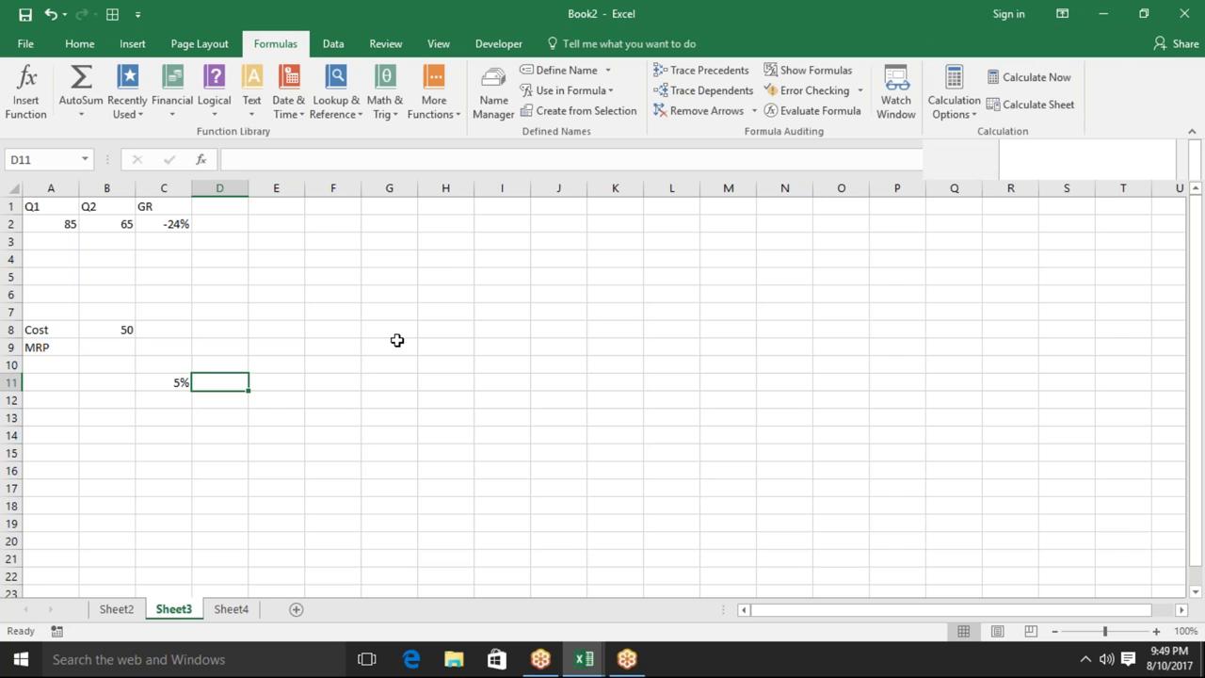
pyautogui.write('10')
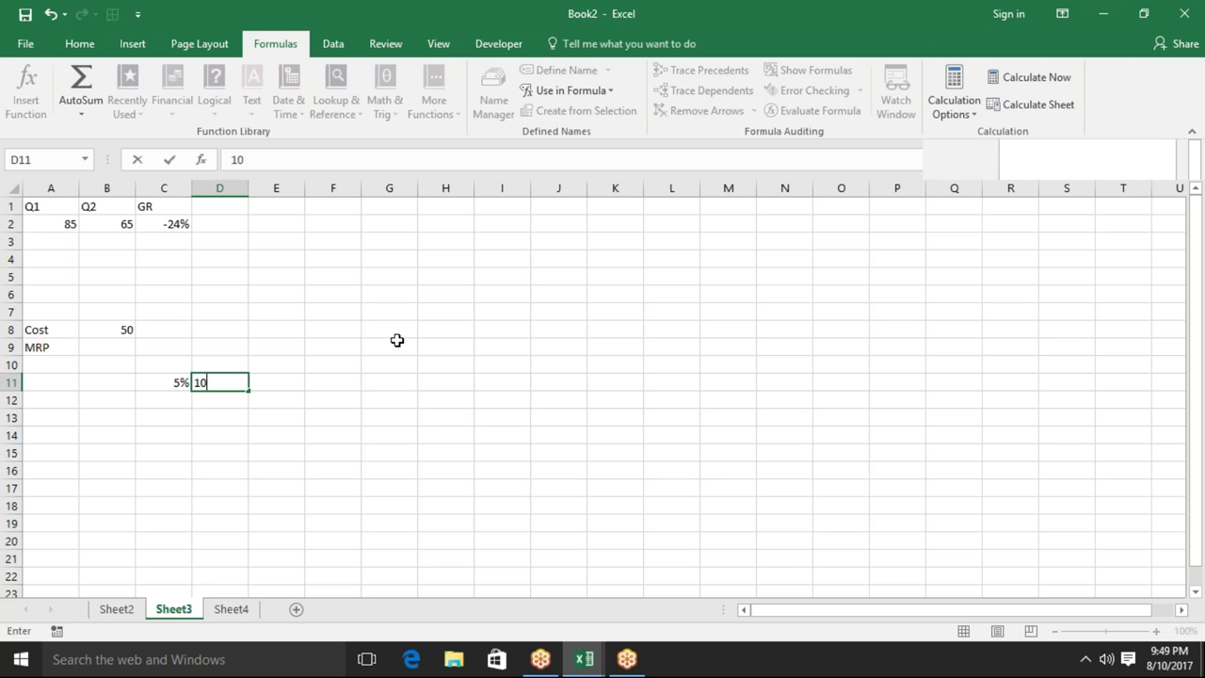
pyautogui.write('%')
pyautogui.press('Tab')
pyautogui.write('15')
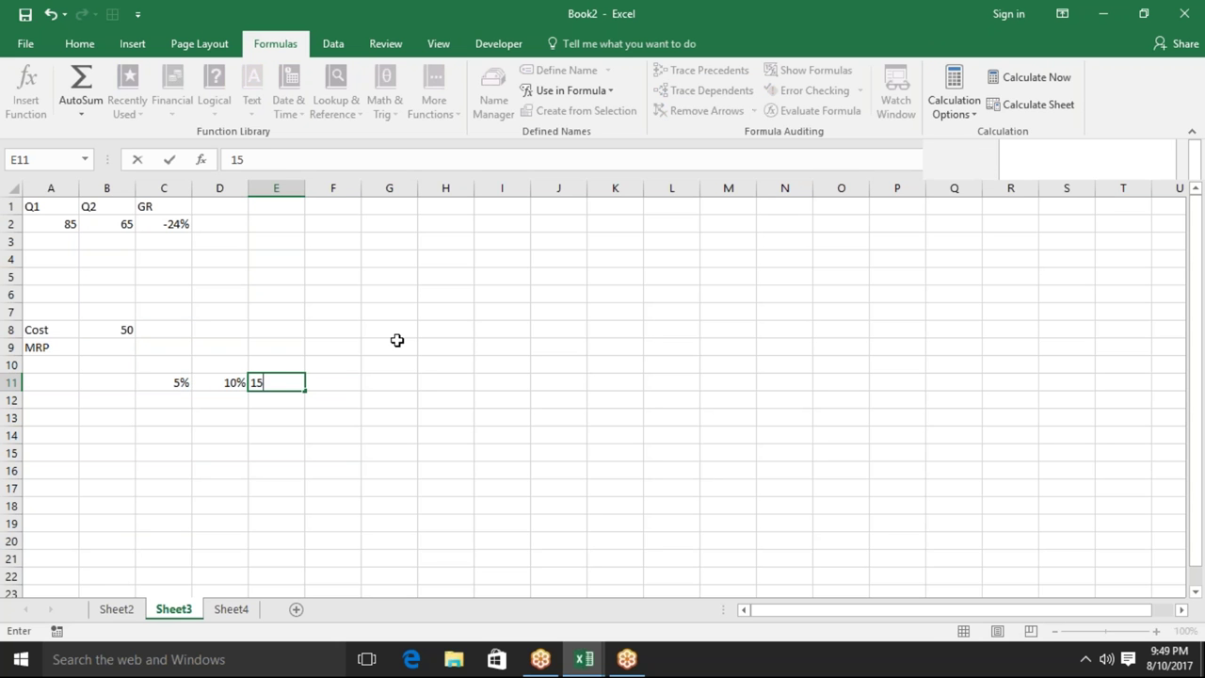
pyautogui.write('%')
pyautogui.press('Tab')
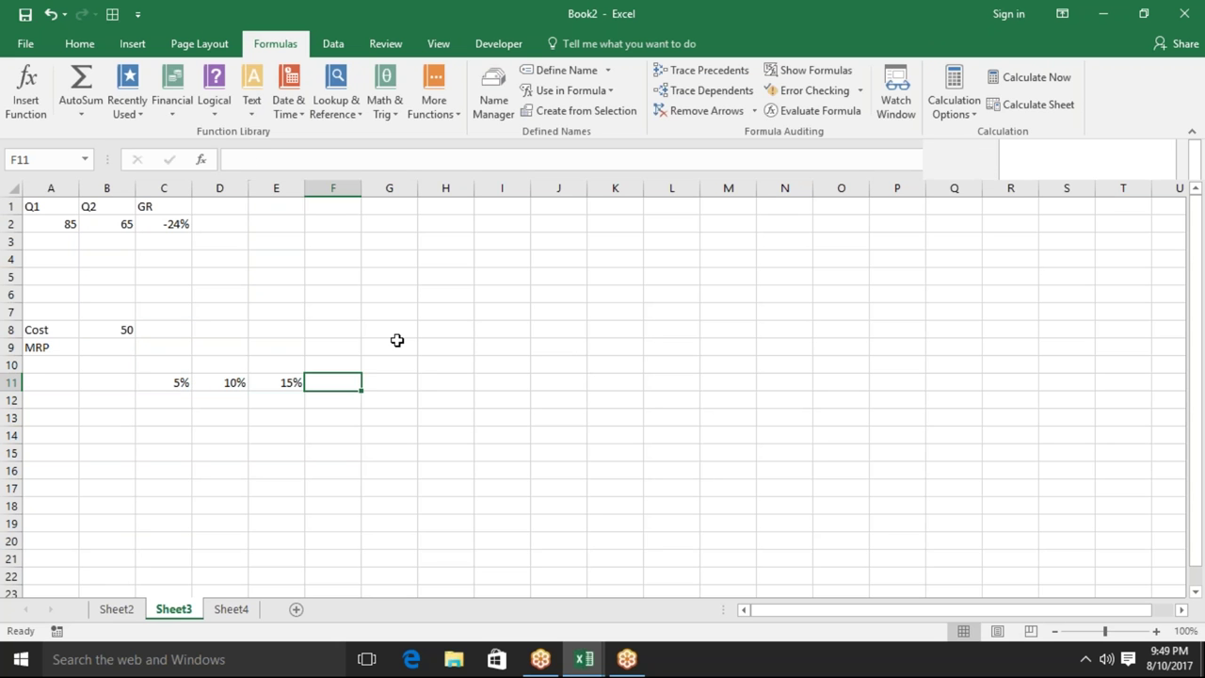
pyautogui.write('20')
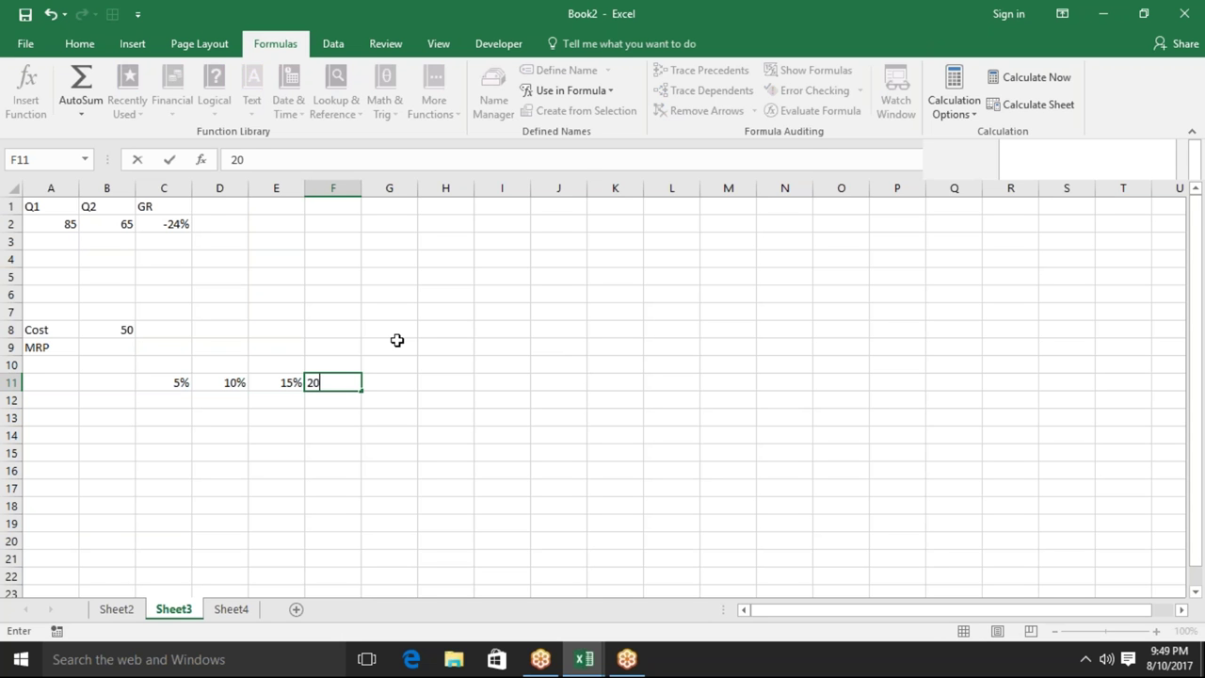
pyautogui.write('%')
pyautogui.press('Return')
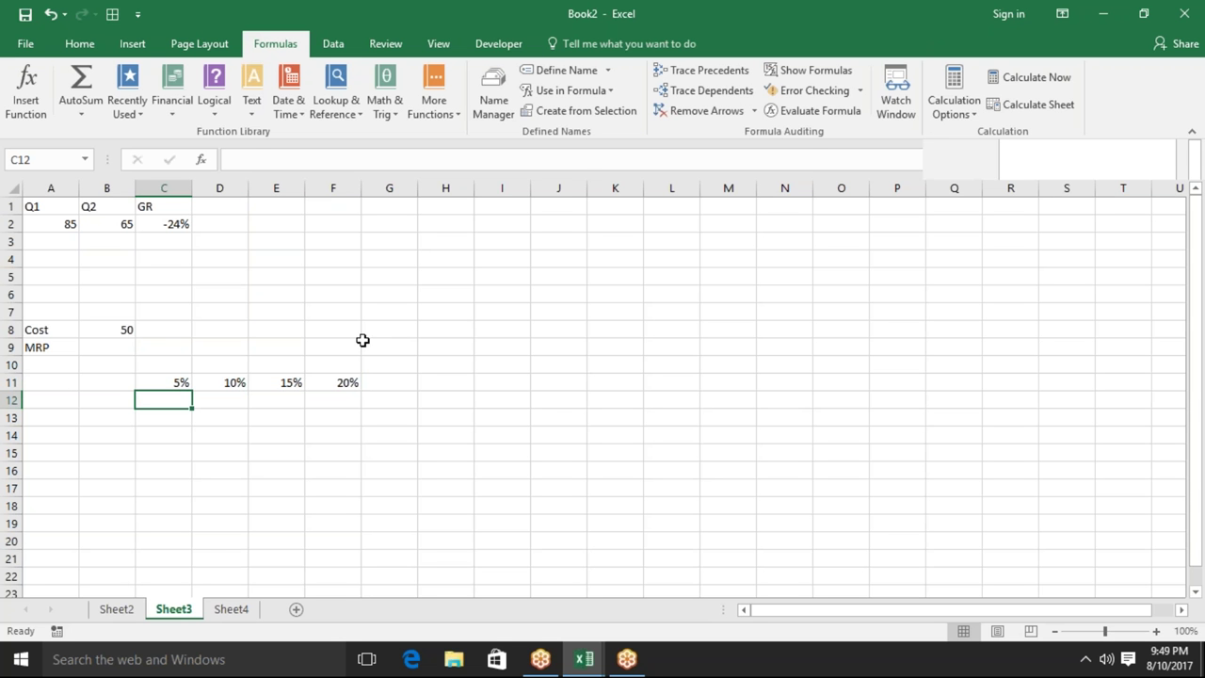
# On Sheet4, enter 85 in B5 and 65 in C5
pyautogui.click(232, 609)
pyautogui.click(119, 284)
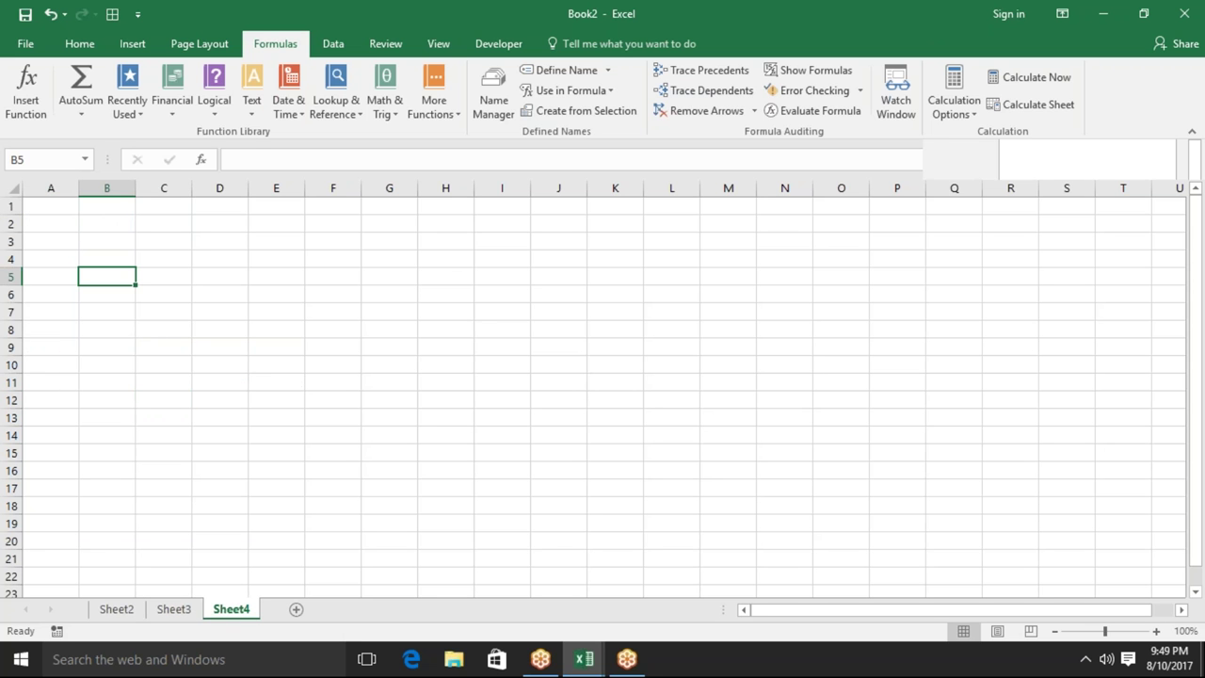
pyautogui.write('85')
pyautogui.write('6')
pyautogui.press('BackSpace')
pyautogui.press('Tab')
pyautogui.write('65')
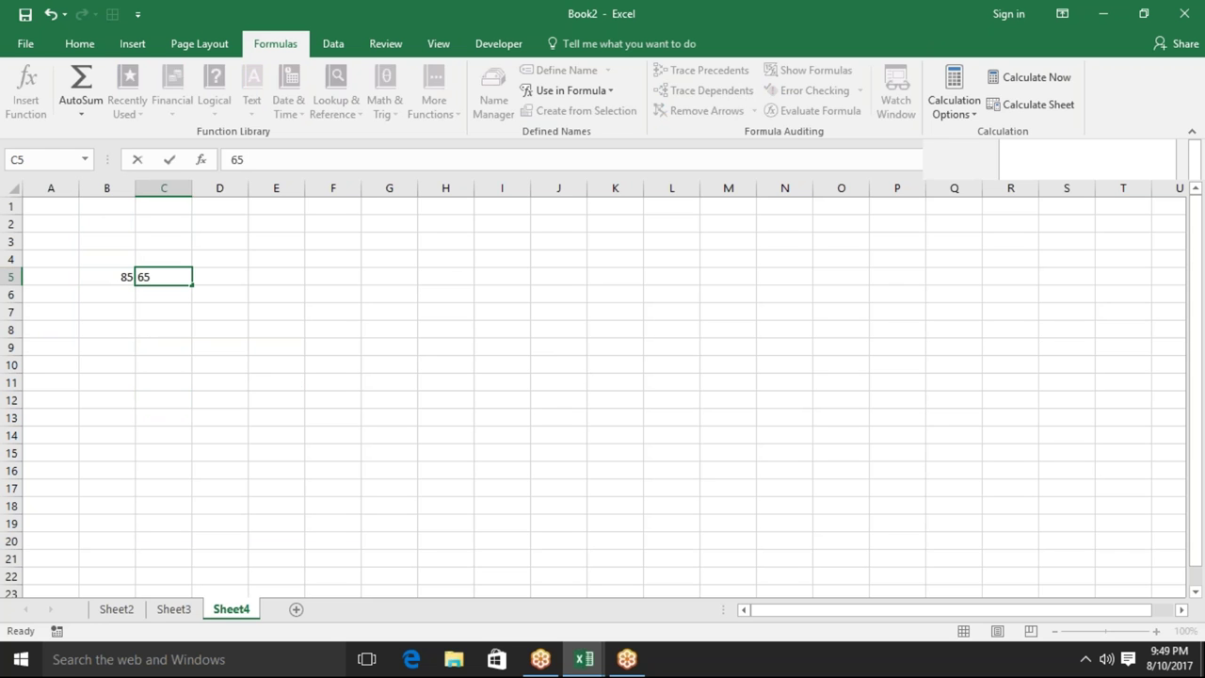
pyautogui.press('Tab')
# Enter =GR in D5, which returns #DIV/0!, then go back to Sheet3's C2
pyautogui.write('=GR')
pyautogui.press('Return')
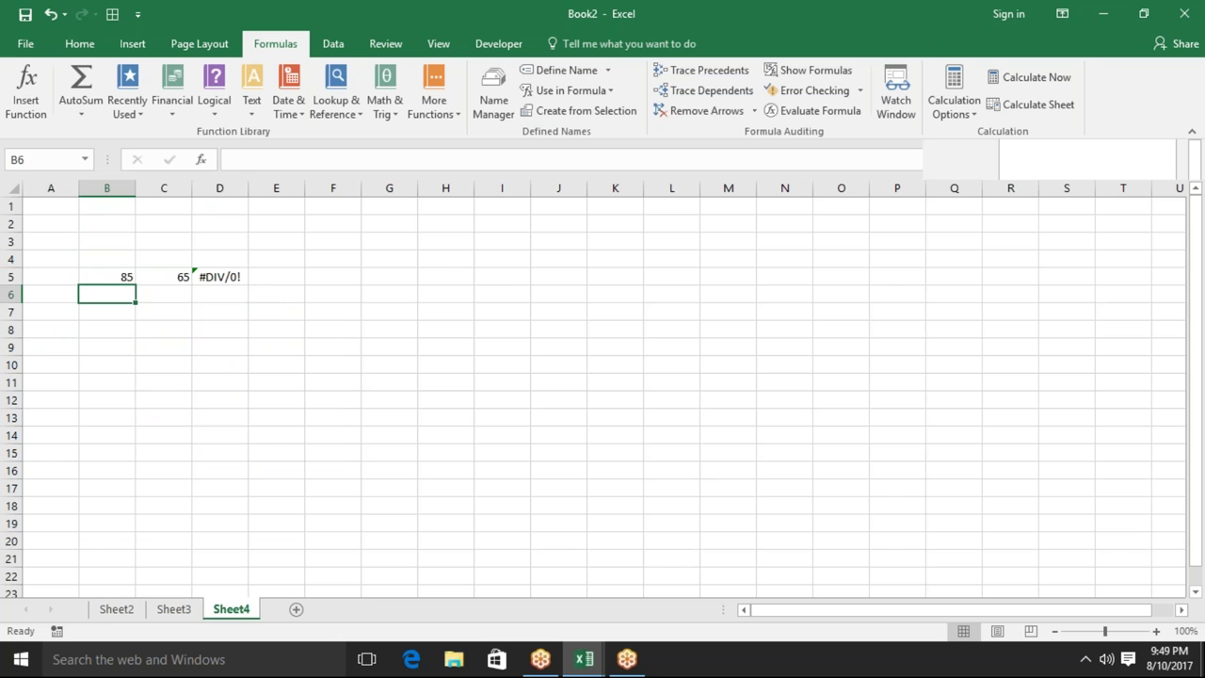
pyautogui.press('Up')
pyautogui.press('Right')
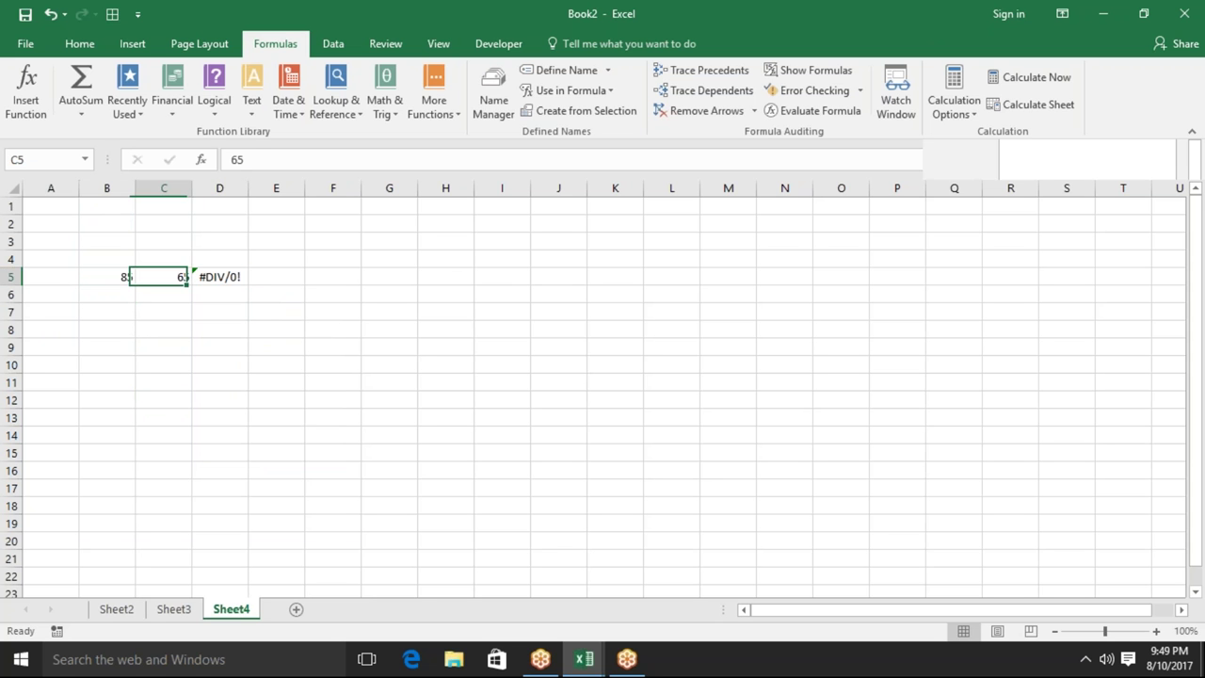
pyautogui.press('Right')
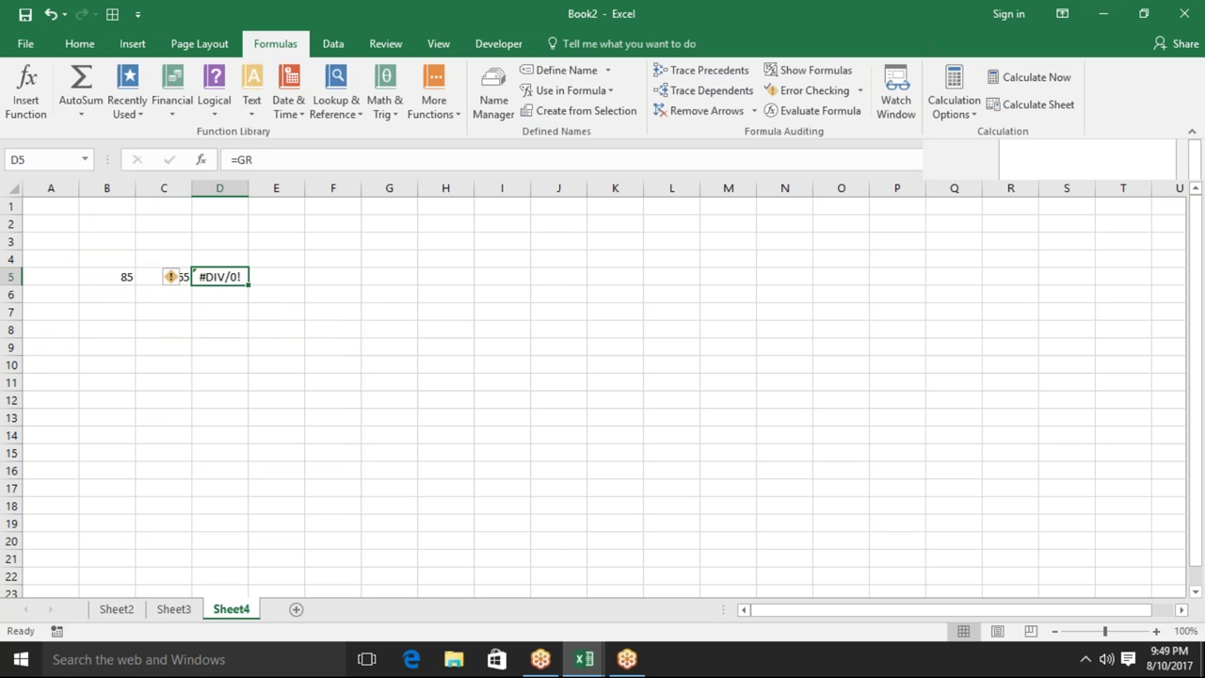
pyautogui.click(171, 610)
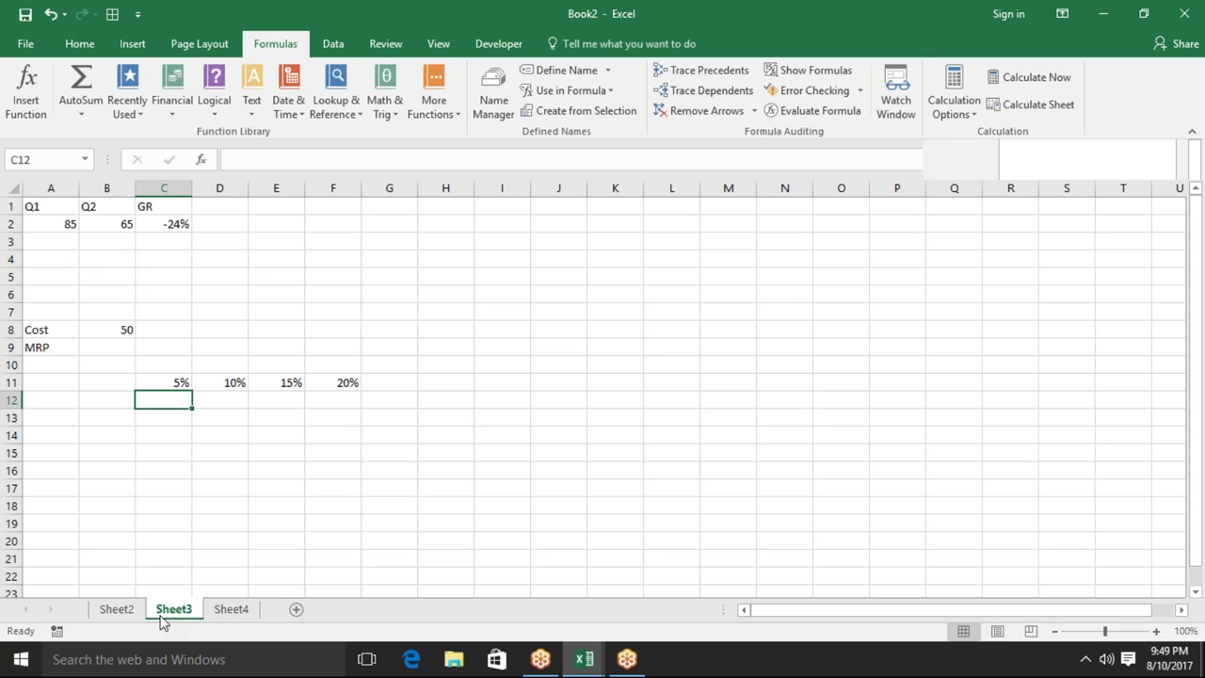
pyautogui.click(178, 223)
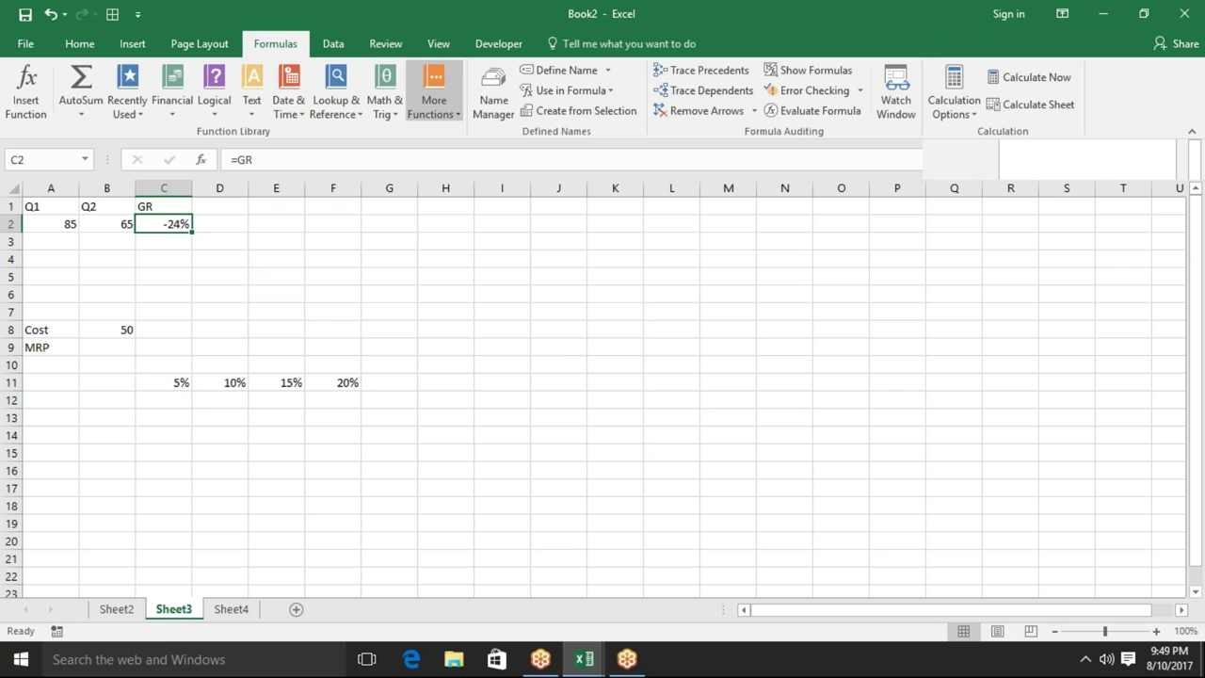
pyautogui.click(486, 117)
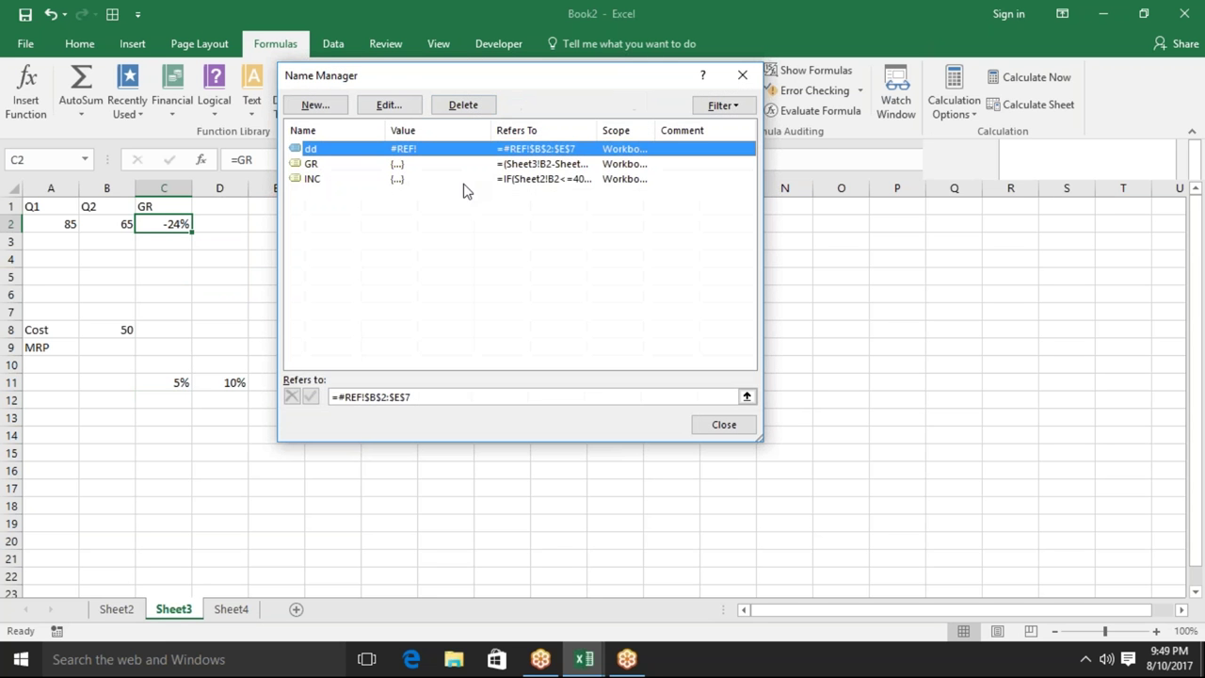
pyautogui.click(461, 166)
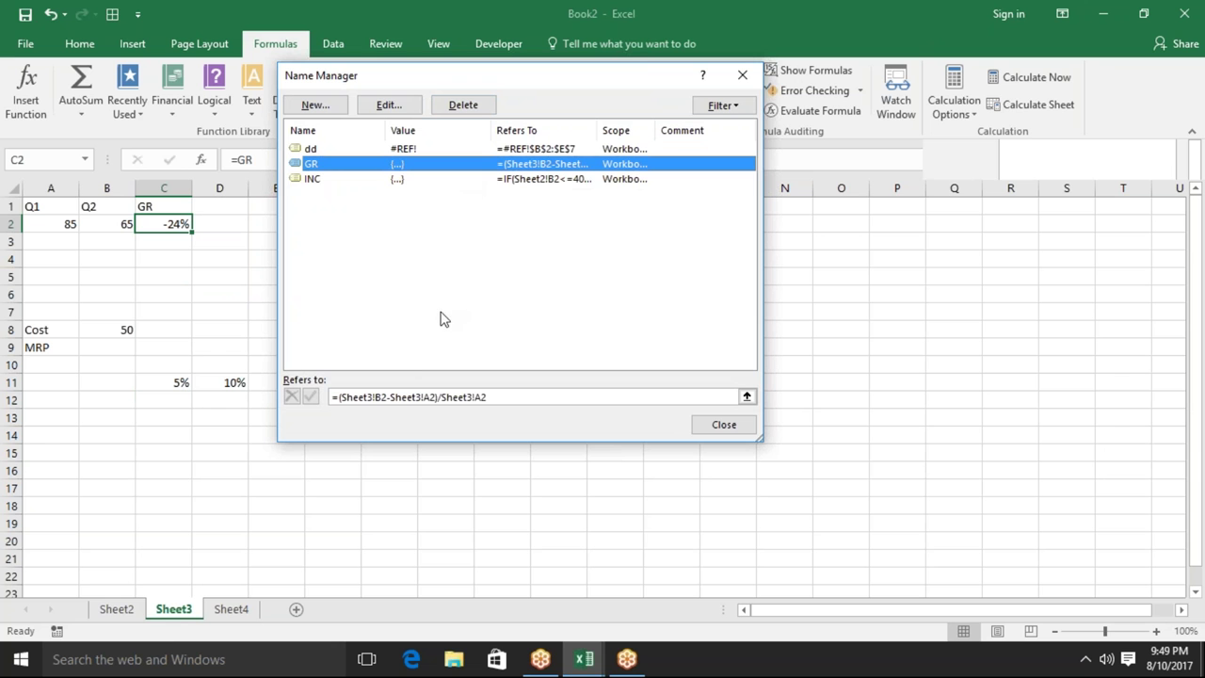
pyautogui.click(374, 400)
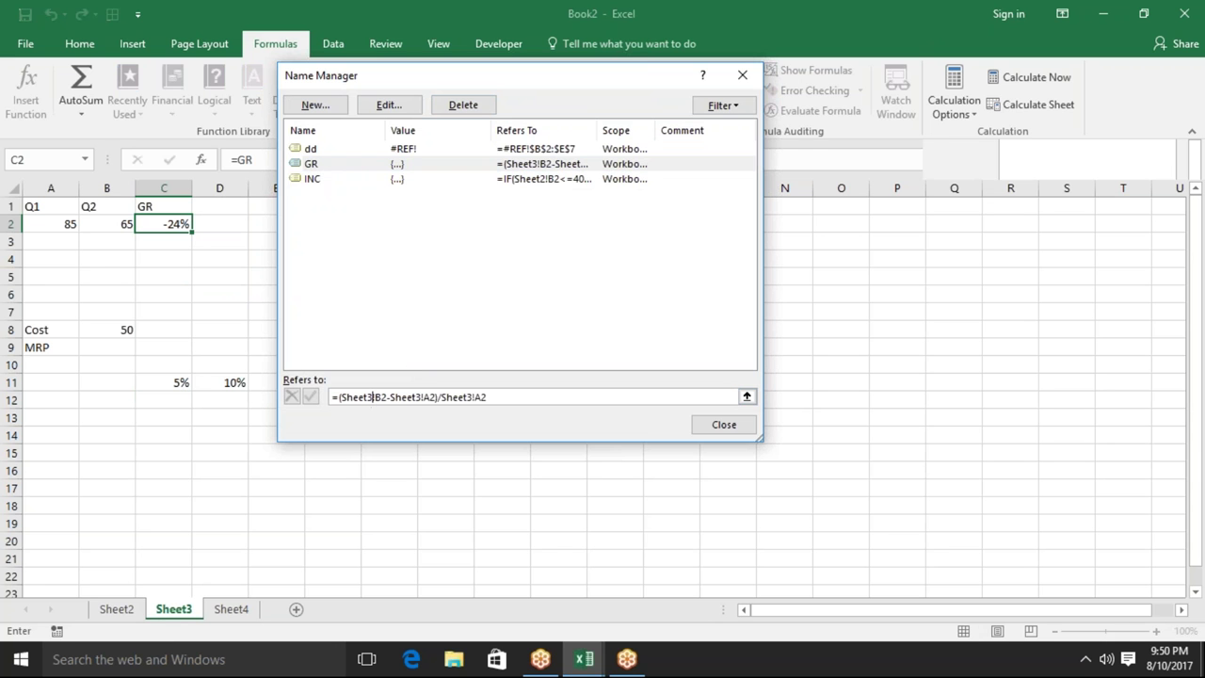
pyautogui.press('BackSpace')
pyautogui.press('BackSpace')
pyautogui.press('BackSpace')
pyautogui.press('BackSpace')
pyautogui.press('BackSpace')
pyautogui.press('BackSpace')
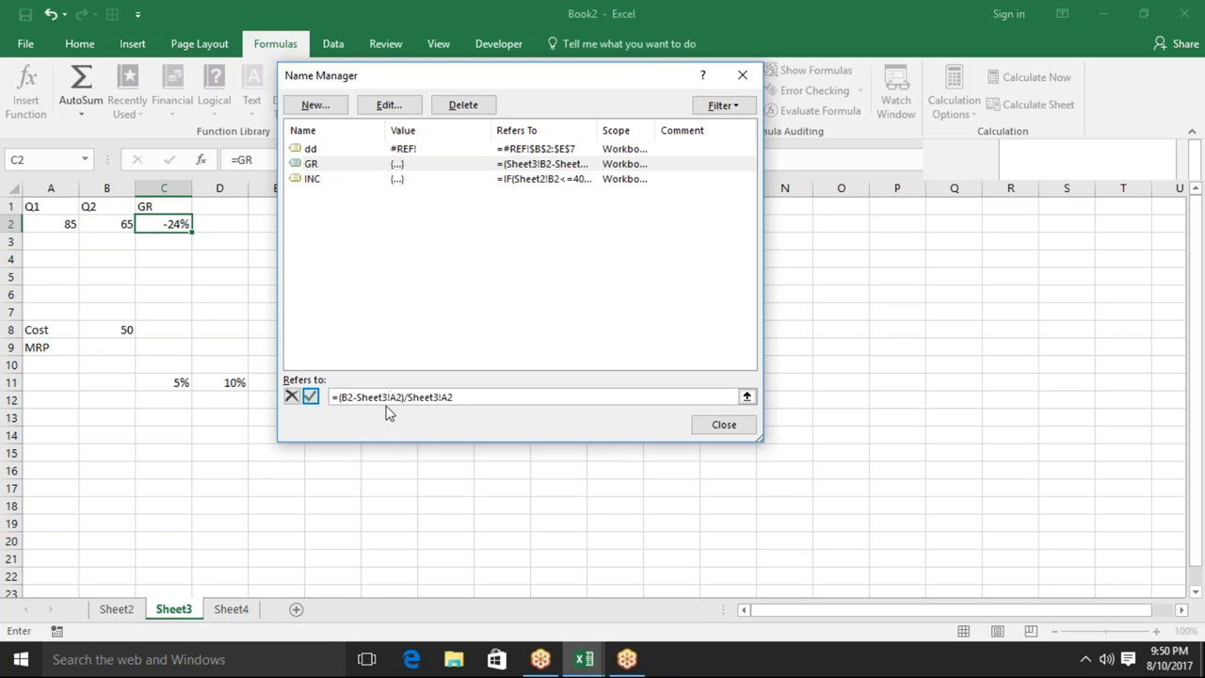
pyautogui.press('BackSpace')
pyautogui.press('BackSpace')
pyautogui.press('BackSpace')
pyautogui.press('BackSpace')
pyautogui.press('BackSpace')
pyautogui.press('BackSpace')
pyautogui.press('BackSpace')
pyautogui.click(403, 398)
pyautogui.press('BackSpace')
pyautogui.press('Delete')
pyautogui.press('BackSpace')
pyautogui.press('BackSpace')
pyautogui.press('BackSpace')
pyautogui.press('BackSpace')
pyautogui.press('BackSpace')
pyautogui.click(315, 396)
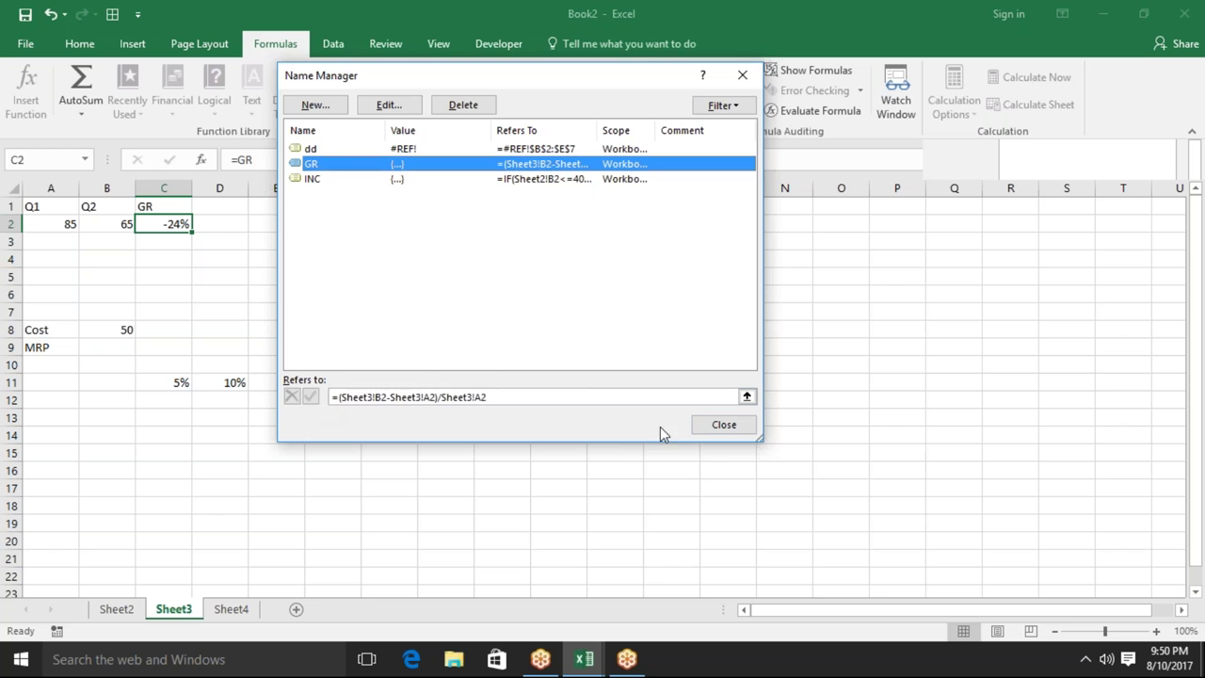
pyautogui.click(708, 430)
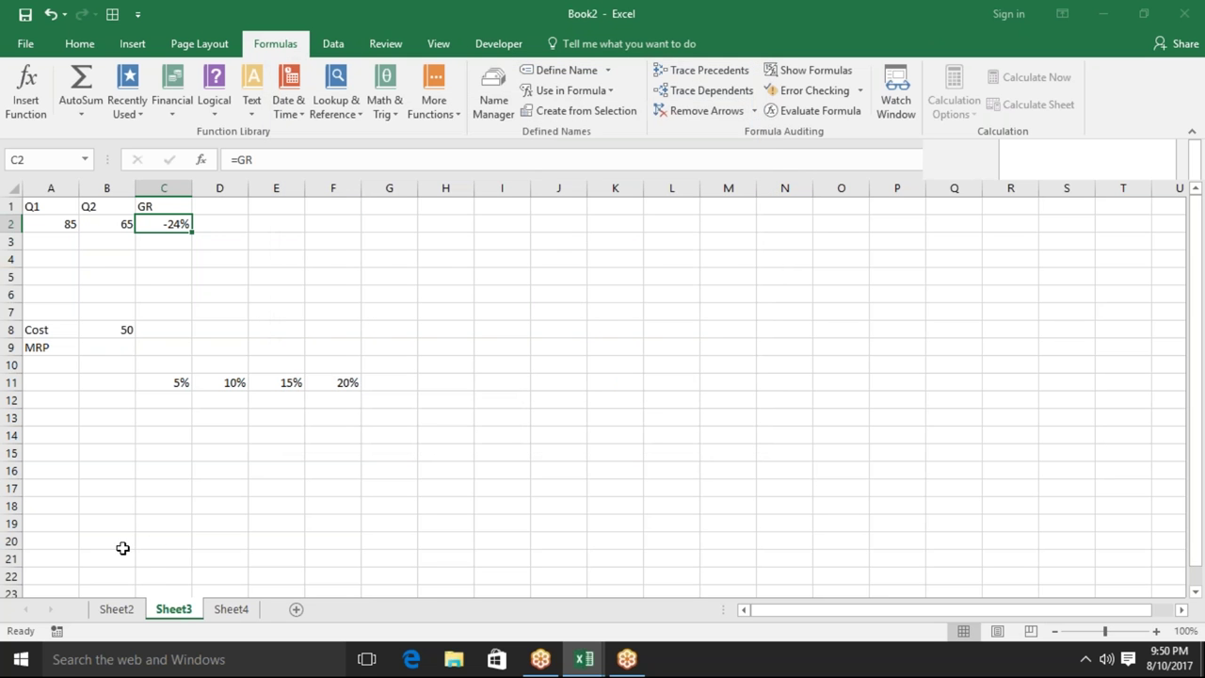
# On Sheet4, inspect D5's =GR formula without changing it
pyautogui.click(235, 609)
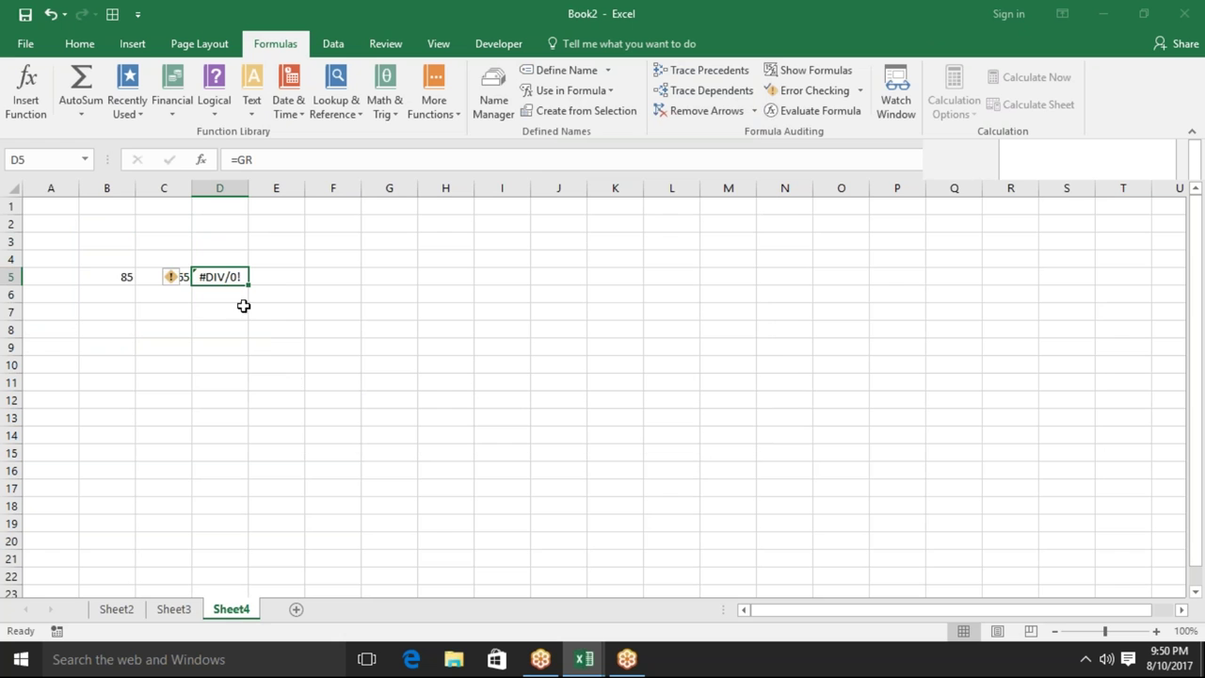
pyautogui.doubleClick(234, 276)
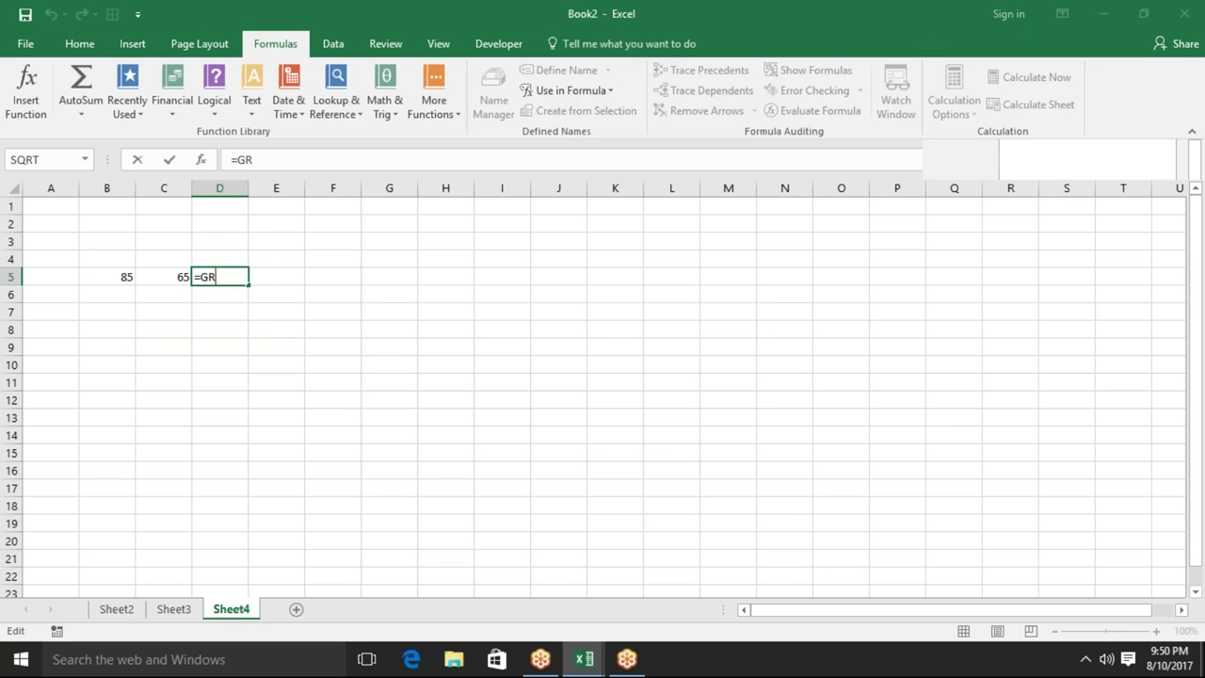
pyautogui.press('Escape')
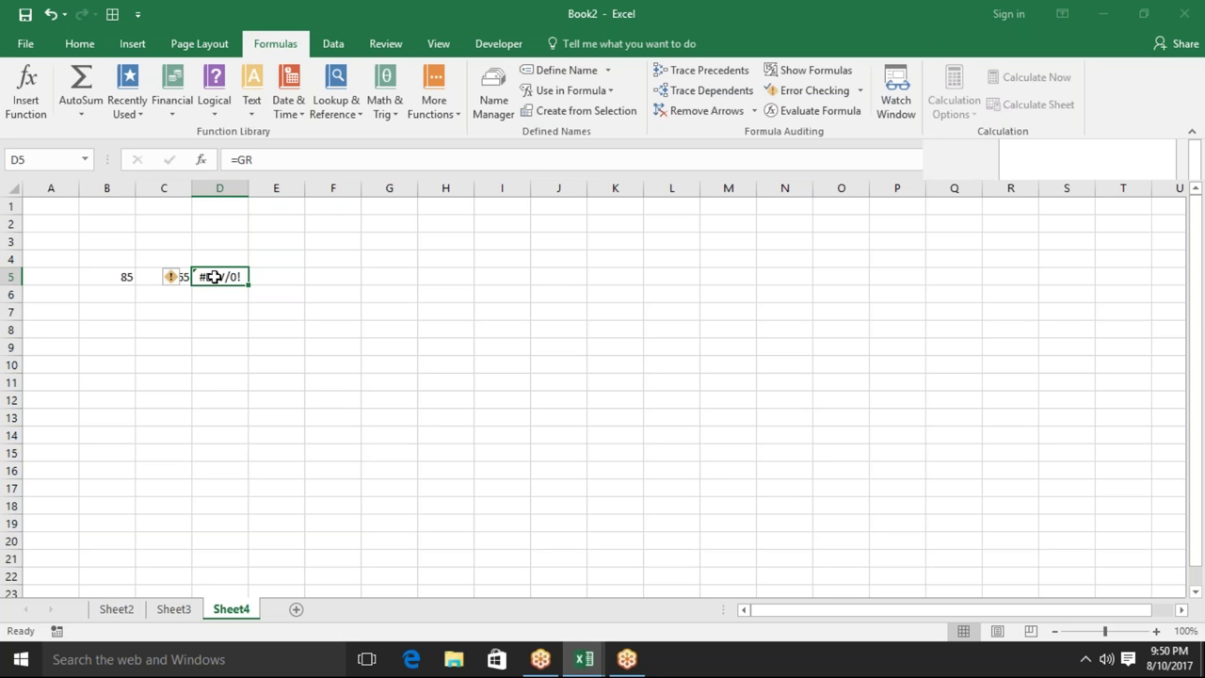
pyautogui.doubleClick(215, 276)
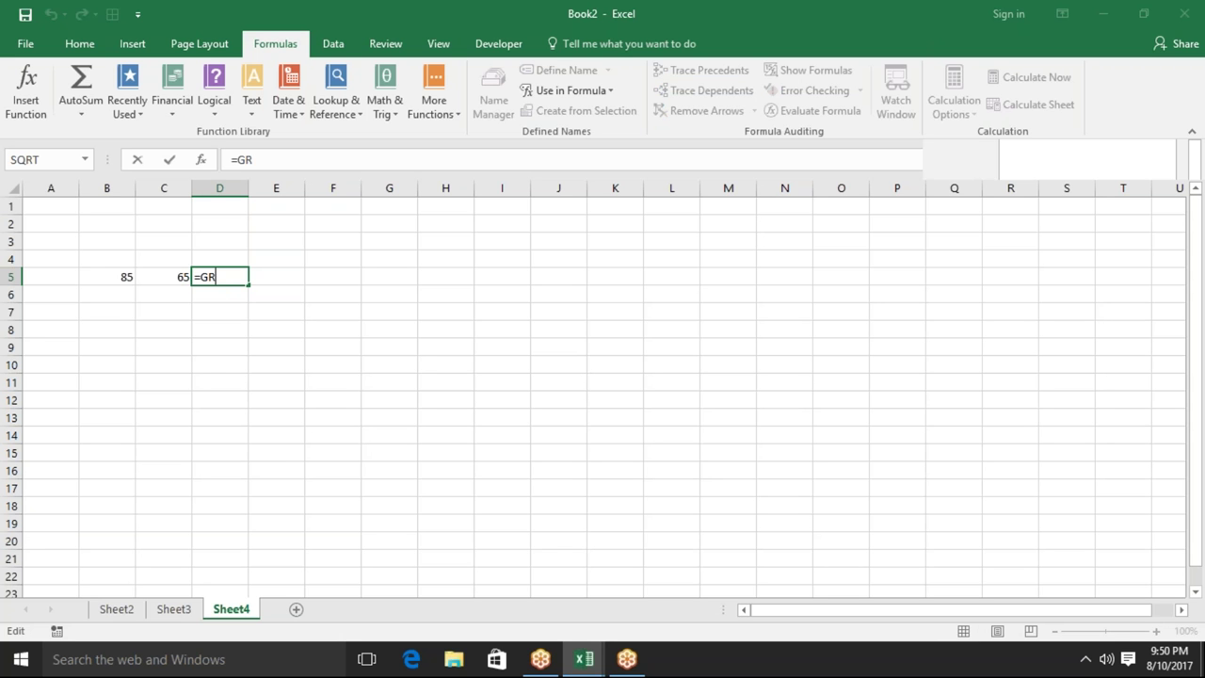
pyautogui.press('Escape')
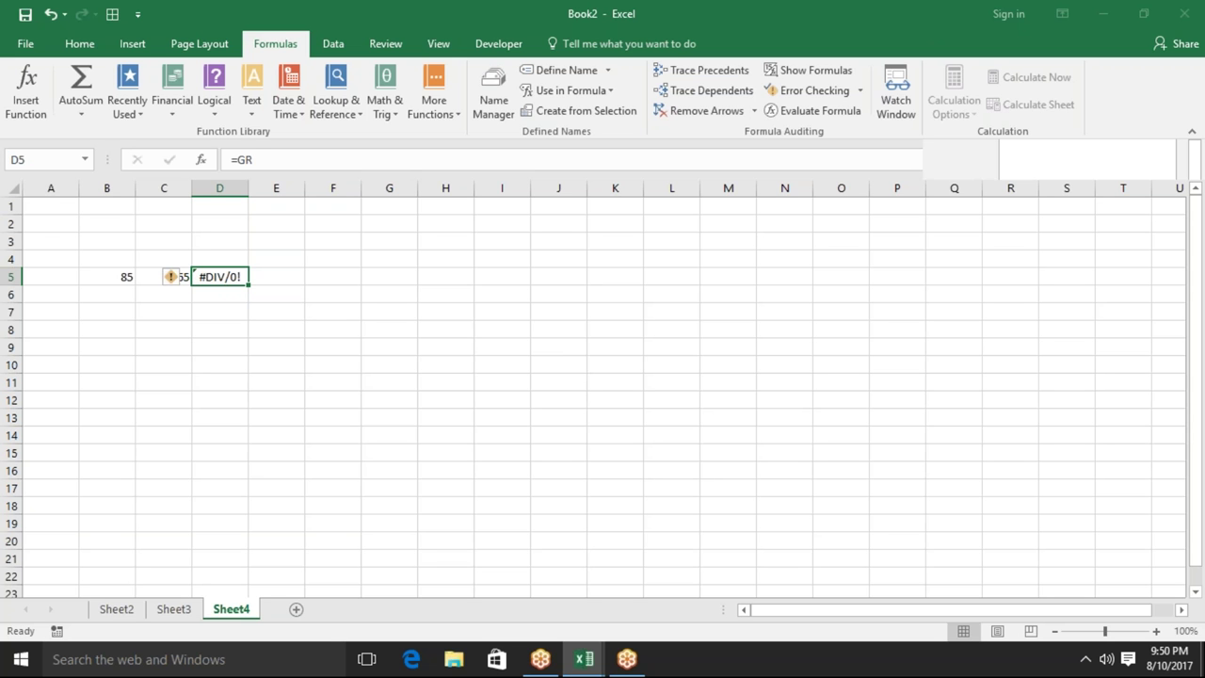
# Enter 85 in A1, 65 in B1 and =GR in C1, which shows #VALUE!
pyautogui.click(42, 208)
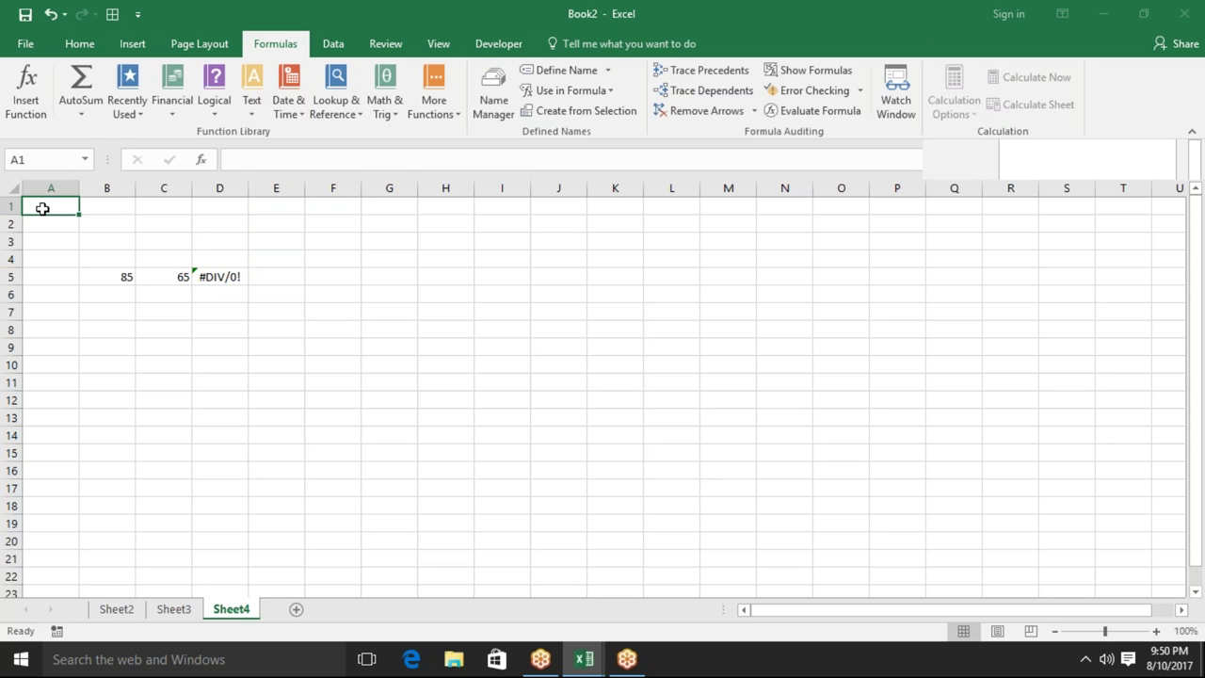
pyautogui.write('85')
pyautogui.press('Tab')
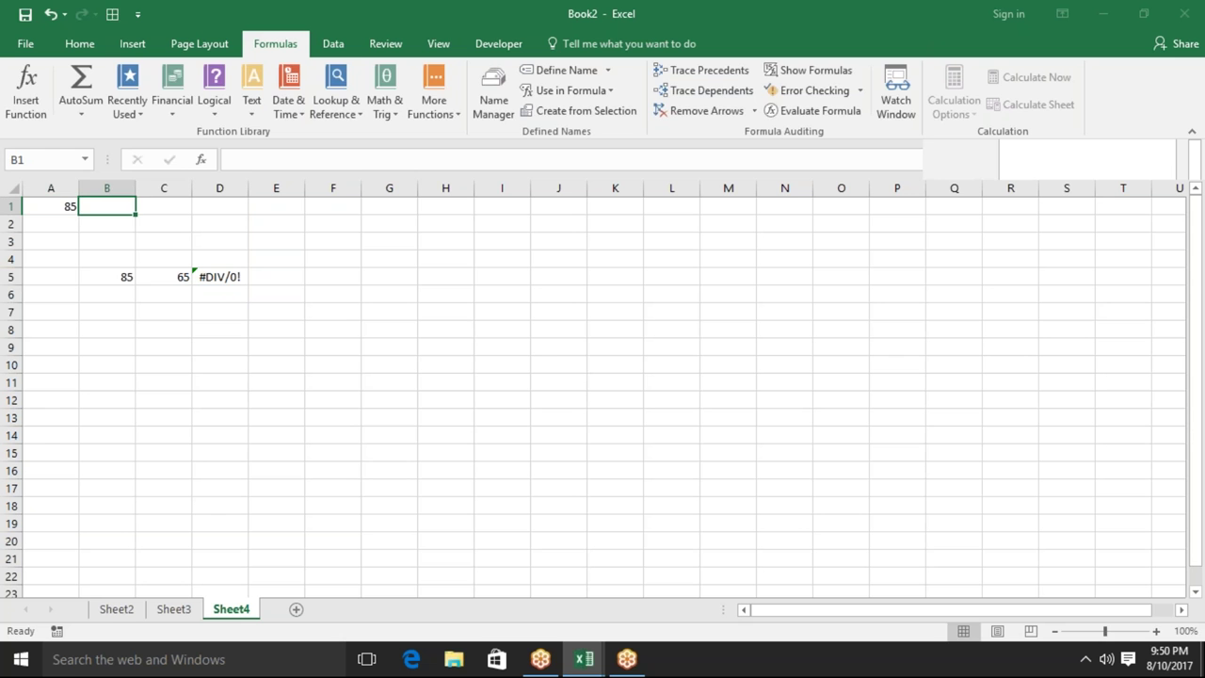
pyautogui.write('65')
pyautogui.press('Tab')
pyautogui.write('=GR')
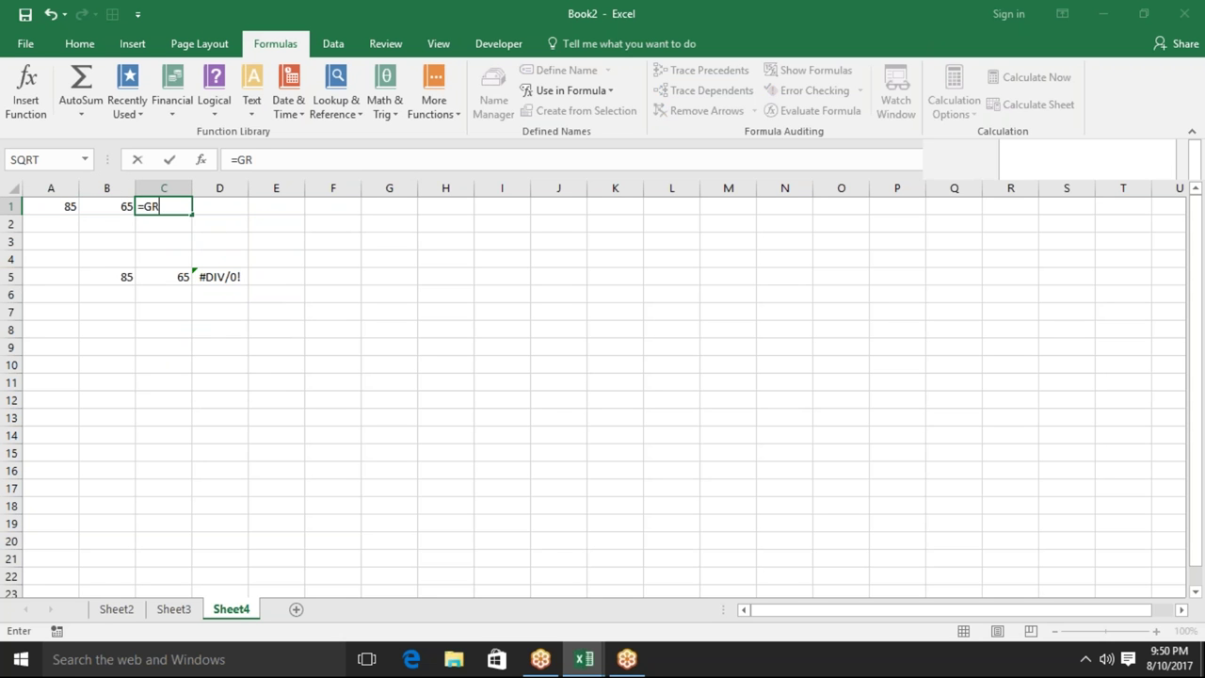
pyautogui.press('Return')
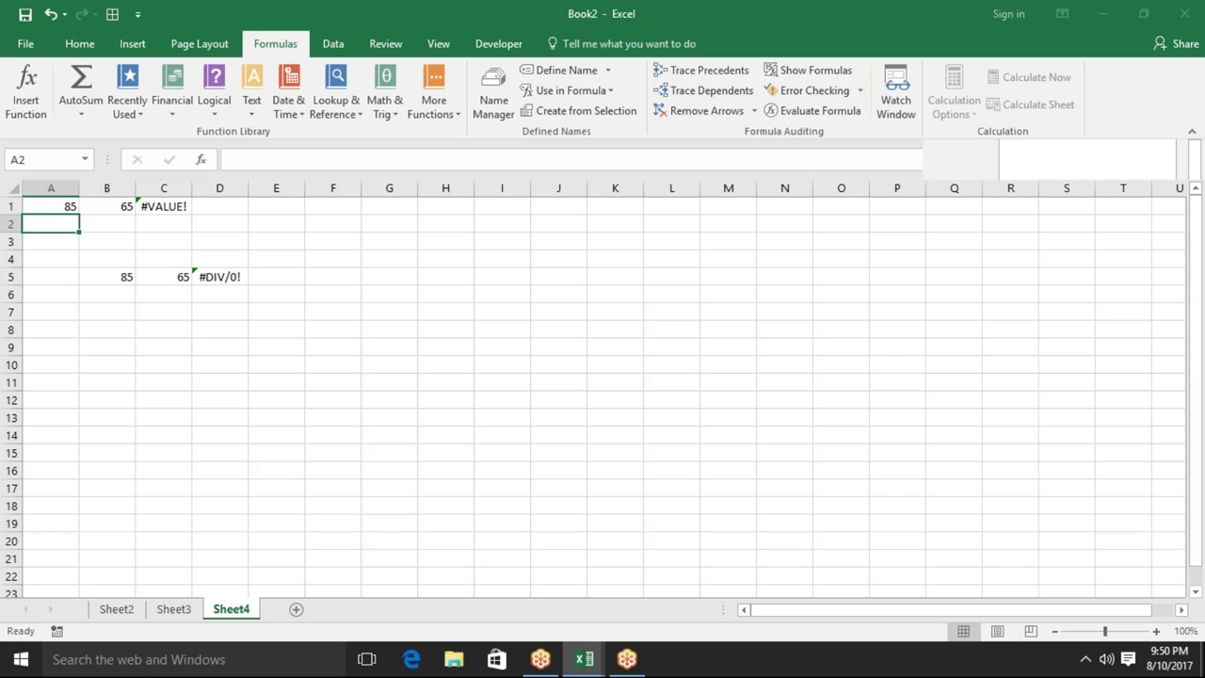
pyautogui.click(160, 205)
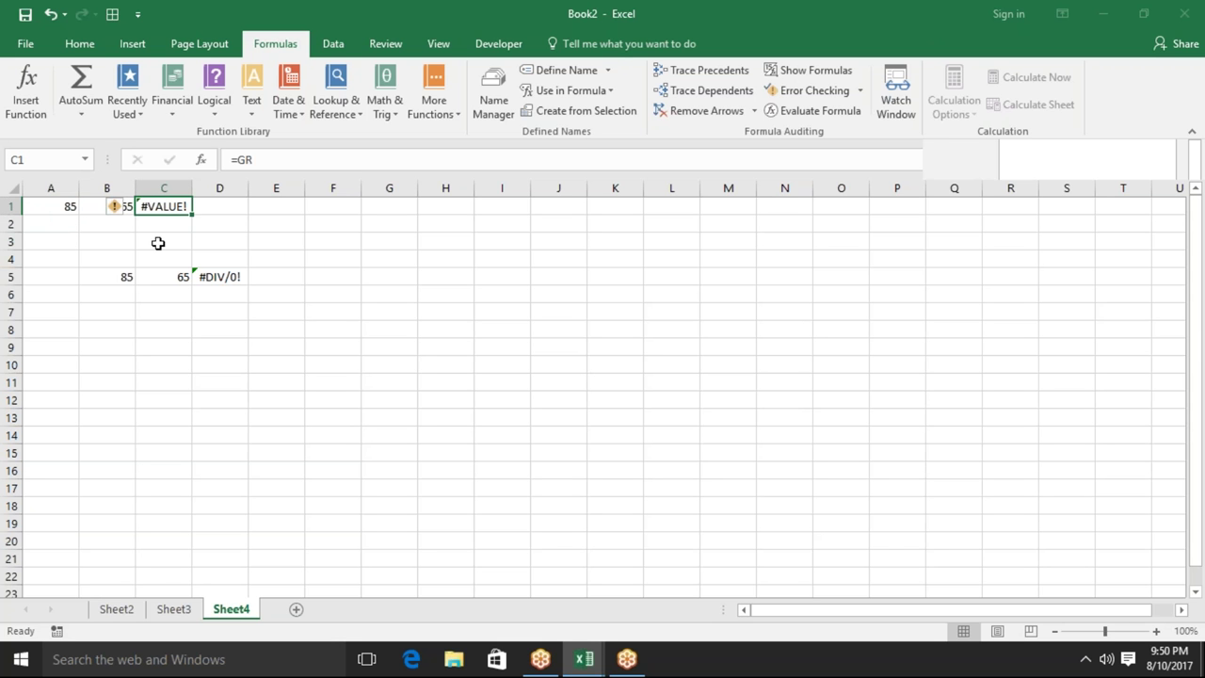
# Compare with Sheet3, then bring up GR's definition in Name Manager
pyautogui.click(174, 612)
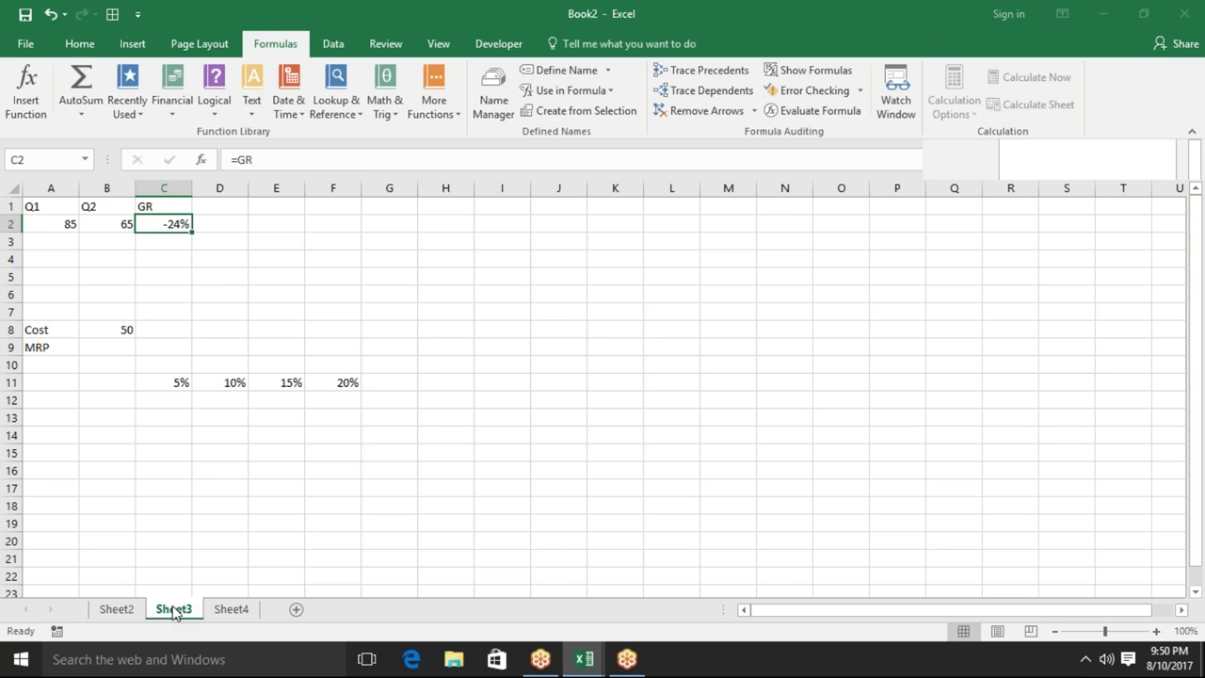
pyautogui.click(239, 614)
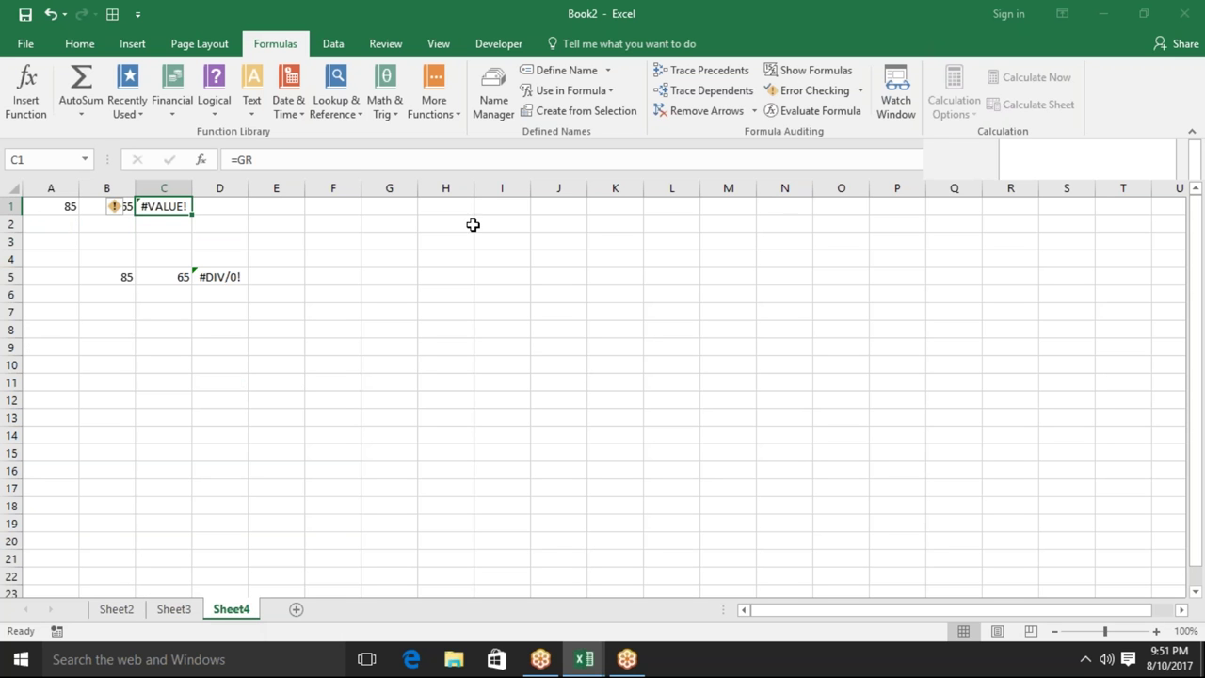
pyautogui.click(494, 104)
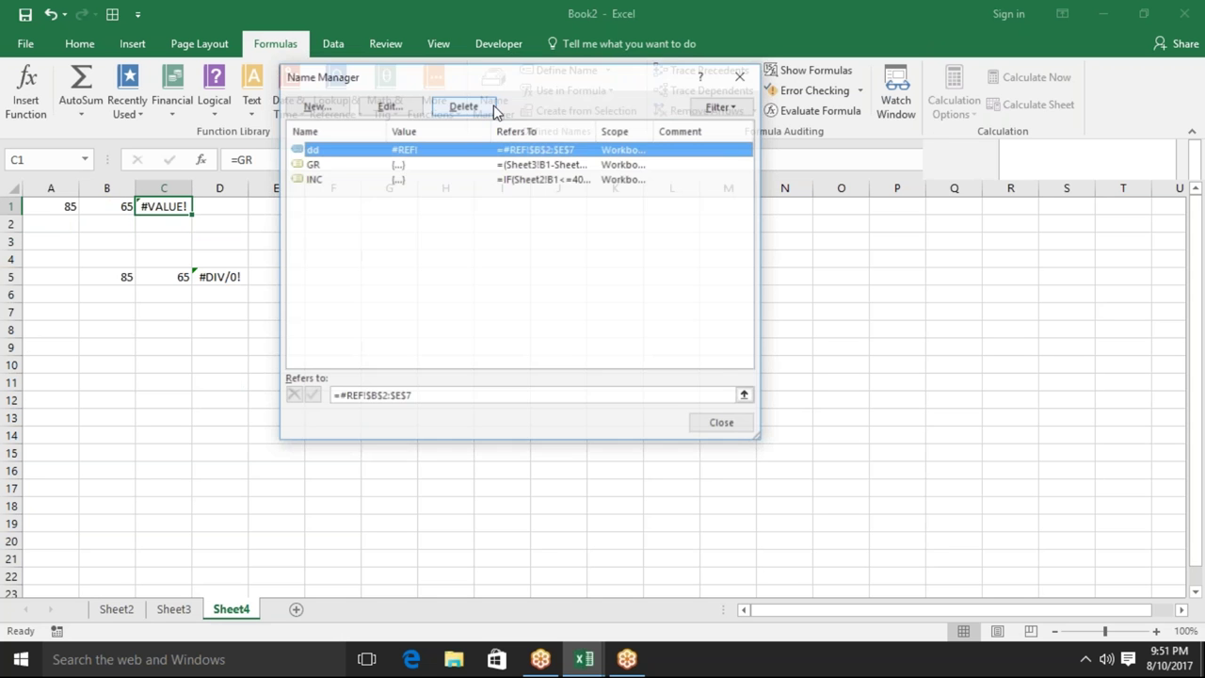
pyautogui.click(453, 168)
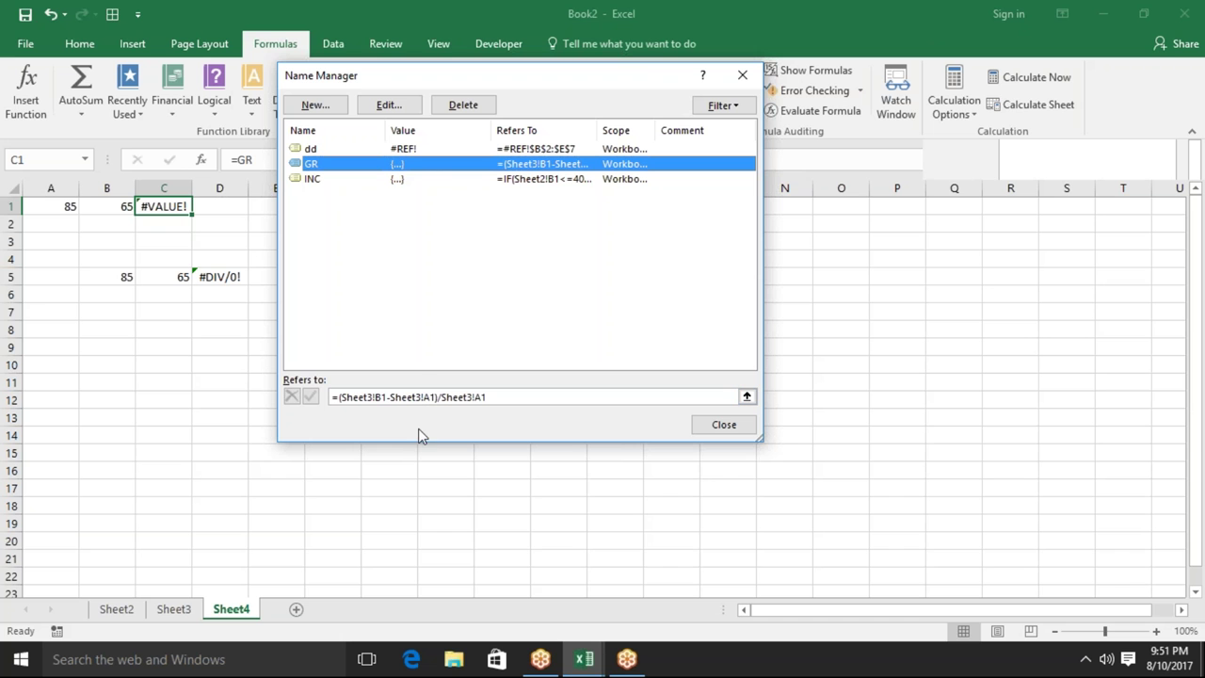
# Change GR to =(Sheet4!B1-Sheet4!A1)/Sheet4!A1, so C1 and D5 show -0.23529
pyautogui.click(377, 397)
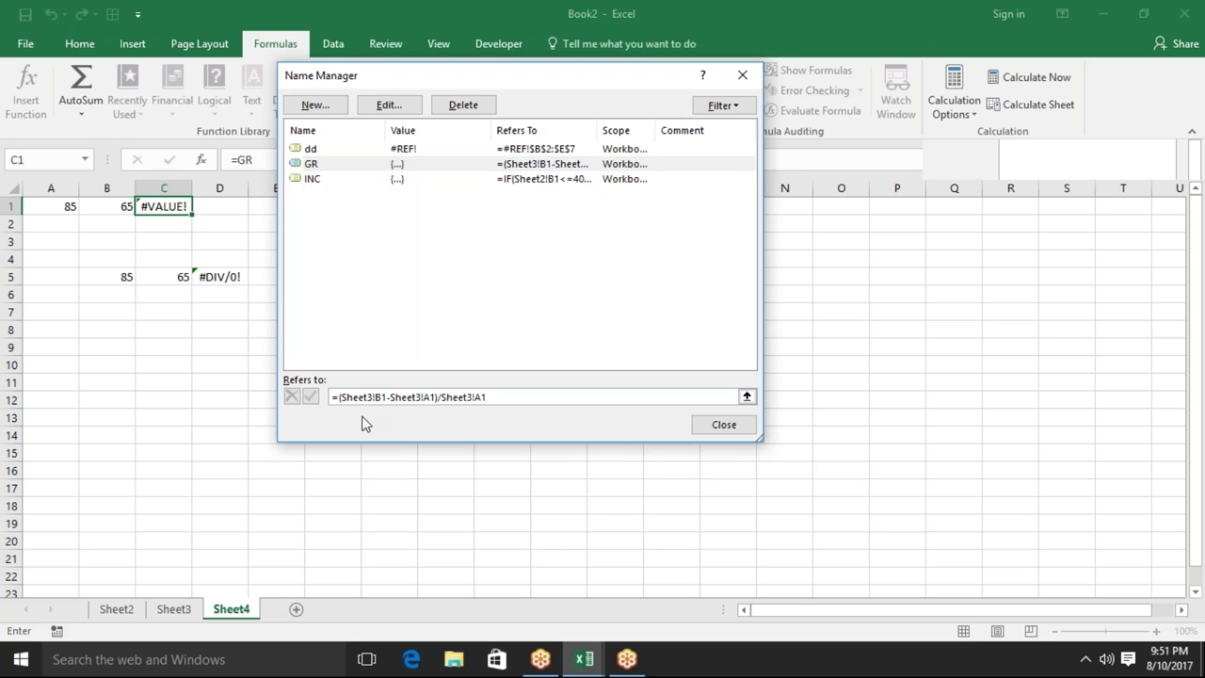
pyautogui.press('BackSpace')
pyautogui.press('BackSpace')
pyautogui.press('BackSpace')
pyautogui.press('BackSpace')
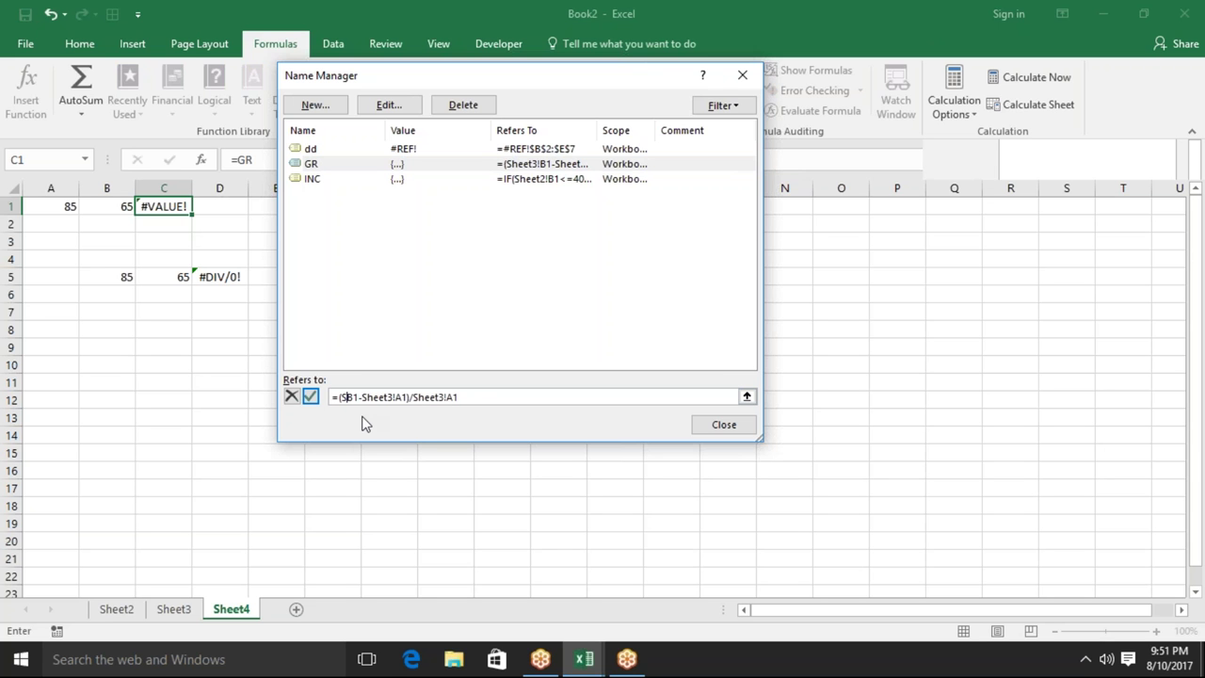
pyautogui.press('BackSpace')
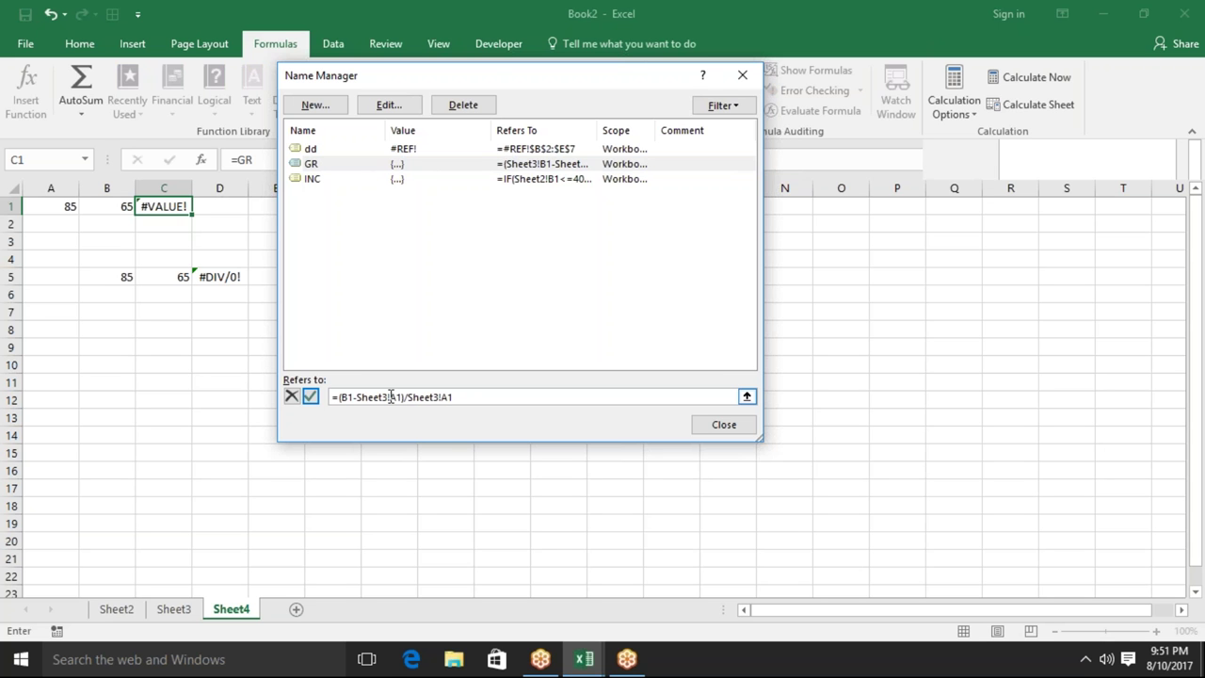
pyautogui.press('BackSpace')
pyautogui.press('BackSpace')
pyautogui.press('BackSpace')
pyautogui.press('BackSpace')
pyautogui.press('BackSpace')
pyautogui.press('BackSpace')
pyautogui.press('BackSpace')
pyautogui.press('BackSpace')
pyautogui.press('BackSpace')
pyautogui.press('BackSpace')
pyautogui.press('BackSpace')
pyautogui.press('BackSpace')
pyautogui.press('BackSpace')
pyautogui.click(310, 397)
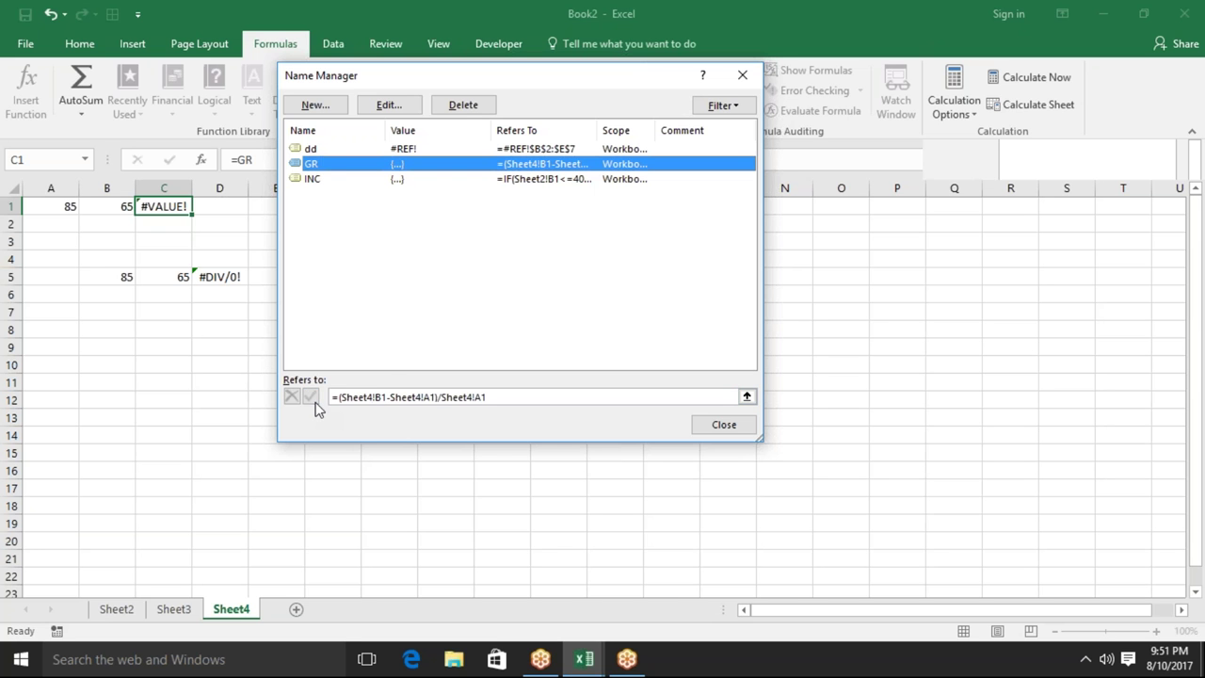
pyautogui.click(740, 438)
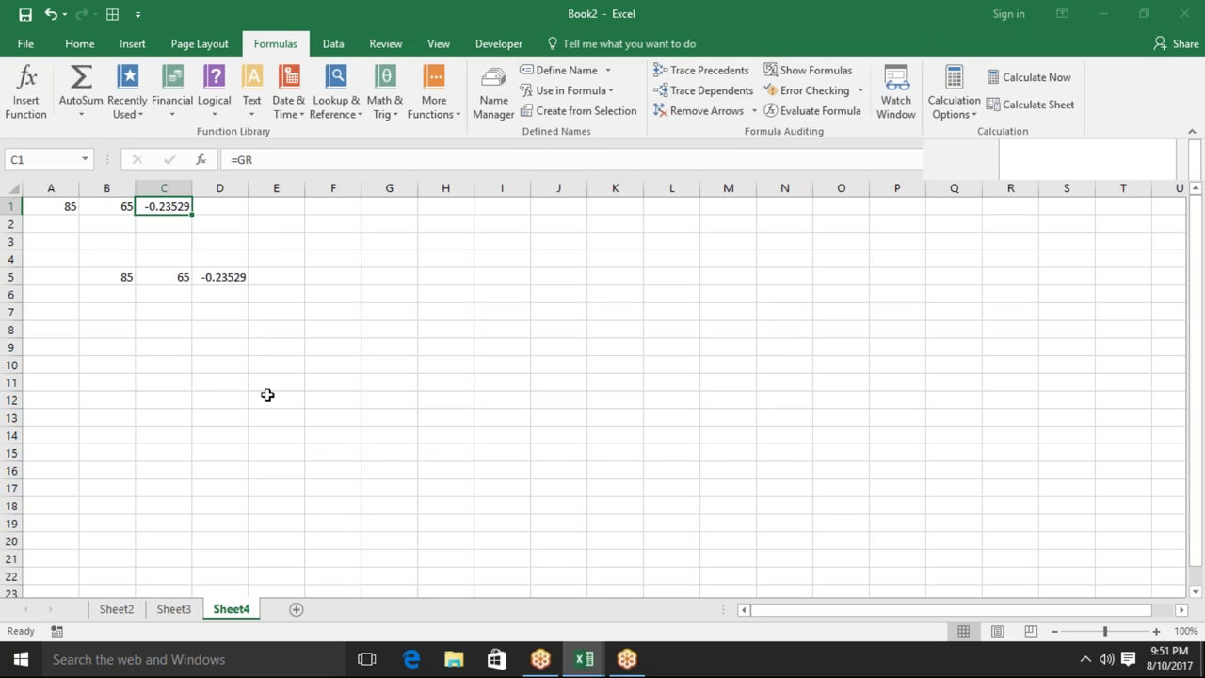
# On Sheet3, enter the 5% markup =B8*C11 in C12 and the price =C12+B8 in C13
pyautogui.click(174, 610)
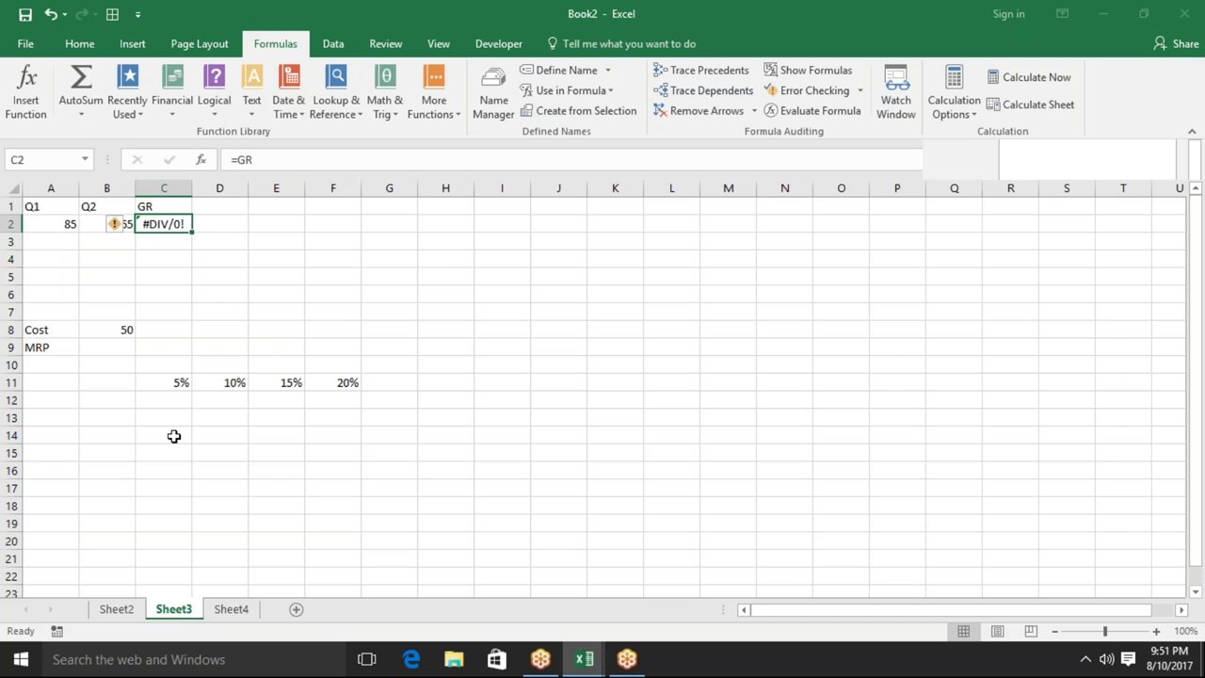
pyautogui.click(175, 402)
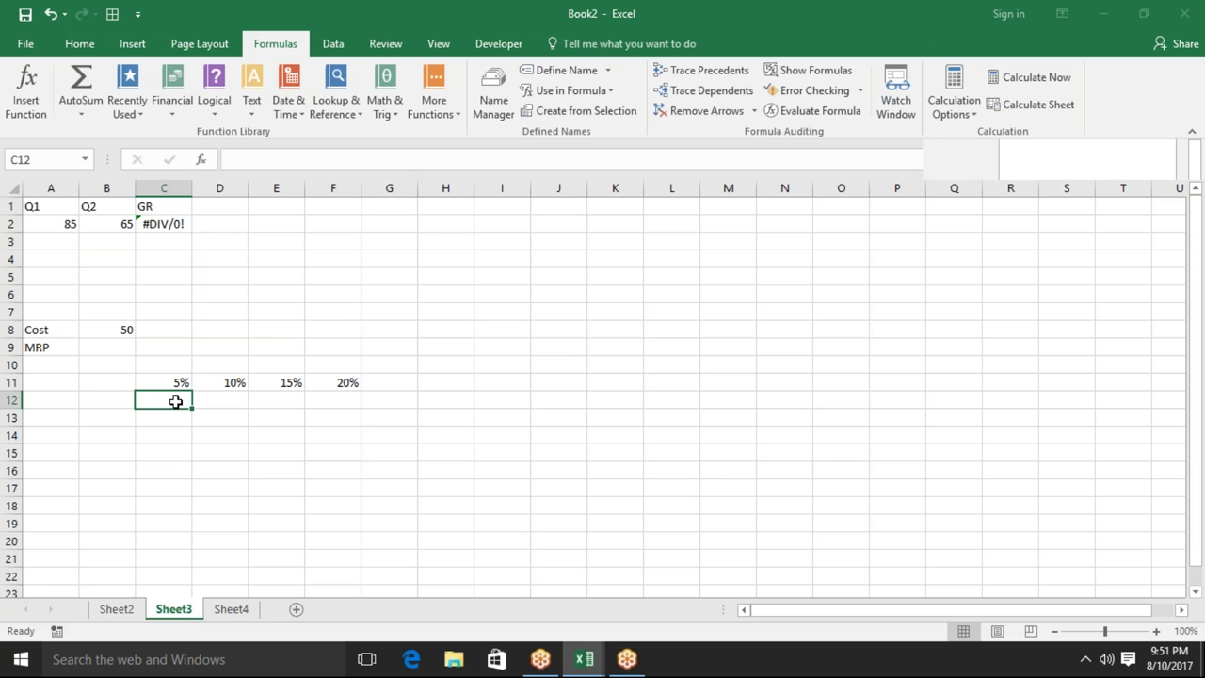
pyautogui.write('=')
pyautogui.click(120, 327)
pyautogui.write('*')
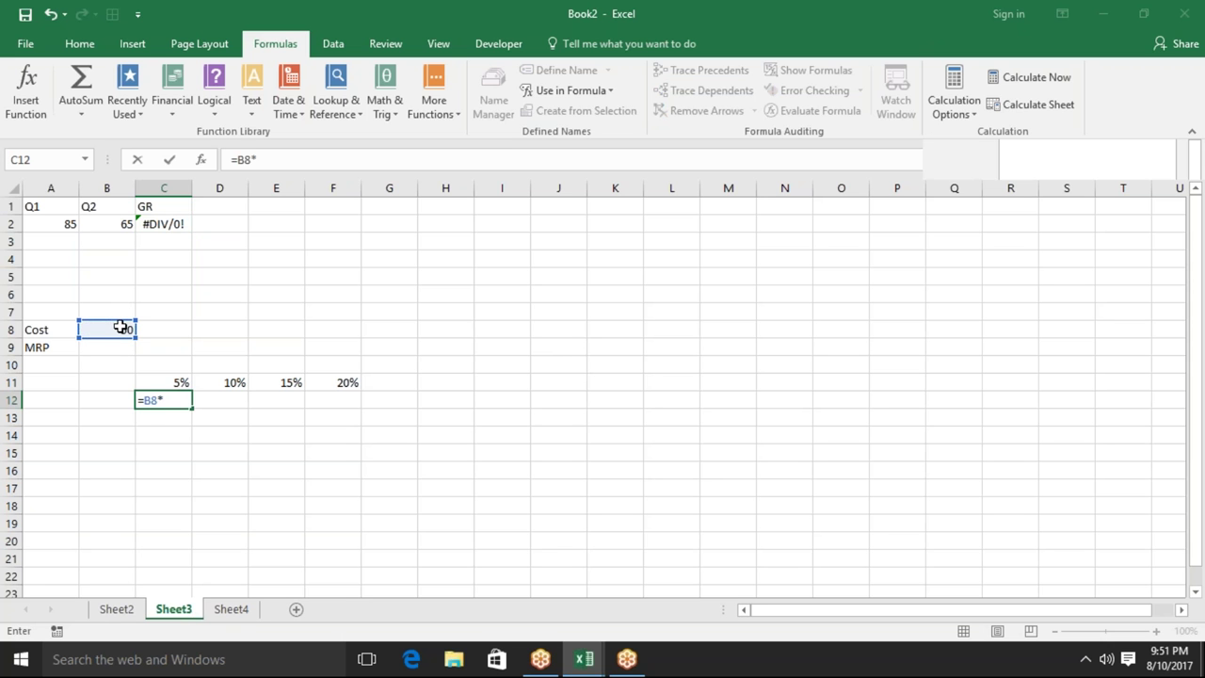
pyautogui.press('Up')
pyautogui.press('F4')
pyautogui.press('Return')
pyautogui.write('=')
pyautogui.press('Up')
pyautogui.write('+')
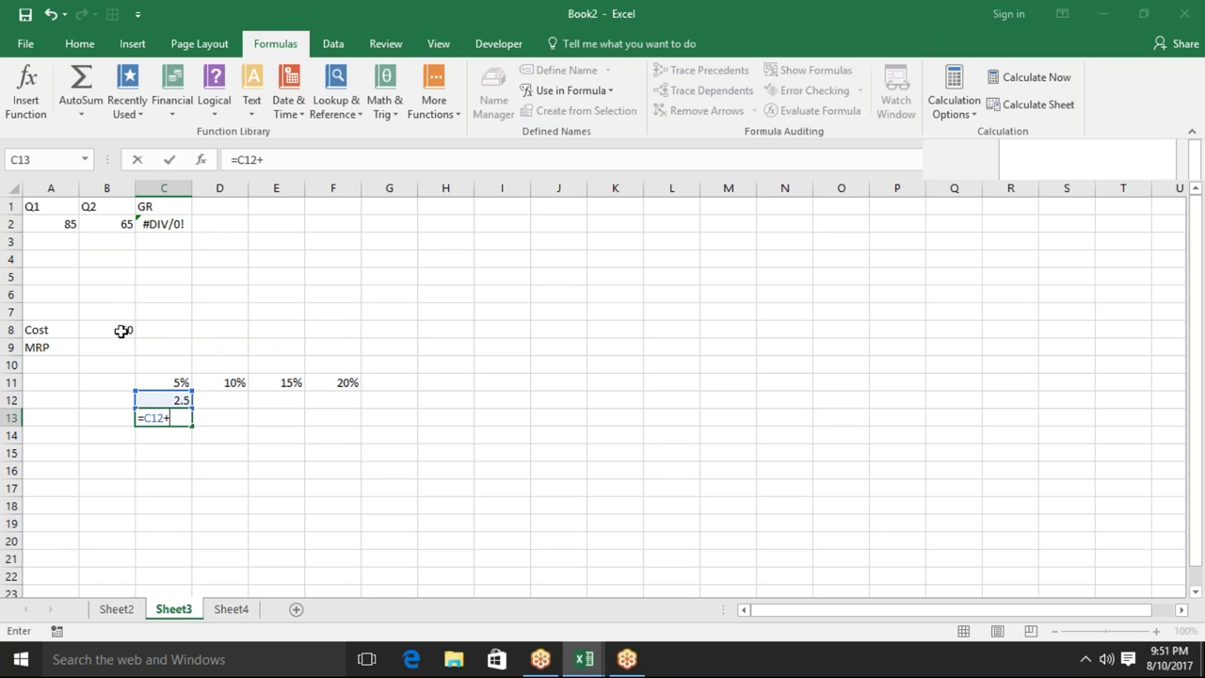
pyautogui.click(122, 330)
pyautogui.press('Return')
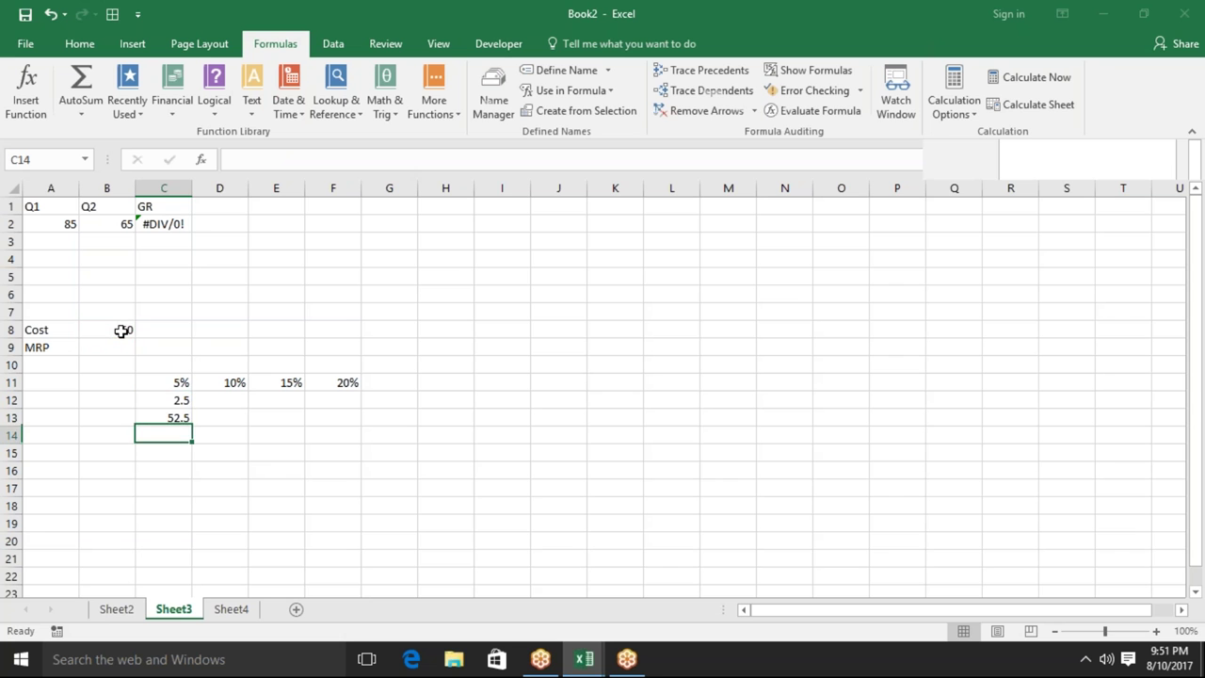
# Enter the 10% markup =C13*D11 in D12 and the price =C13+D12 in D13
pyautogui.press('Up')
pyautogui.press('Up')
pyautogui.press('Right')
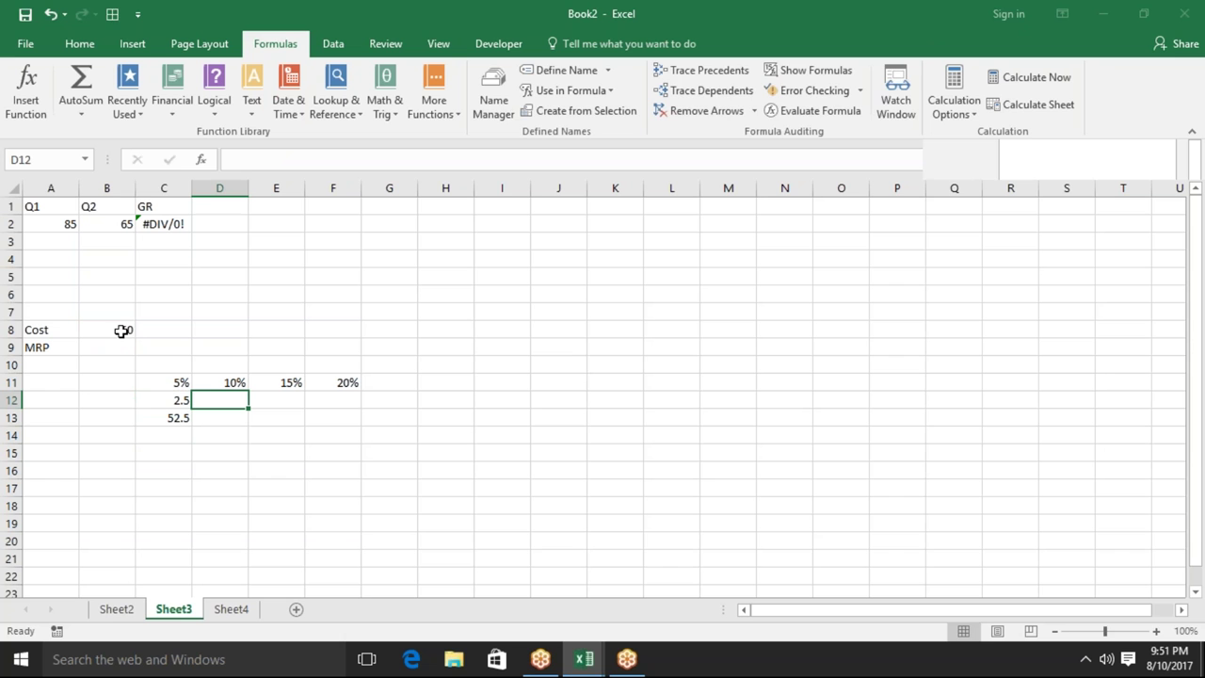
pyautogui.write('=')
pyautogui.click(167, 421)
pyautogui.write('*')
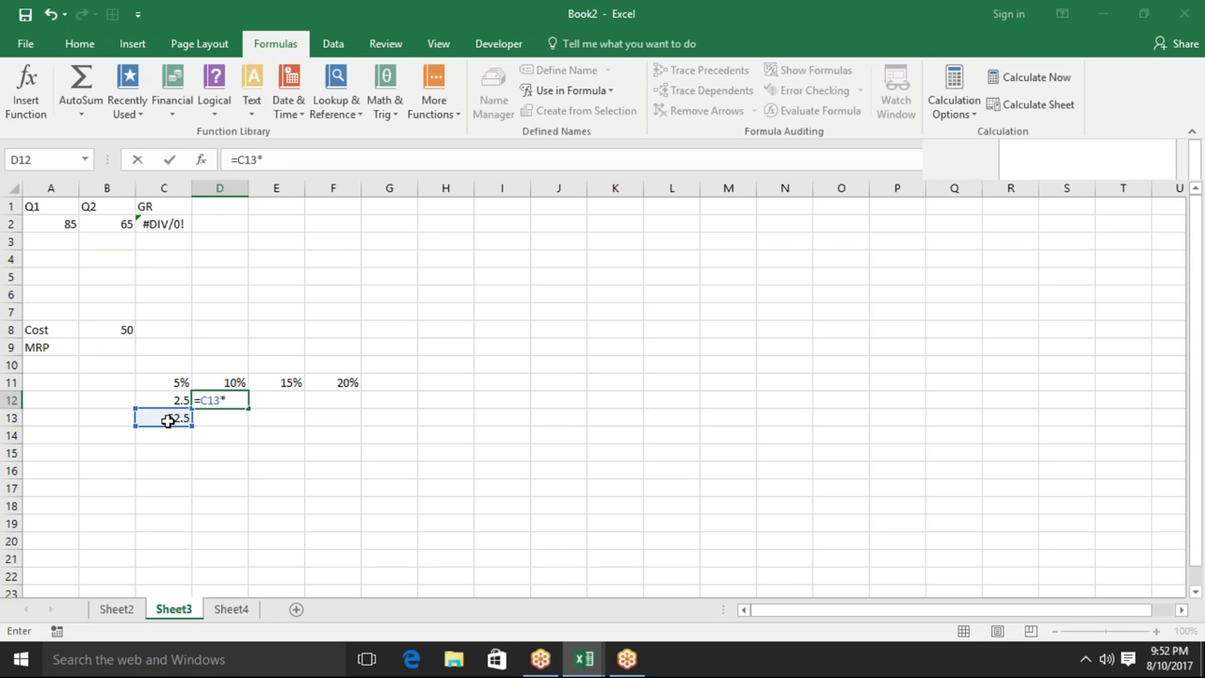
pyautogui.click(215, 385)
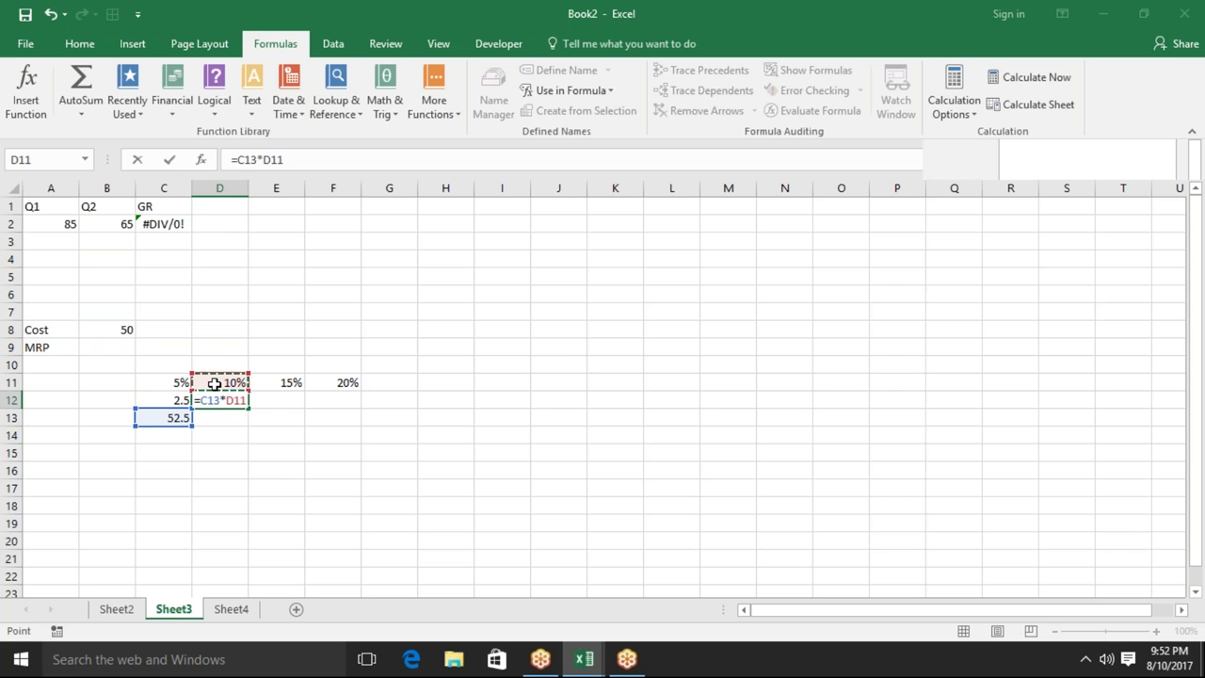
pyautogui.press('Return')
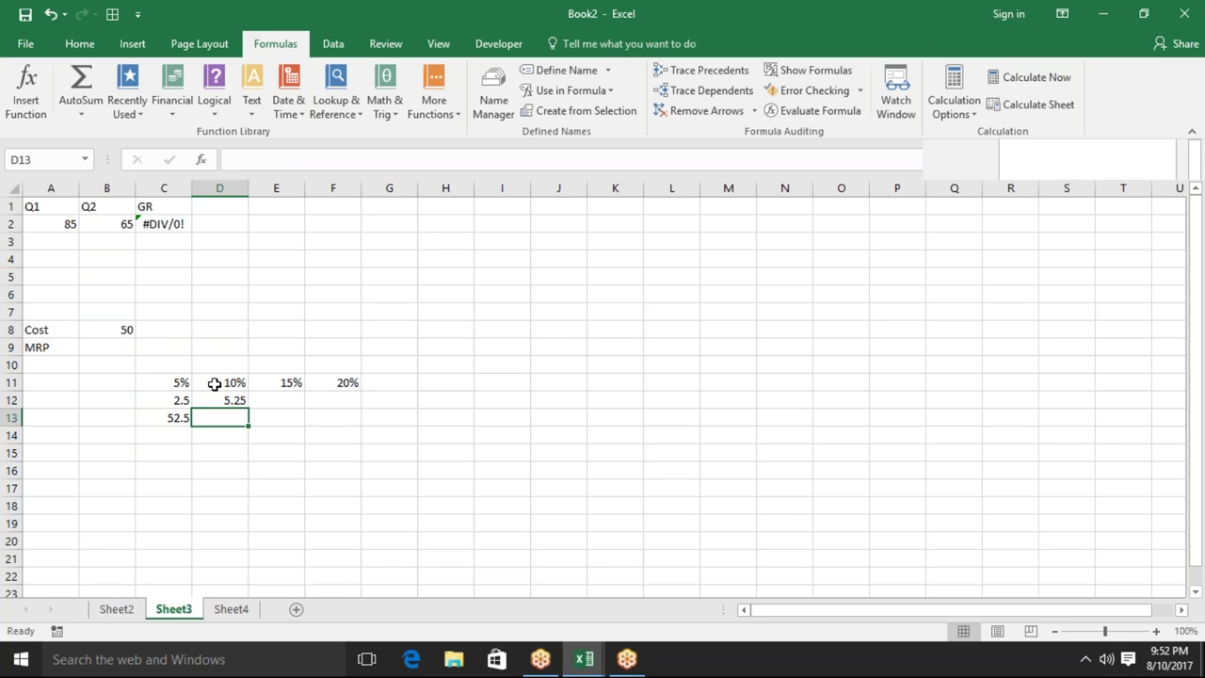
pyautogui.write('=')
pyautogui.press('Left')
pyautogui.write('+')
pyautogui.press('Up')
pyautogui.press('Return')
# Fill the D12:D13 formulas right through column F, giving prices up to 79.695
pyautogui.press('Up')
pyautogui.press('Up')
pyautogui.hotkey('shift', 'Down')
pyautogui.hotkey('shift', 'Right')
pyautogui.hotkey('shift', 'Right')
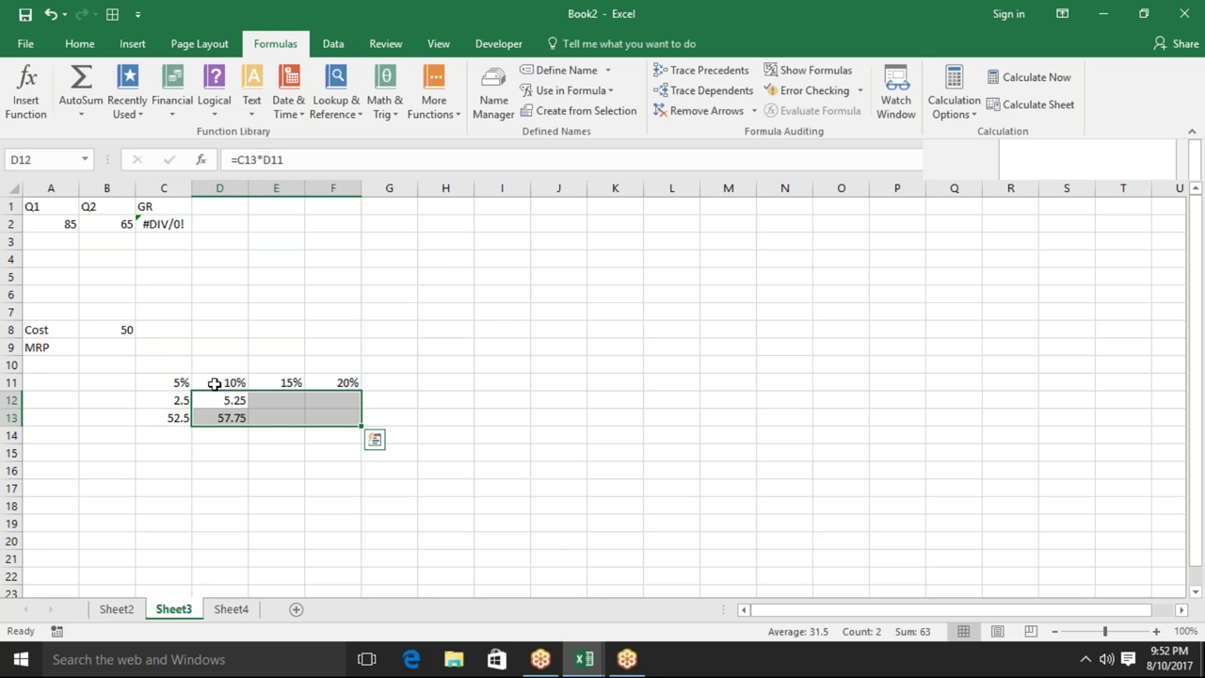
pyautogui.hotkey('ctrl', 'r')
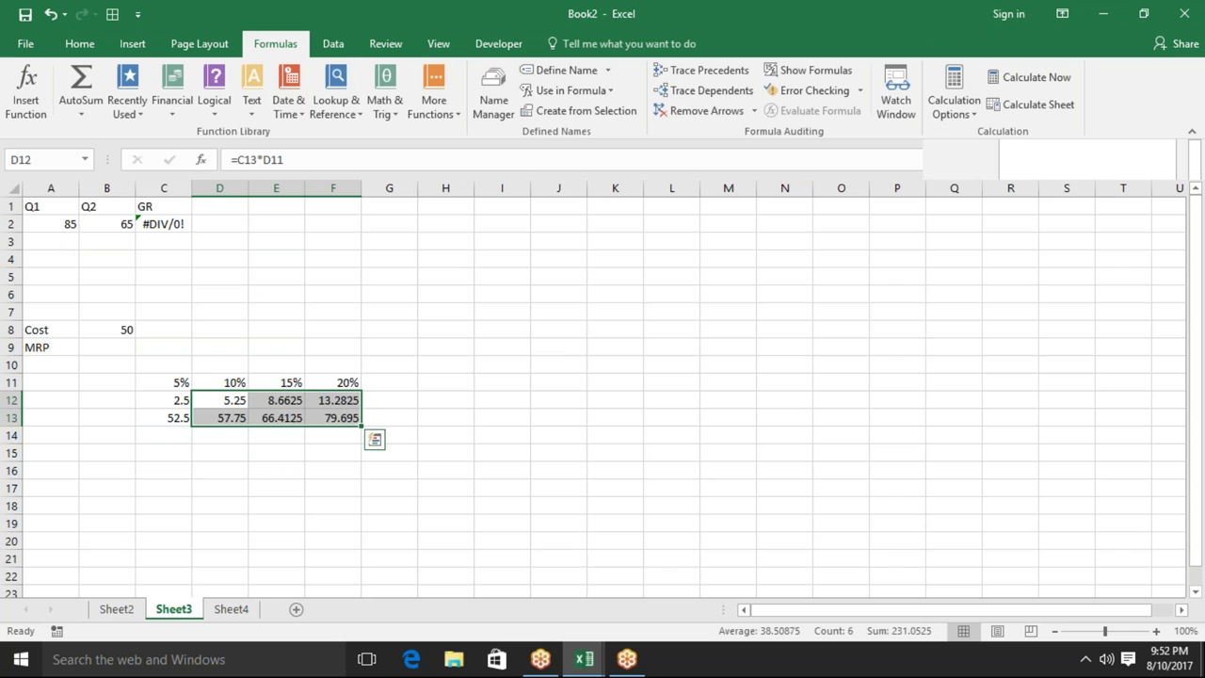
pyautogui.moveTo(183, 383); pyautogui.dragTo(319, 415)
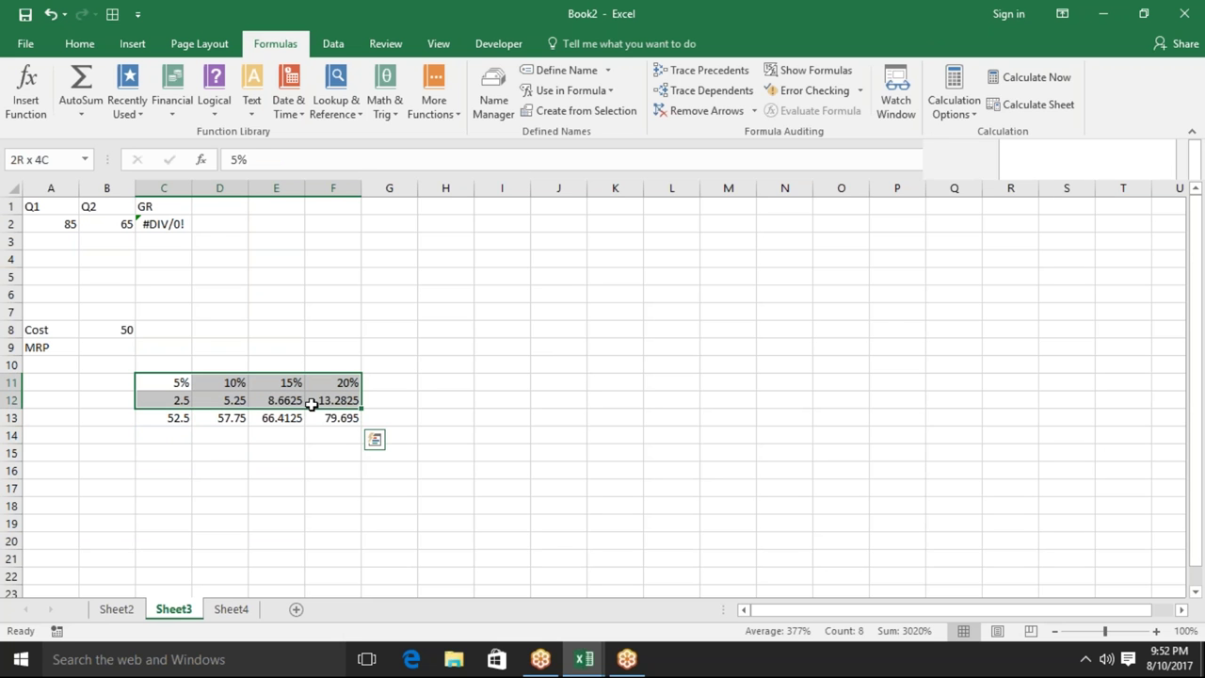
pyautogui.click(103, 343)
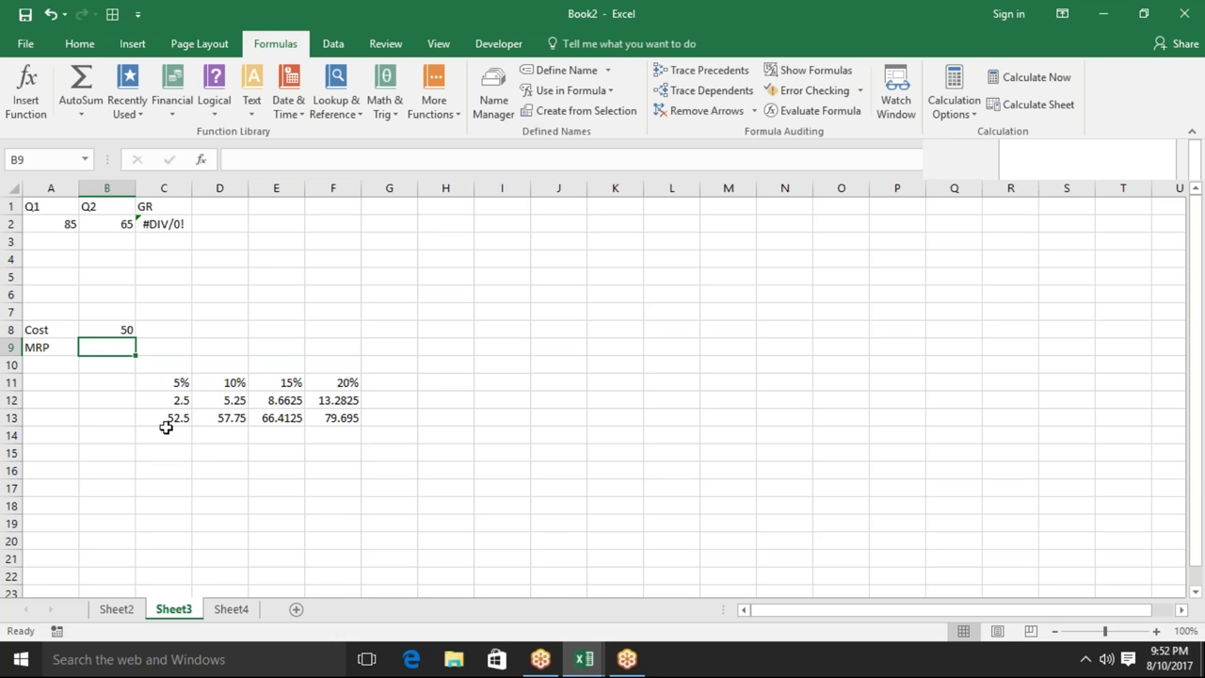
pyautogui.click(171, 421)
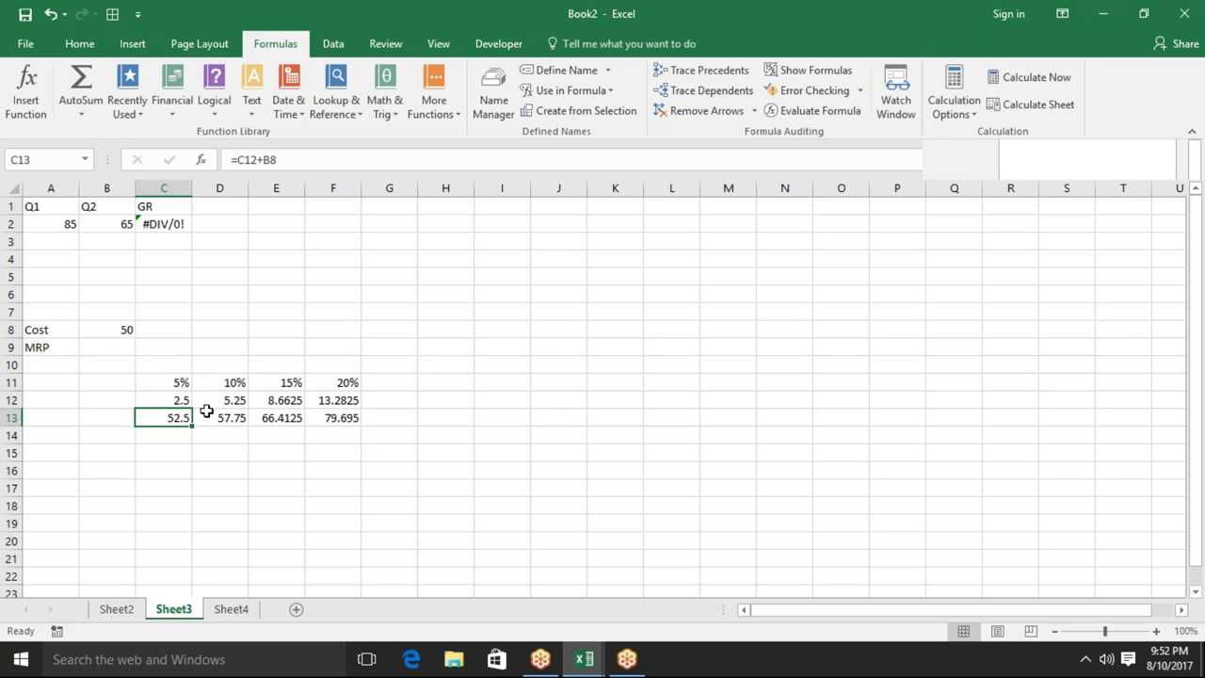
pyautogui.click(230, 385)
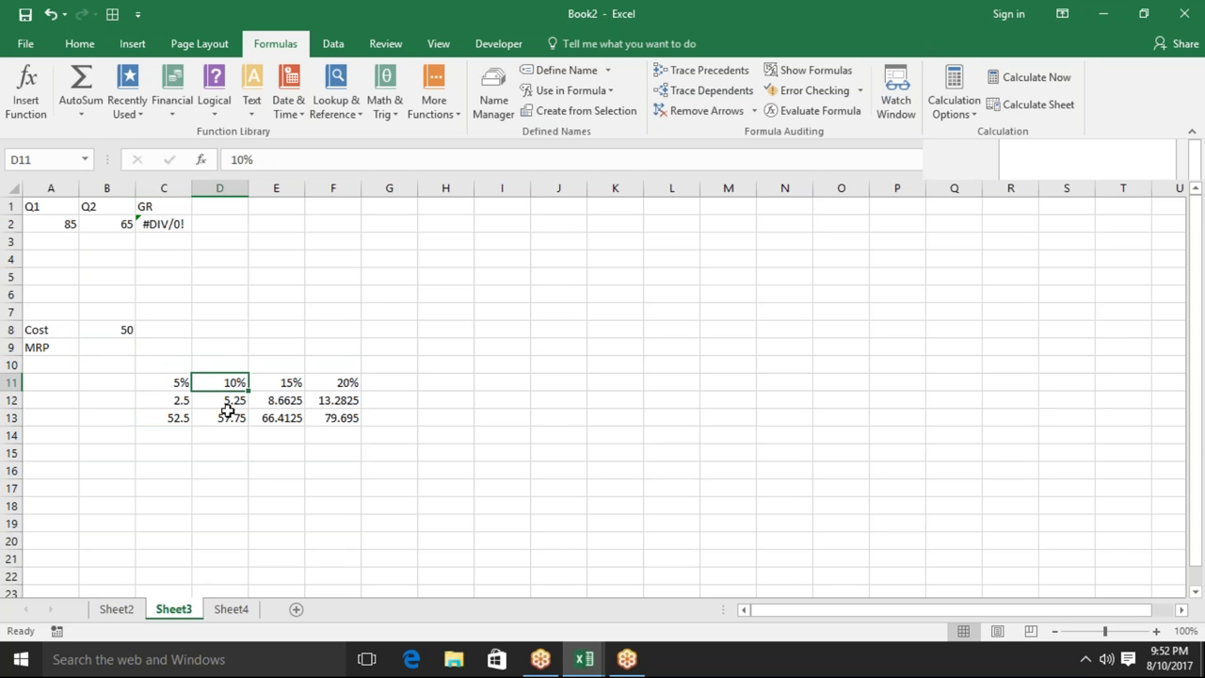
pyautogui.click(227, 421)
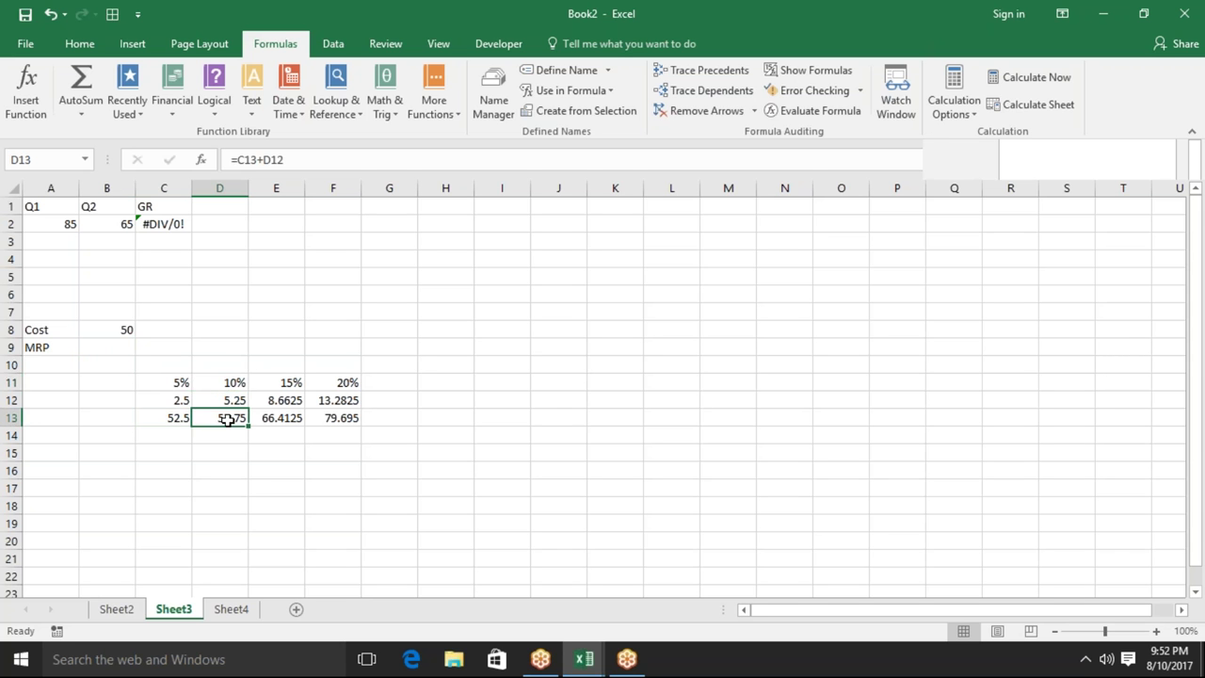
pyautogui.click(286, 386)
pyautogui.click(242, 417)
pyautogui.click(271, 417)
pyautogui.click(337, 383)
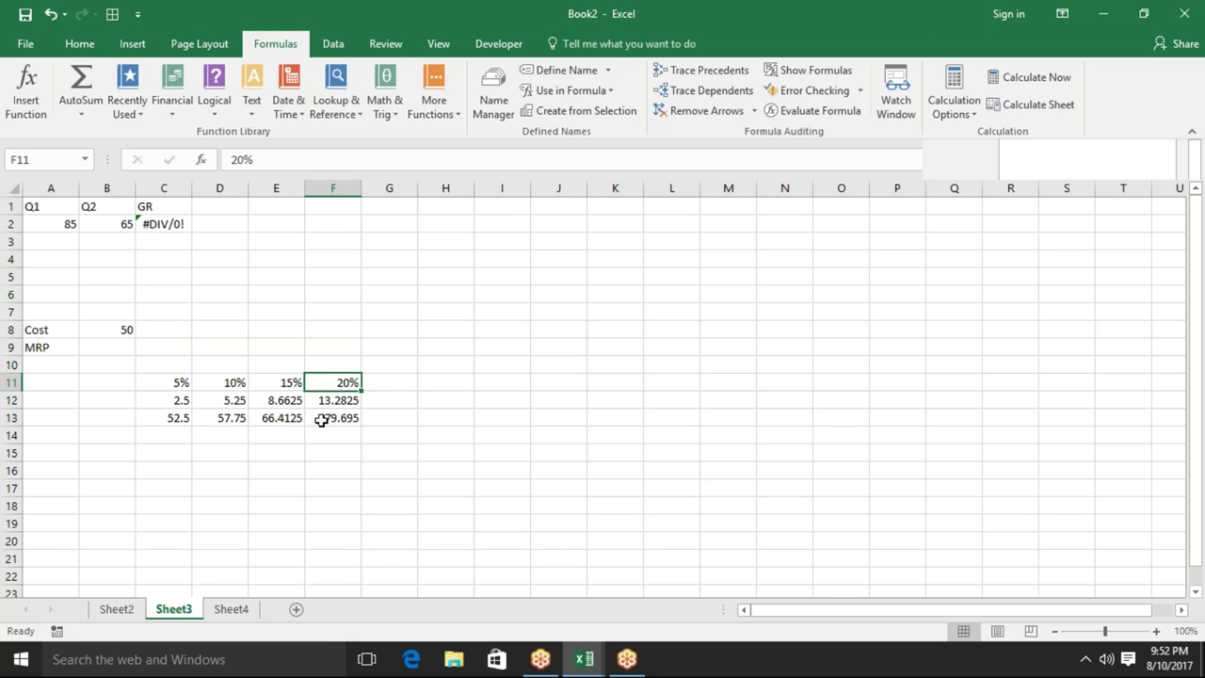
pyautogui.click(322, 420)
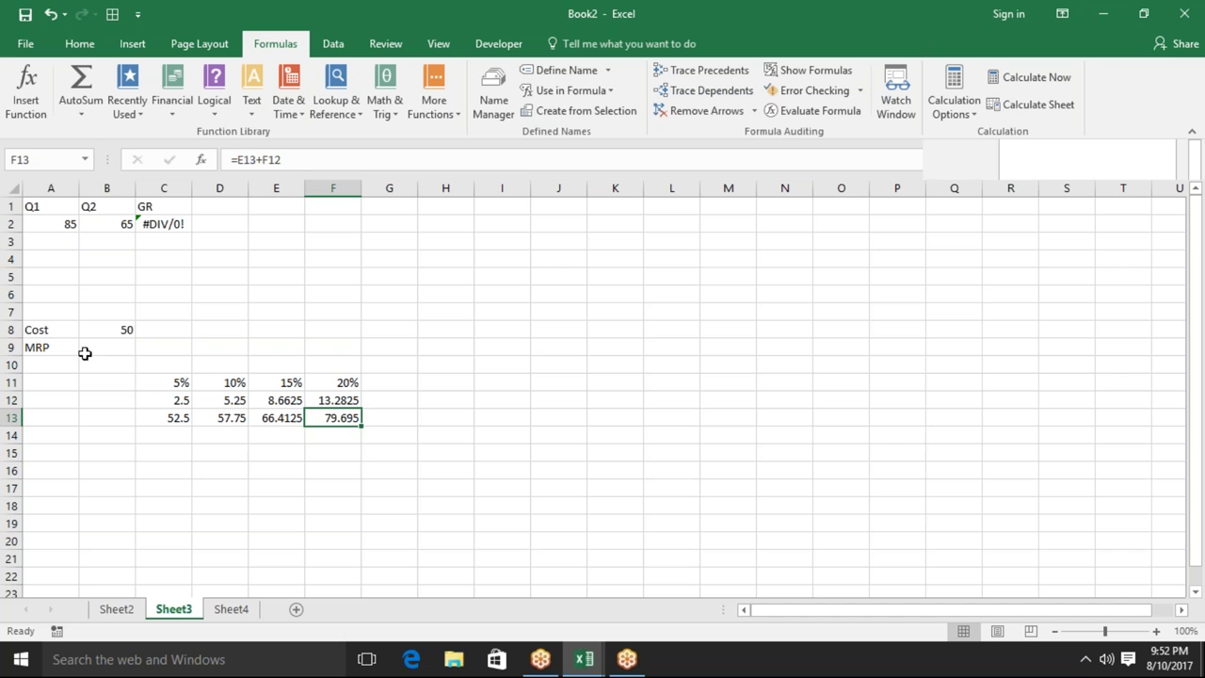
pyautogui.click(86, 353)
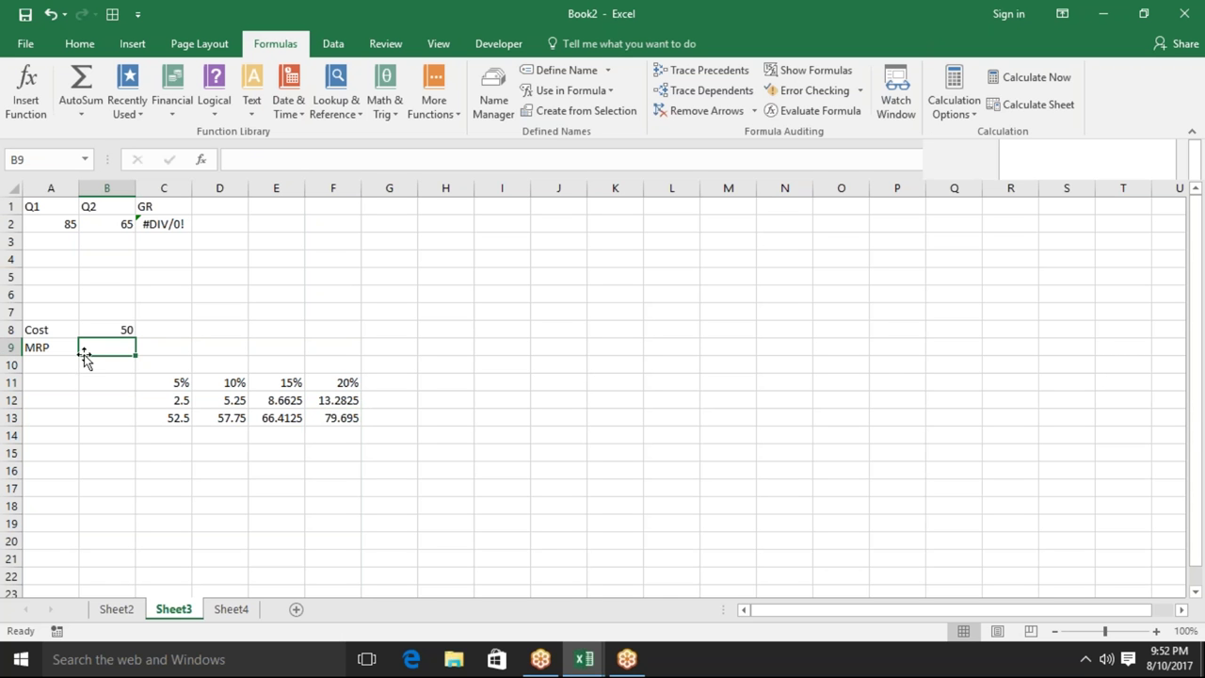
pyautogui.click(173, 388)
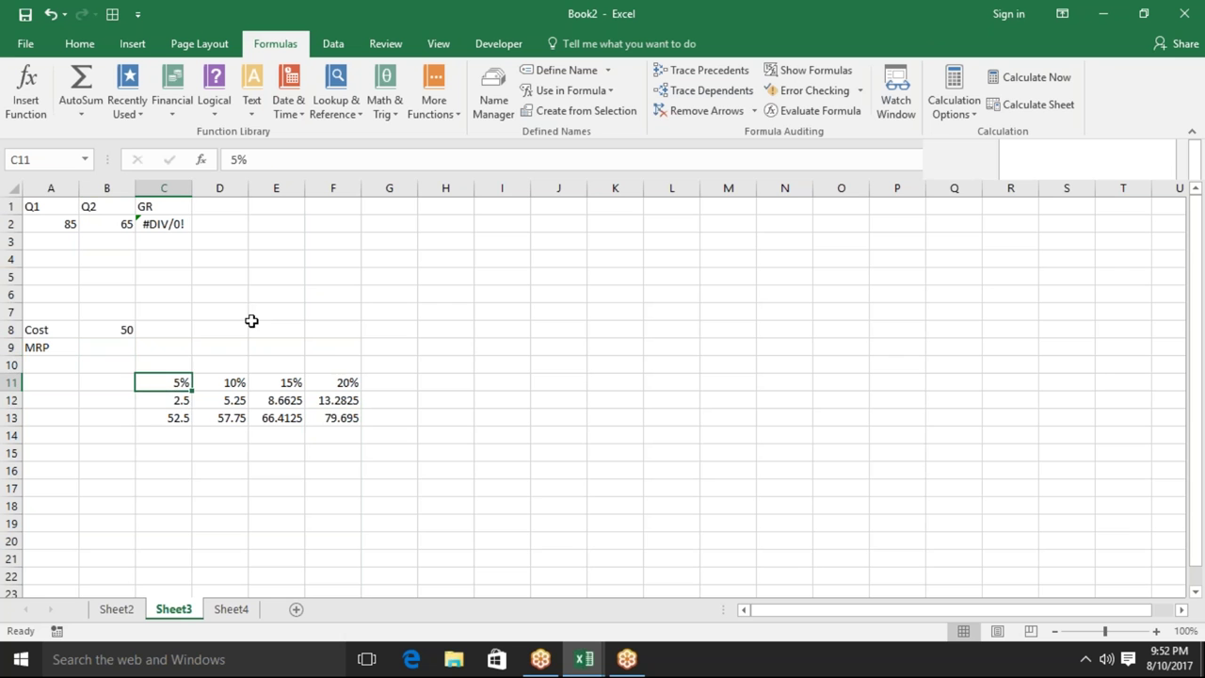
# Change C12's formula to =B8*5%, replacing the C11 reference
pyautogui.press('Down')
pyautogui.click(316, 170)
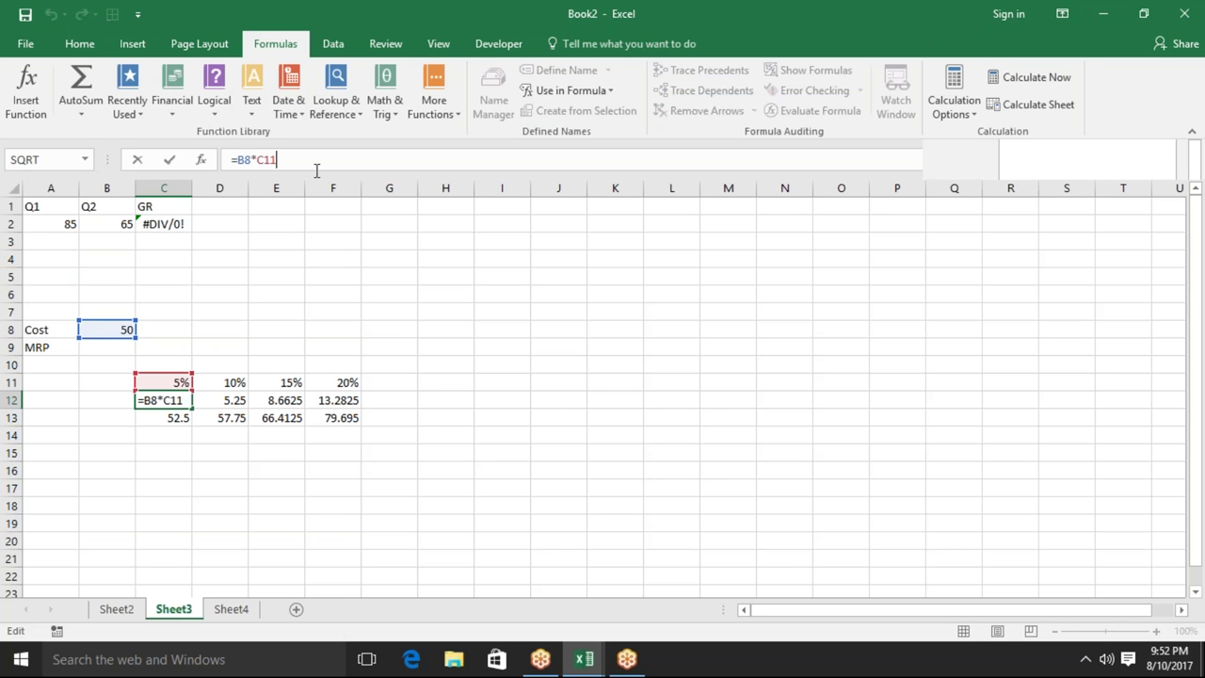
pyautogui.press('BackSpace')
pyautogui.press('BackSpace')
pyautogui.press('BackSpace')
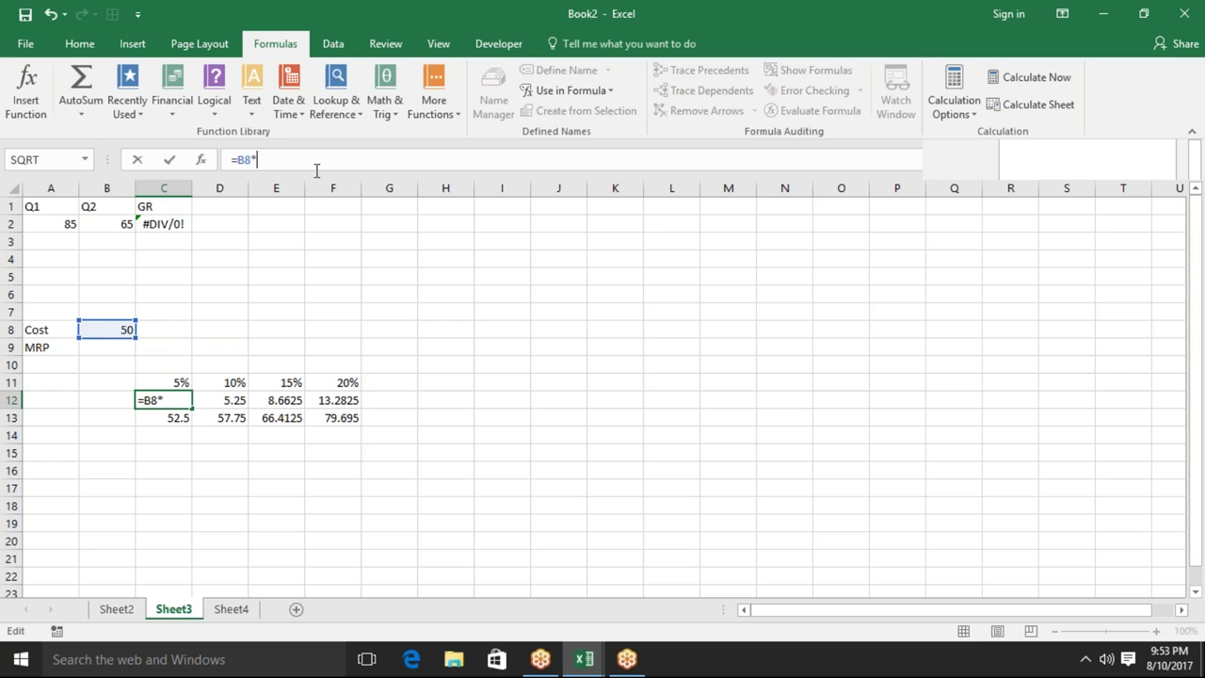
pyautogui.write('5')
pyautogui.write('%')
pyautogui.hotkey('ctrl', 'Return')
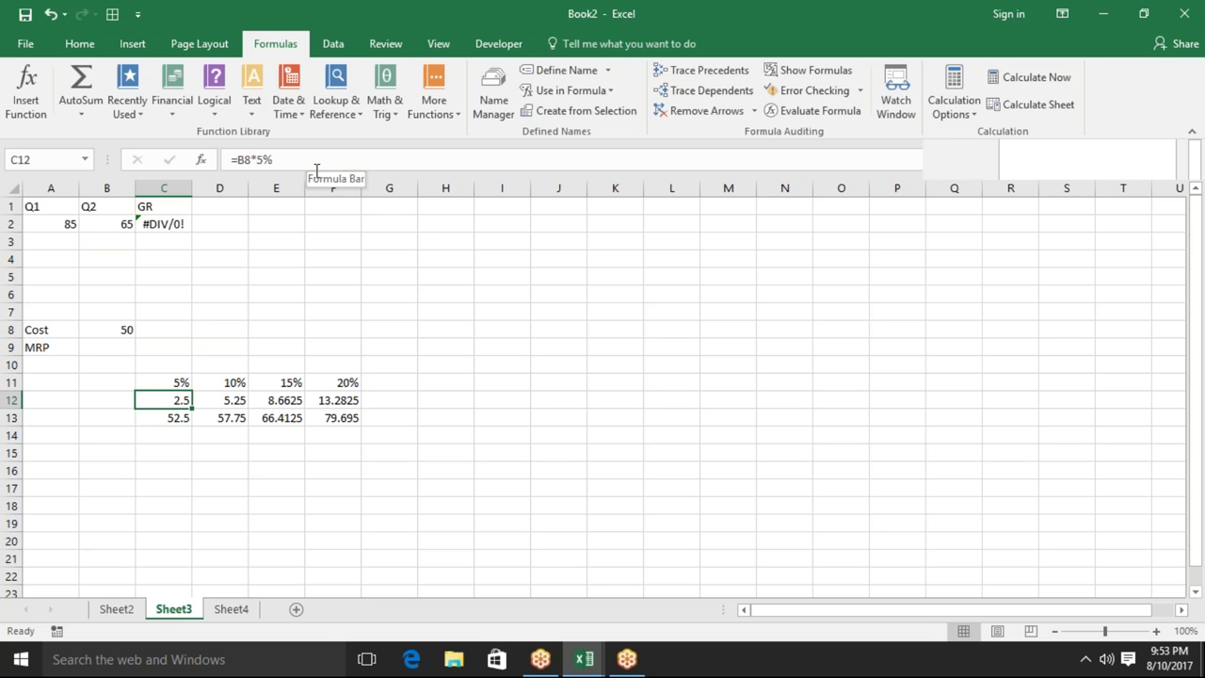
# Replace the D11 reference in D12's formula with a fixed 10%
pyautogui.press('Right')
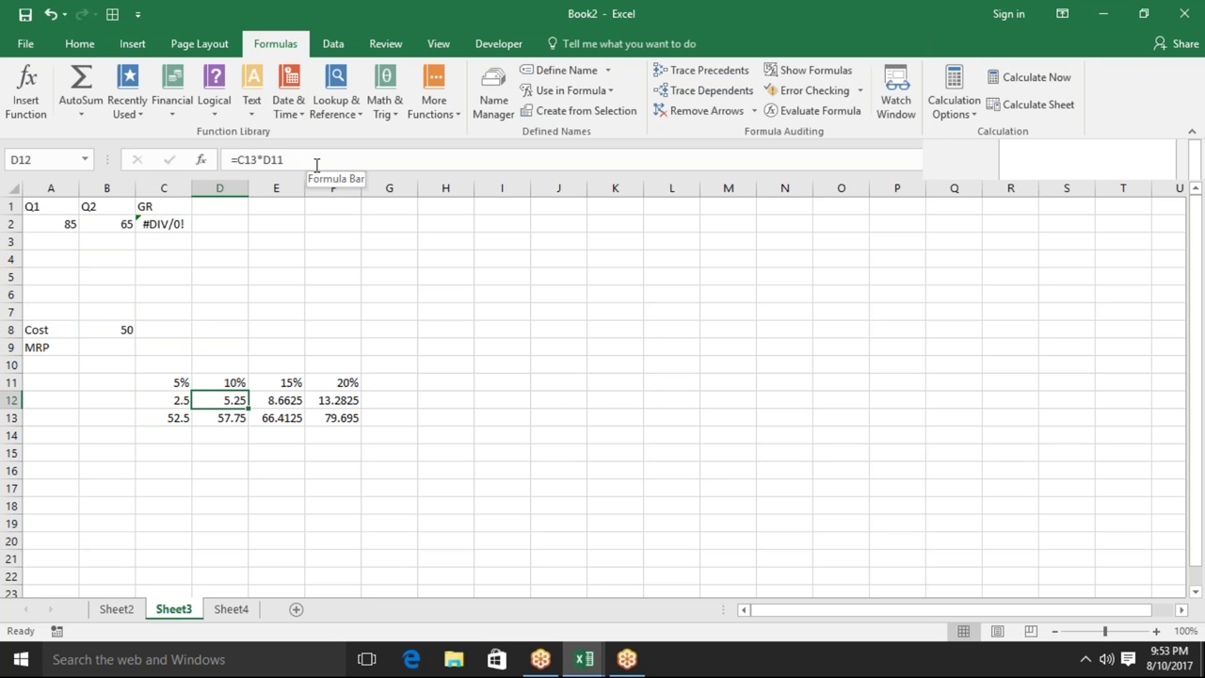
pyautogui.click(316, 164)
pyautogui.press('BackSpace')
pyautogui.press('BackSpace')
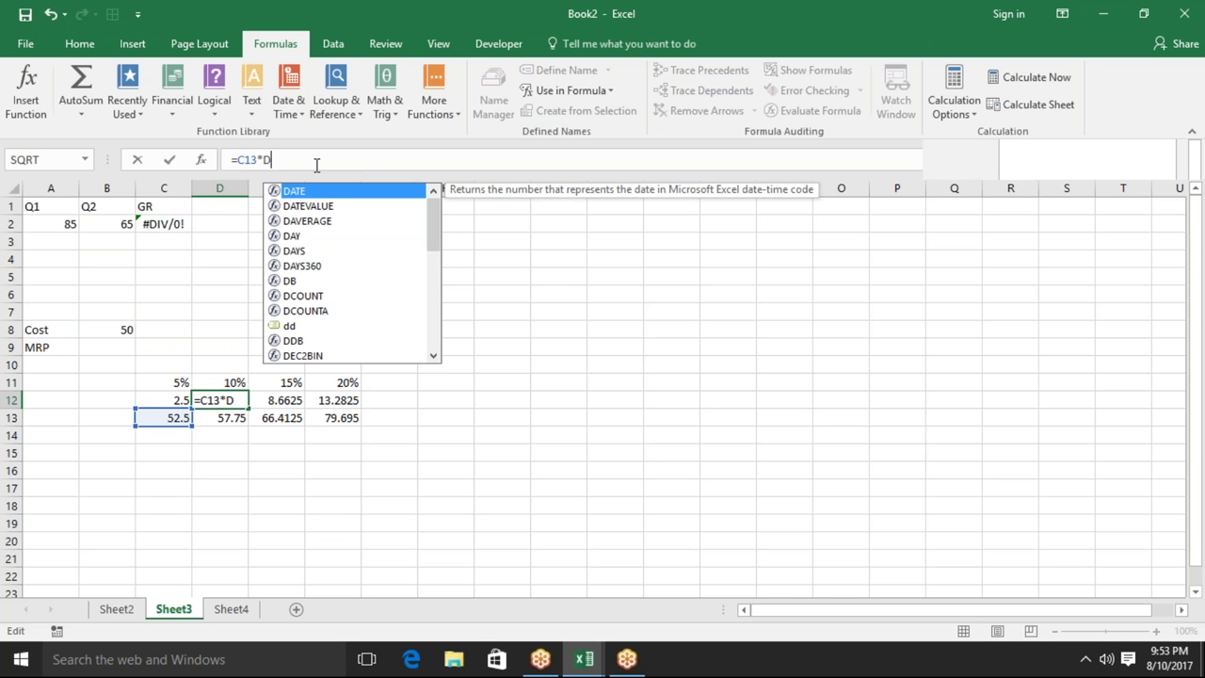
pyautogui.press('BackSpace')
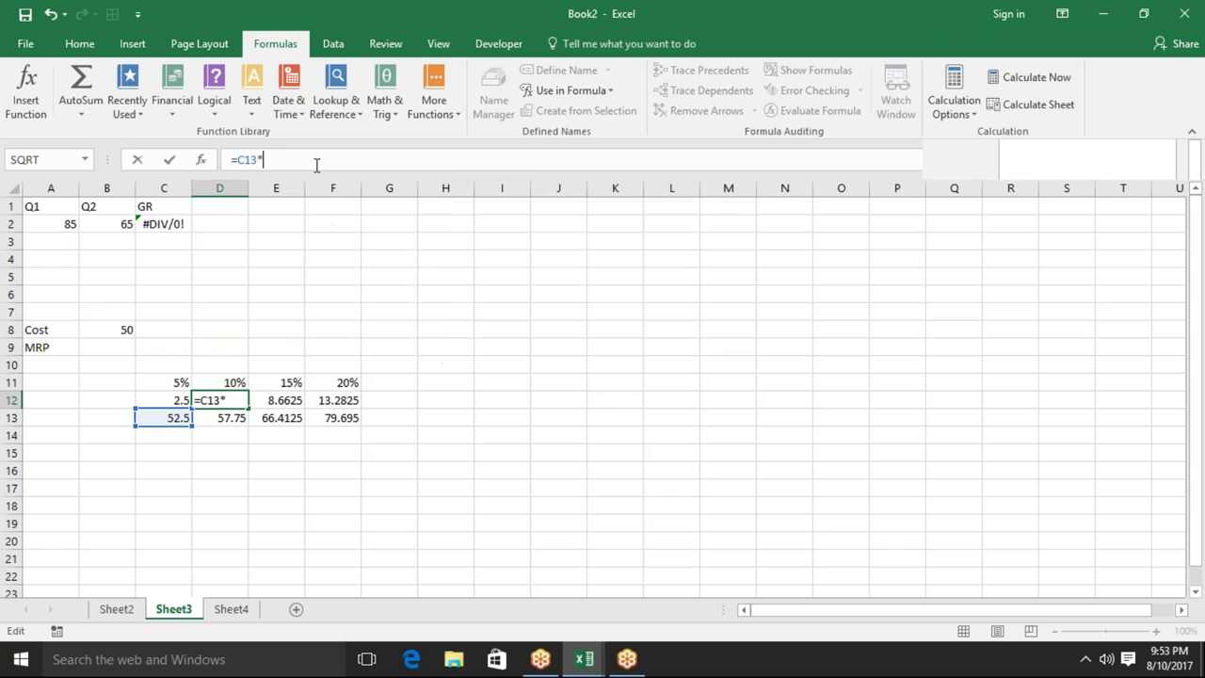
pyautogui.write('`D11')
pyautogui.hotkey('ctrl', 'Return')
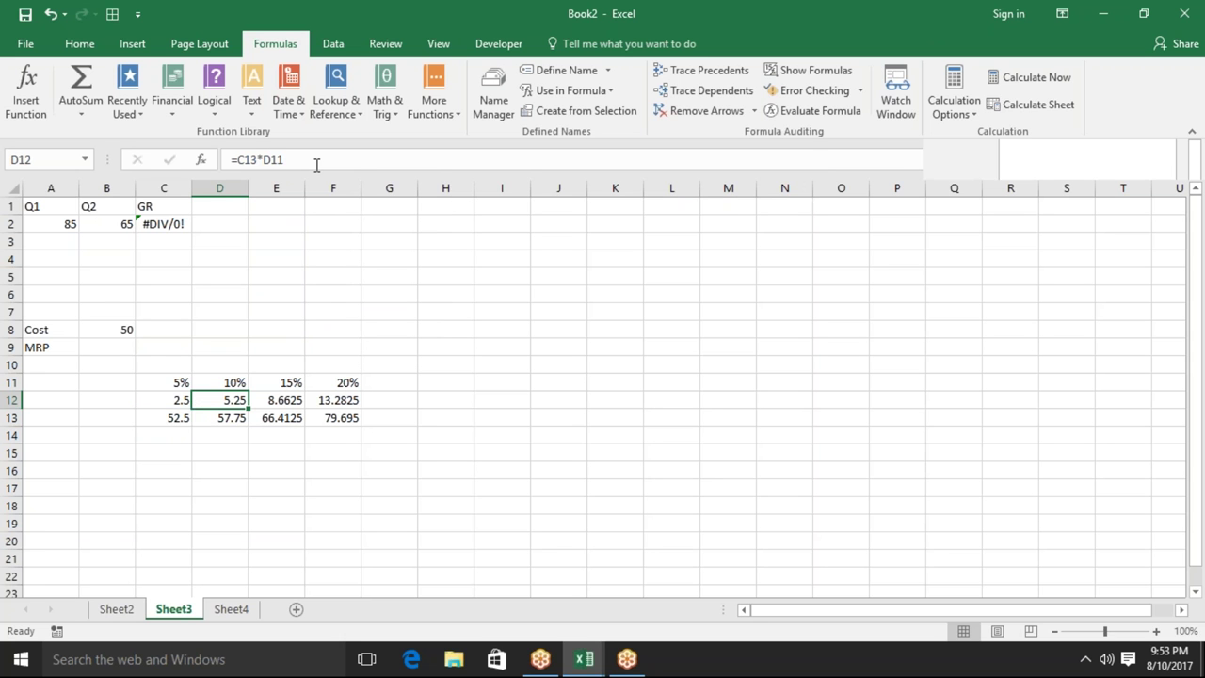
pyautogui.click(270, 161)
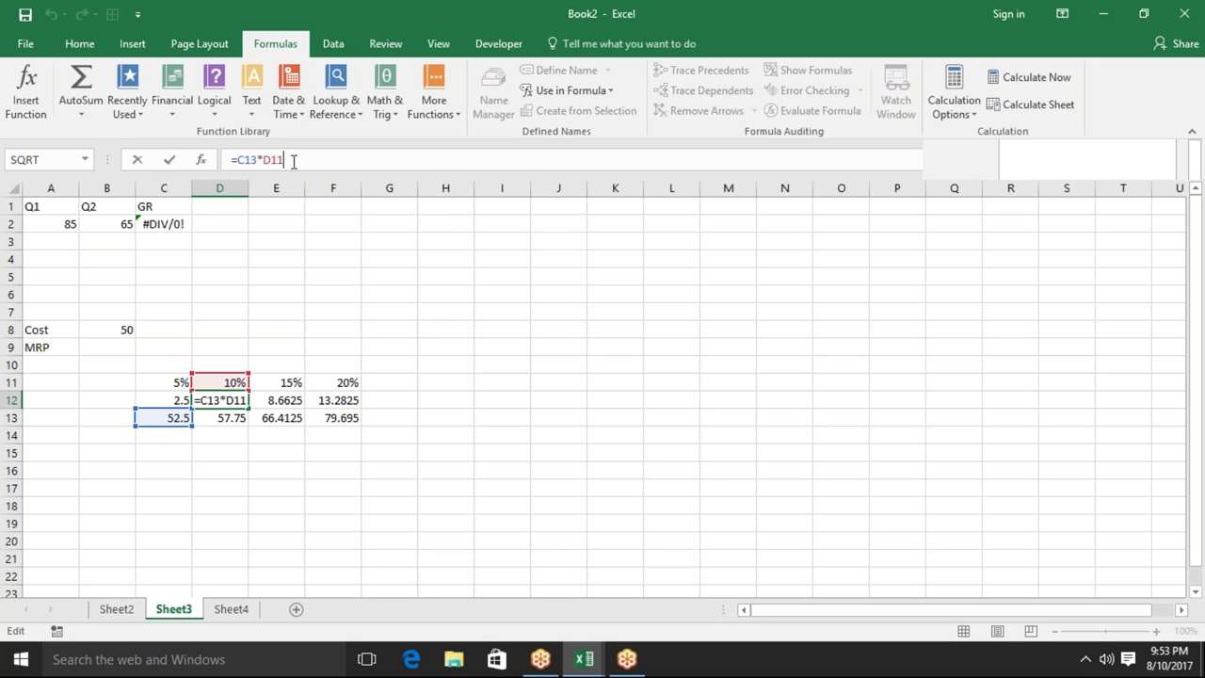
pyautogui.press('BackSpace')
pyautogui.press('BackSpace')
pyautogui.press('BackSpace')
pyautogui.write('10')
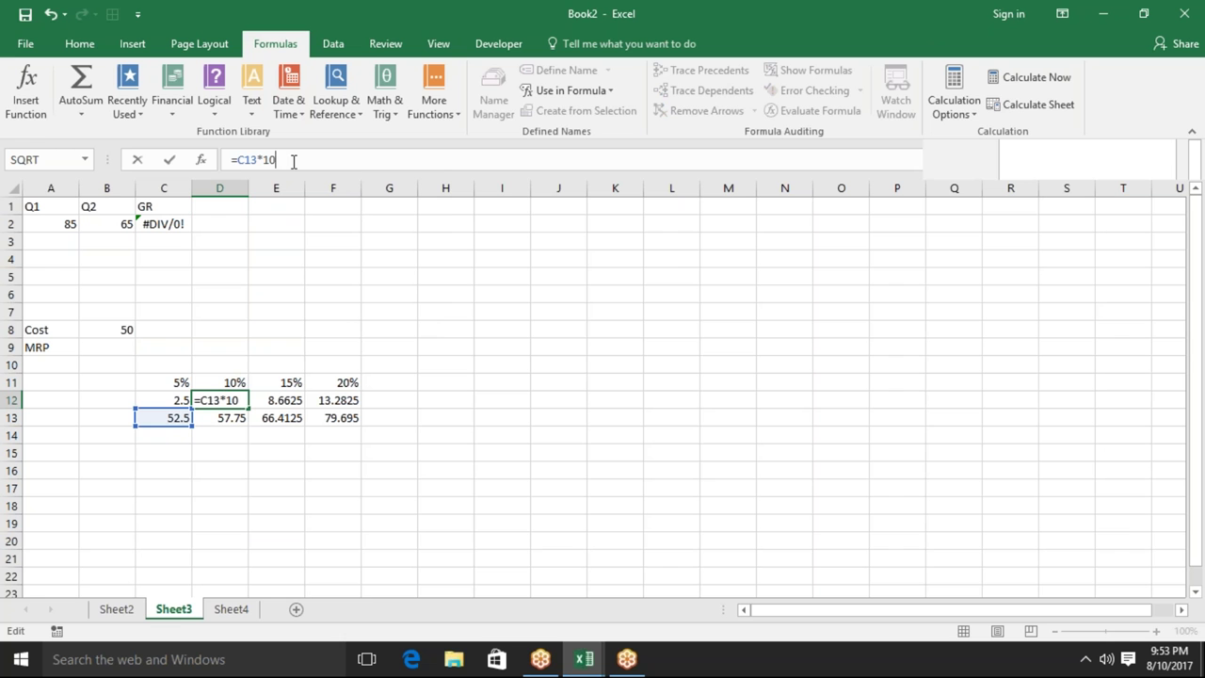
pyautogui.write('%')
pyautogui.press('Tab')
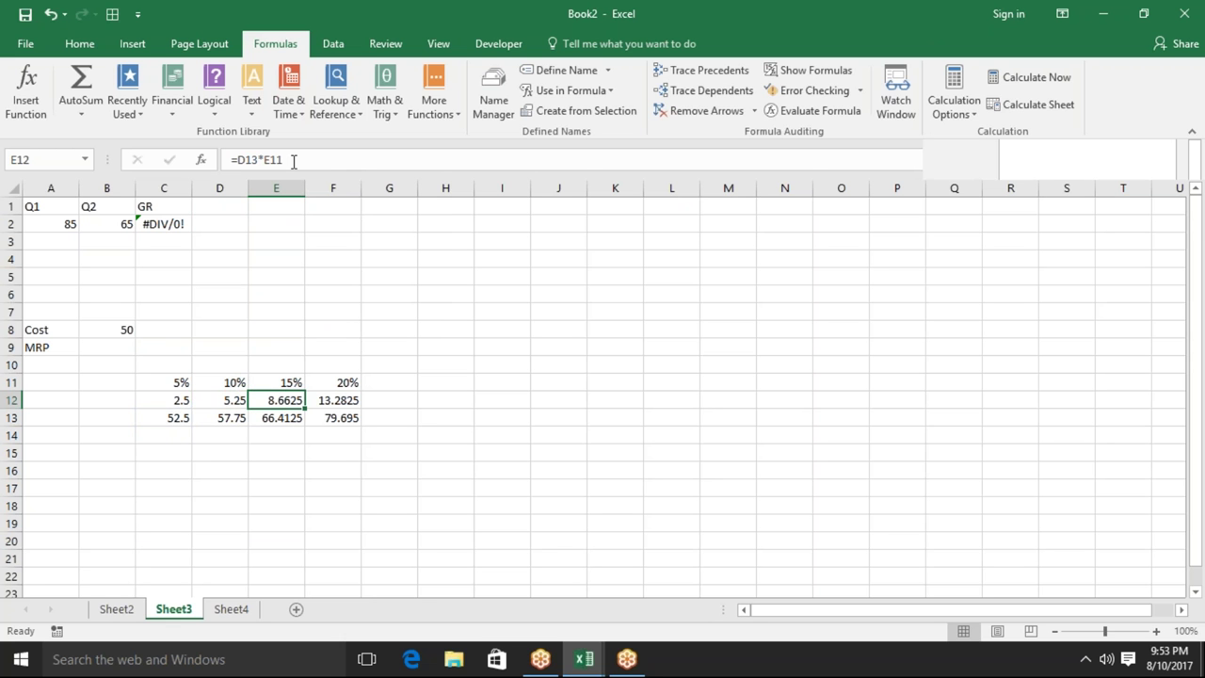
# Write 15% into E12's formula and 20% into F12's, replacing E11 and F11
pyautogui.click(294, 160)
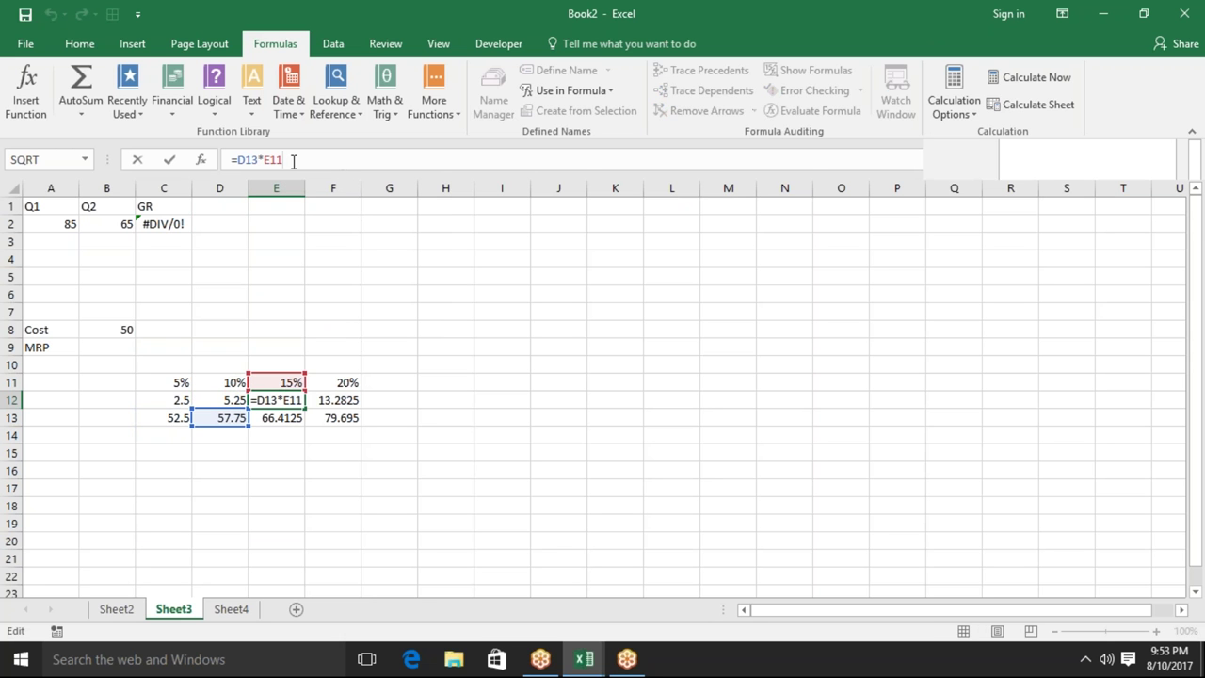
pyautogui.press('BackSpace')
pyautogui.press('BackSpace')
pyautogui.press('BackSpace')
pyautogui.write('15')
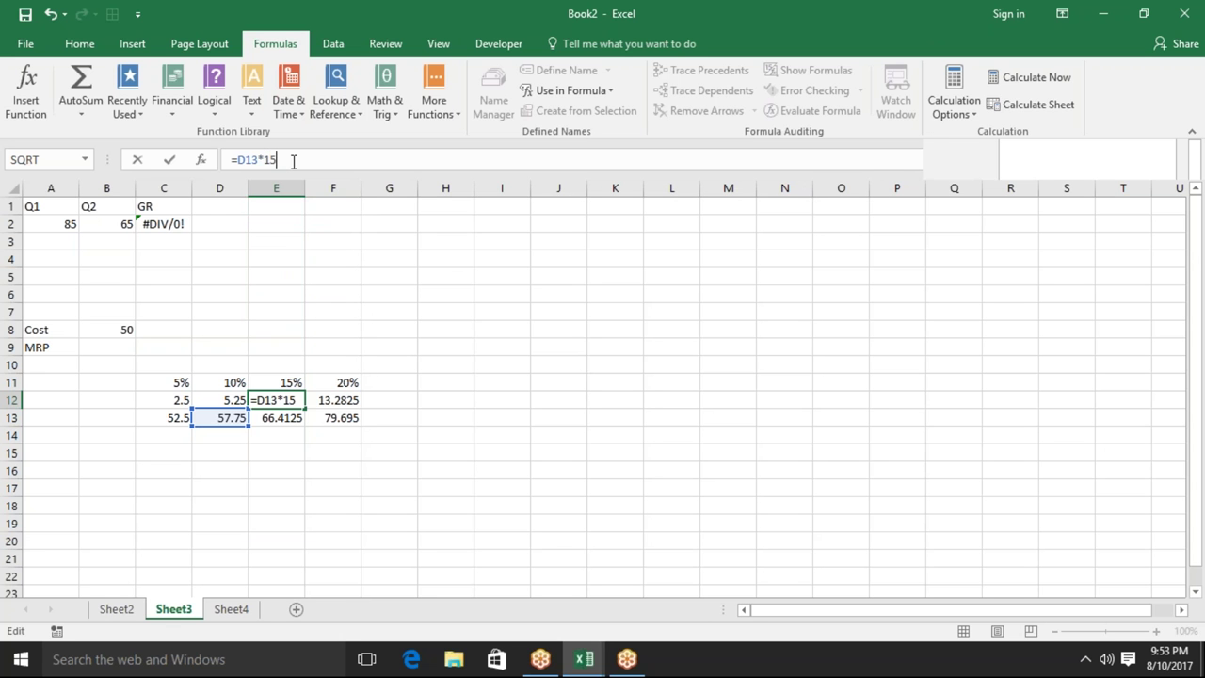
pyautogui.write('%')
pyautogui.hotkey('ctrl', 'Return')
pyautogui.press('Right')
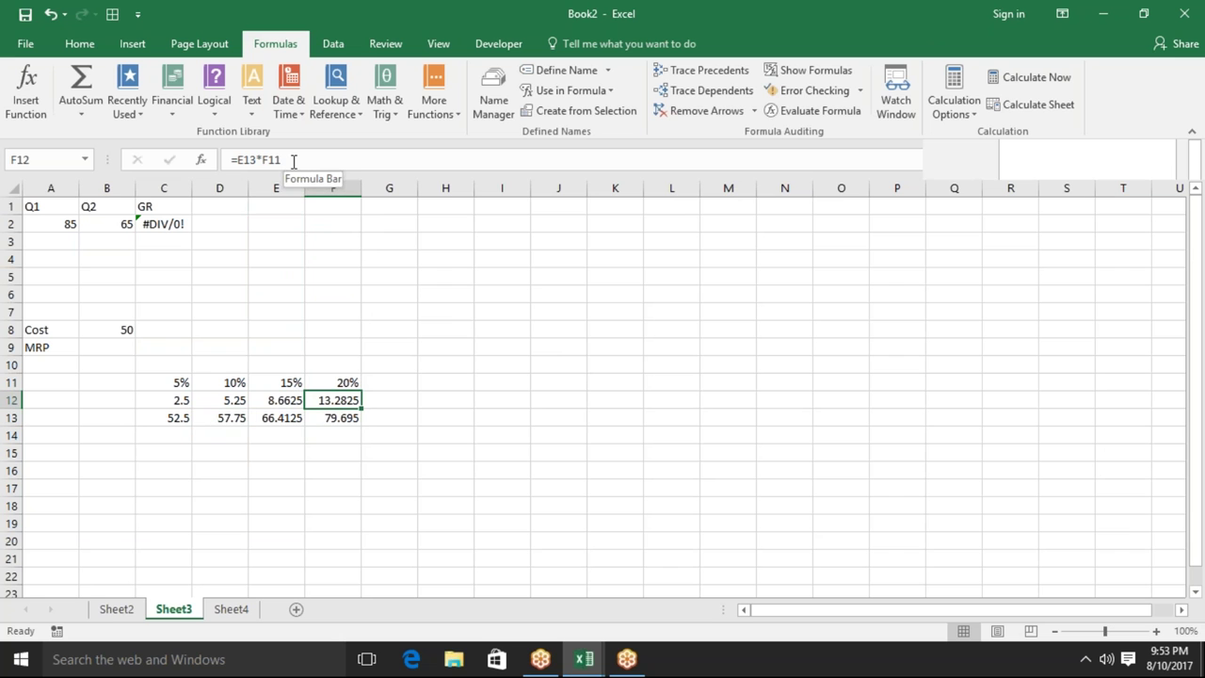
pyautogui.click(294, 160)
pyautogui.press('BackSpace')
pyautogui.press('BackSpace')
pyautogui.press('BackSpace')
pyautogui.write('20')
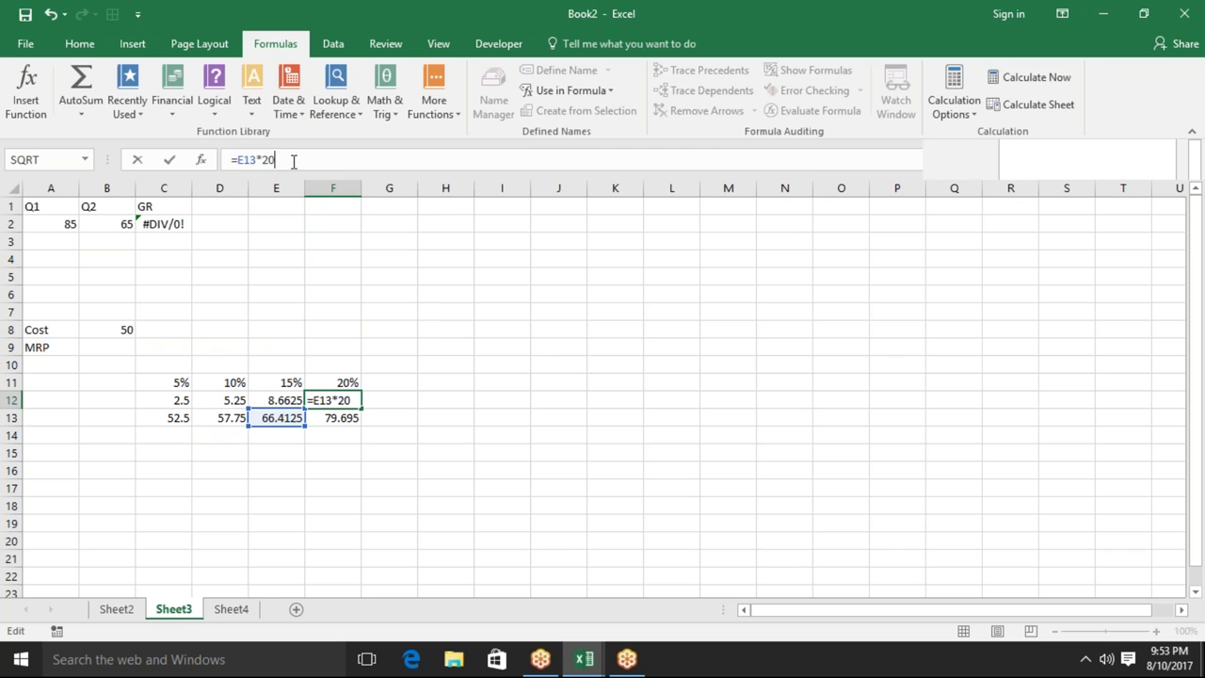
pyautogui.write('%')
pyautogui.press('Return')
pyautogui.press('Up')
pyautogui.press('Left')
pyautogui.press('Left')
pyautogui.press('Left')
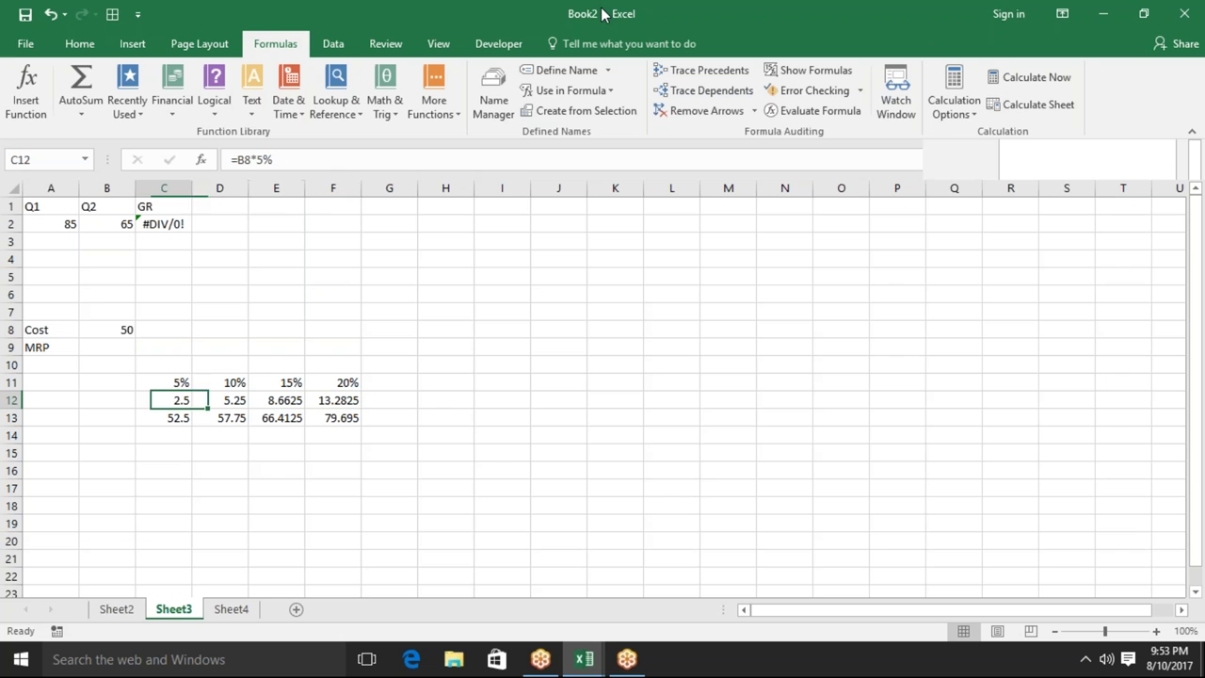
# Replace C13's C12 reference with (B8*5%) so it reads =(B8*5%)+B8
pyautogui.click(234, 160)
pyautogui.hotkey('shift', 'End')
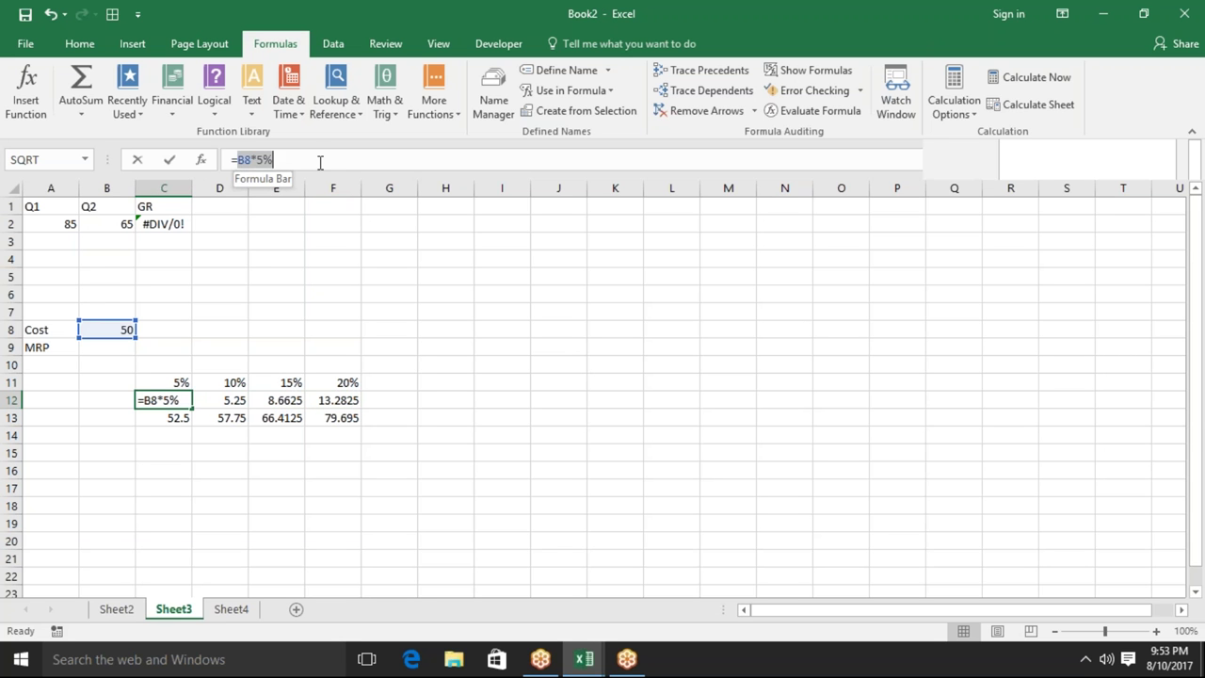
pyautogui.press('Escape')
pyautogui.press('Down')
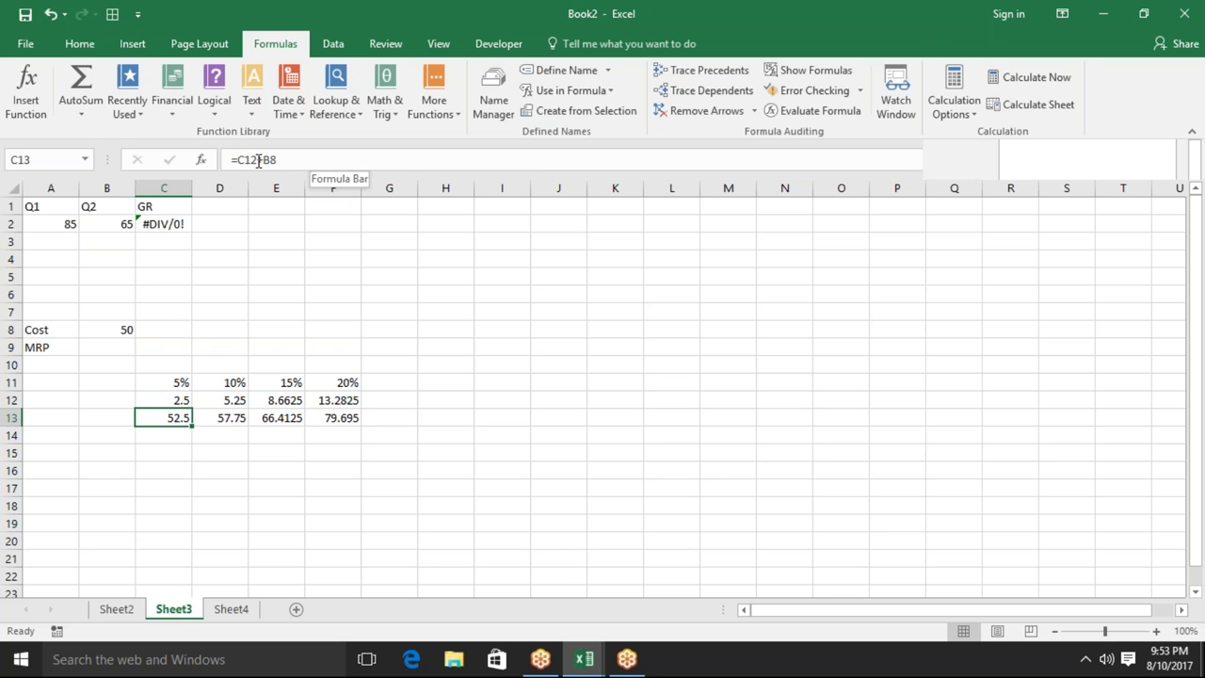
pyautogui.doubleClick(261, 160)
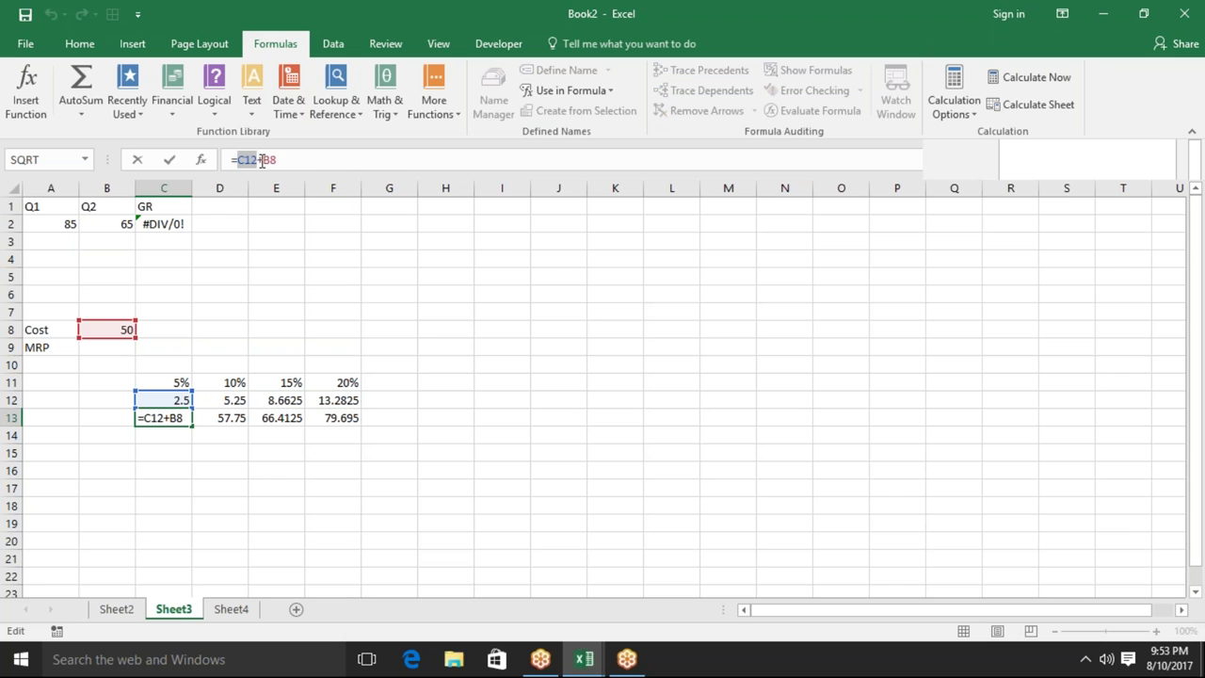
pyautogui.write('(')
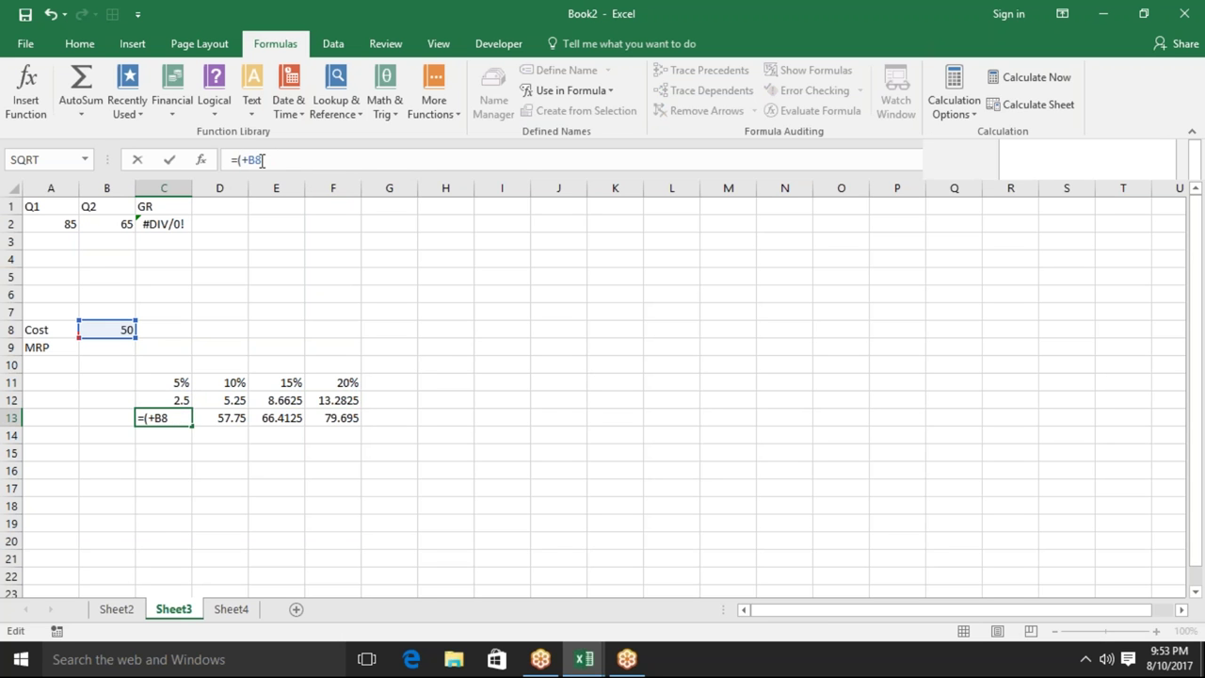
pyautogui.write('B8*5%)')
pyautogui.press('Return')
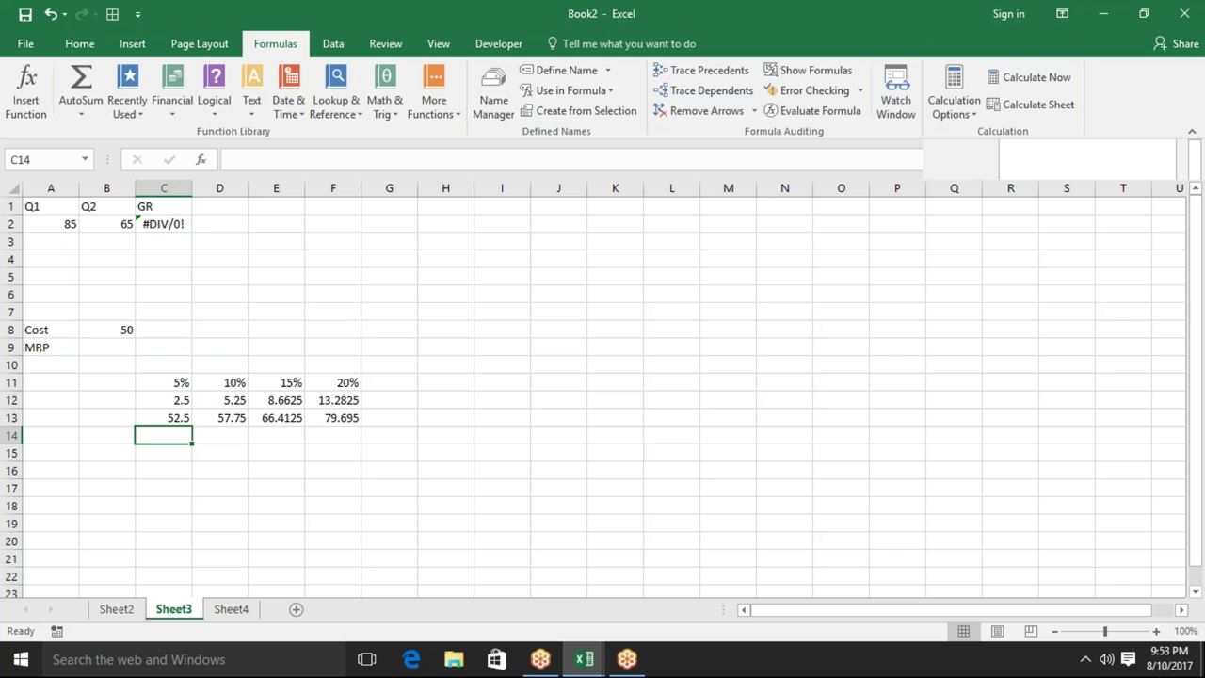
# Copy C13's expanded expression (B8*5%)+B8 for reuse in column D
pyautogui.press('Up')
pyautogui.click(237, 161)
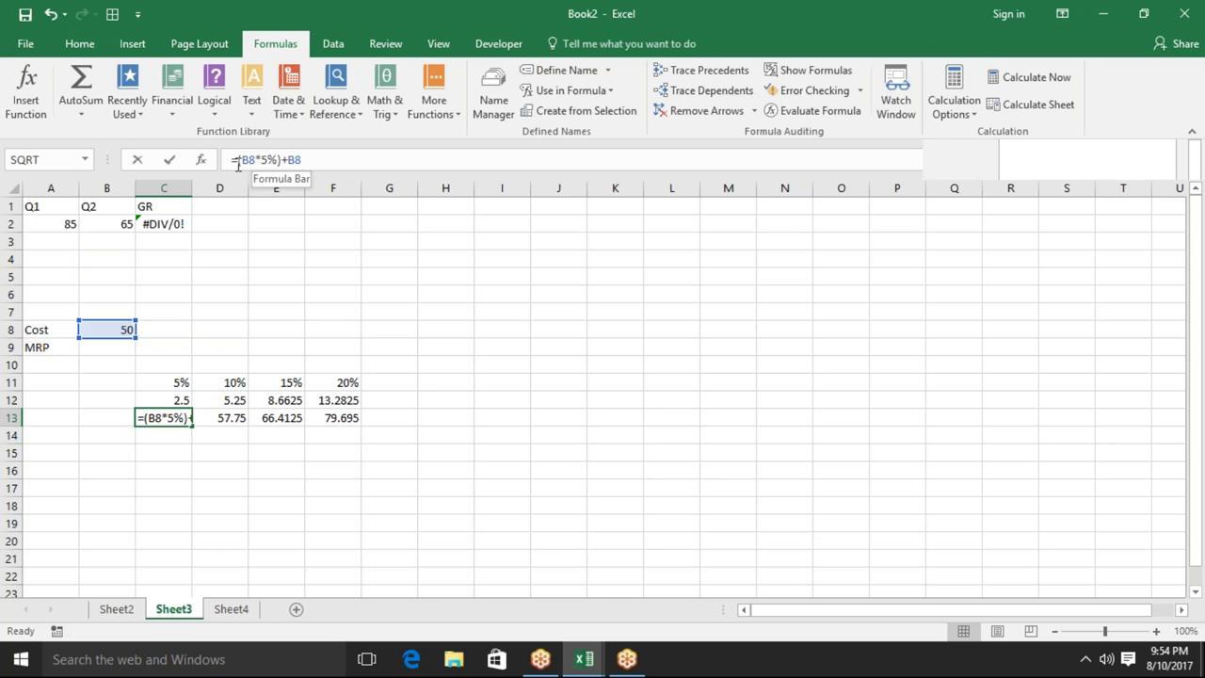
pyautogui.moveTo(238, 161); pyautogui.dragTo(311, 164)
pyautogui.press('Escape')
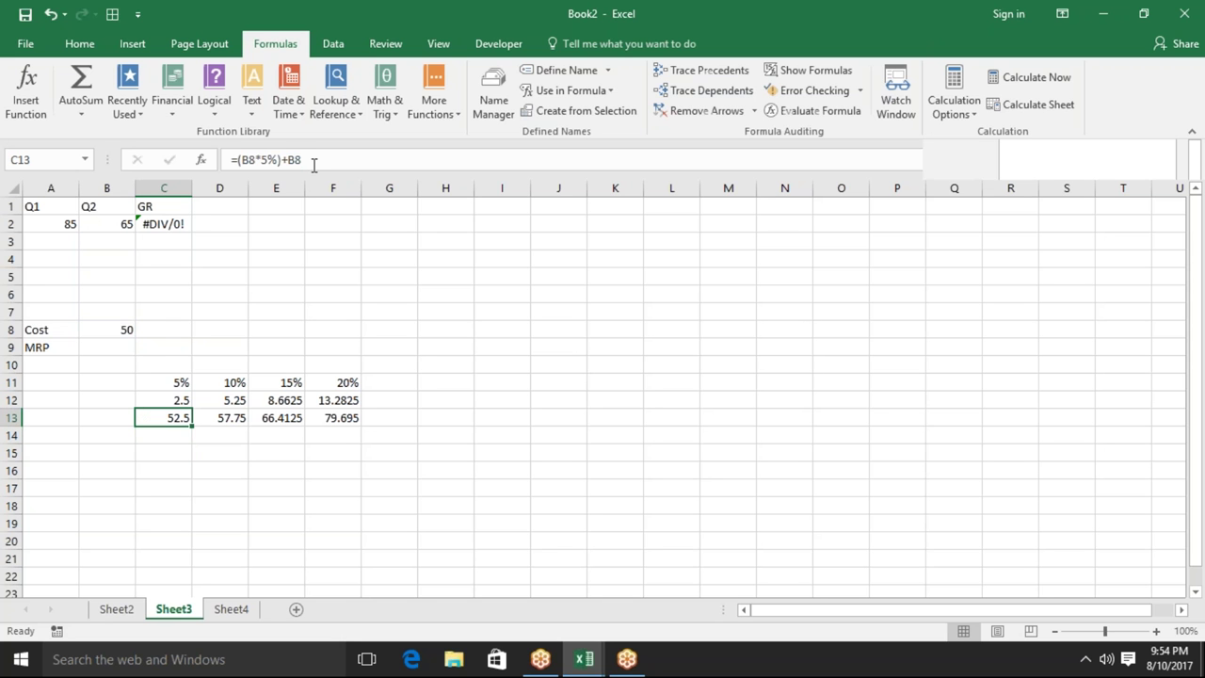
pyautogui.press('Right')
pyautogui.press('Up')
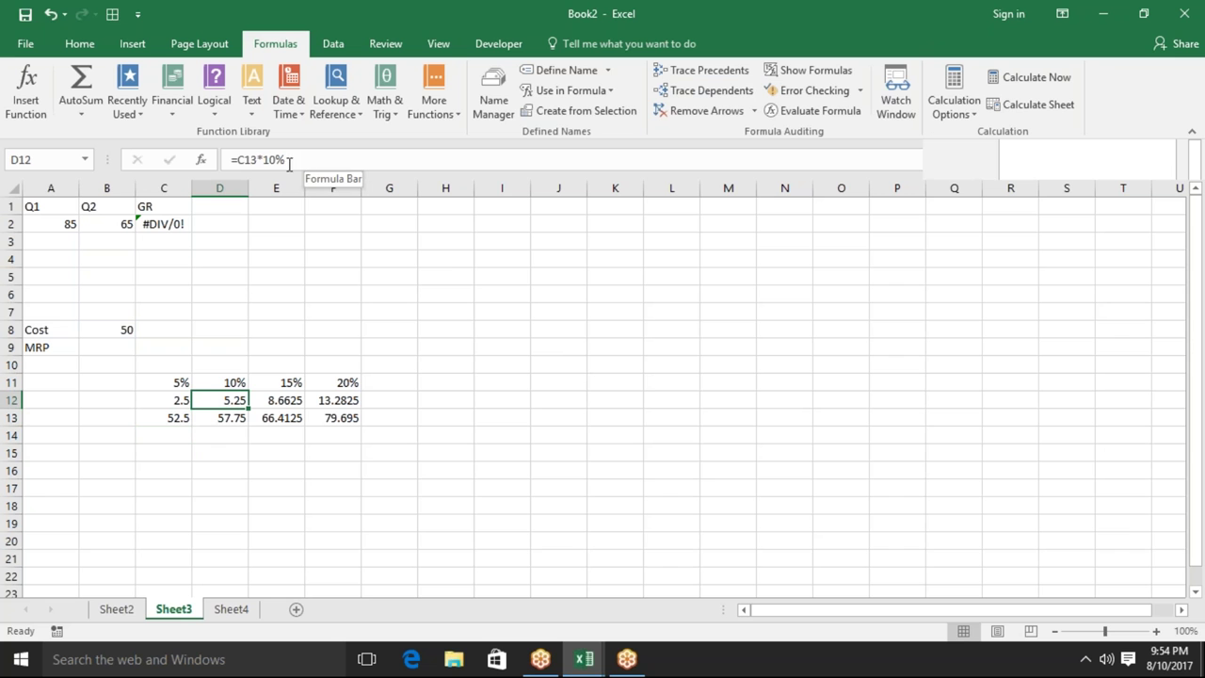
# Expand D12 to =((B8*5%)+B8)*10% in place of the C13 reference
pyautogui.doubleClick(250, 162)
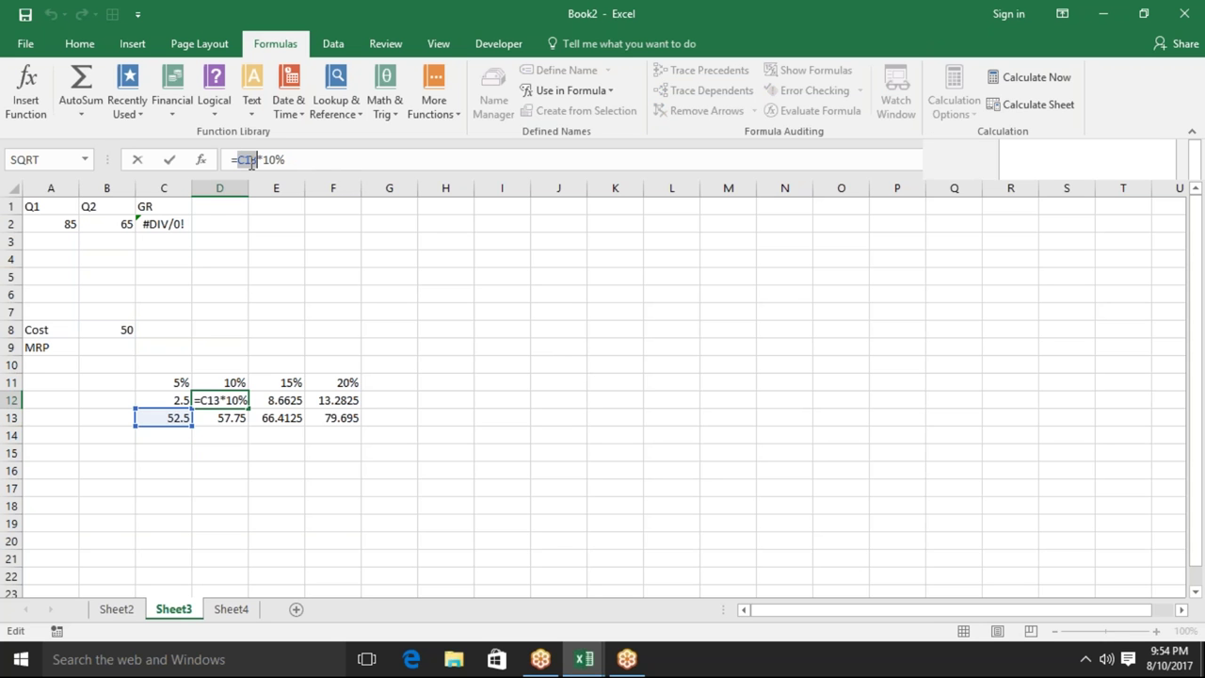
pyautogui.write('()')
pyautogui.click(242, 161)
pyautogui.write('(B8*5%)+B8')
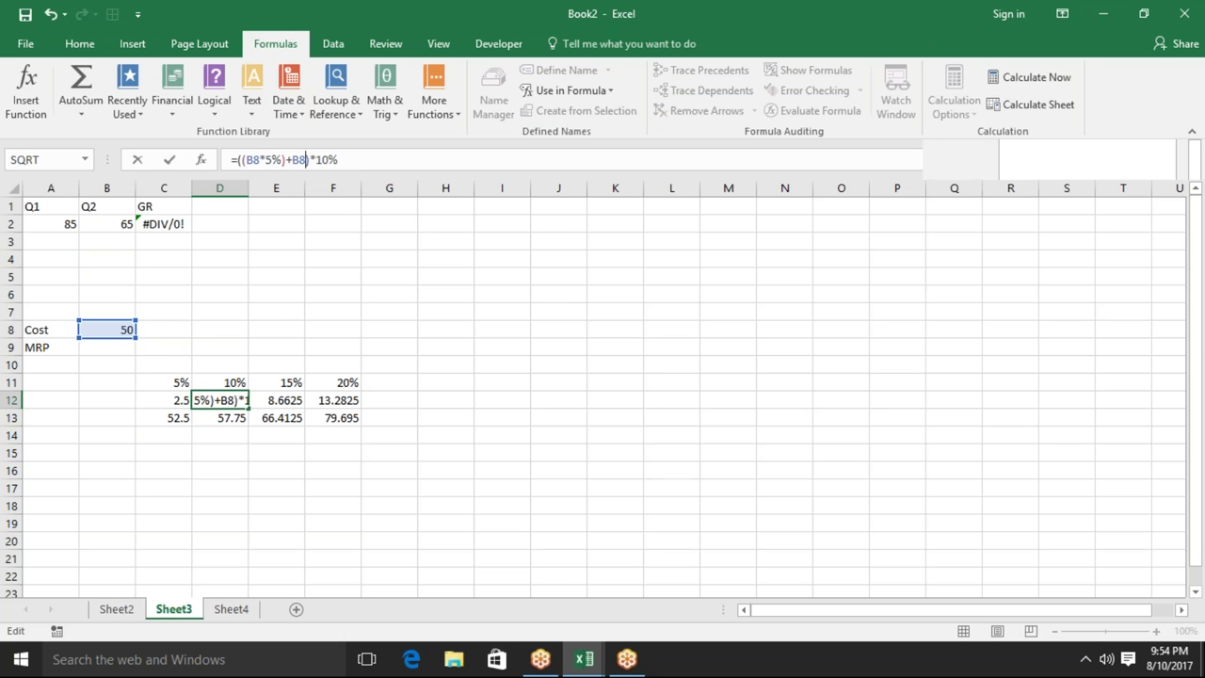
pyautogui.press('Return')
# Replace the C13 reference in D13's formula with ((B8*5%)+B8)
pyautogui.click(242, 160)
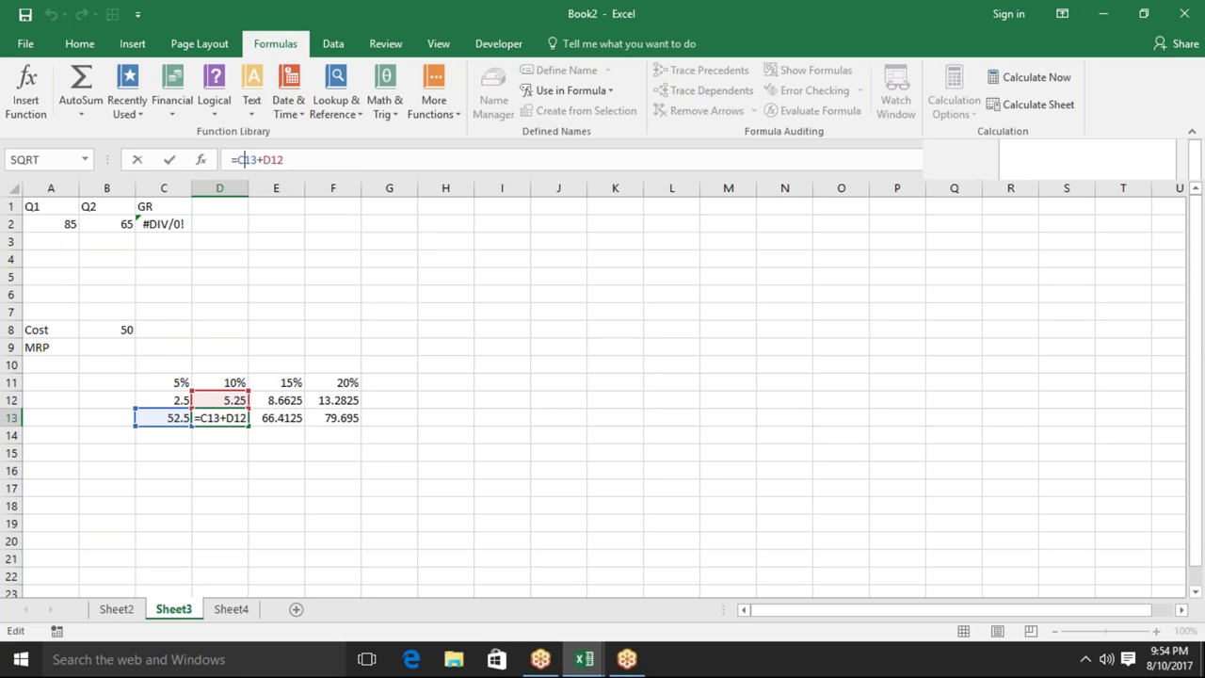
pyautogui.doubleClick(243, 160)
pyautogui.write('(')
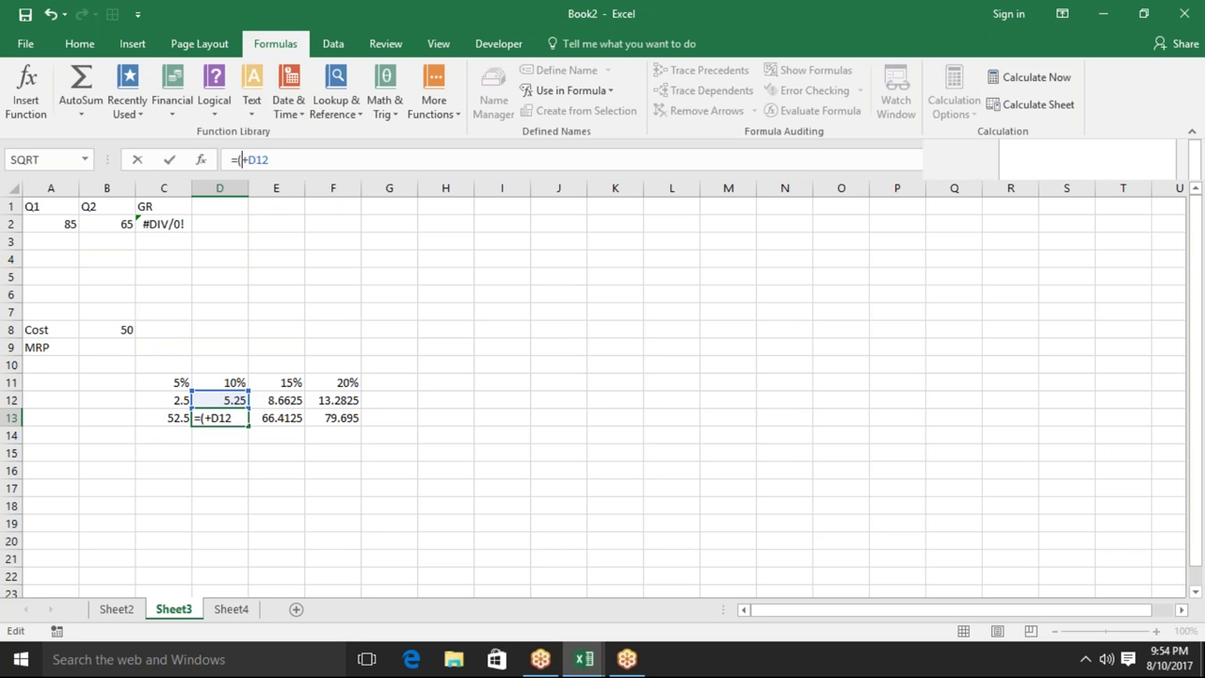
pyautogui.write('(B8*5%)+B8)')
pyautogui.press('Return')
# Swap D13's D12 reference for D12's bracketed expression, keeping 57.75
pyautogui.press('Up')
pyautogui.press('Up')
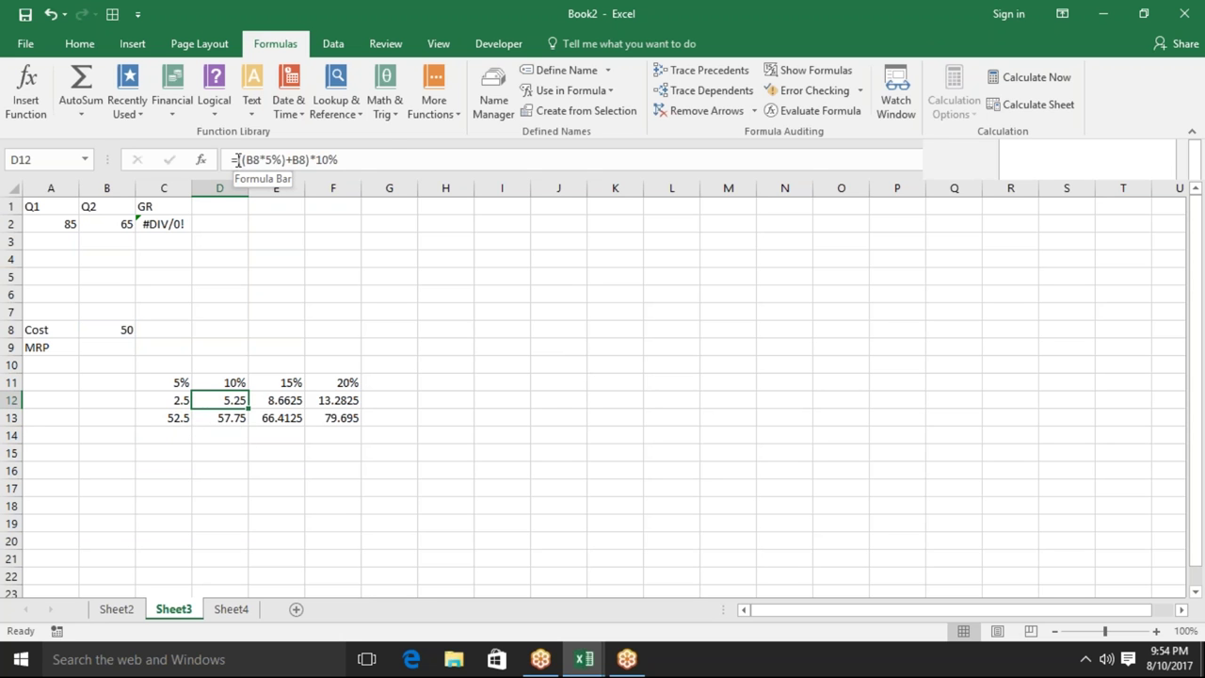
pyautogui.moveTo(237, 159); pyautogui.dragTo(415, 164)
pyautogui.hotkey('ctrl', 'c')
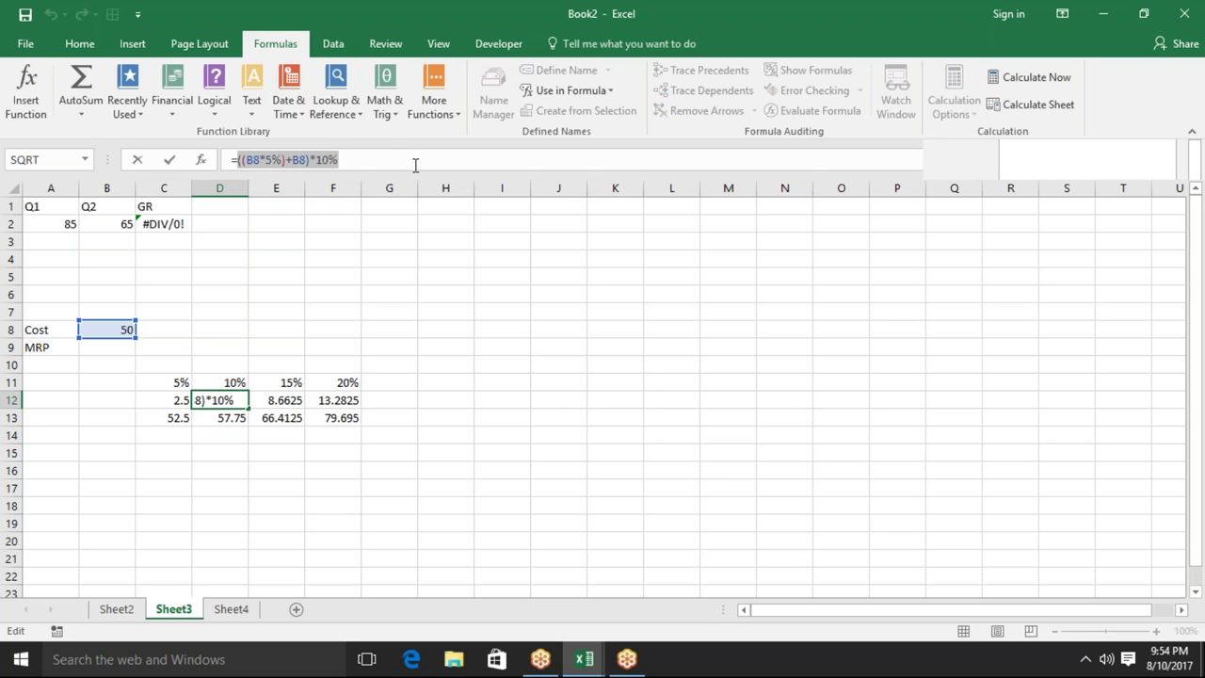
pyautogui.press('Escape')
pyautogui.press('Down')
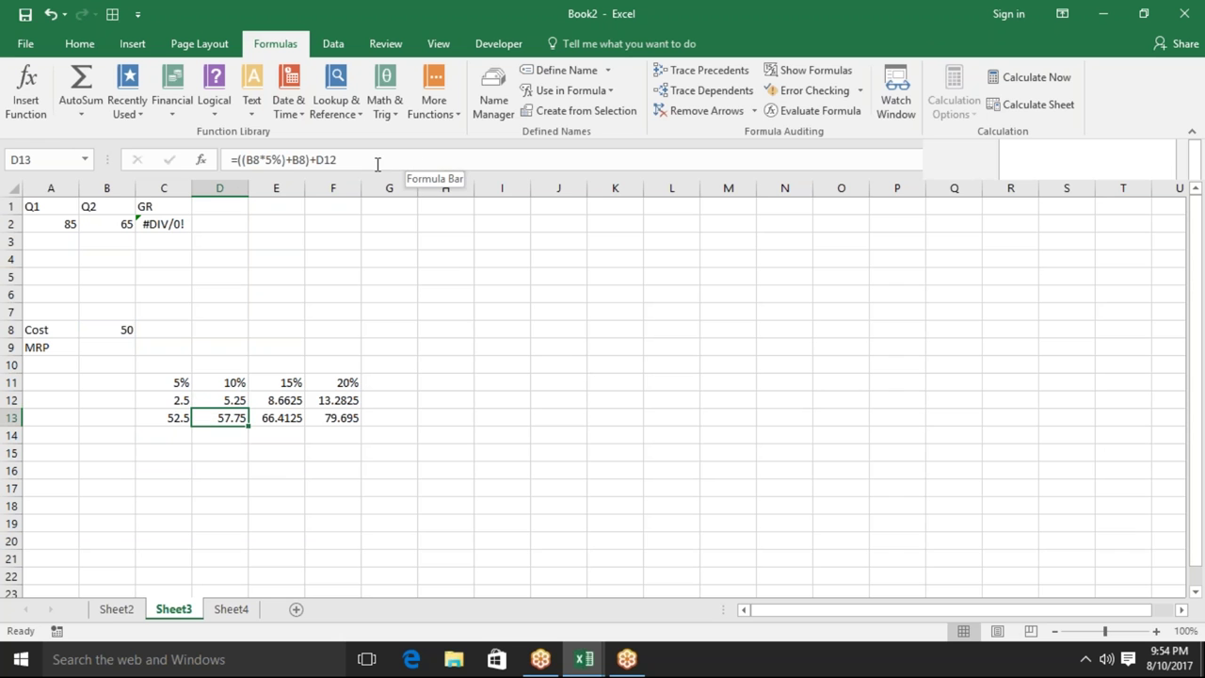
pyautogui.doubleClick(339, 160)
pyautogui.press('BackSpace')
pyautogui.write('(')
pyautogui.hotkey('ctrl', 'v')
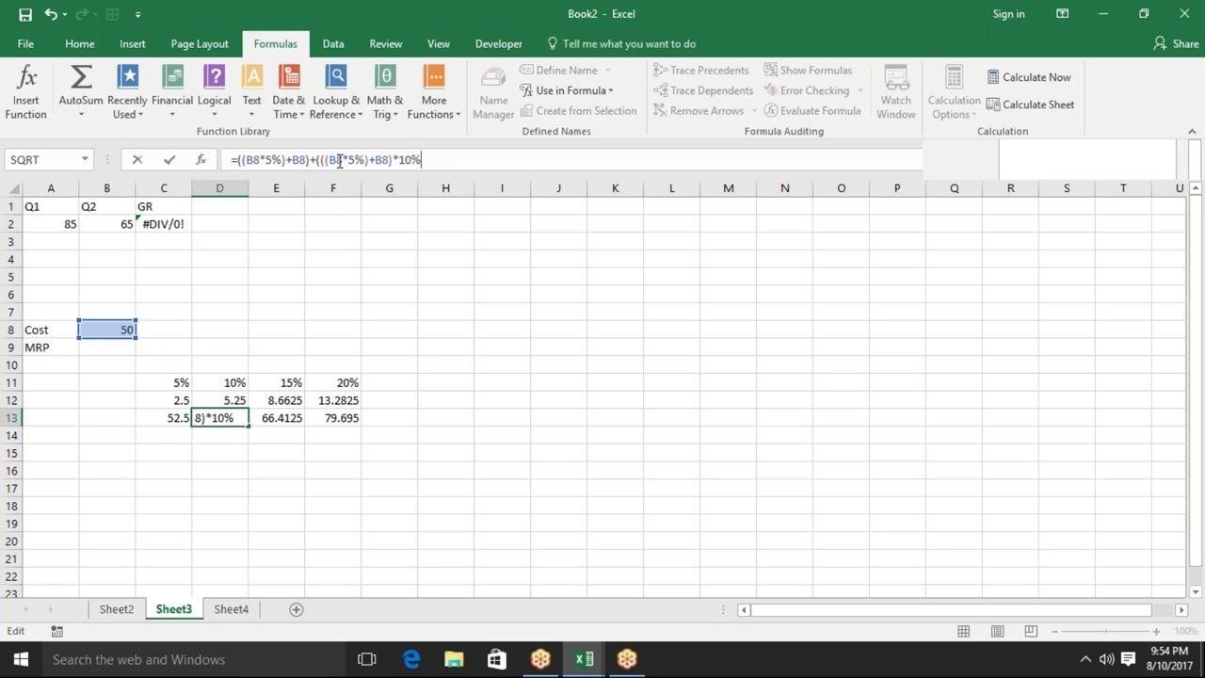
pyautogui.write(')')
pyautogui.press('Return')
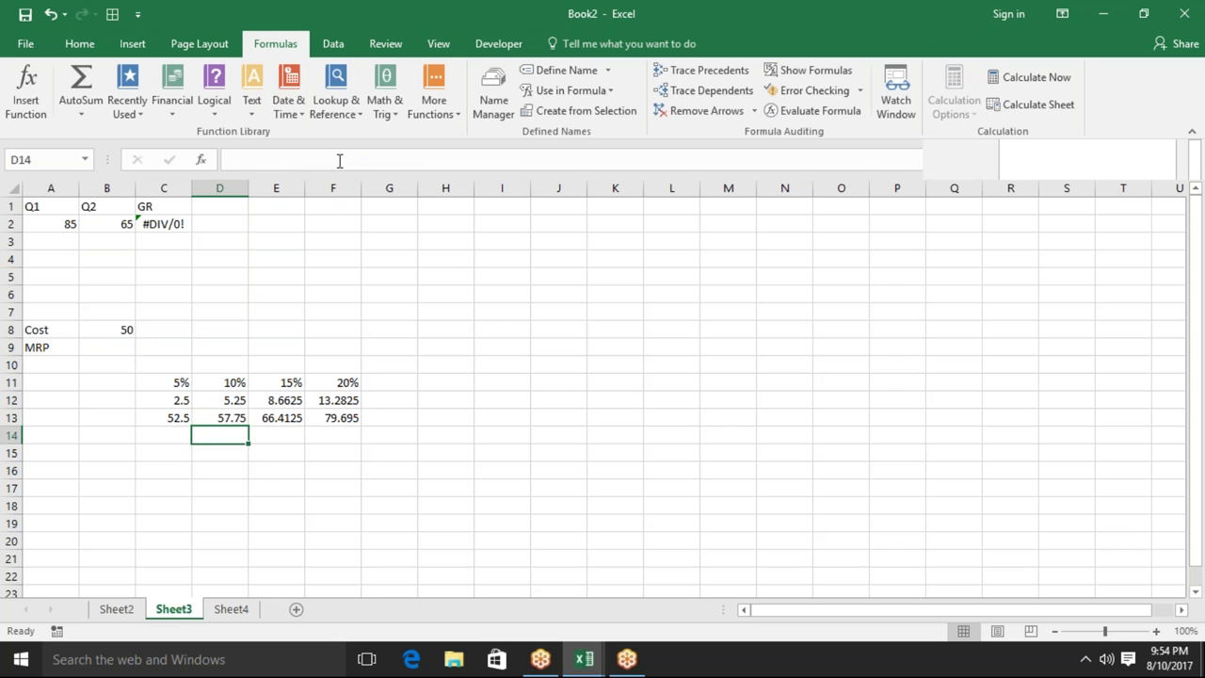
# Replace E12's D13 reference with D13's expanded formula in brackets
pyautogui.click(275, 403)
pyautogui.doubleClick(275, 403)
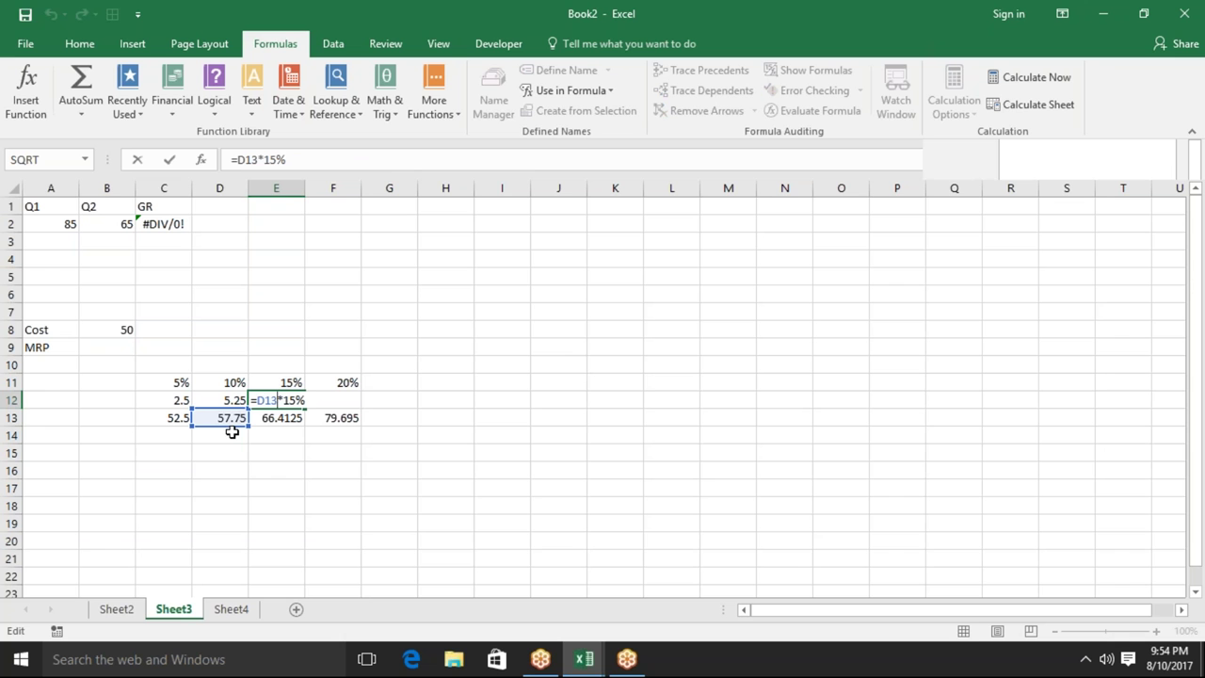
pyautogui.press('Escape')
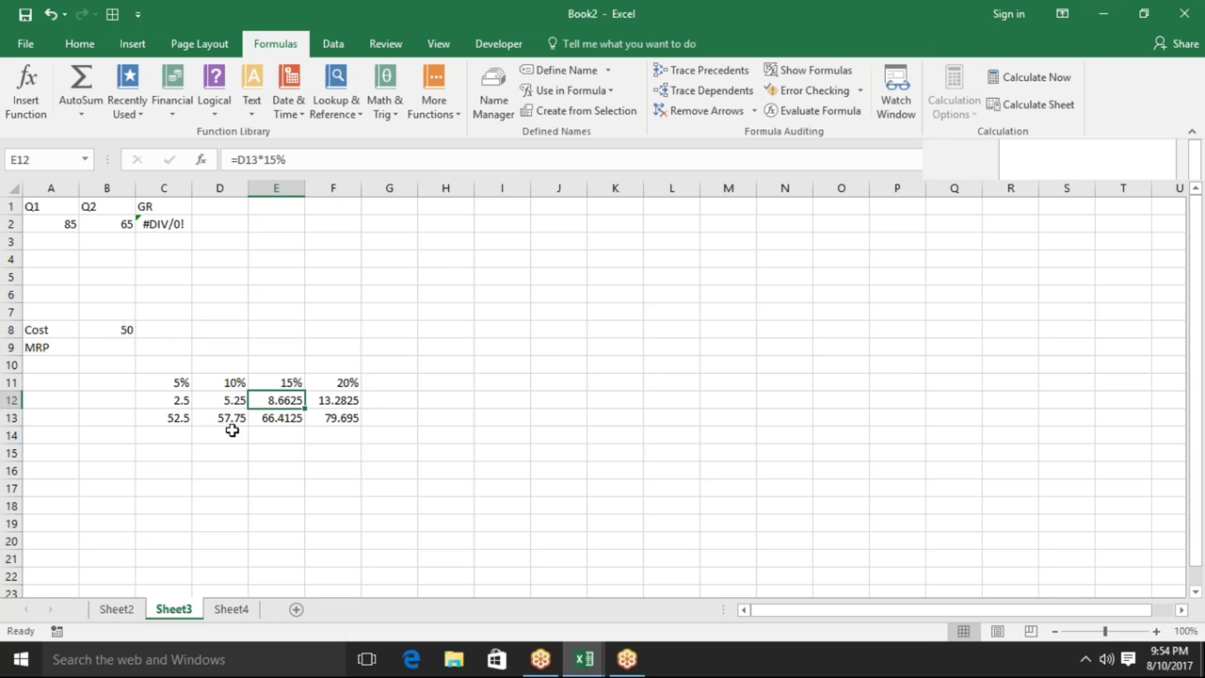
pyautogui.click(233, 422)
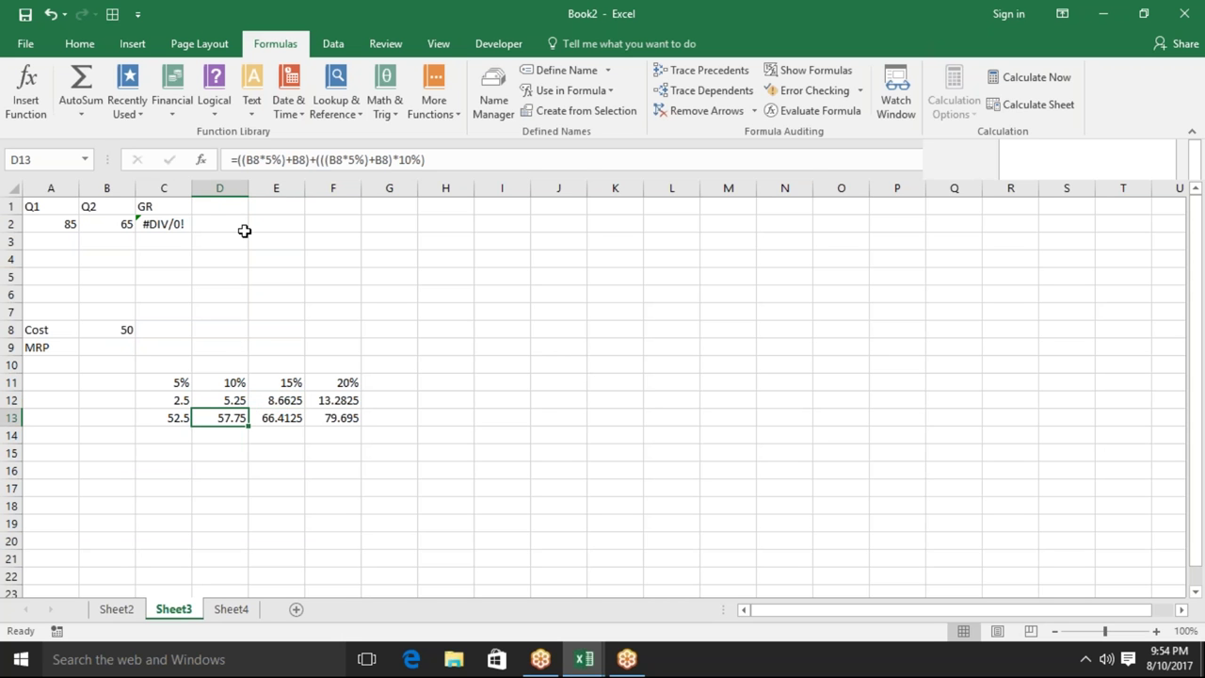
pyautogui.moveTo(239, 159); pyautogui.dragTo(456, 161)
pyautogui.hotkey('ctrl', 'c')
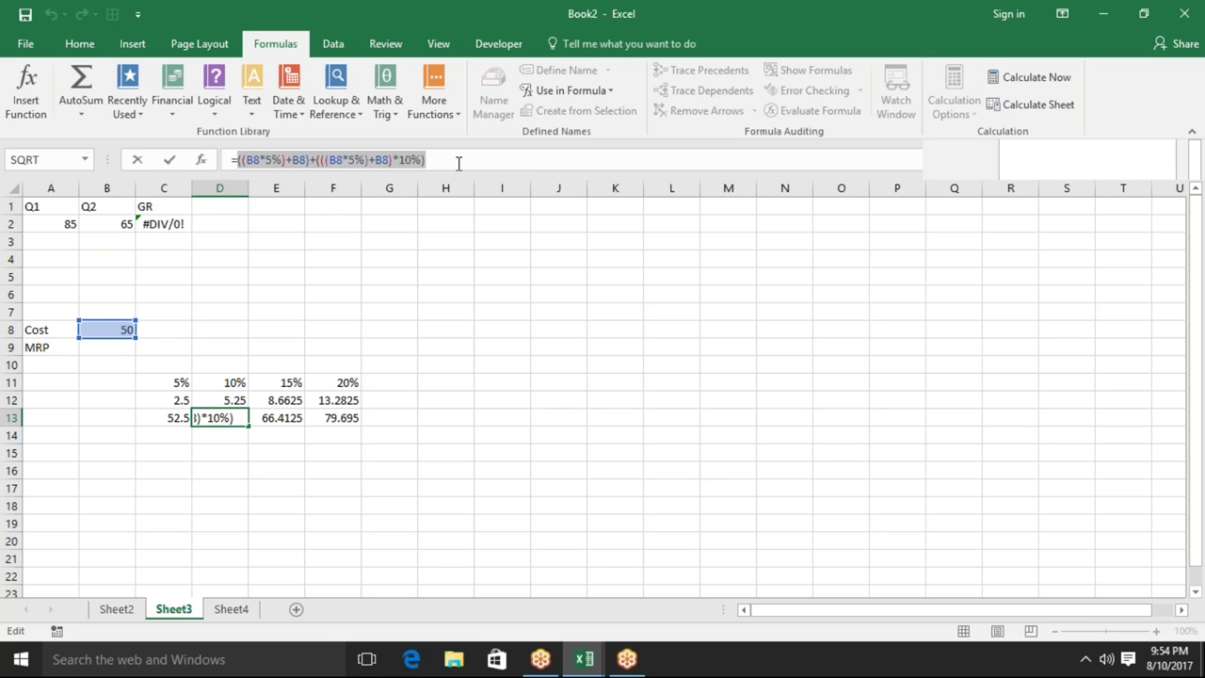
pyautogui.press('Escape')
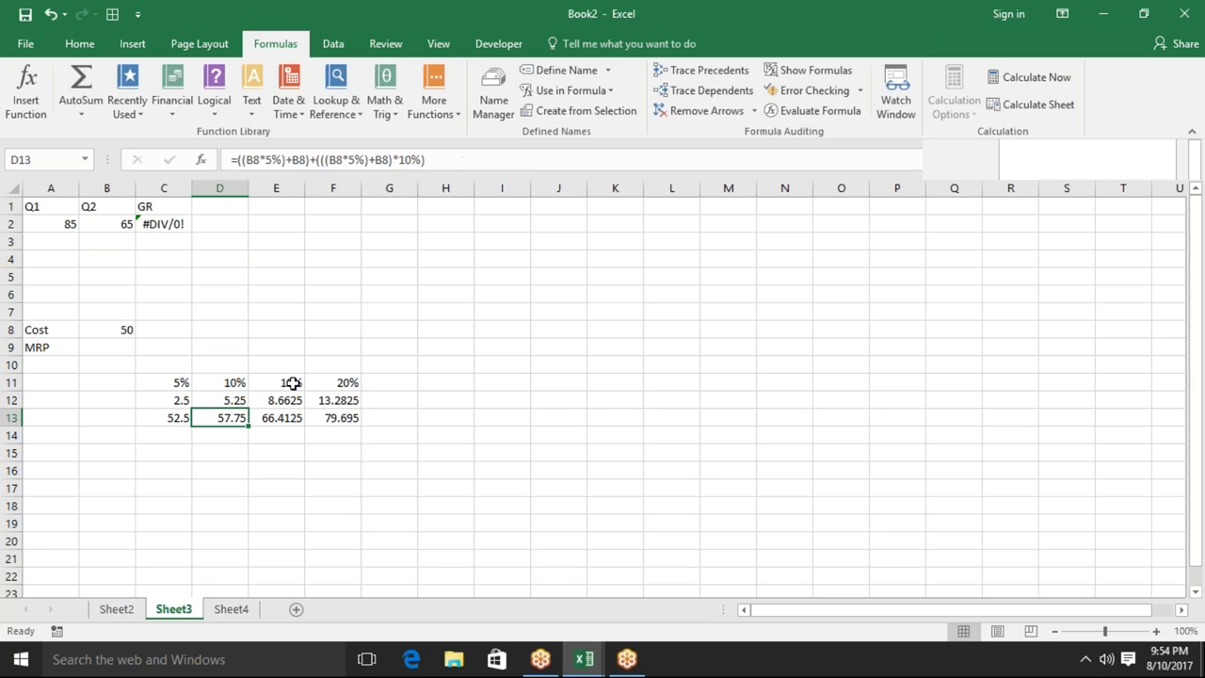
pyautogui.click(294, 397)
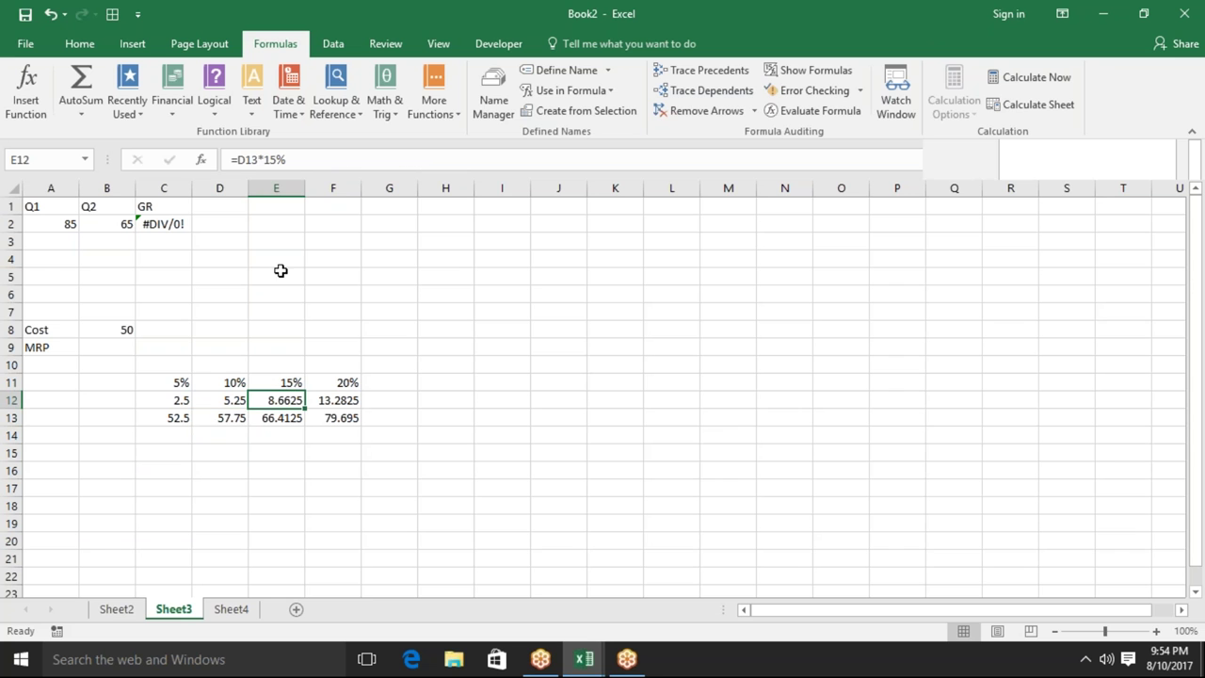
pyautogui.doubleClick(248, 162)
pyautogui.write('(')
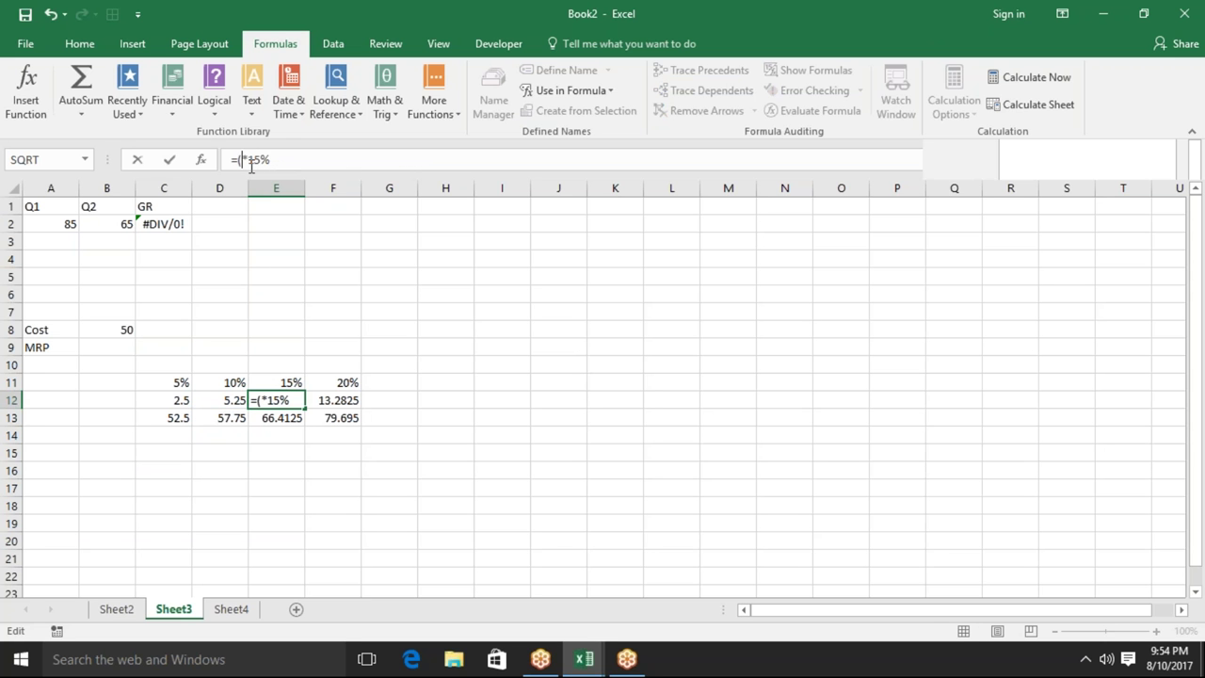
pyautogui.hotkey('ctrl', 'v')
pyautogui.write(')')
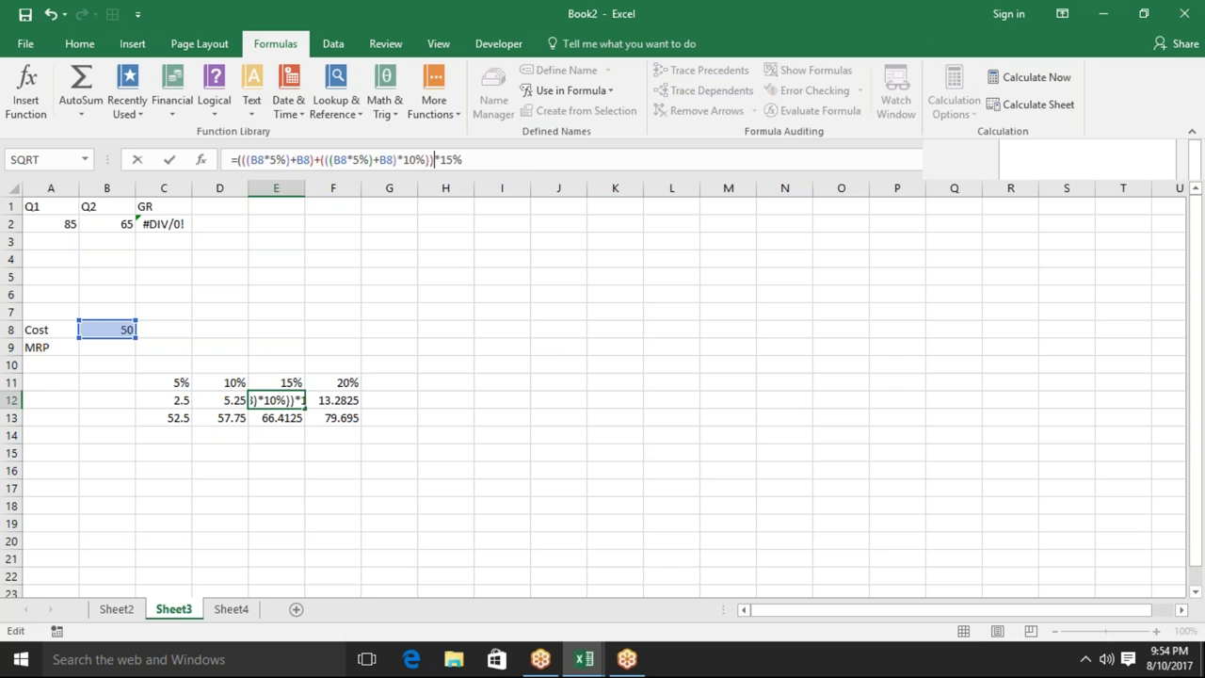
pyautogui.press('Return')
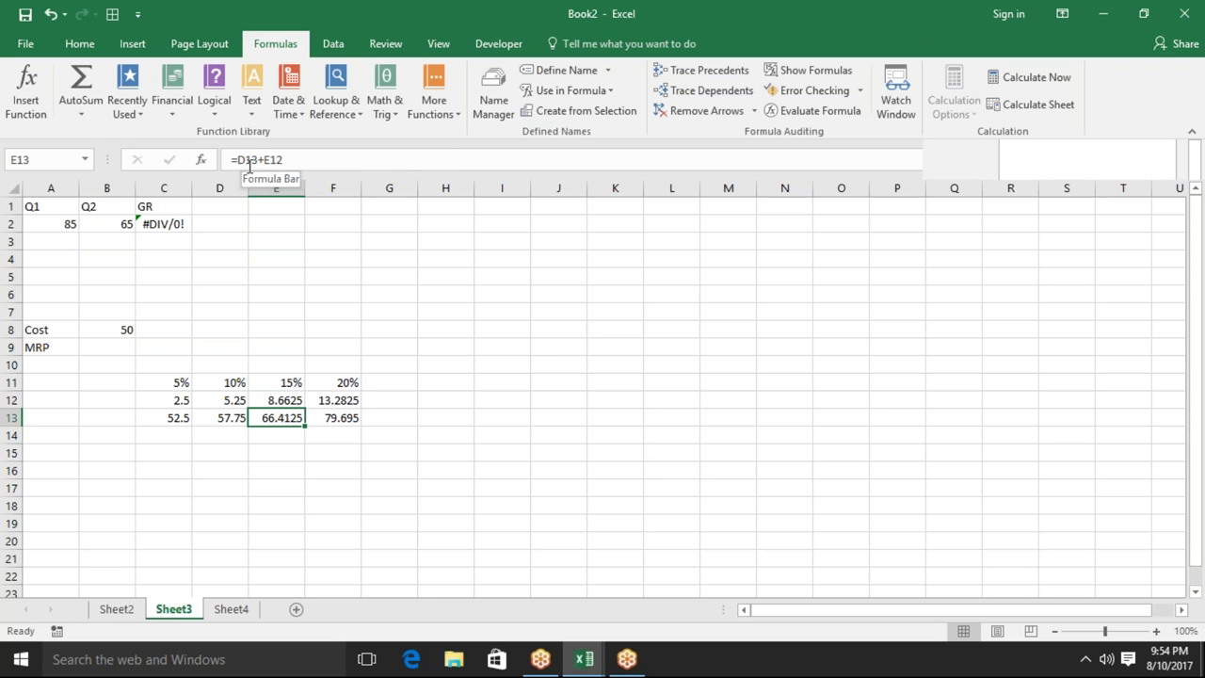
# Replace the D13 reference in E13 with D13's bracketed expanded formula
pyautogui.click(249, 160)
pyautogui.press('BackSpace')
pyautogui.press('BackSpace')
pyautogui.press('Delete')
pyautogui.write('(')
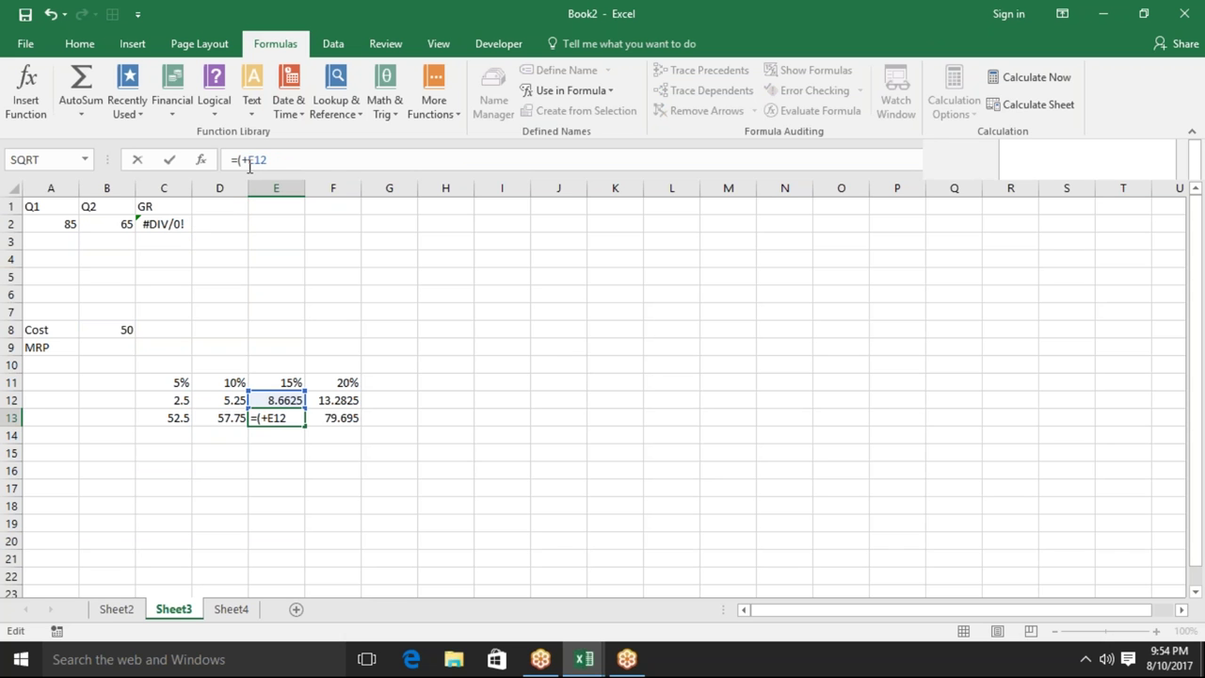
pyautogui.hotkey('ctrl', 'v')
pyautogui.write(')')
pyautogui.press('Return')
pyautogui.press('Up')
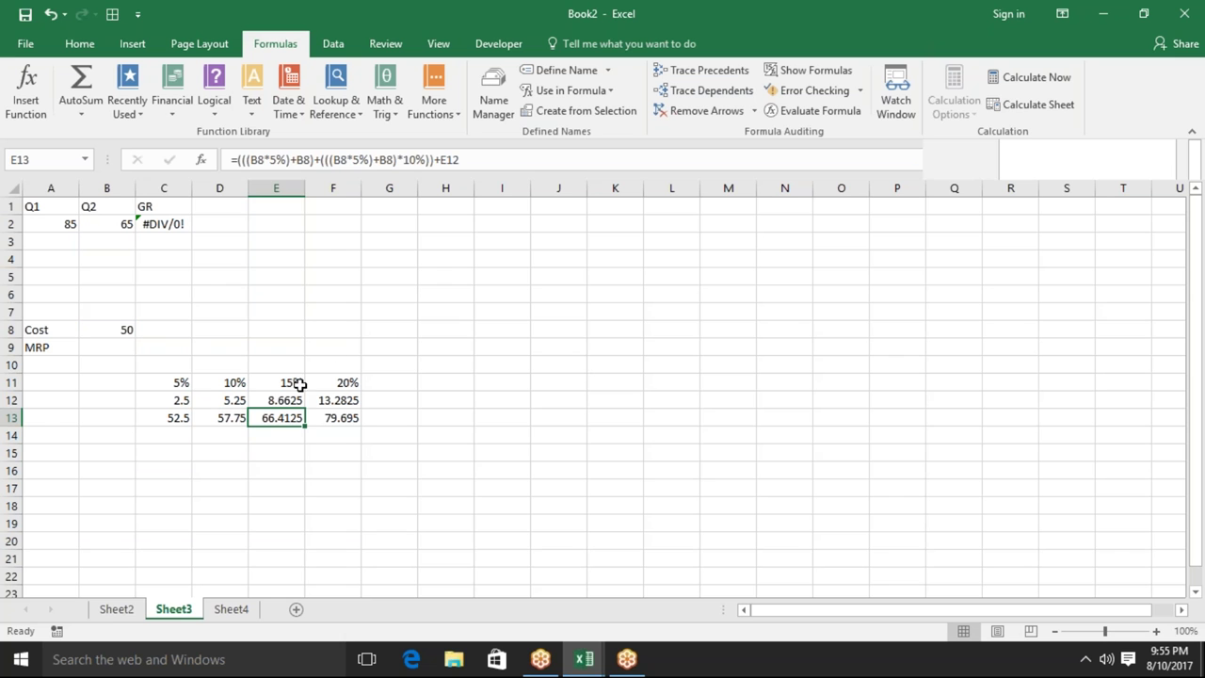
# Substitute E12's expanded formula for the E12 reference in E13, giving 66.4125
pyautogui.click(282, 395)
pyautogui.click(240, 416)
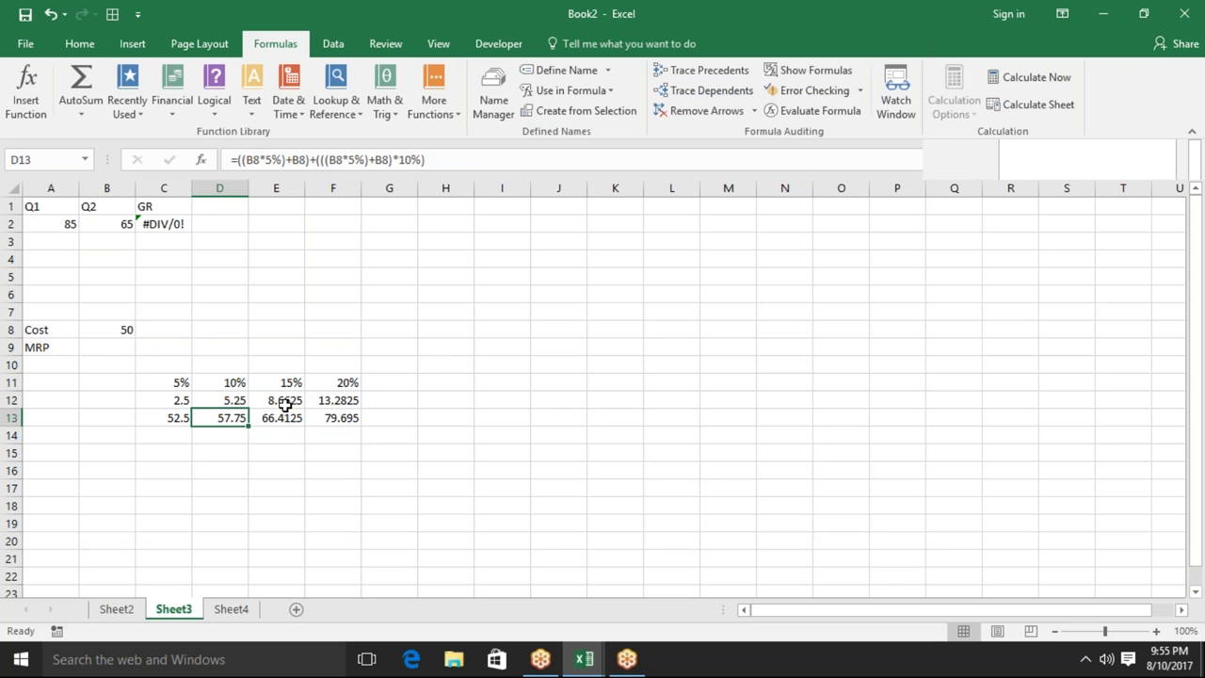
pyautogui.click(287, 401)
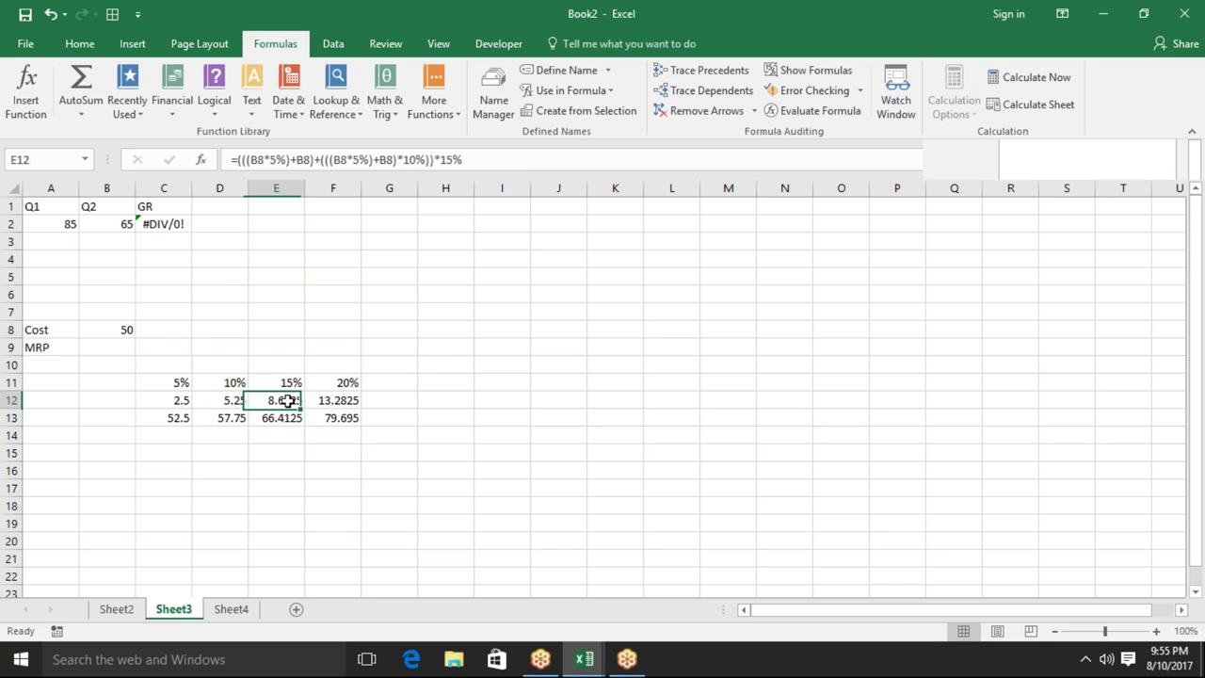
pyautogui.click(237, 160)
pyautogui.moveTo(237, 160); pyautogui.dragTo(565, 158)
pyautogui.hotkey('ctrl', 'c')
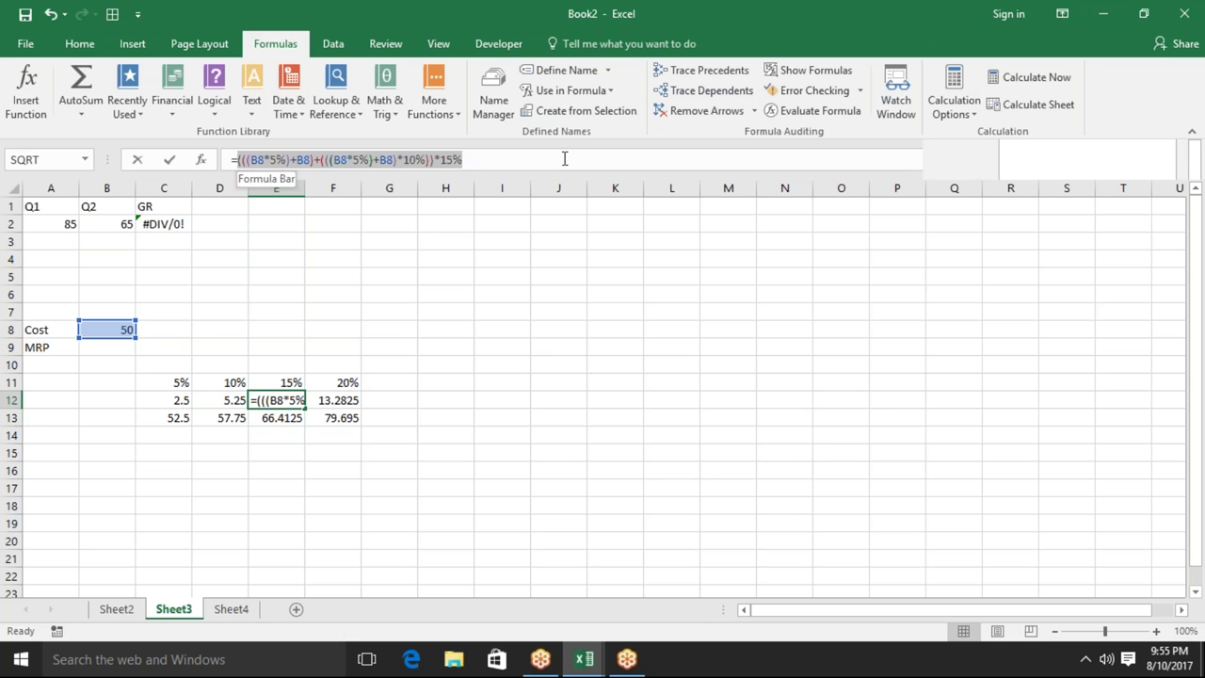
pyautogui.press('Escape')
pyautogui.press('Down')
pyautogui.click(475, 160)
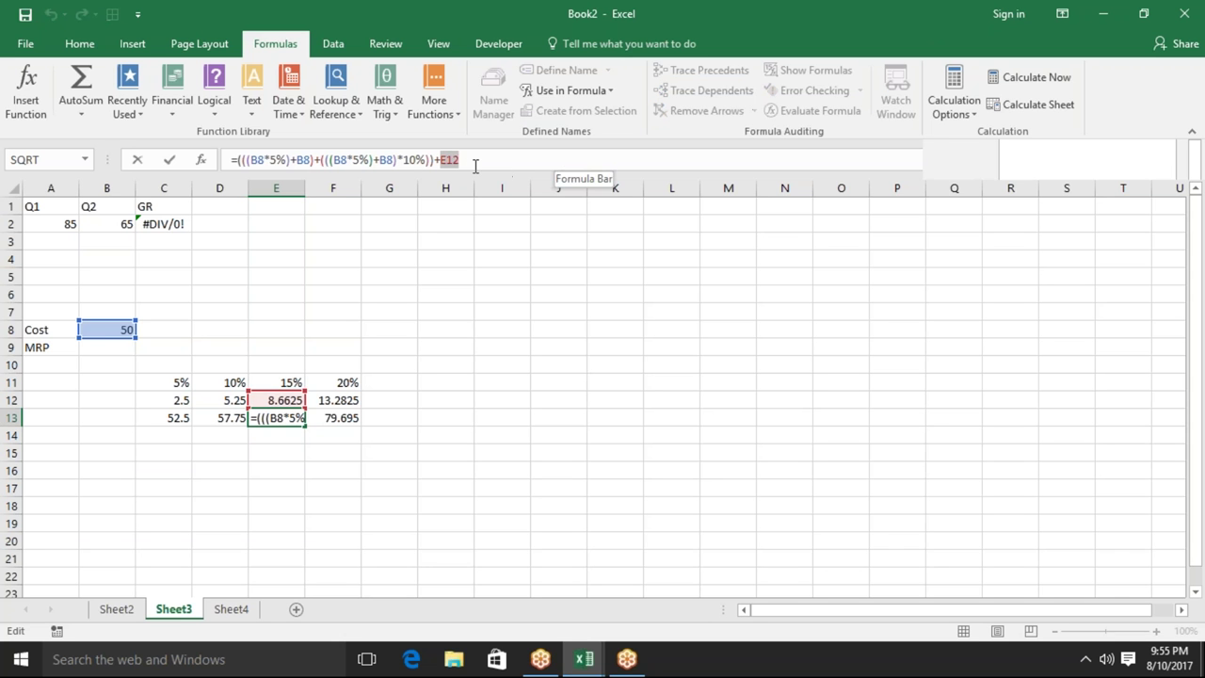
pyautogui.write('(')
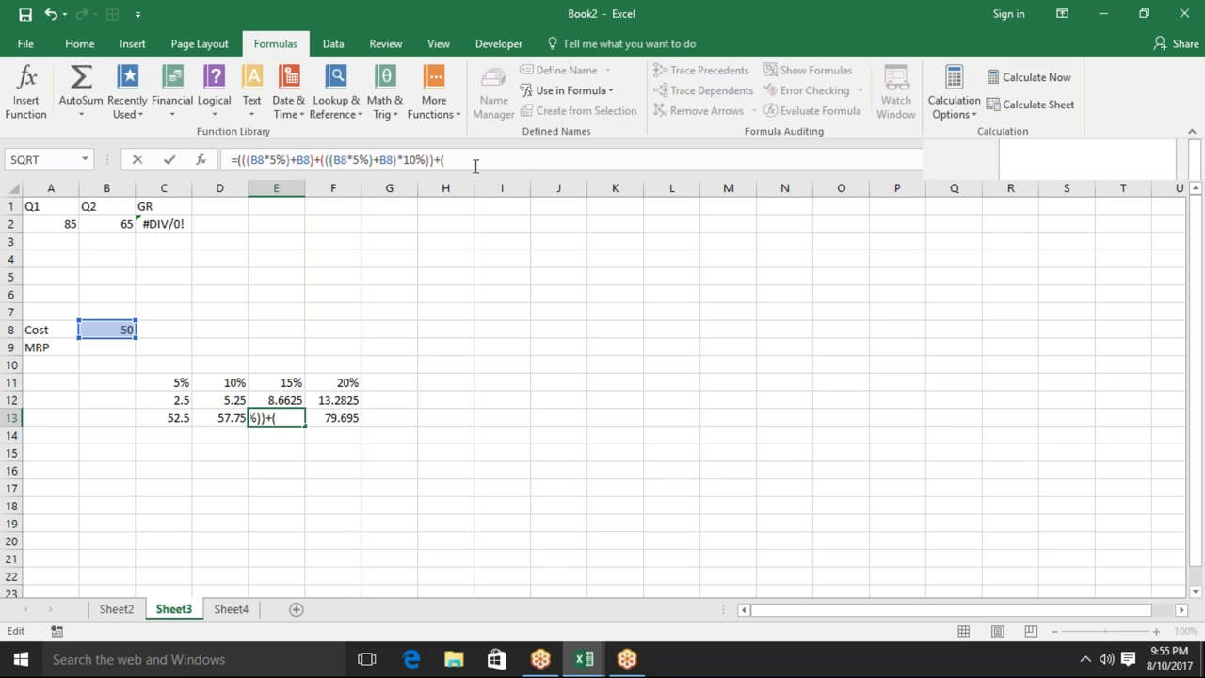
pyautogui.hotkey('ctrl', 'v')
pyautogui.write(')')
pyautogui.press('Return')
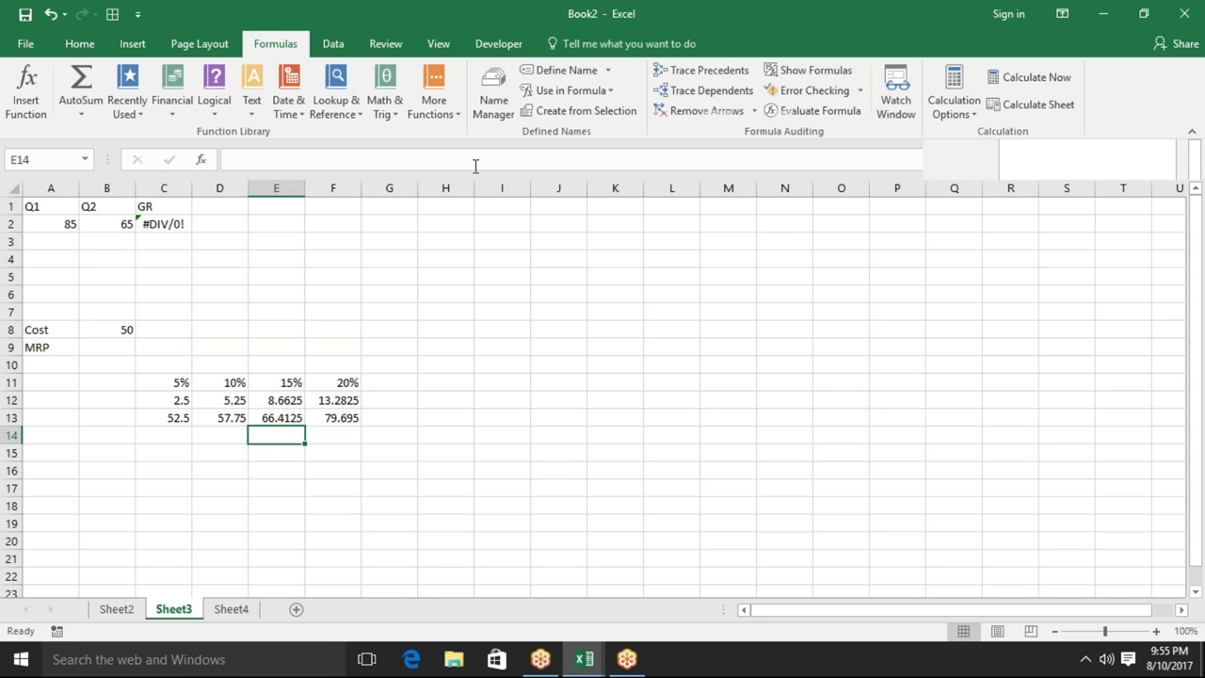
# Copy E13's fully expanded formula text for use in column F
pyautogui.press('Up')
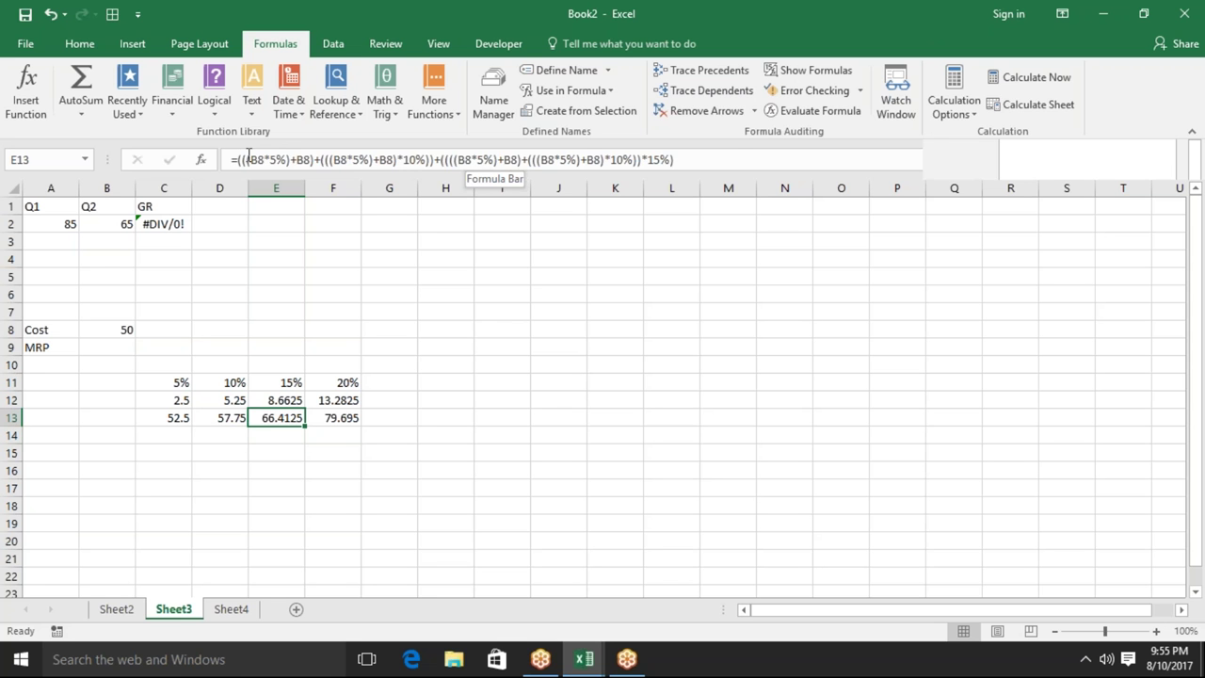
pyautogui.moveTo(237, 160); pyautogui.dragTo(741, 163)
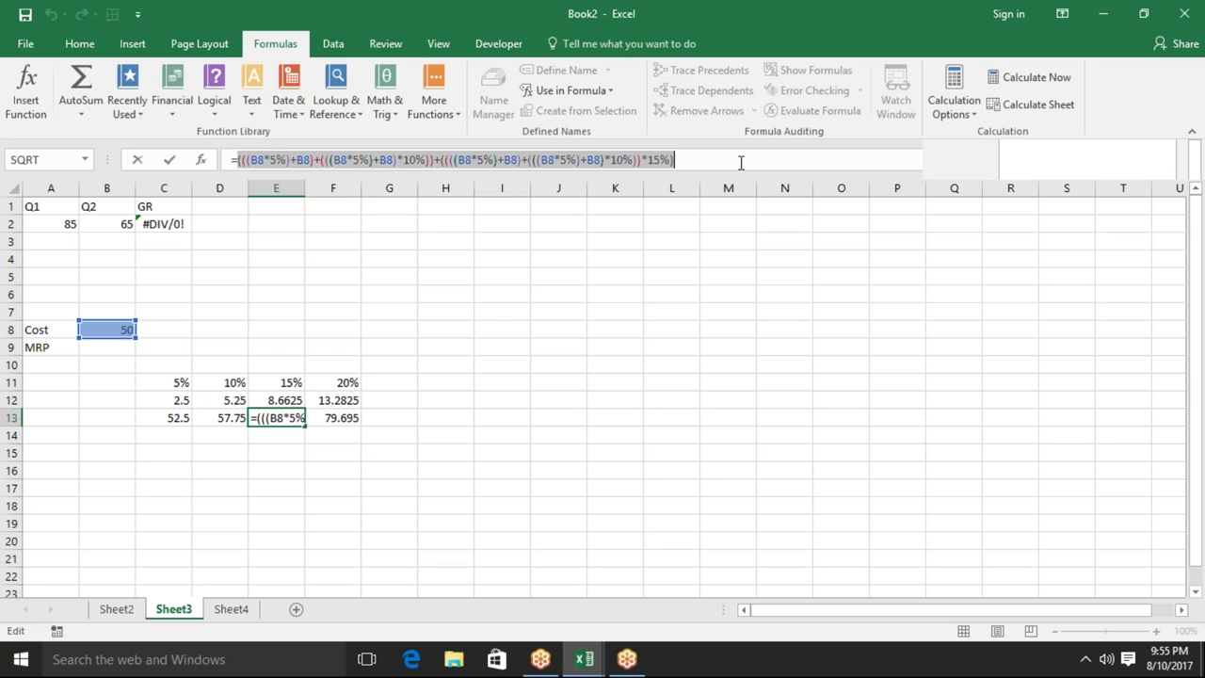
pyautogui.press('Escape')
pyautogui.press('Right')
pyautogui.press('Up')
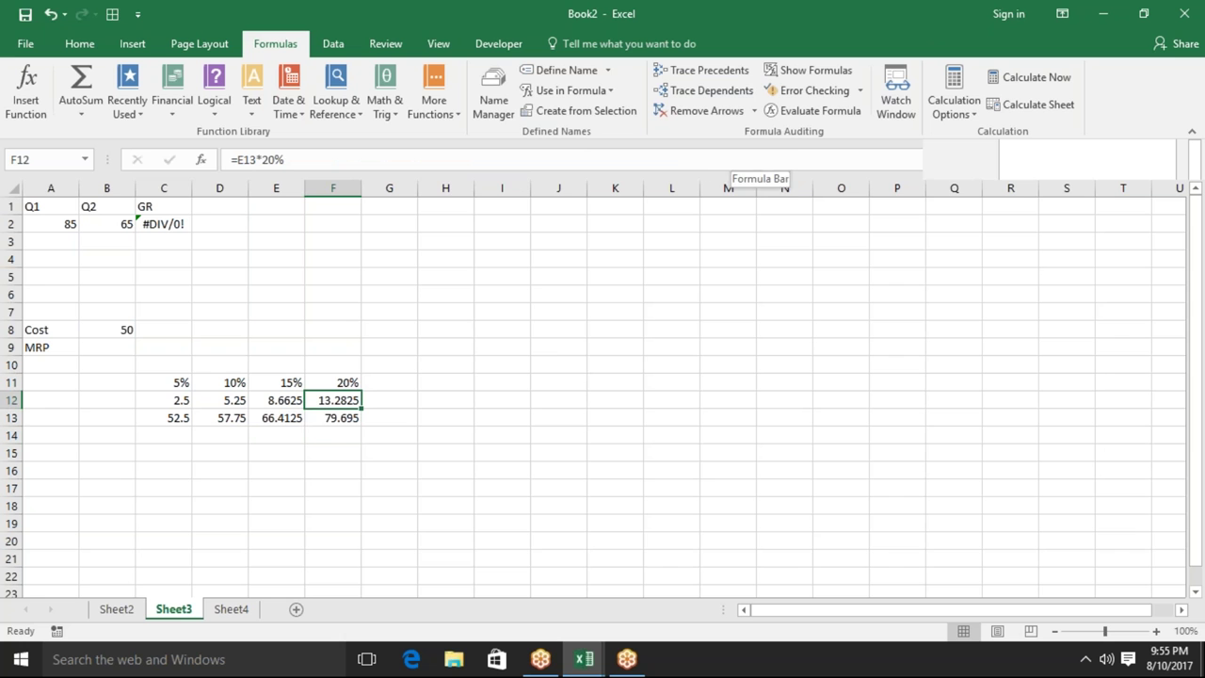
# Replace F12's E13 reference with E13's expanded formula in brackets, keeping 13.2825
pyautogui.doubleClick(238, 161)
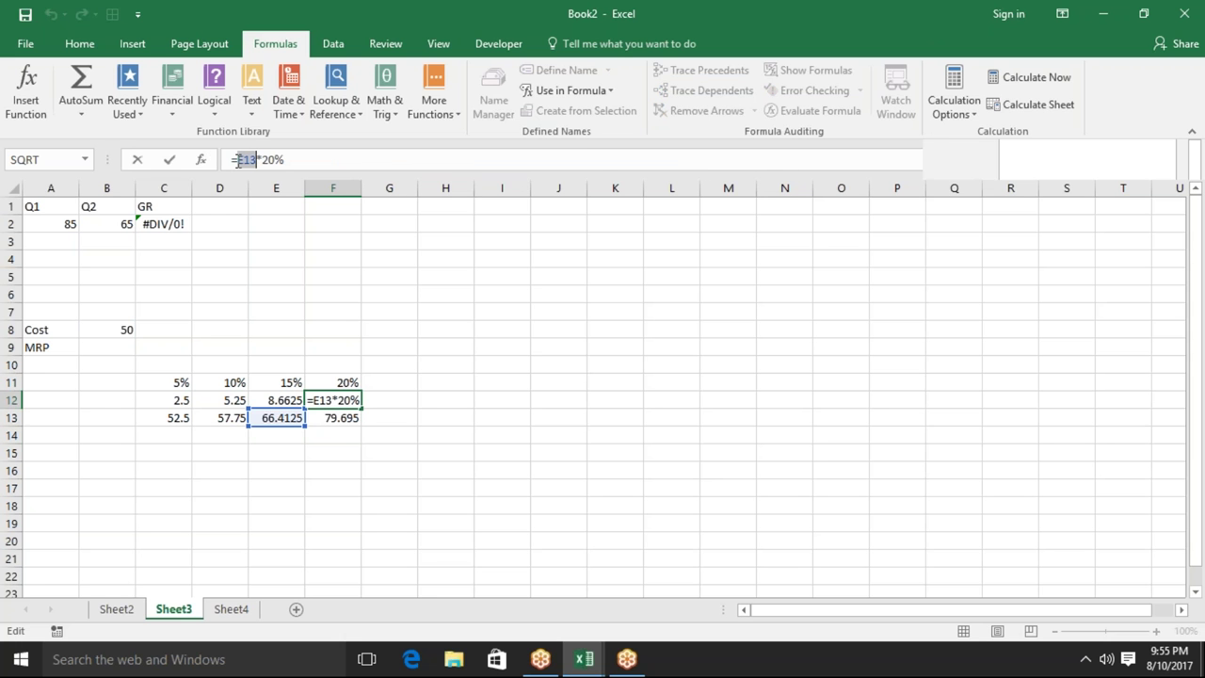
pyautogui.write('(((B8*5%)+B8)+(((B8*5%)+B8)*10%))+((((B8*5%)+B8)+(((B8*5%)+B8)*10%))*15%)')
pyautogui.press('Return')
pyautogui.press('Up')
pyautogui.hotkey('ctrl', 'z')
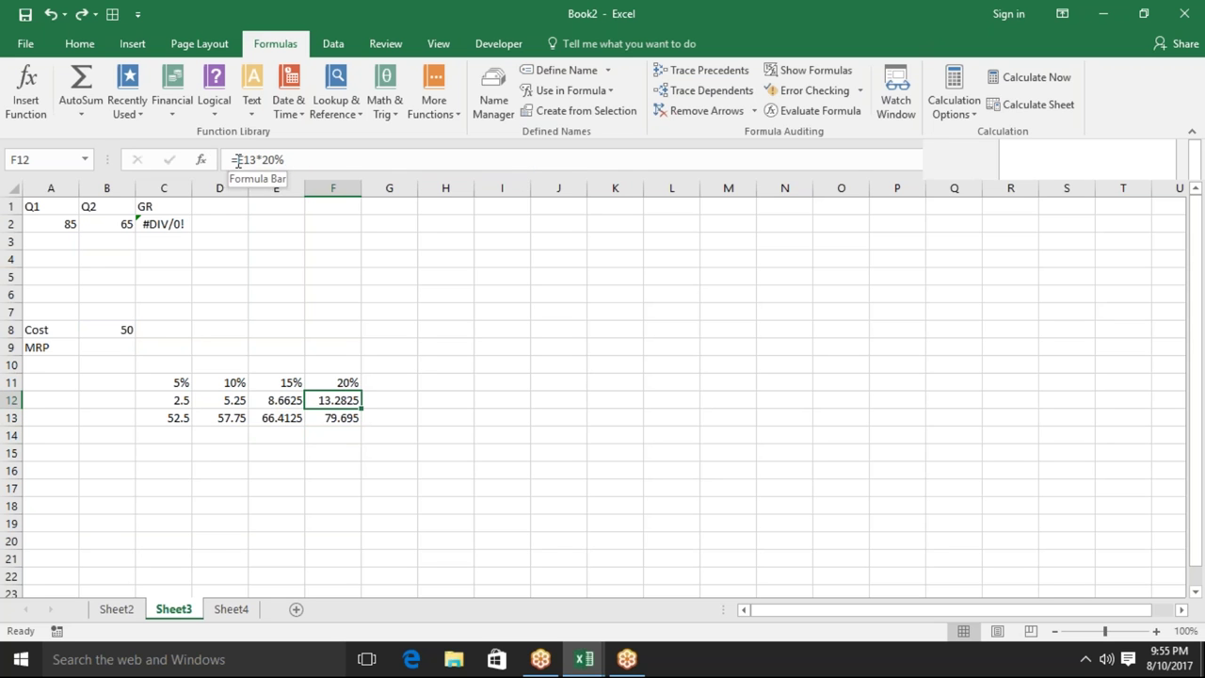
pyautogui.doubleClick(243, 161)
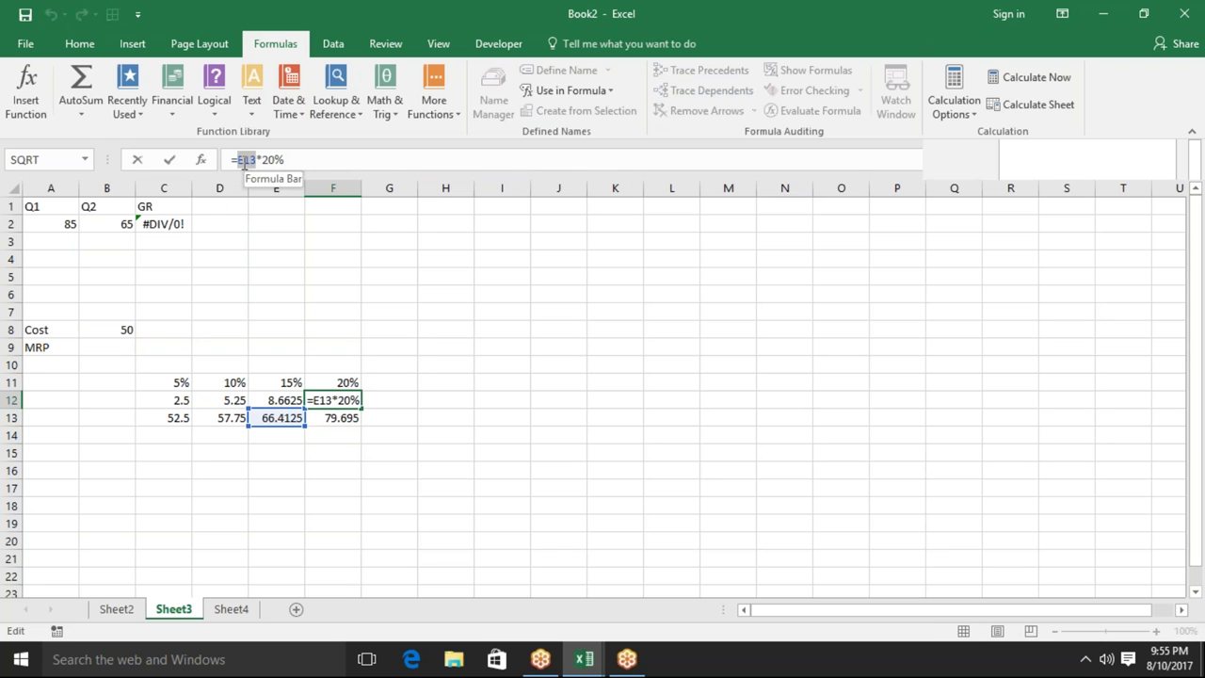
pyautogui.write('(')
pyautogui.write('(((B8*5%)+B8)+(((B8*5%)+B8)*10%))+((((B8*5%)+B8)+(((B8*5%)+B8)*10%))*15%)')
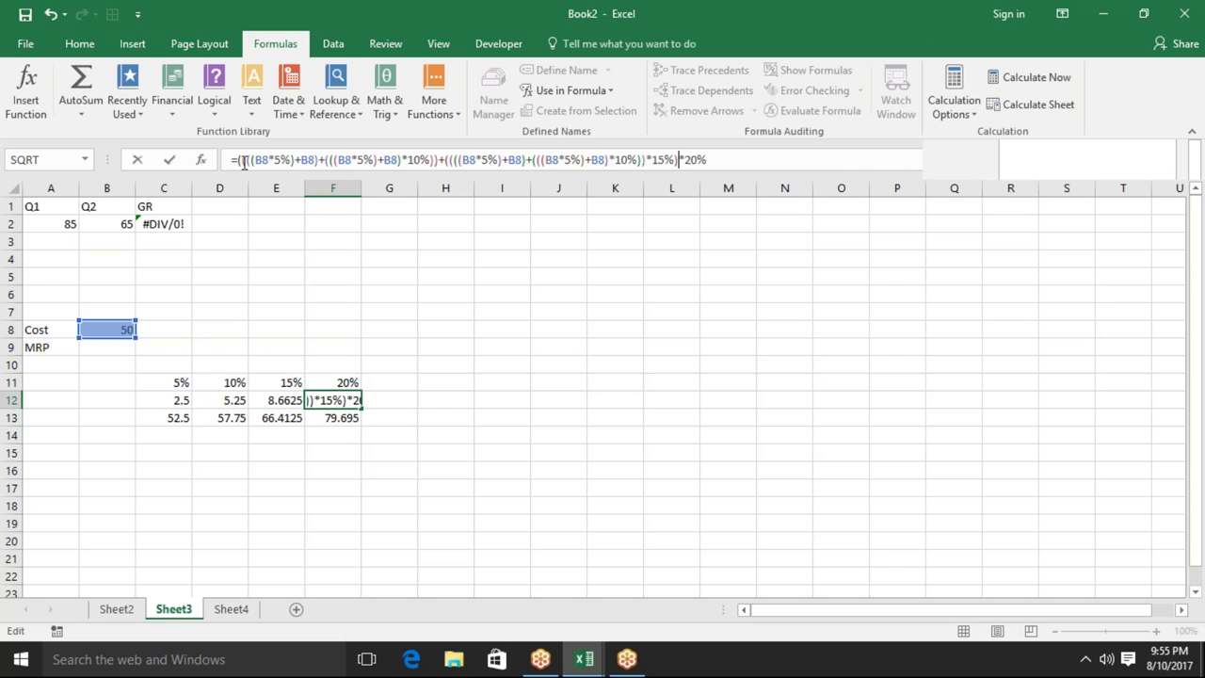
pyautogui.write(')')
pyautogui.press('Return')
pyautogui.press('Up')
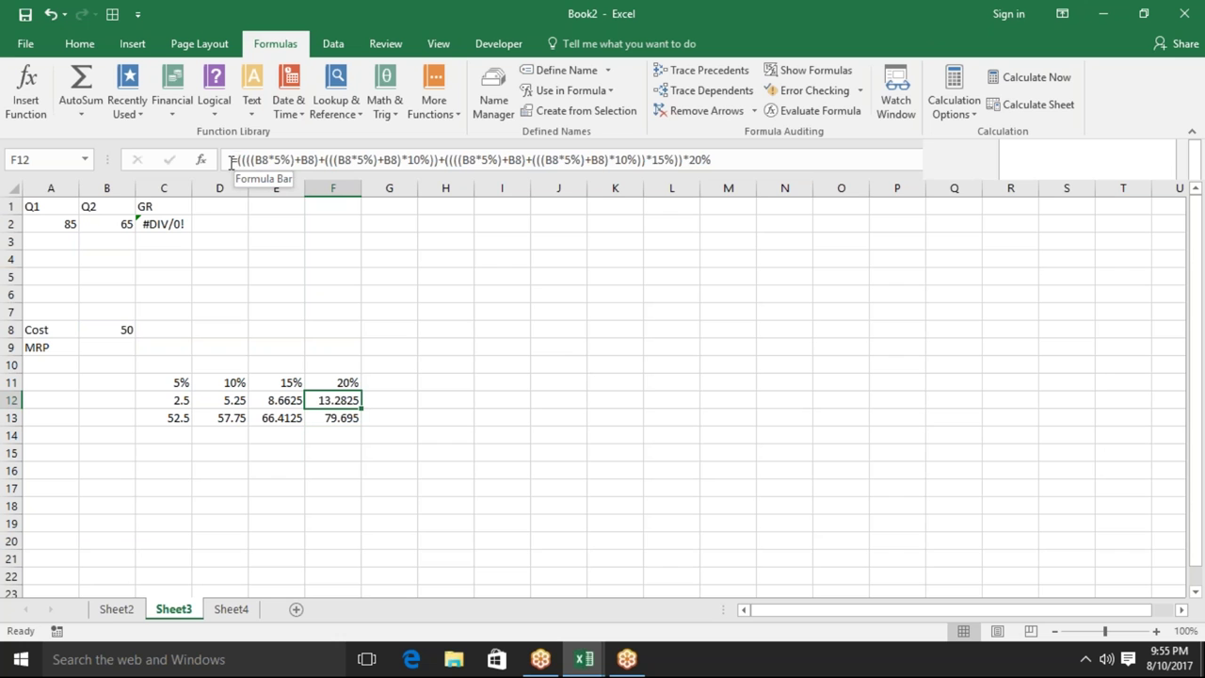
# Copy F12's expanded formula and substitute it for the F12 reference in F13
pyautogui.moveTo(237, 160); pyautogui.dragTo(634, 201)
pyautogui.hotkey('ctrl', 'c')
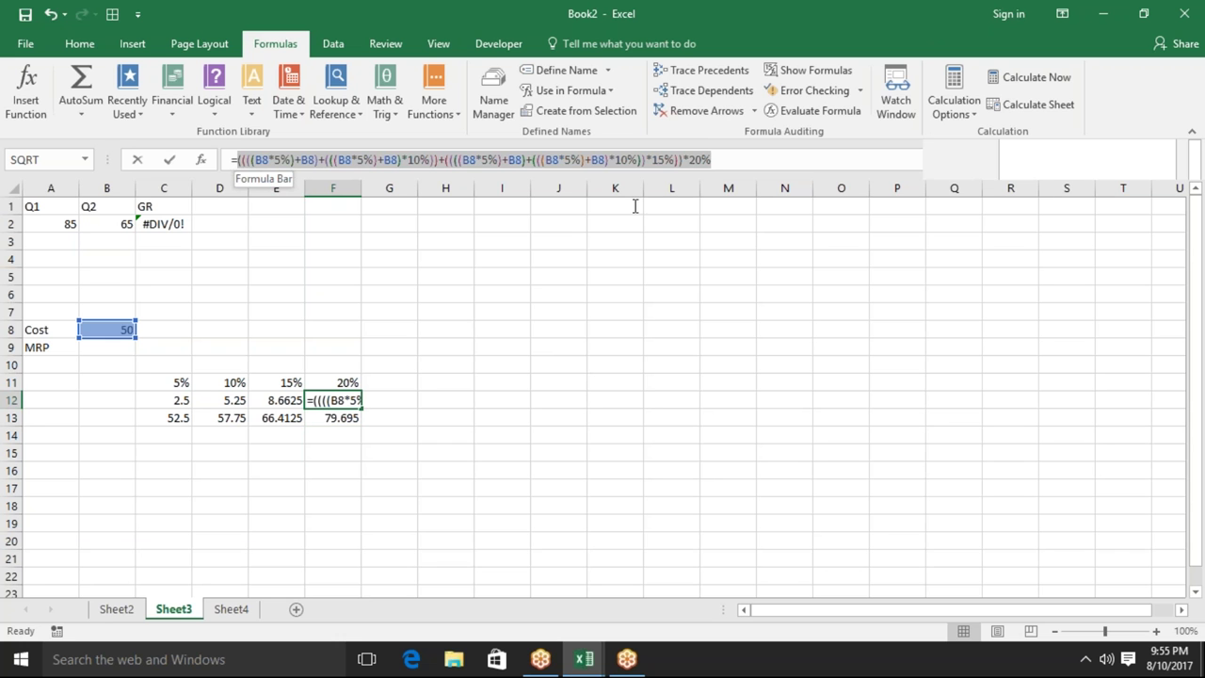
pyautogui.press('Escape')
pyautogui.press('Down')
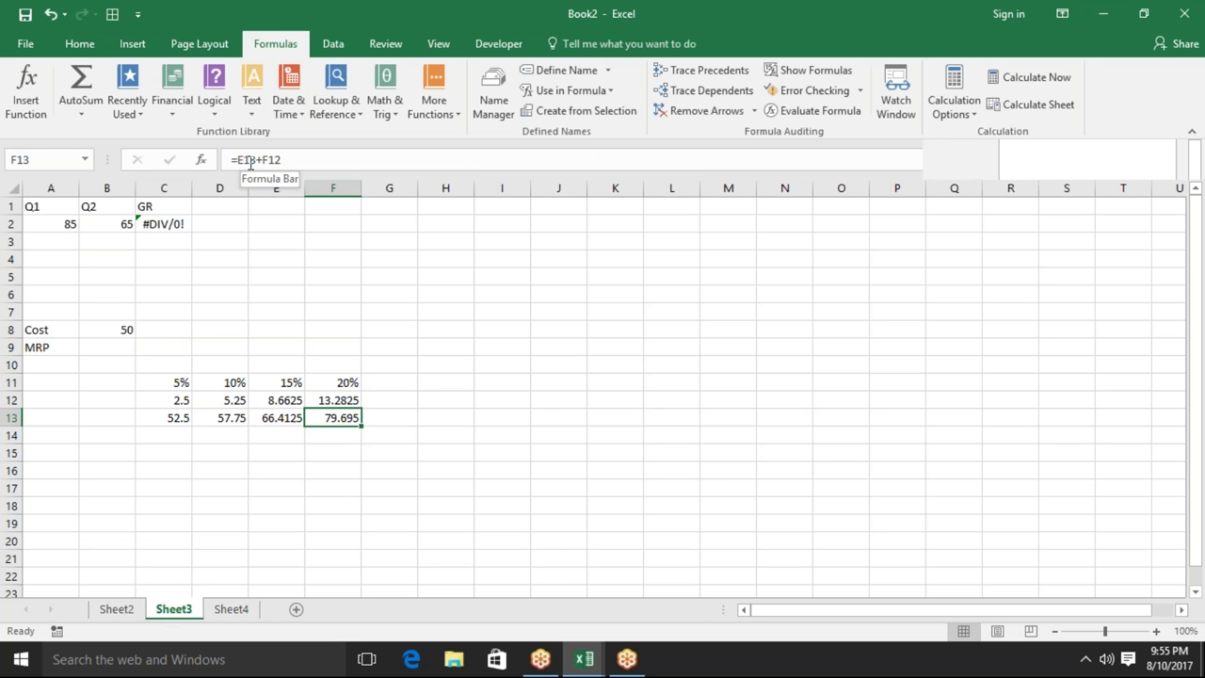
pyautogui.doubleClick(265, 161)
pyautogui.write('(')
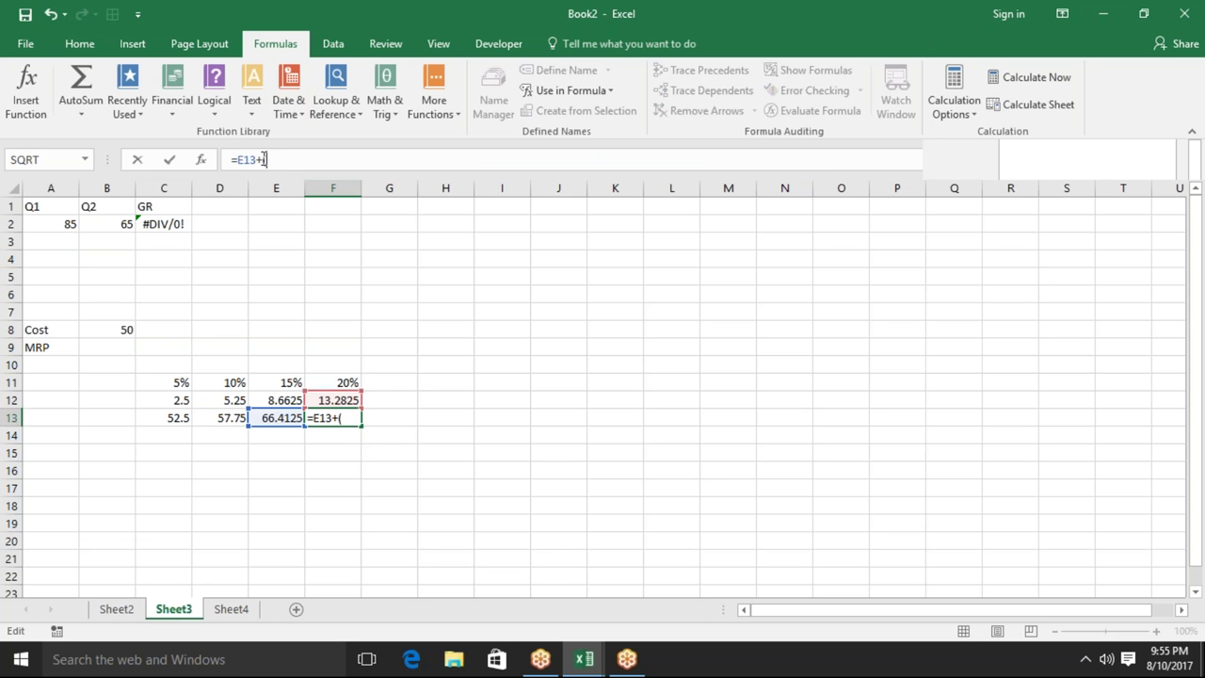
pyautogui.hotkey('ctrl', 'v')
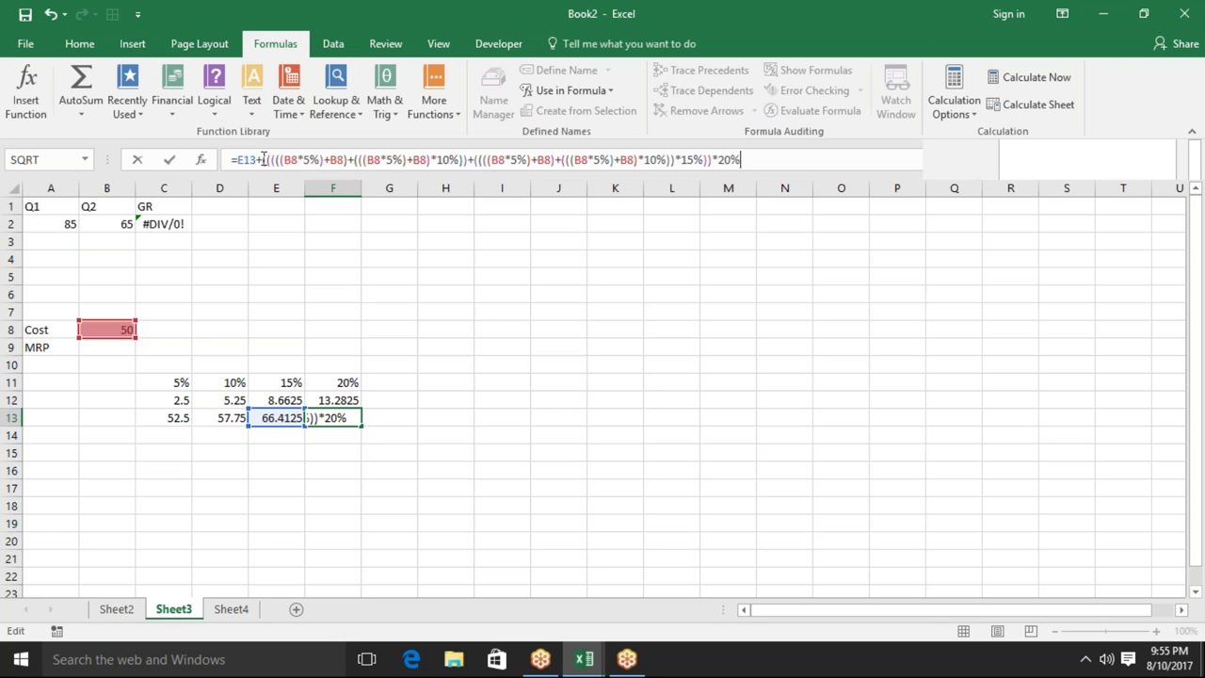
pyautogui.press('Return')
pyautogui.press('Up')
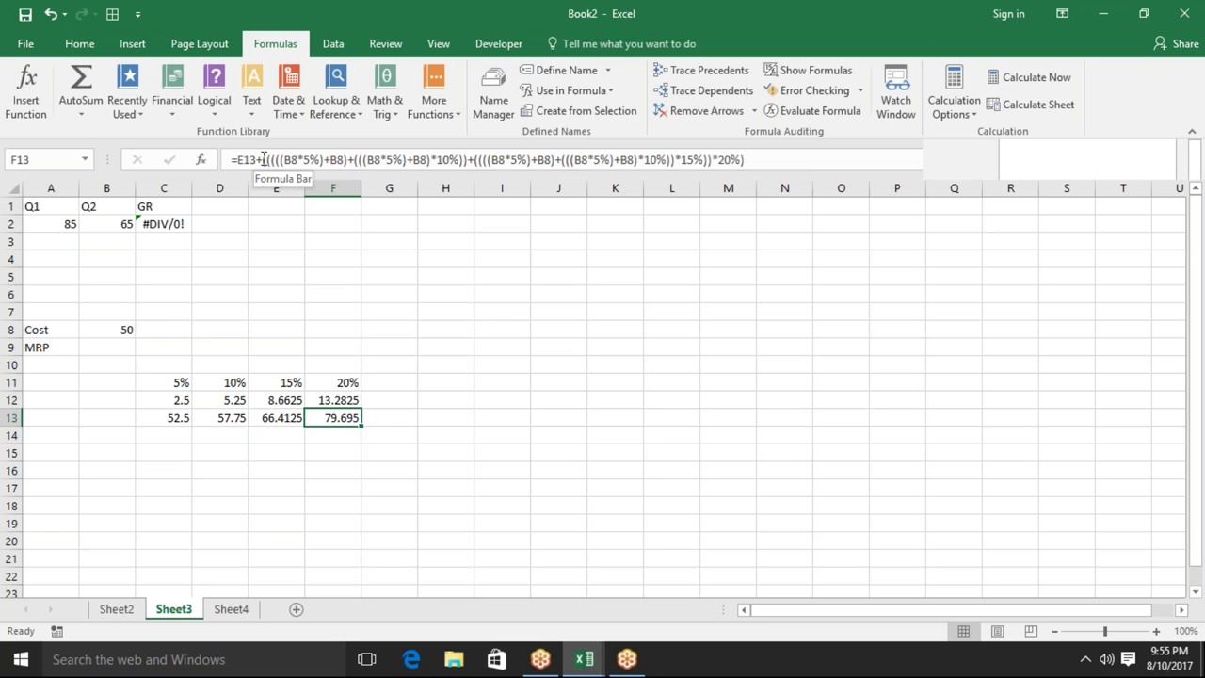
# Substitute E13's expanded formula for F13's E13 reference, still giving 79.695
pyautogui.press('Left')
pyautogui.click(242, 160)
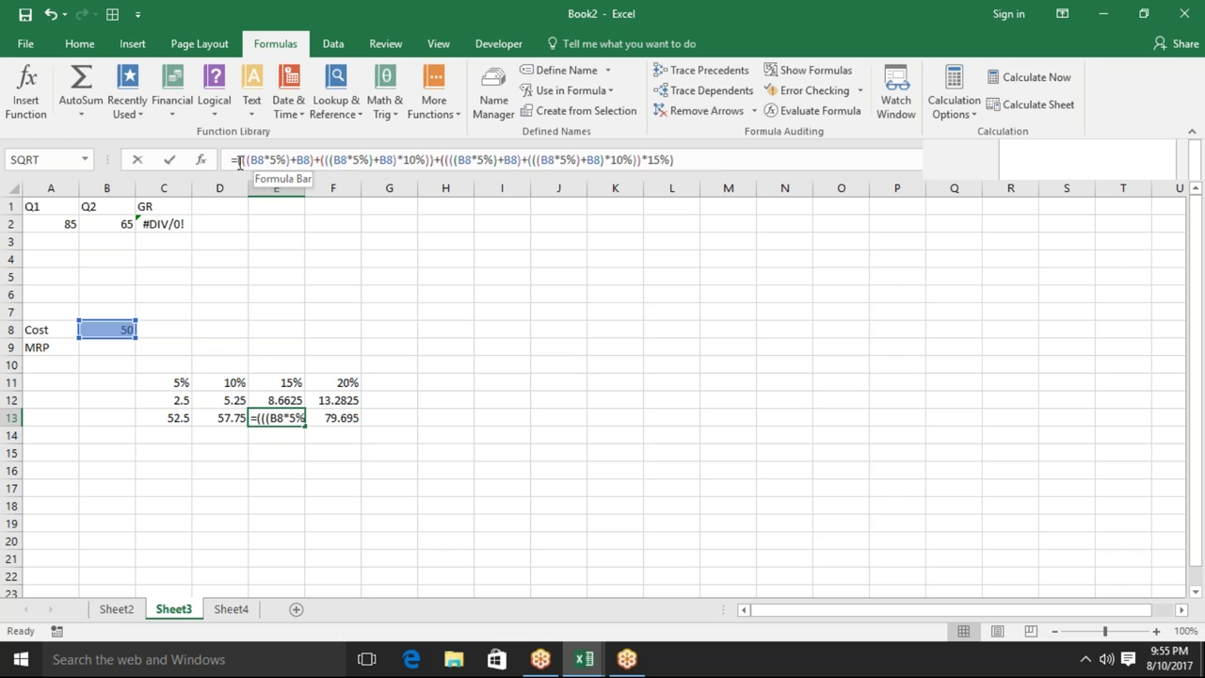
pyautogui.keyDown('shift'); pyautogui.click(722, 164); pyautogui.keyUp('shift')
pyautogui.click(723, 164)
pyautogui.press('Escape')
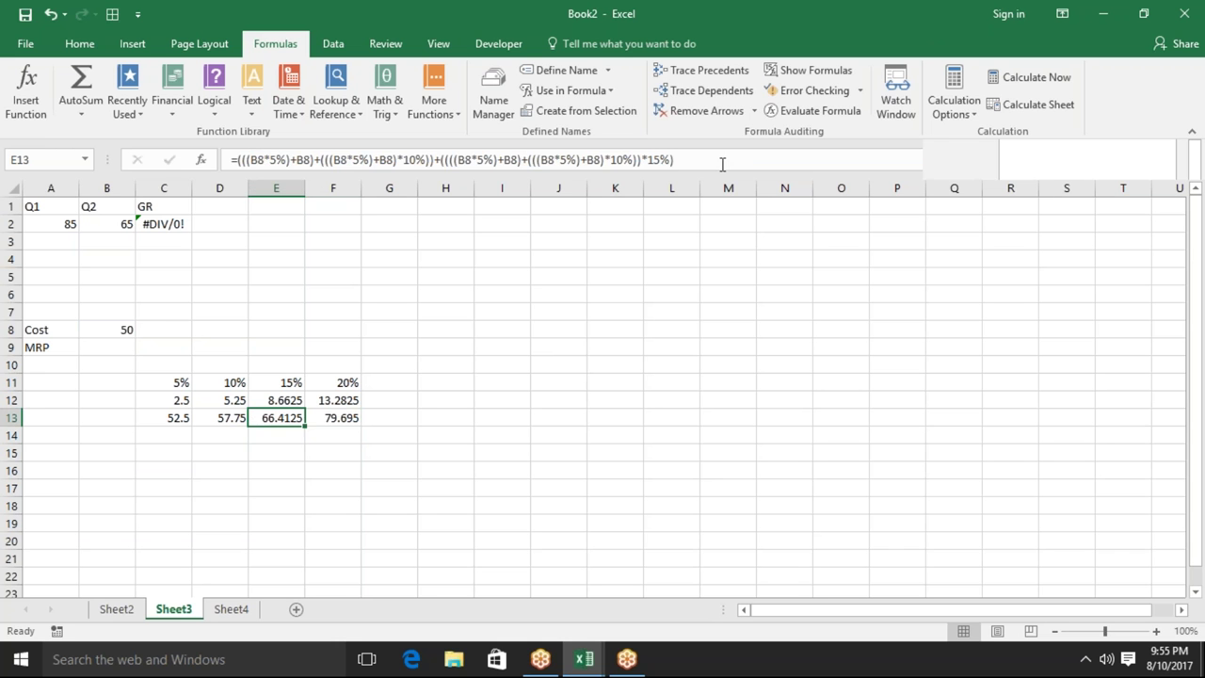
pyautogui.press('Right')
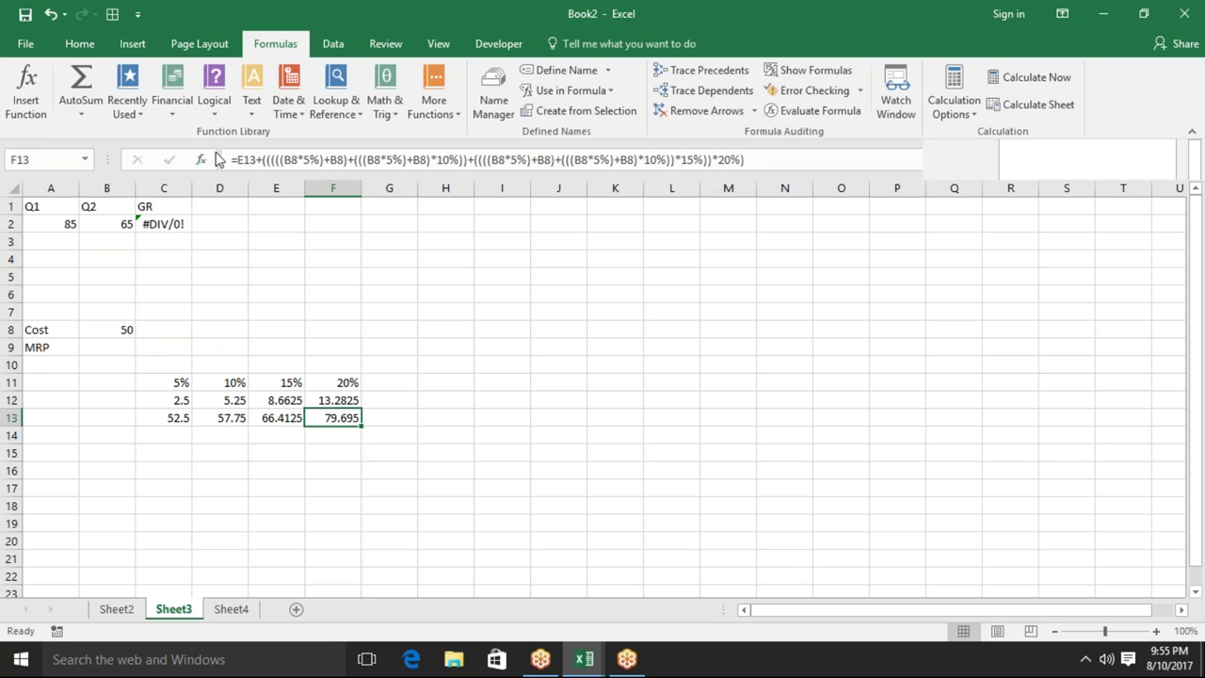
pyautogui.doubleClick(245, 159)
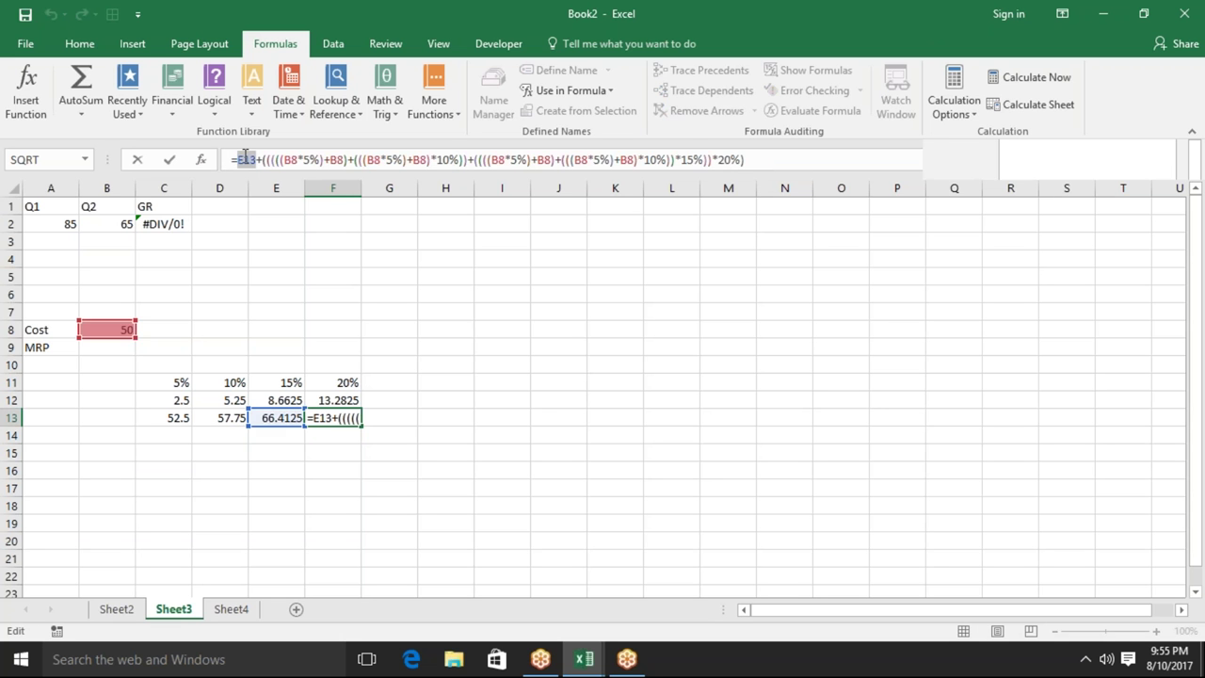
pyautogui.write('(')
pyautogui.hotkey('ctrl', 'v')
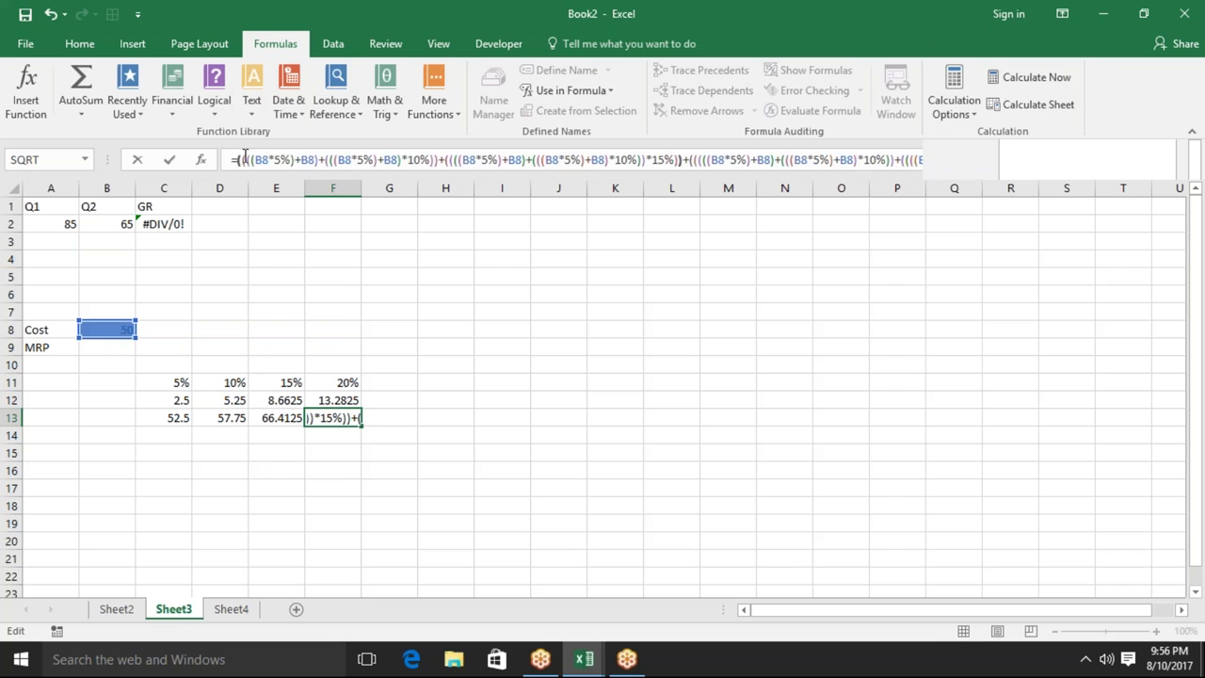
pyautogui.press('Return')
pyautogui.press('Up')
# Move the final MRP formula from F13 into C9 and check it shows 79.695
pyautogui.hotkey('ctrl', 'c')
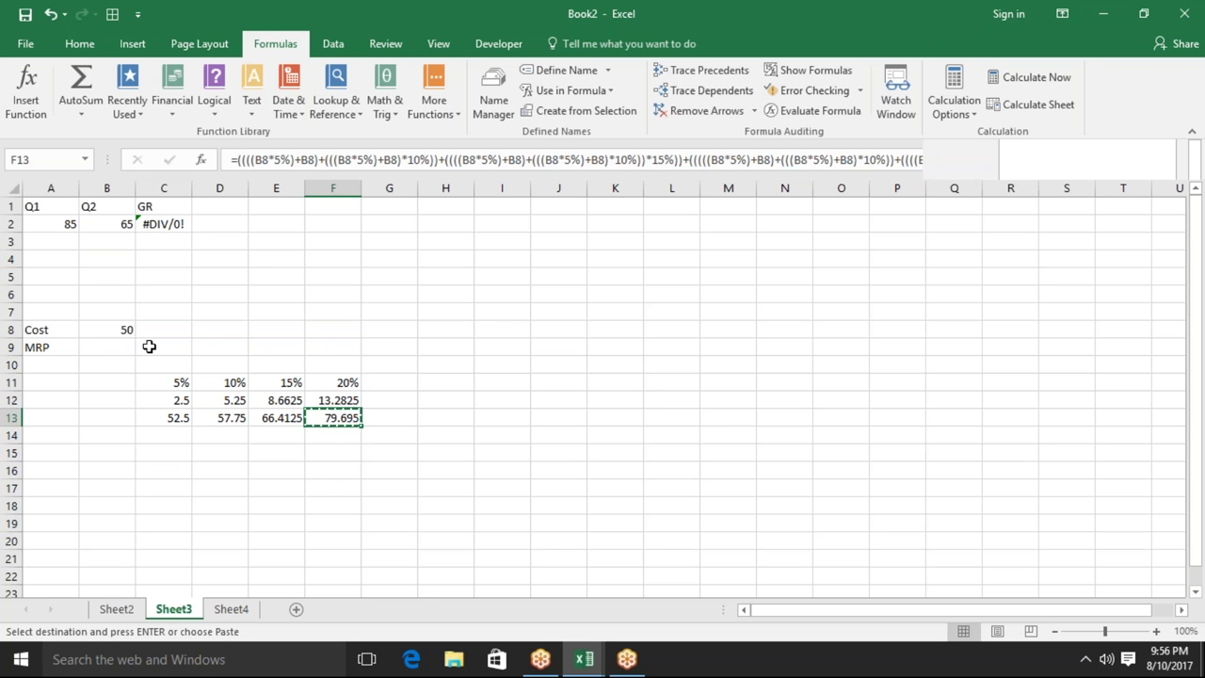
pyautogui.click(149, 346)
pyautogui.press('Return')
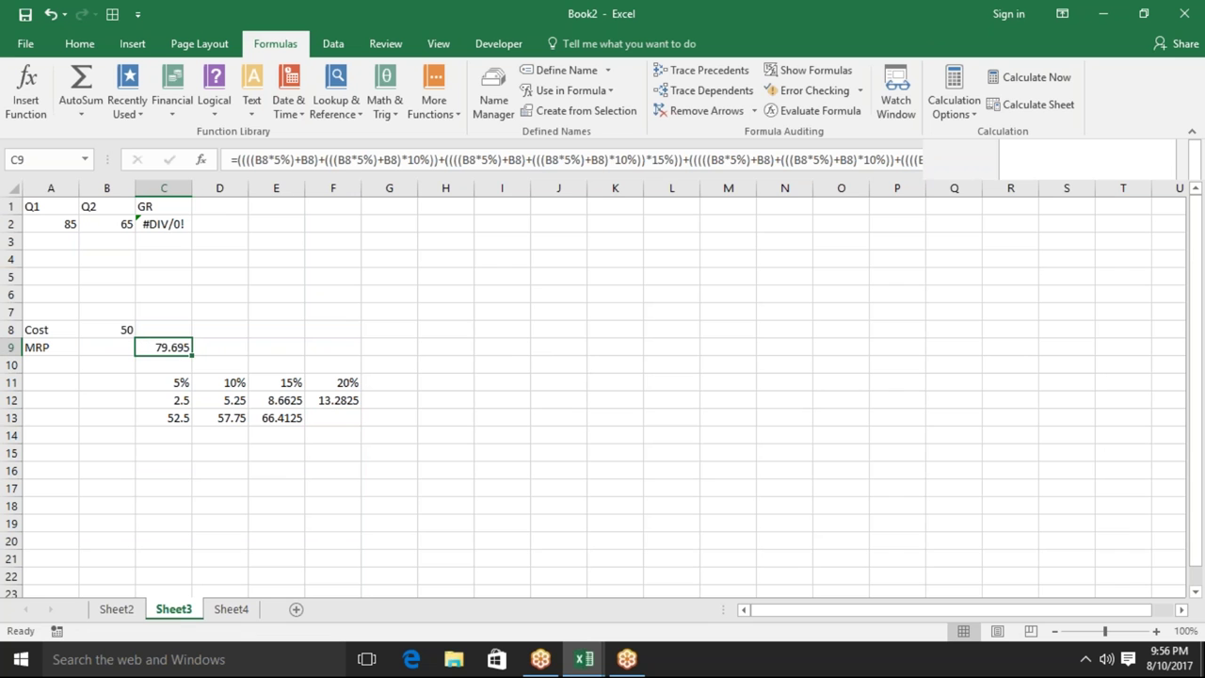
pyautogui.doubleClick(147, 346)
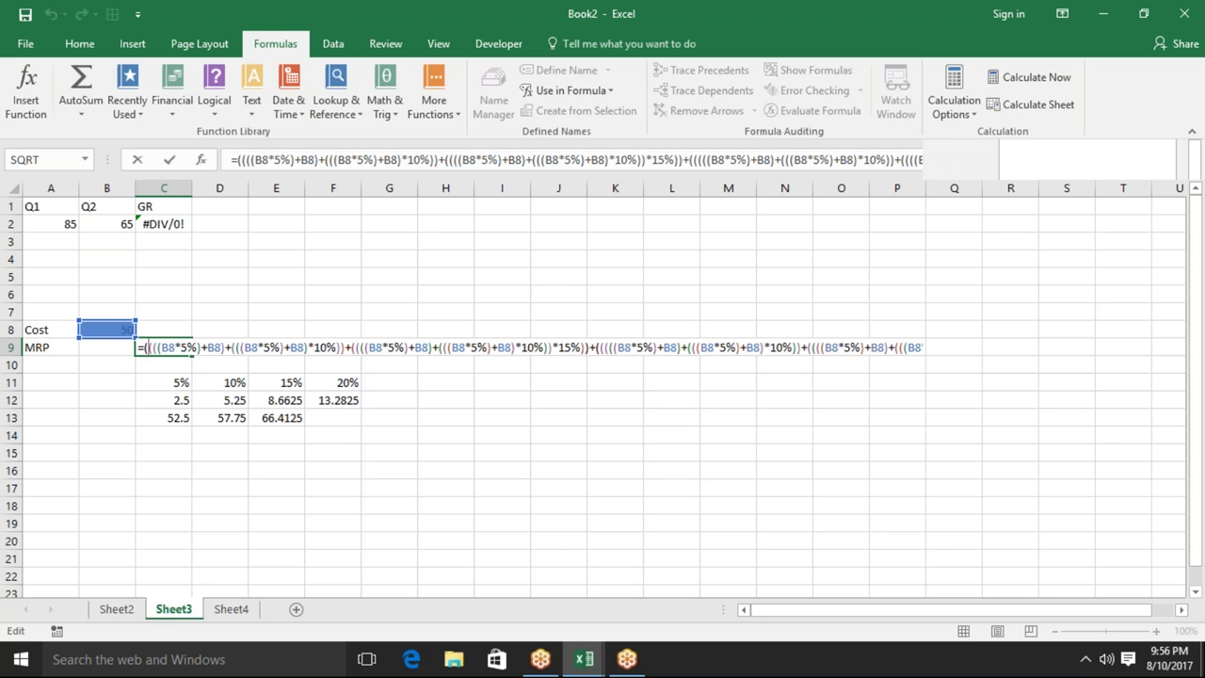
# Commit the C9 markup formula (79.695) and start defining MRP from B9 as B8 plus 5% of B8
pyautogui.hotkey('ctrl', 'Return')
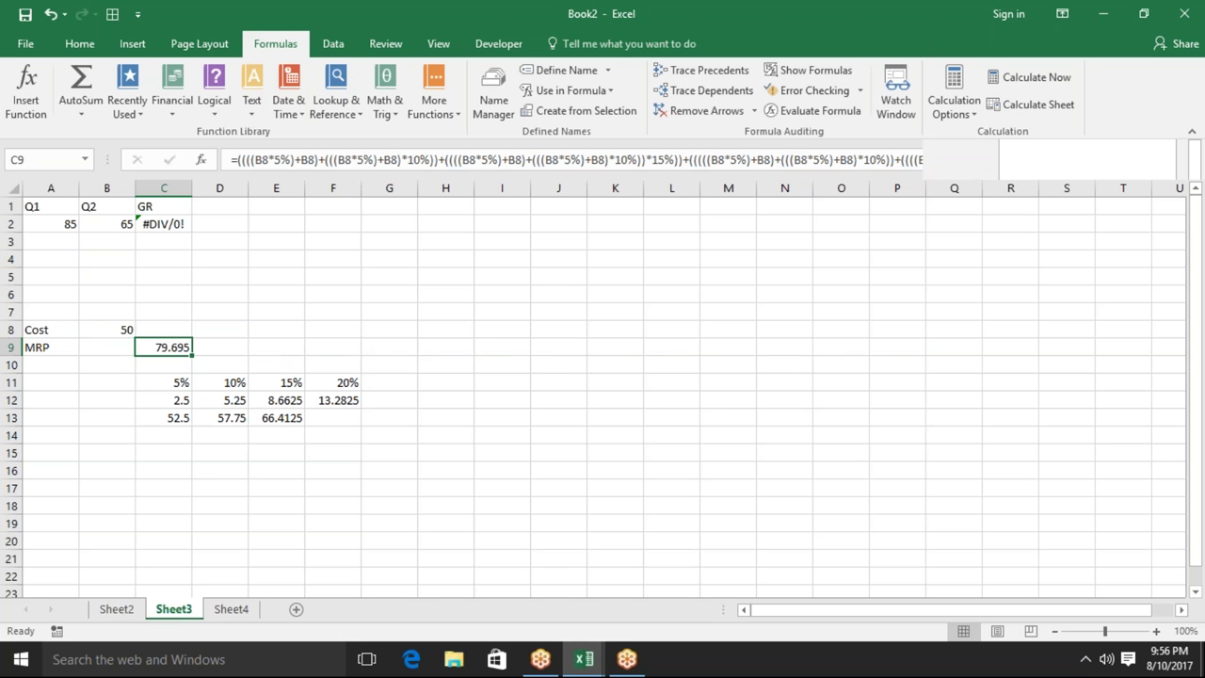
pyautogui.click(117, 344)
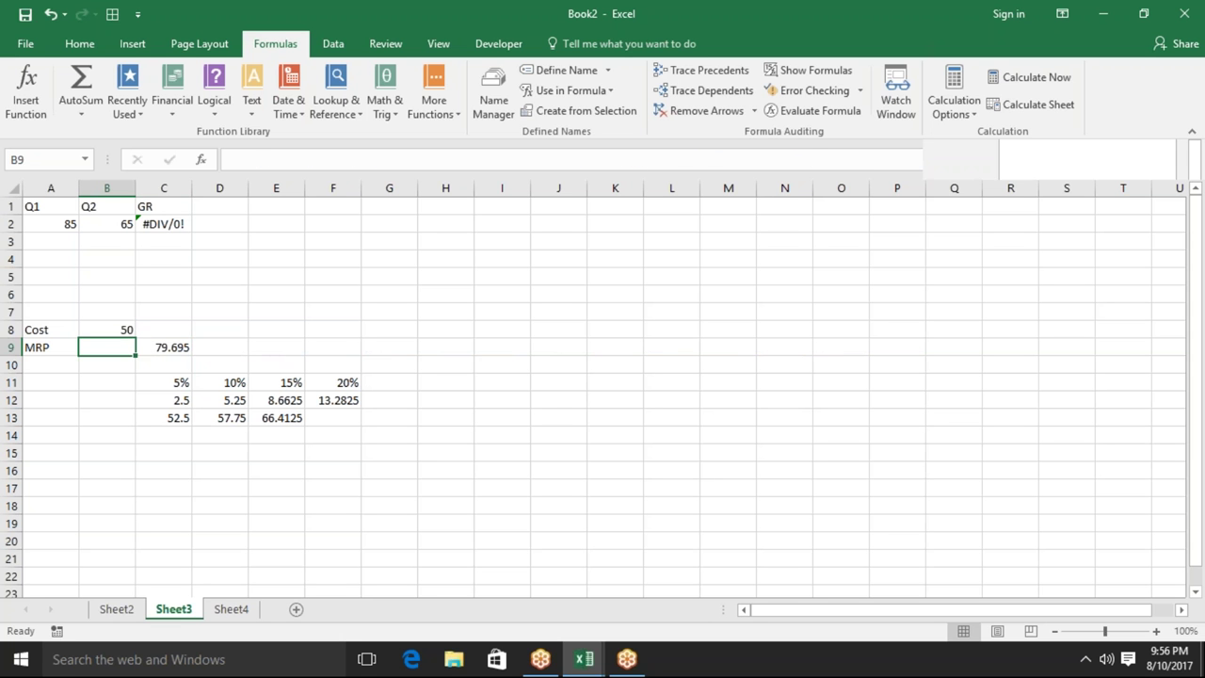
pyautogui.click(542, 74)
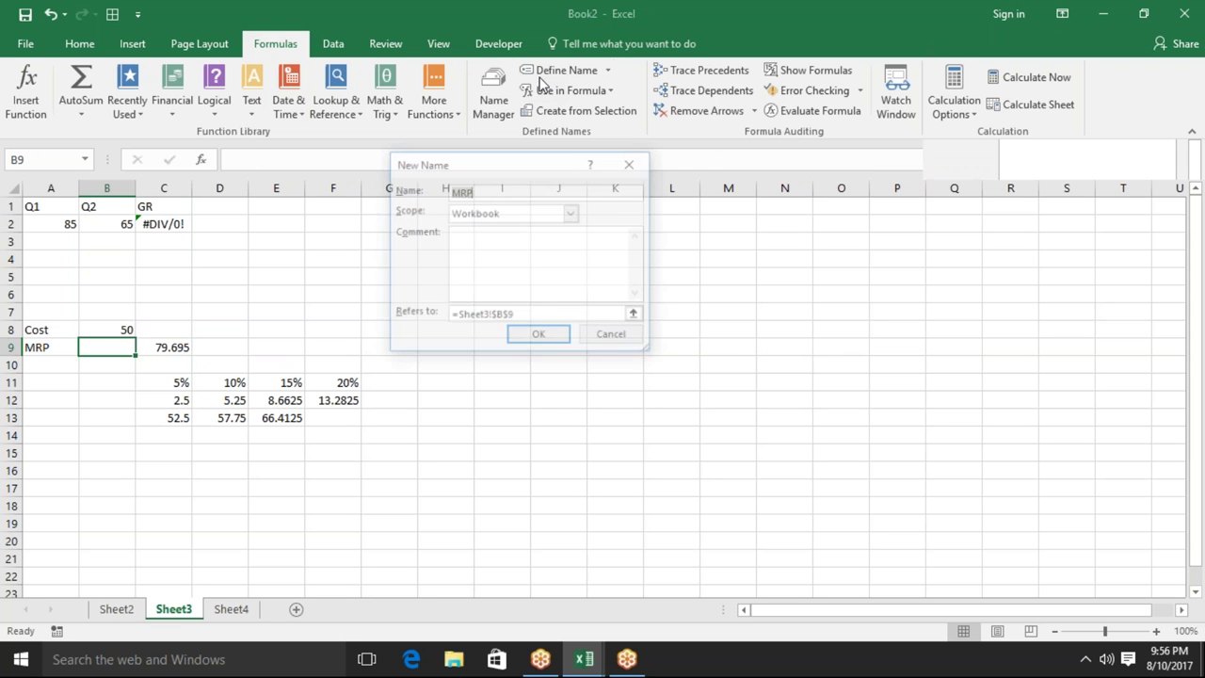
pyautogui.click(523, 316)
pyautogui.press('BackSpace')
pyautogui.press('BackSpace')
pyautogui.press('BackSpace')
pyautogui.press('BackSpace')
pyautogui.press('BackSpace')
pyautogui.press('BackSpace')
pyautogui.press('BackSpace')
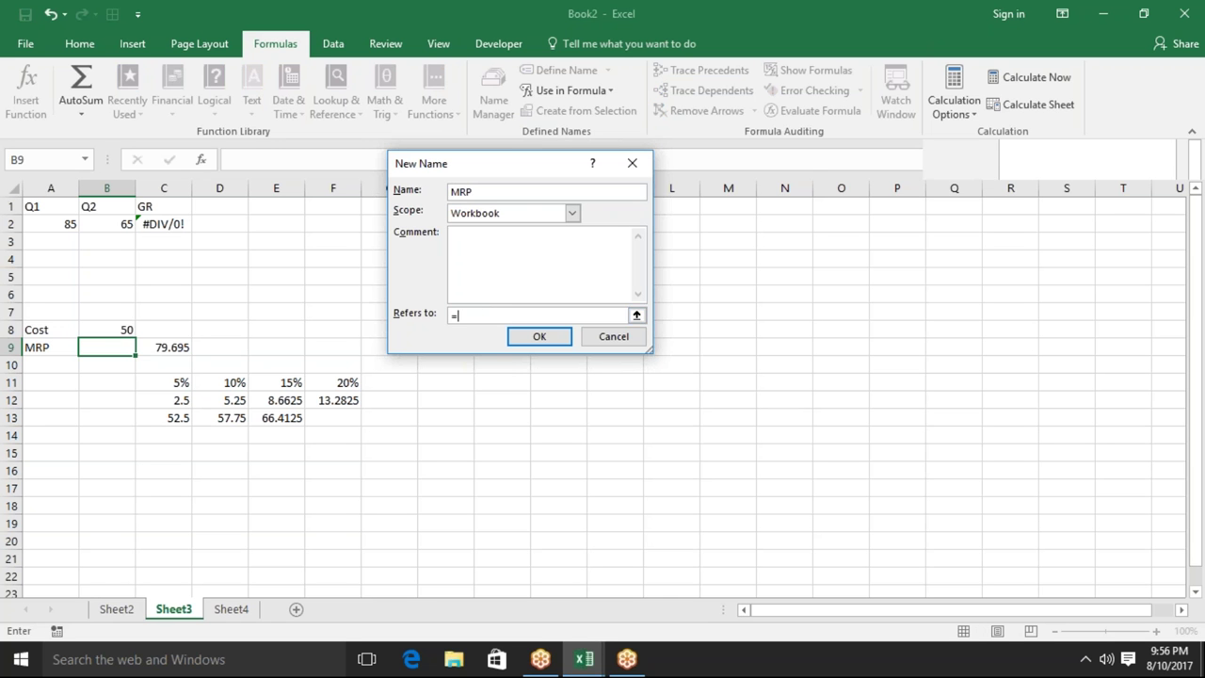
pyautogui.click(127, 332)
pyautogui.write('+(Sheet3!$B$8')
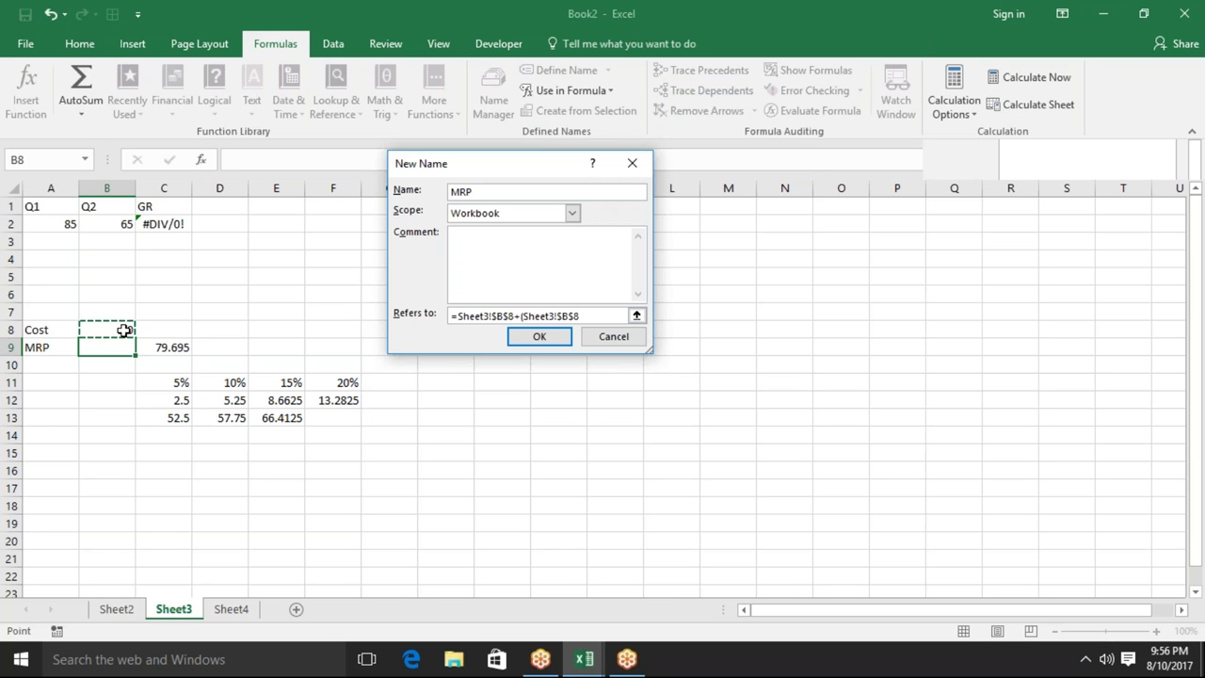
pyautogui.write('*5%')
pyautogui.write(')')
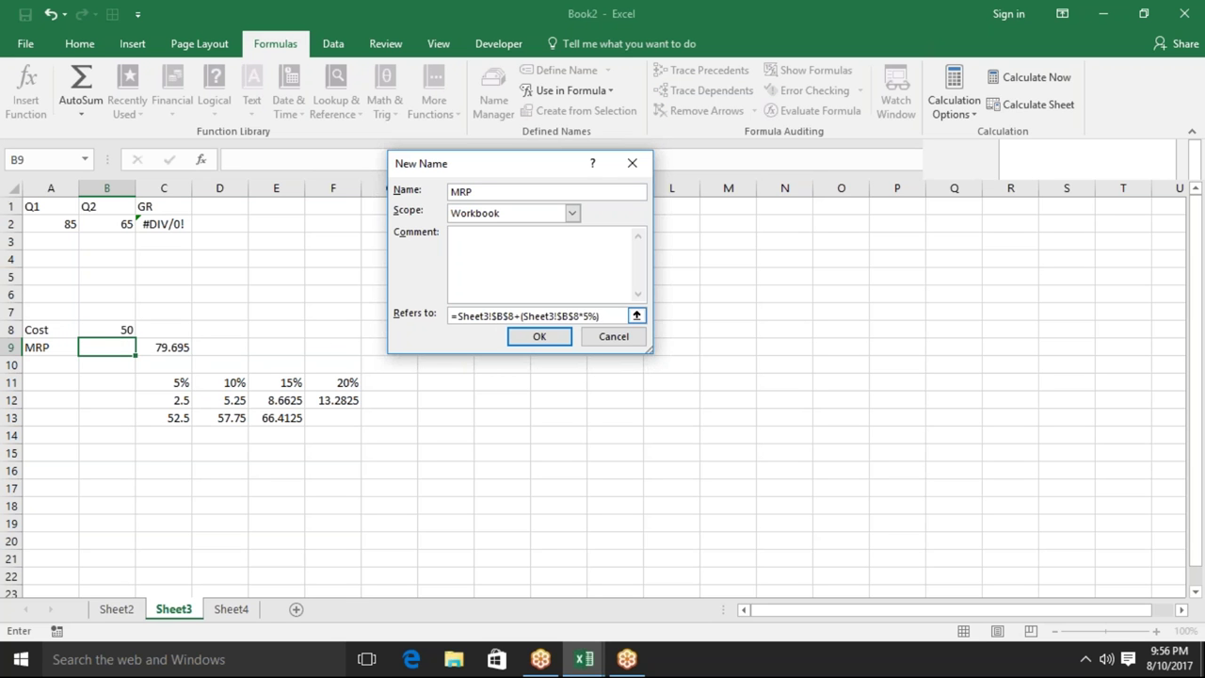
# Make both B8 references relative, giving =Sheet3!B8+(Sheet3!B8*5%), and save the MRP name
pyautogui.click(506, 315)
pyautogui.press('BackSpace')
pyautogui.press('BackSpace')
pyautogui.click(554, 315)
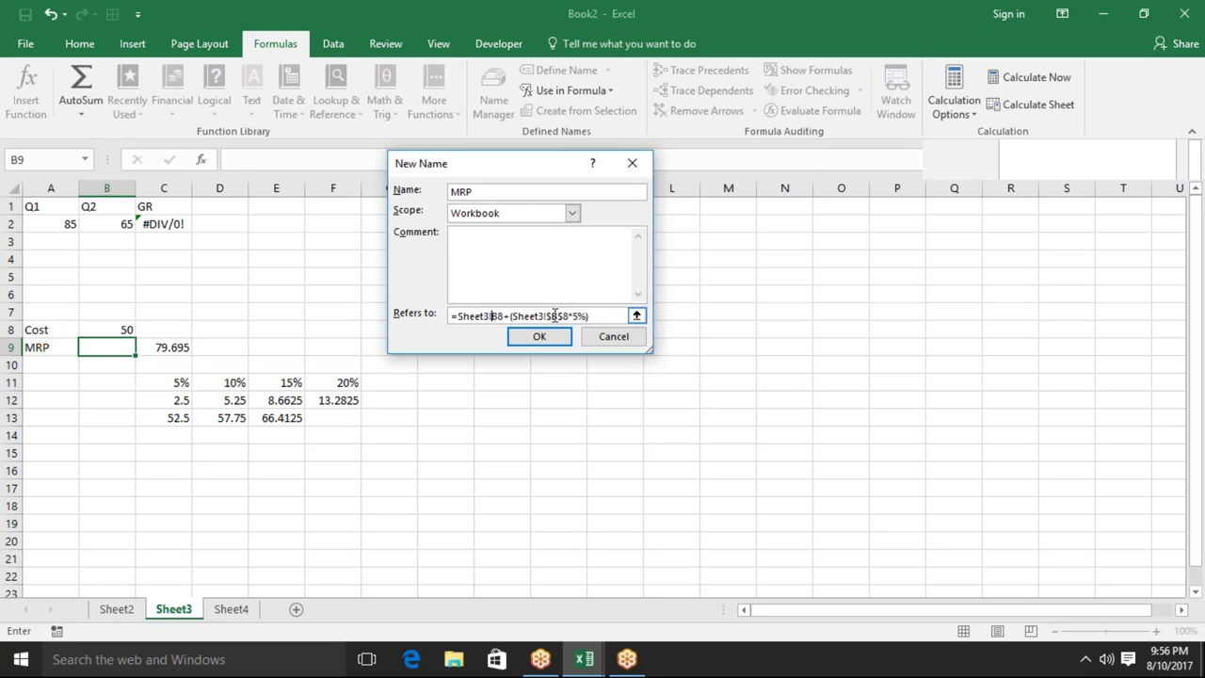
pyautogui.press('BackSpace')
pyautogui.press('Delete')
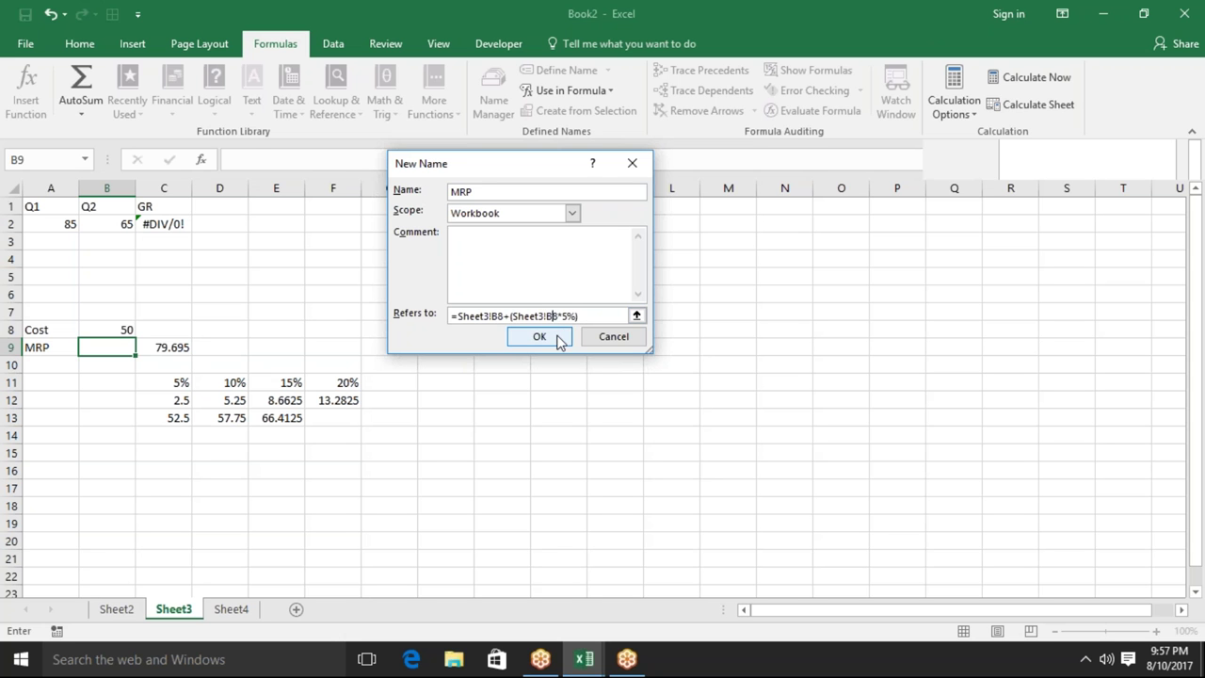
pyautogui.click(539, 337)
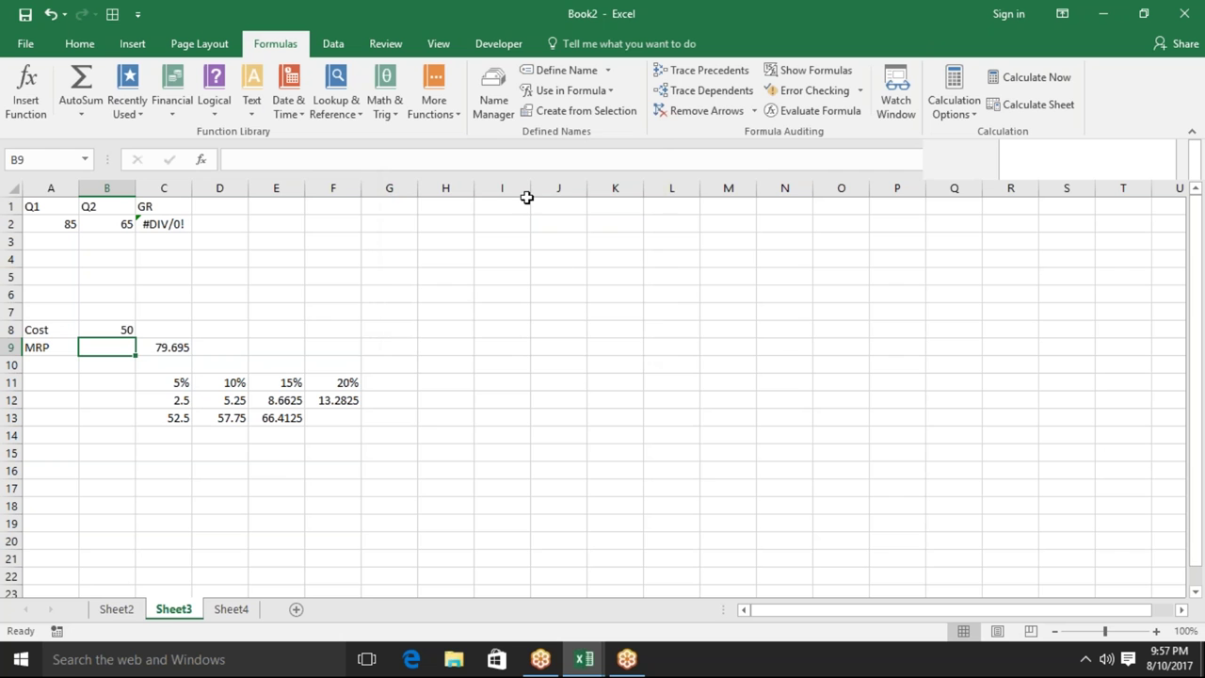
# Rename the defined name MRP to MC in Name Manager
pyautogui.click(493, 95)
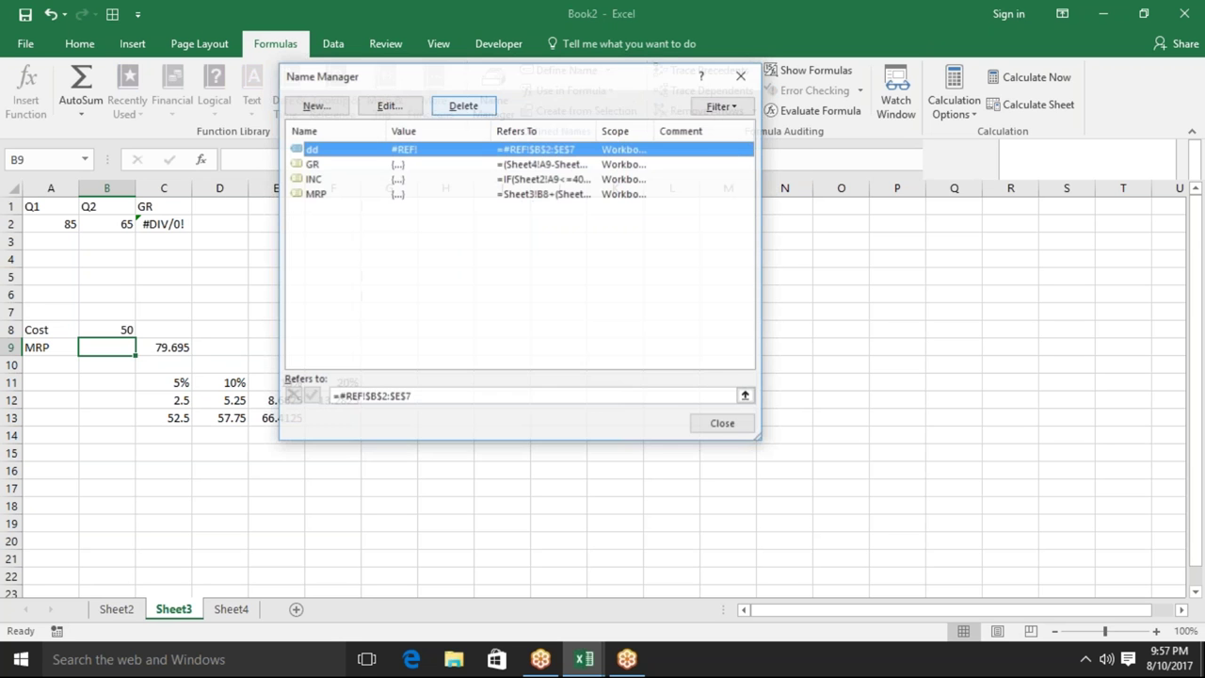
pyautogui.click(399, 179)
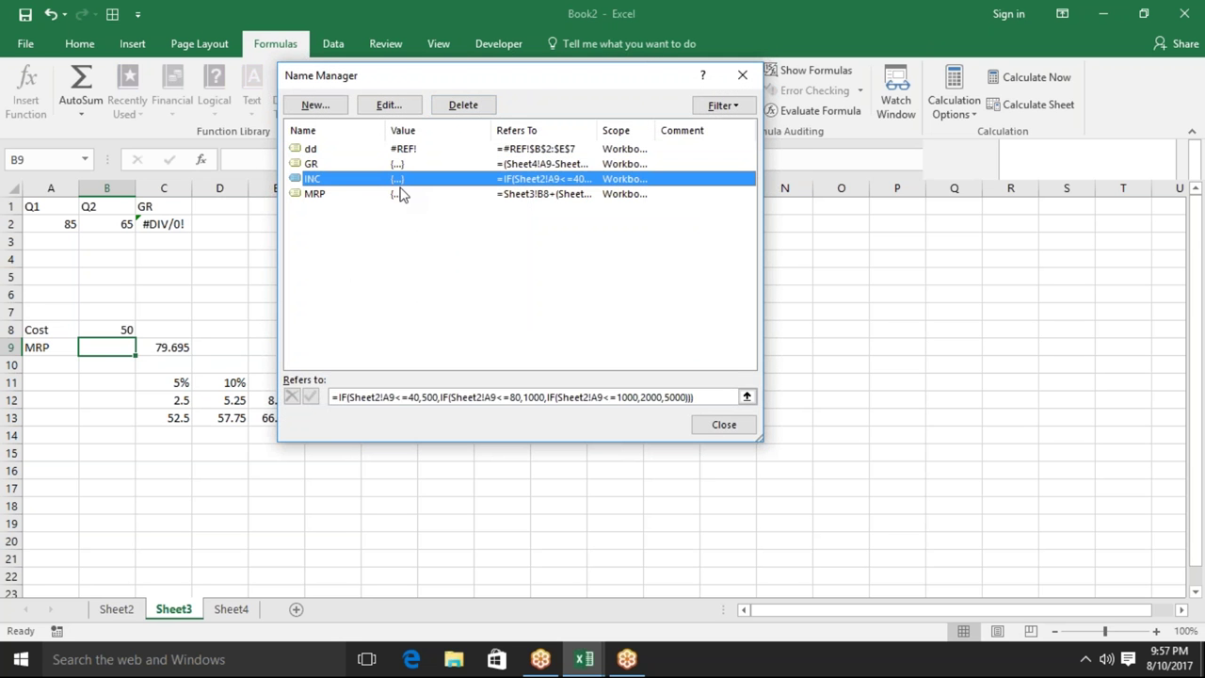
pyautogui.click(399, 194)
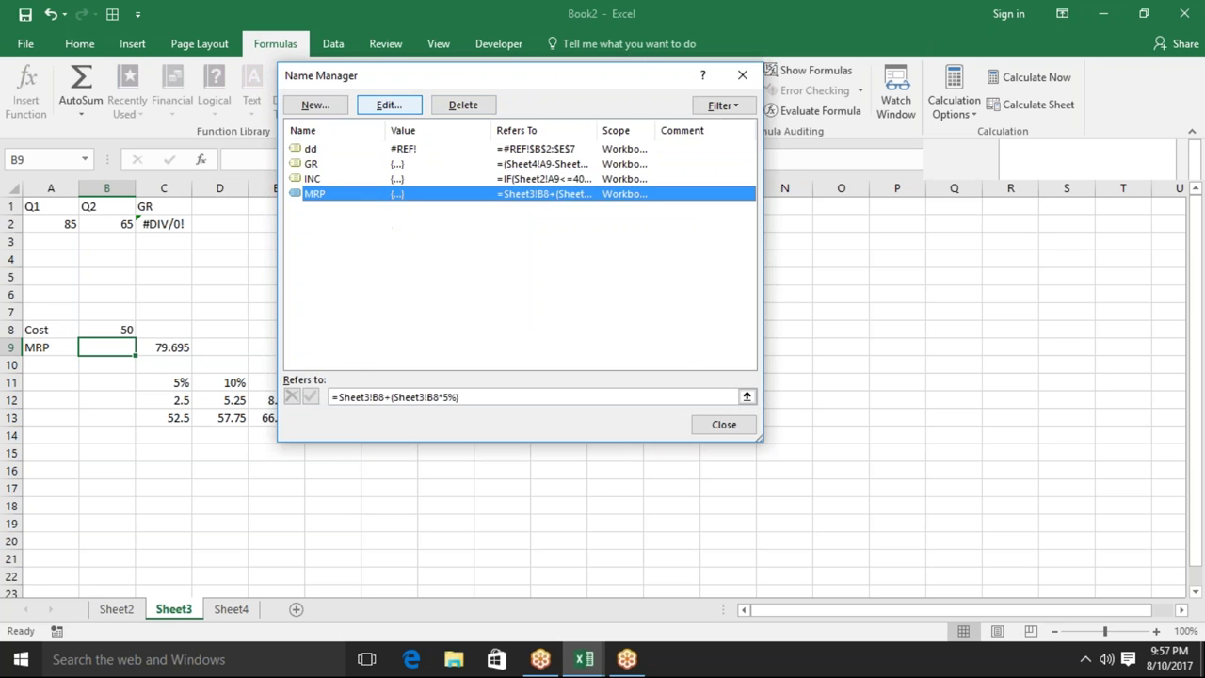
pyautogui.click(382, 110)
pyautogui.press('BackSpace')
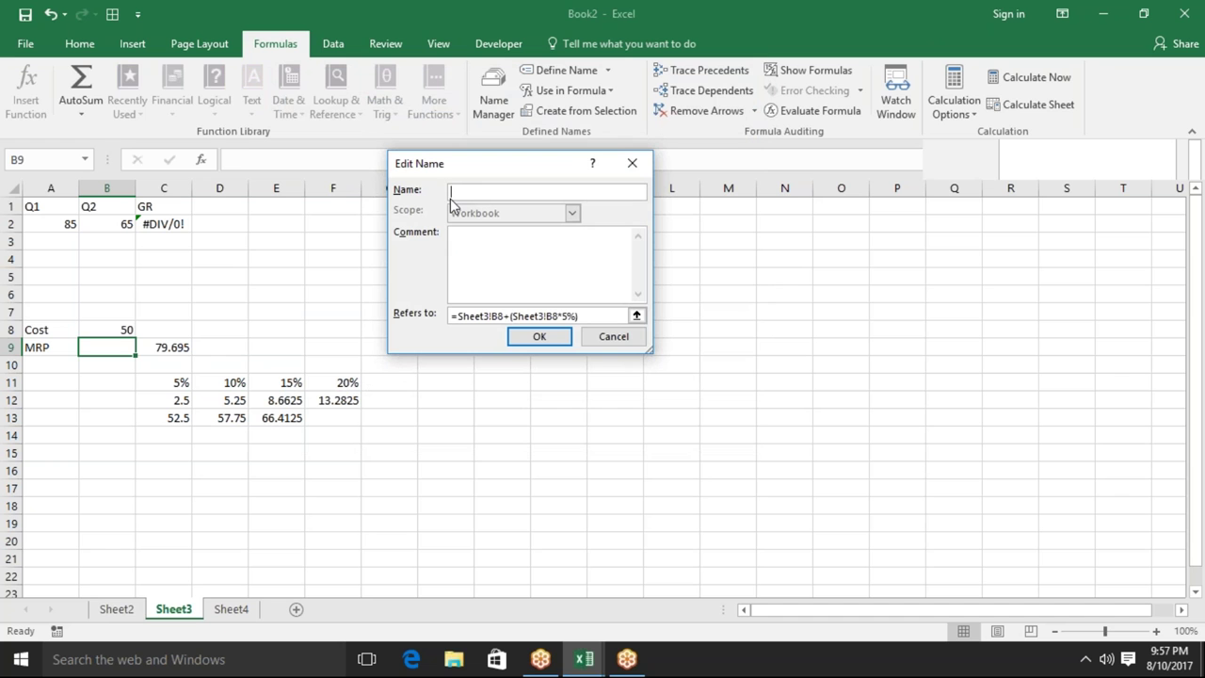
pyautogui.write('M')
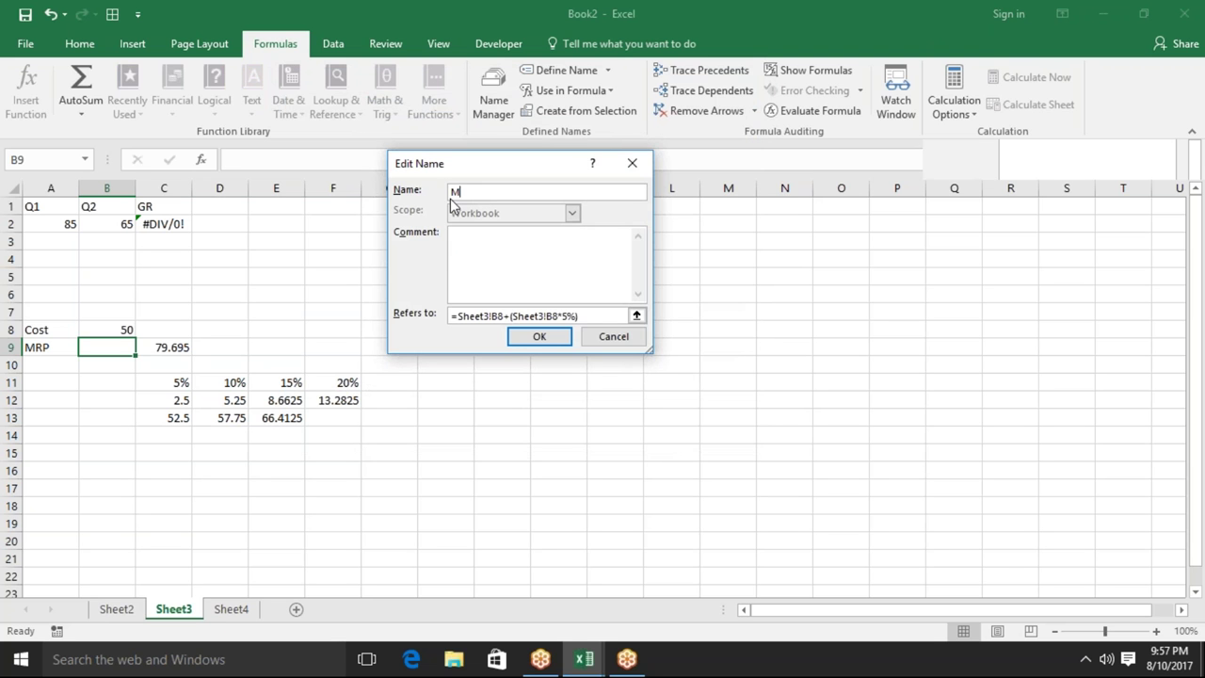
pyautogui.write('C')
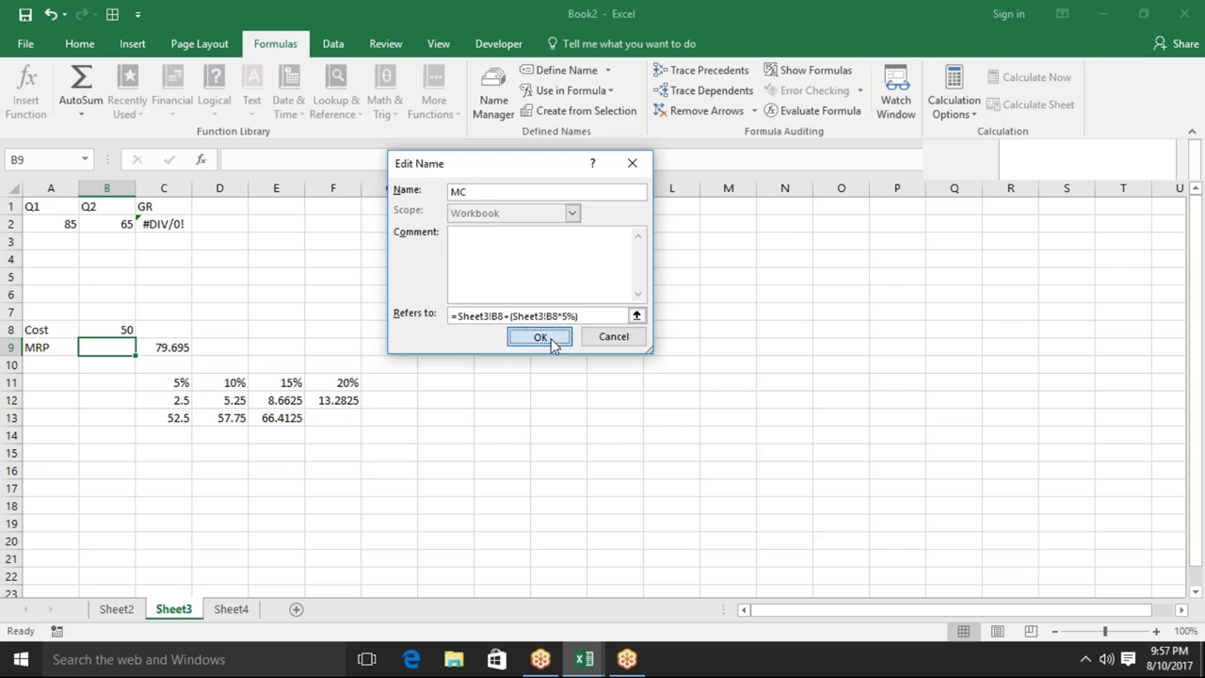
pyautogui.click(552, 339)
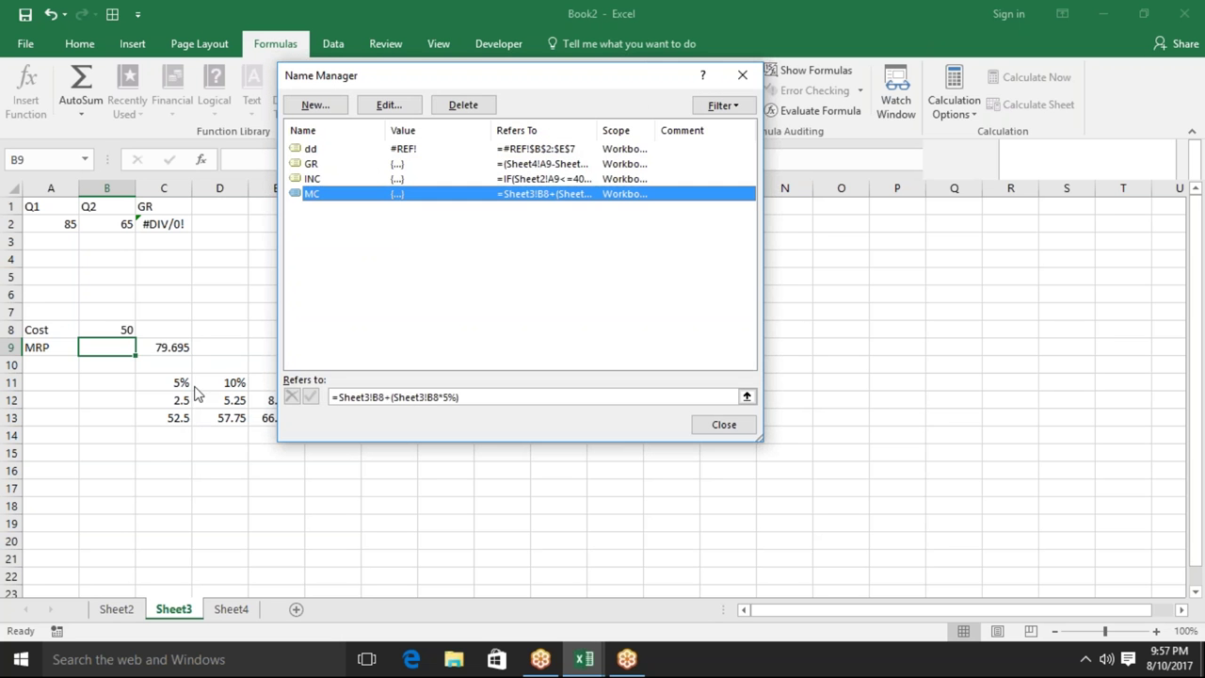
# Add a new name DC referring to =MC+(MC*10%)
pyautogui.click(325, 105)
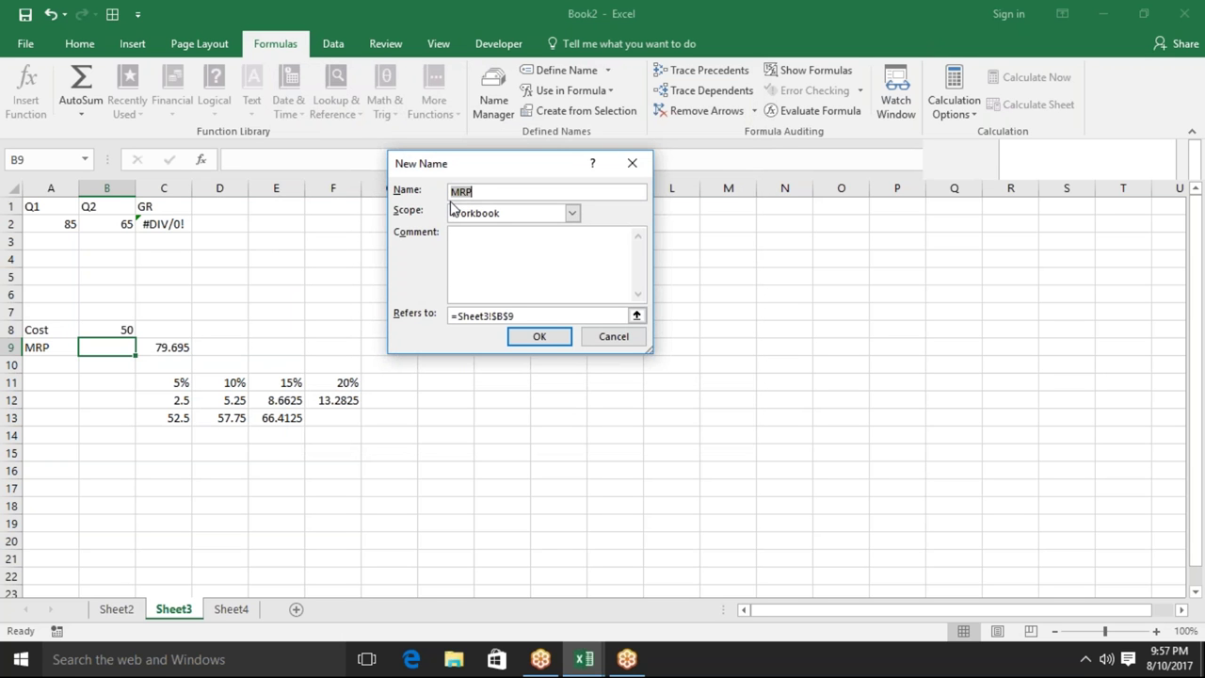
pyautogui.write('DC')
pyautogui.click(584, 316)
pyautogui.write('=')
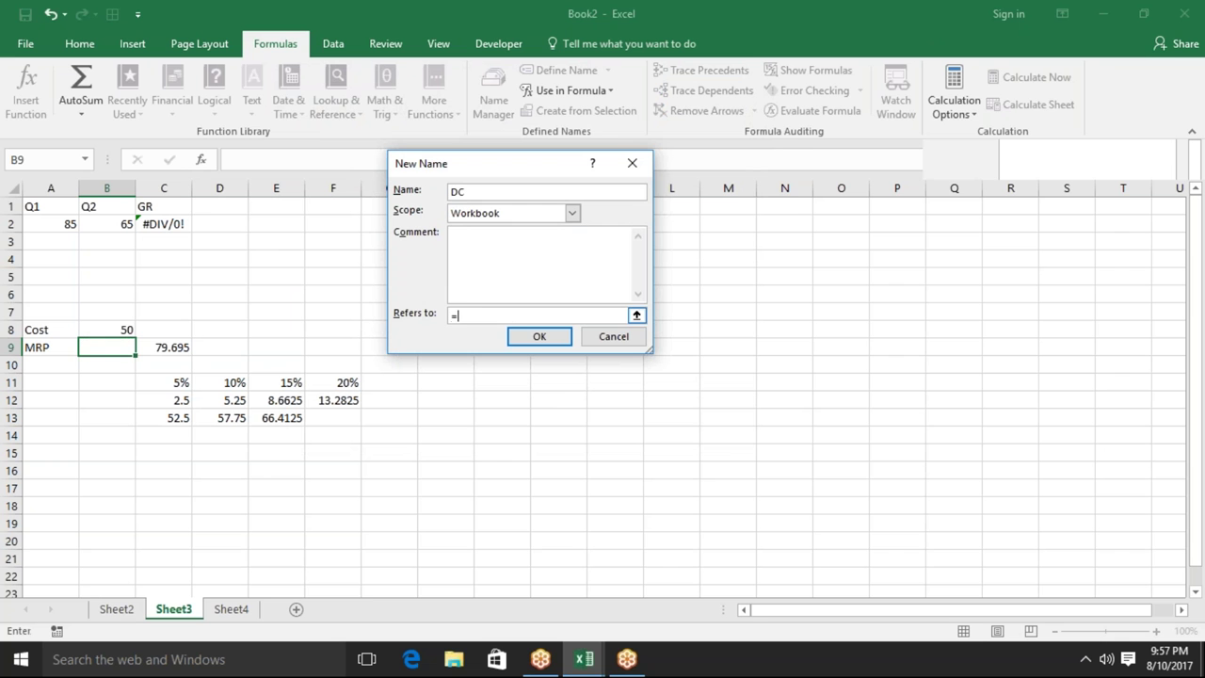
pyautogui.write('mc+')
pyautogui.write('(mc*10')
pyautogui.write('%)')
pyautogui.click(538, 336)
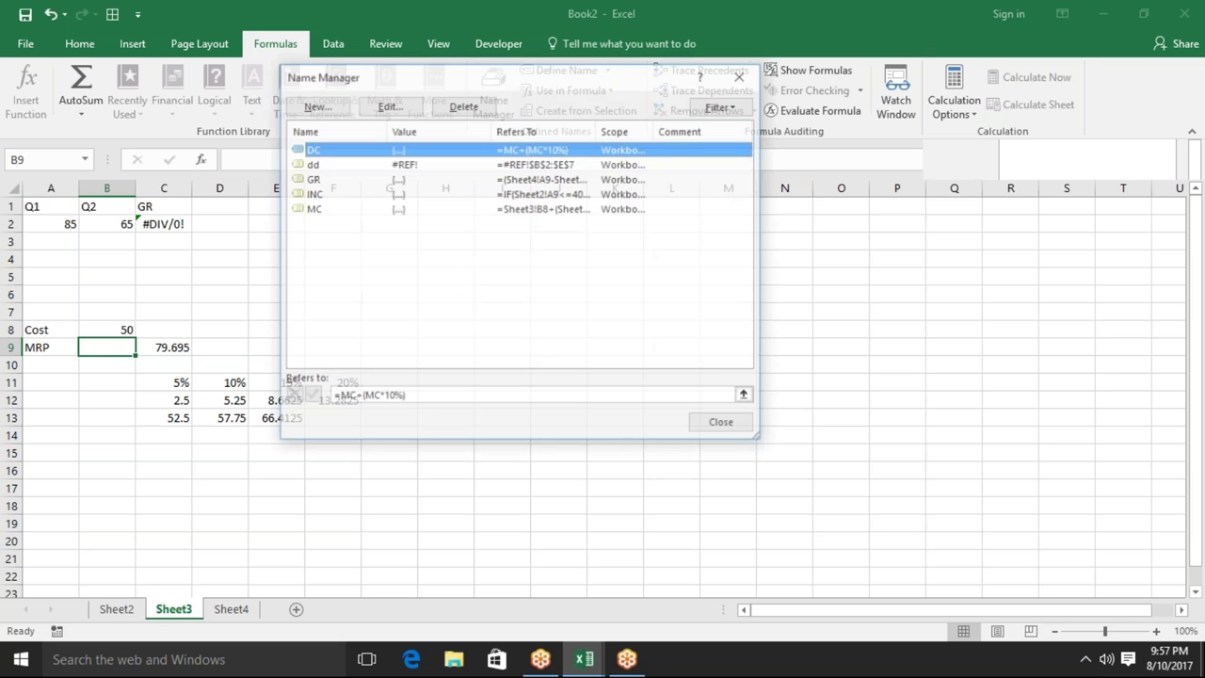
# Add a new name HC referring to =DC+(DC*15%)
pyautogui.click(326, 106)
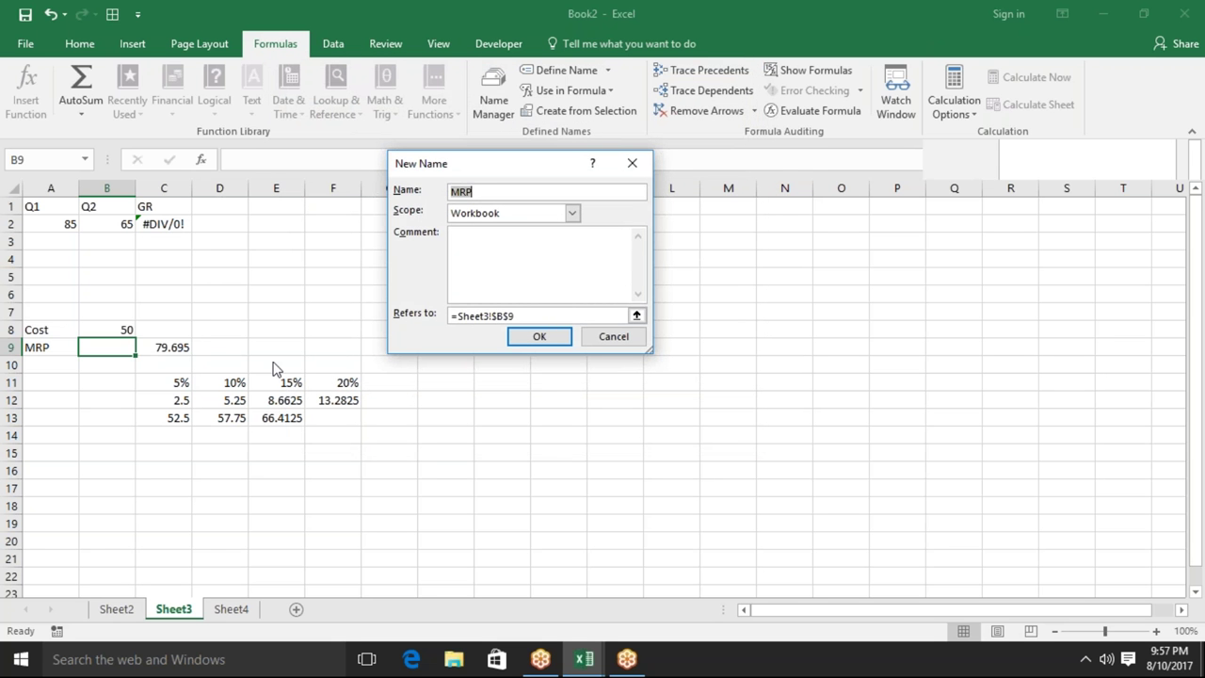
pyautogui.write('HC')
pyautogui.click(616, 315)
pyautogui.press('BackSpace')
pyautogui.press('BackSpace')
pyautogui.press('BackSpace')
pyautogui.press('BackSpace')
pyautogui.press('BackSpace')
pyautogui.press('BackSpace')
pyautogui.press('BackSpace')
pyautogui.press('BackSpace')
pyautogui.press('BackSpace')
pyautogui.press('BackSpace')
pyautogui.press('BackSpace')
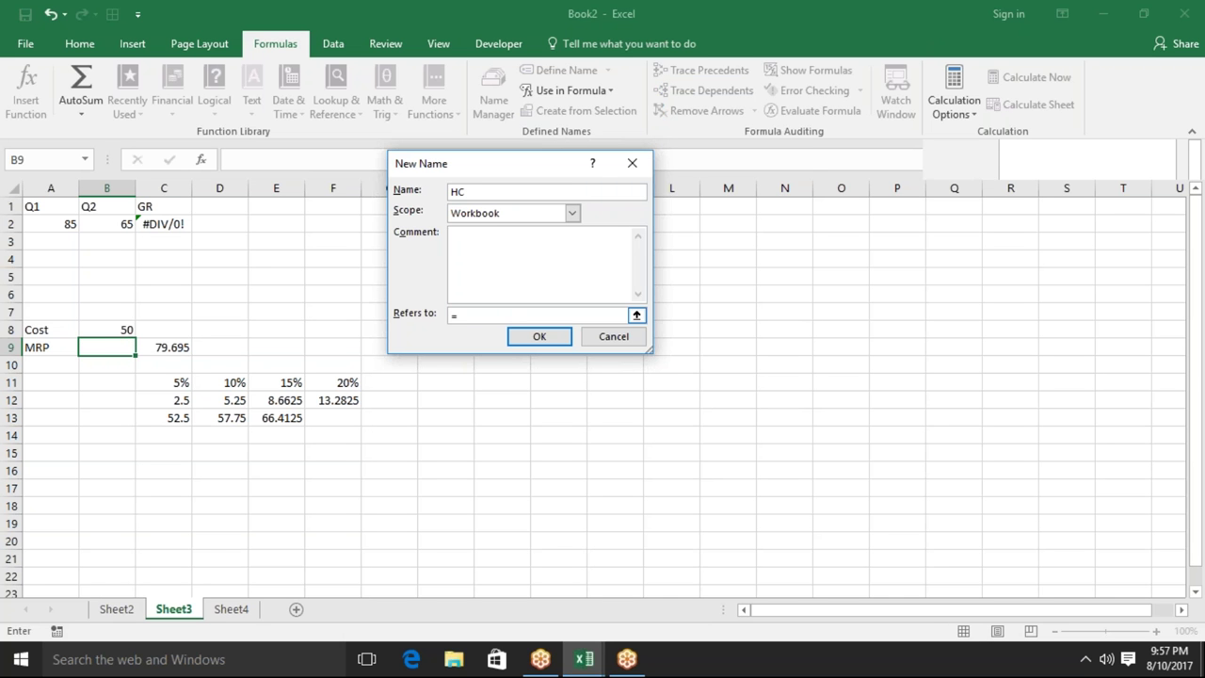
pyautogui.write('dc')
pyautogui.write('+(dc*15')
pyautogui.write('%)')
pyautogui.click(528, 338)
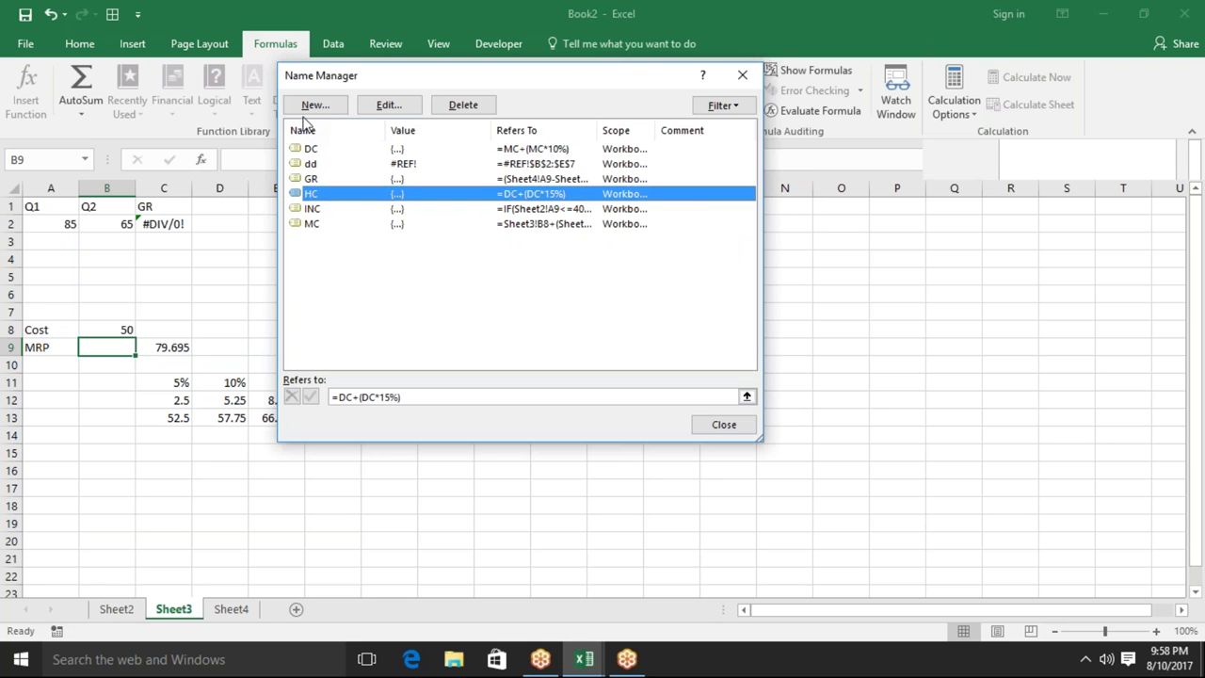
pyautogui.click(314, 106)
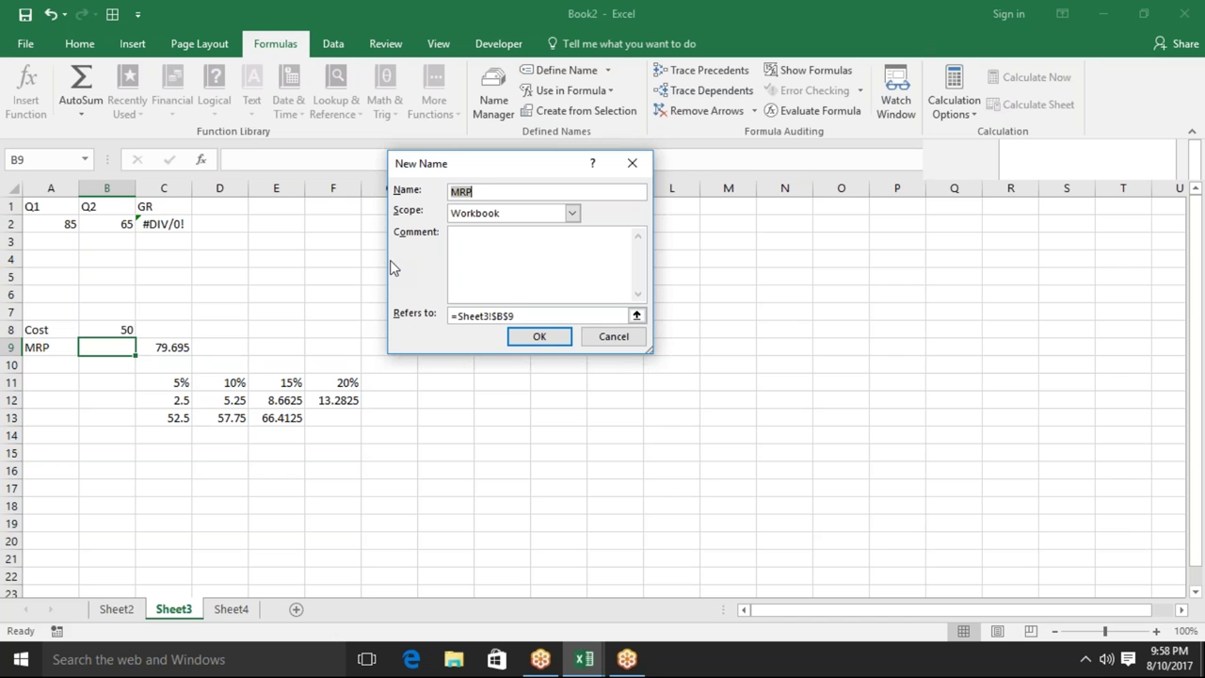
# Define MRP as =HC+(HC*20%), close Name Manager, and begin entering =MRP in B9
pyautogui.write('MRP')
pyautogui.click(551, 315)
pyautogui.press('BackSpace')
pyautogui.press('BackSpace')
pyautogui.press('BackSpace')
pyautogui.press('BackSpace')
pyautogui.press('BackSpace')
pyautogui.press('BackSpace')
pyautogui.press('BackSpace')
pyautogui.press('BackSpace')
pyautogui.press('BackSpace')
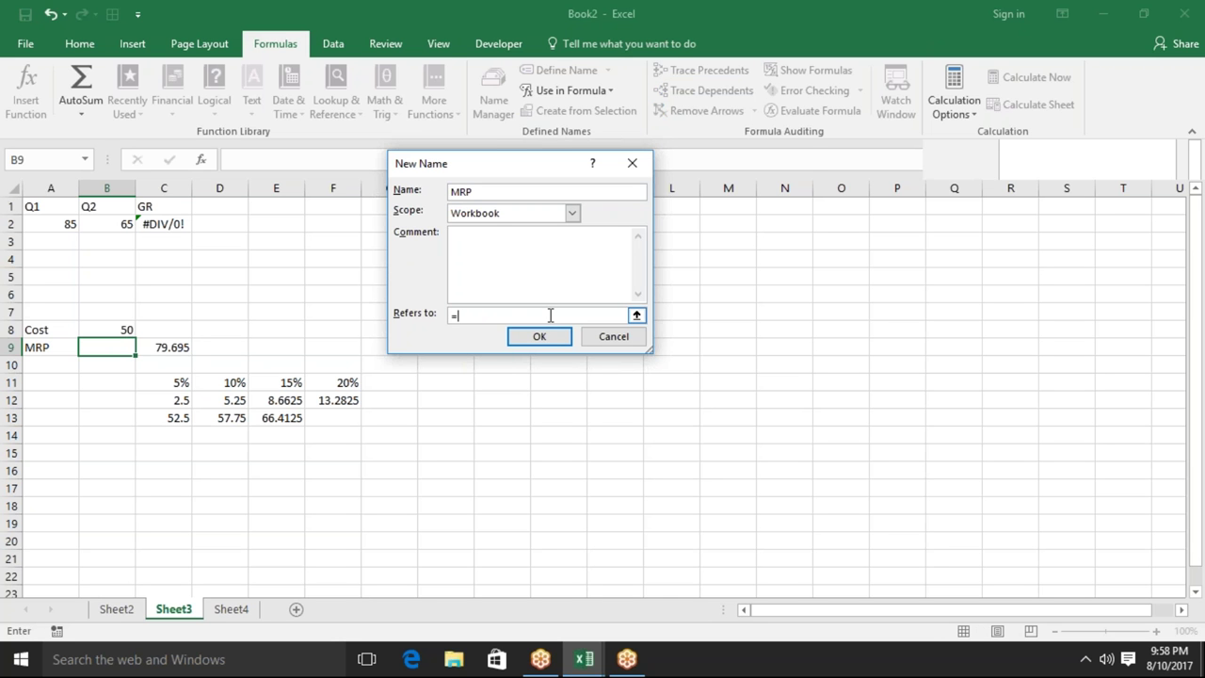
pyautogui.write('HC+(')
pyautogui.write('HC*10')
pyautogui.press('BackSpace')
pyautogui.press('BackSpace')
pyautogui.write('20%')
pyautogui.write(')')
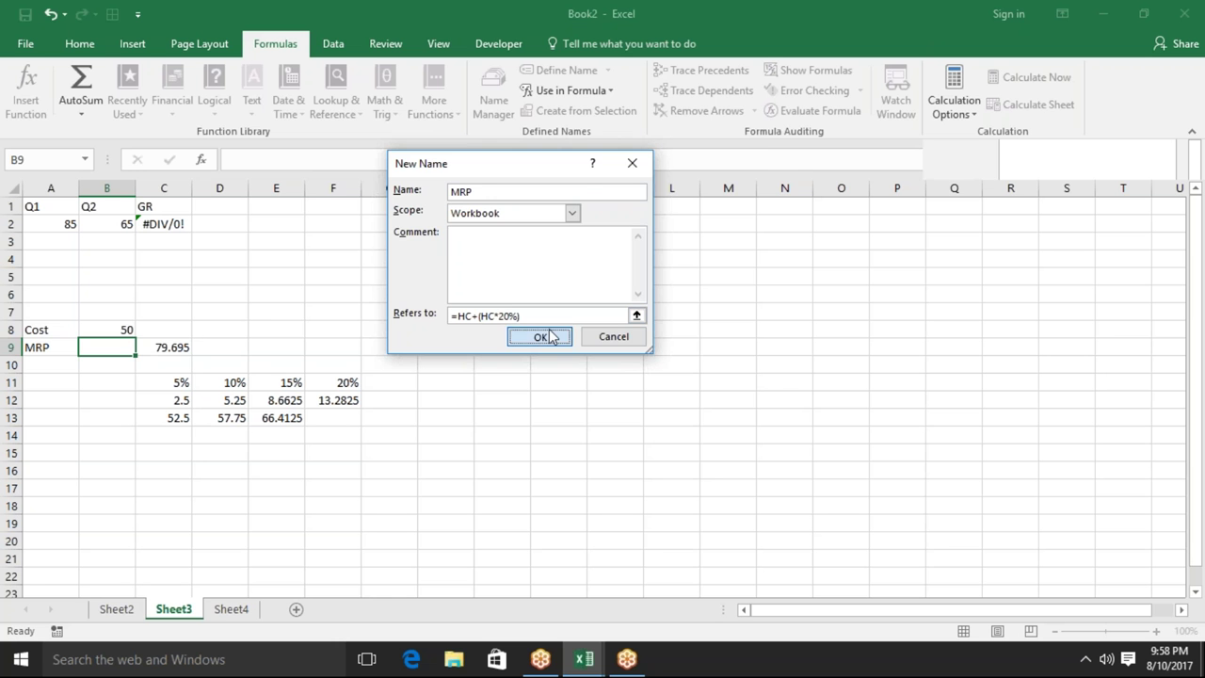
pyautogui.click(552, 336)
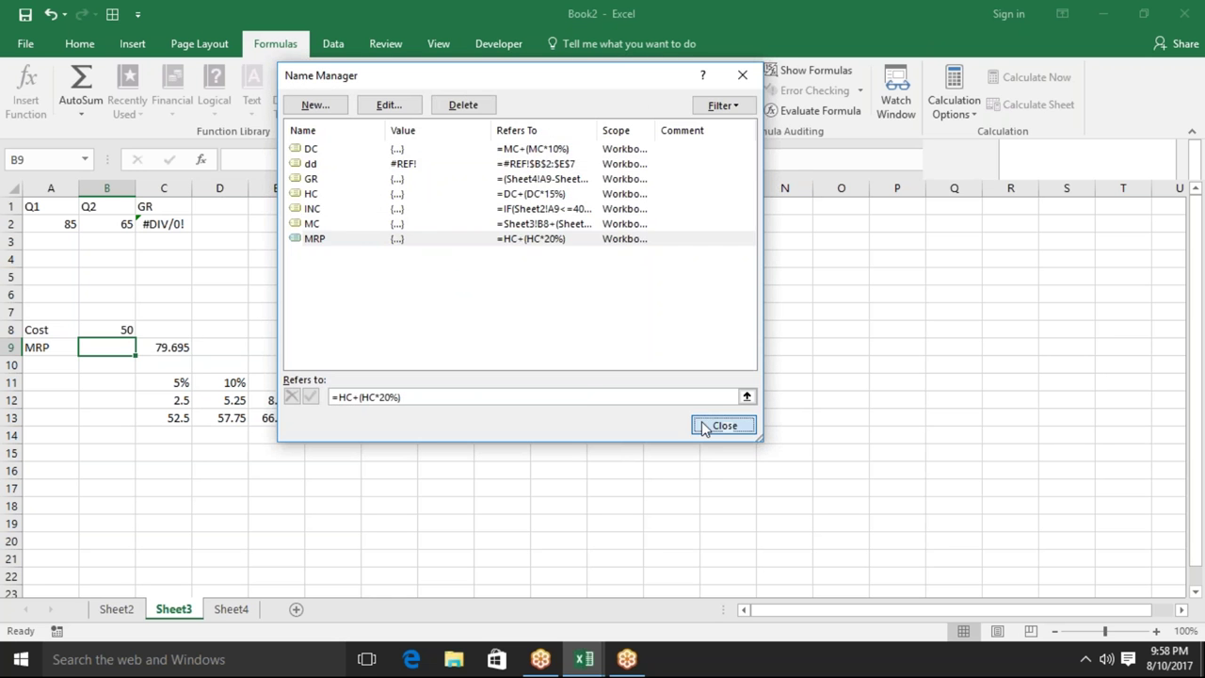
pyautogui.click(708, 424)
pyautogui.write('=M')
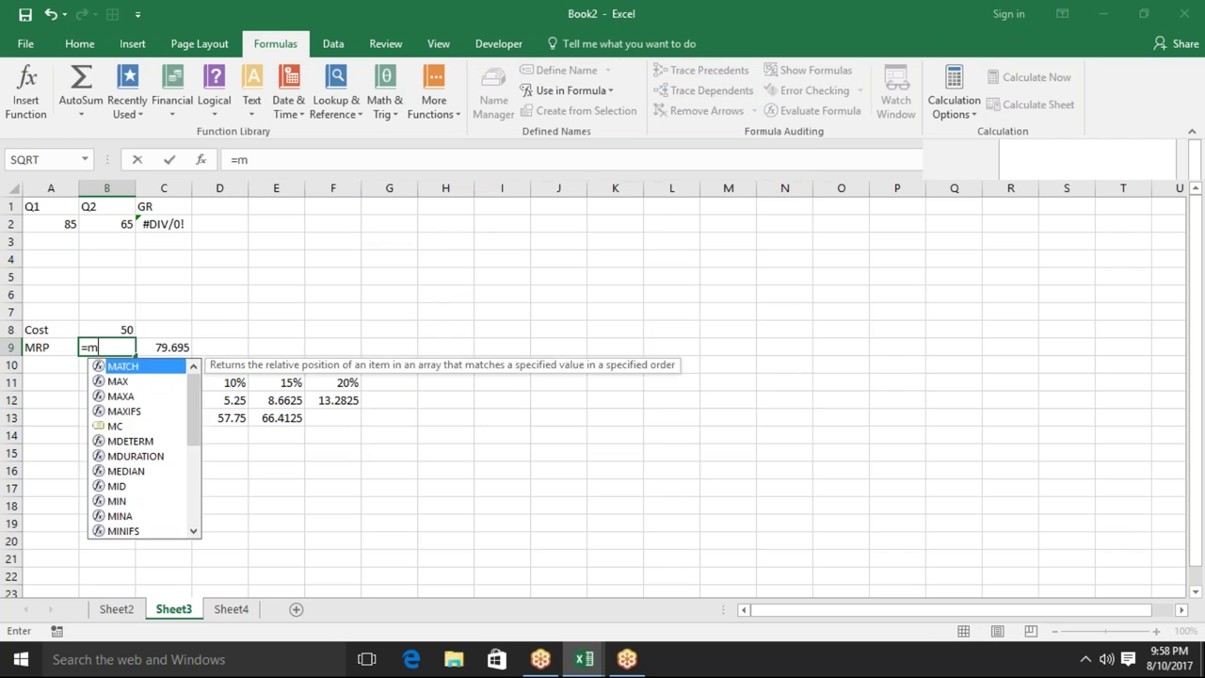
pyautogui.write('RP')
# Commit =MRP in B9 (79.695) and compare it with C9's long formula
pyautogui.press('Return')
pyautogui.press('Up')
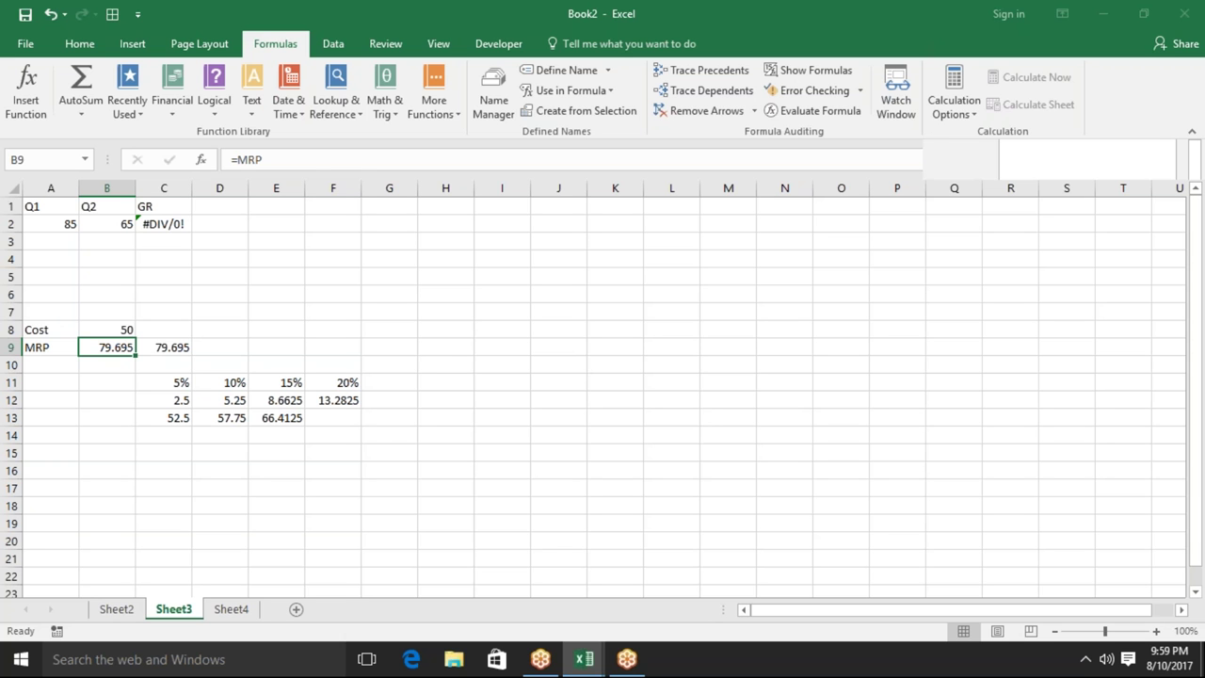
pyautogui.click(189, 348)
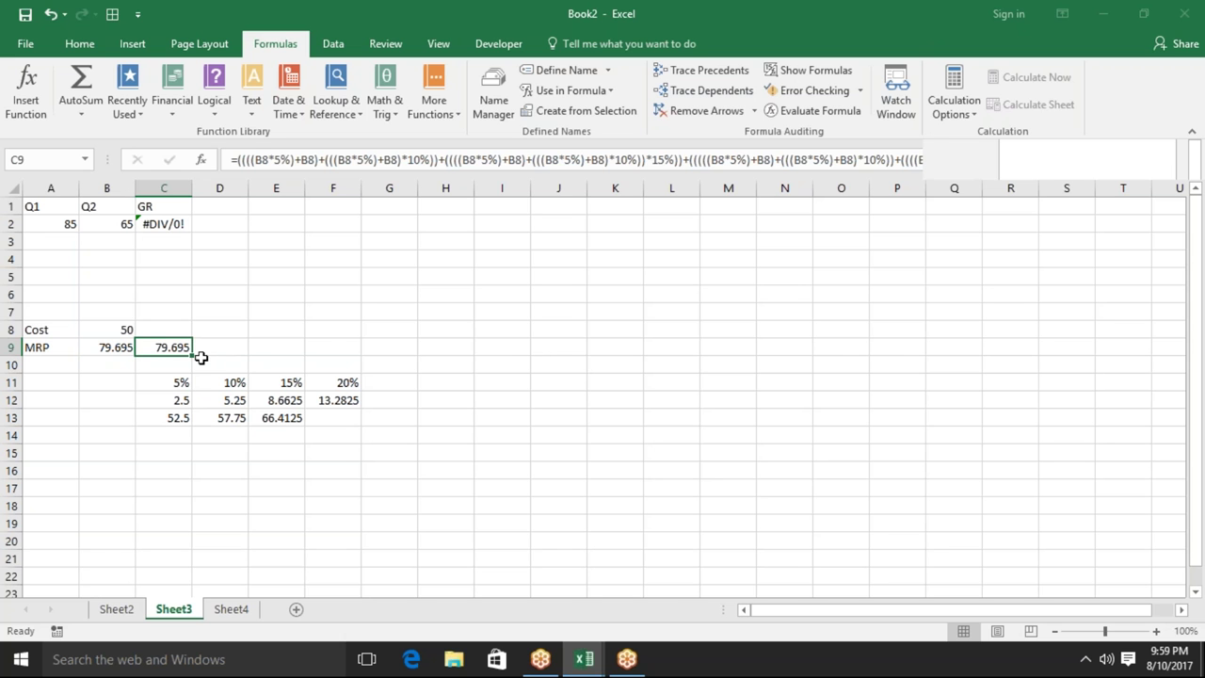
pyautogui.press('F2')
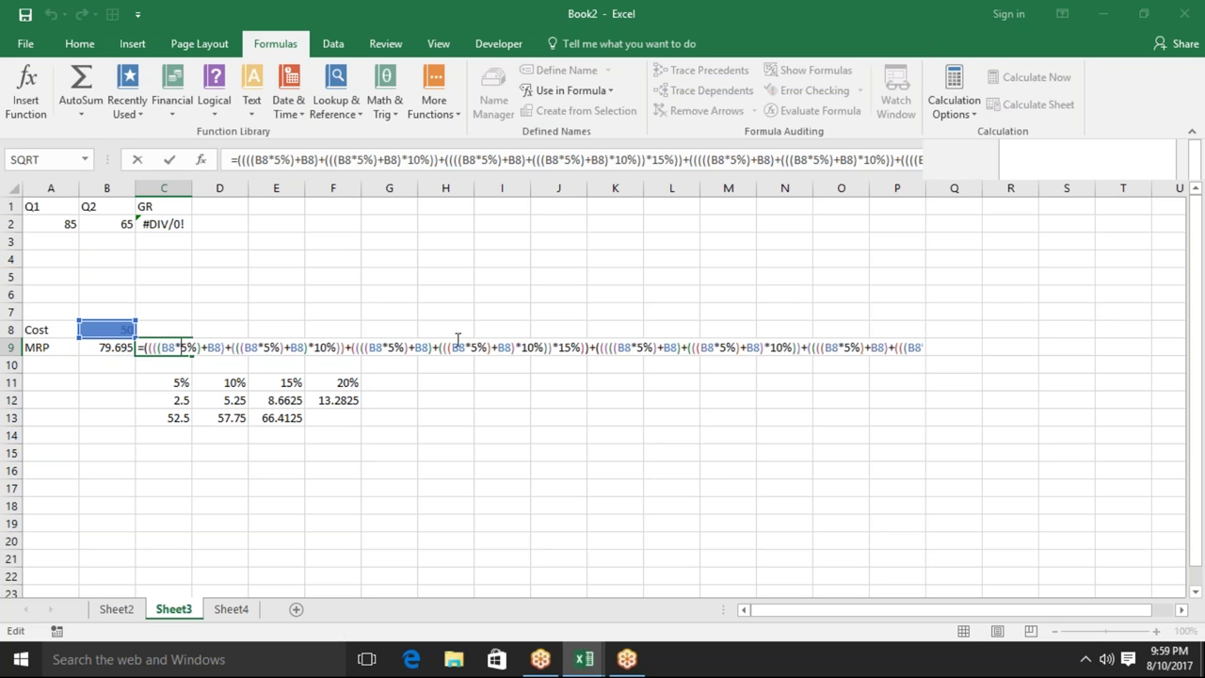
pyautogui.press('Escape')
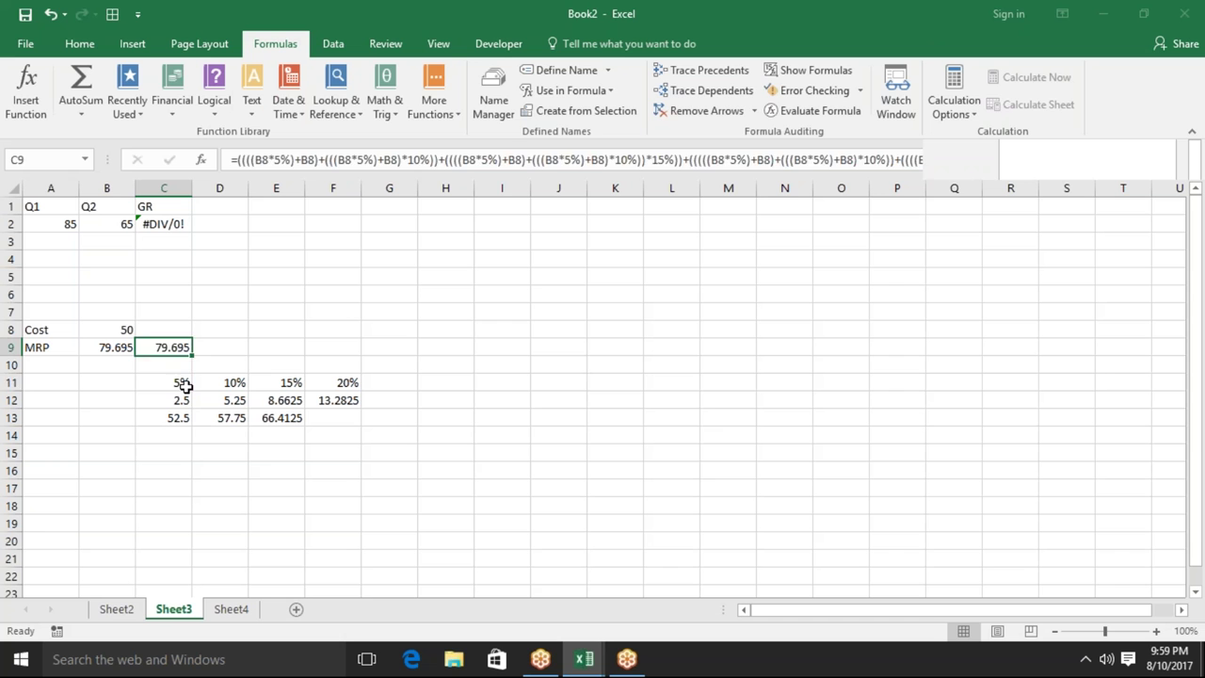
# Change the rate in C11 from 5% to 7%, then recheck C9 and select B9
pyautogui.click(185, 384)
pyautogui.write('7')
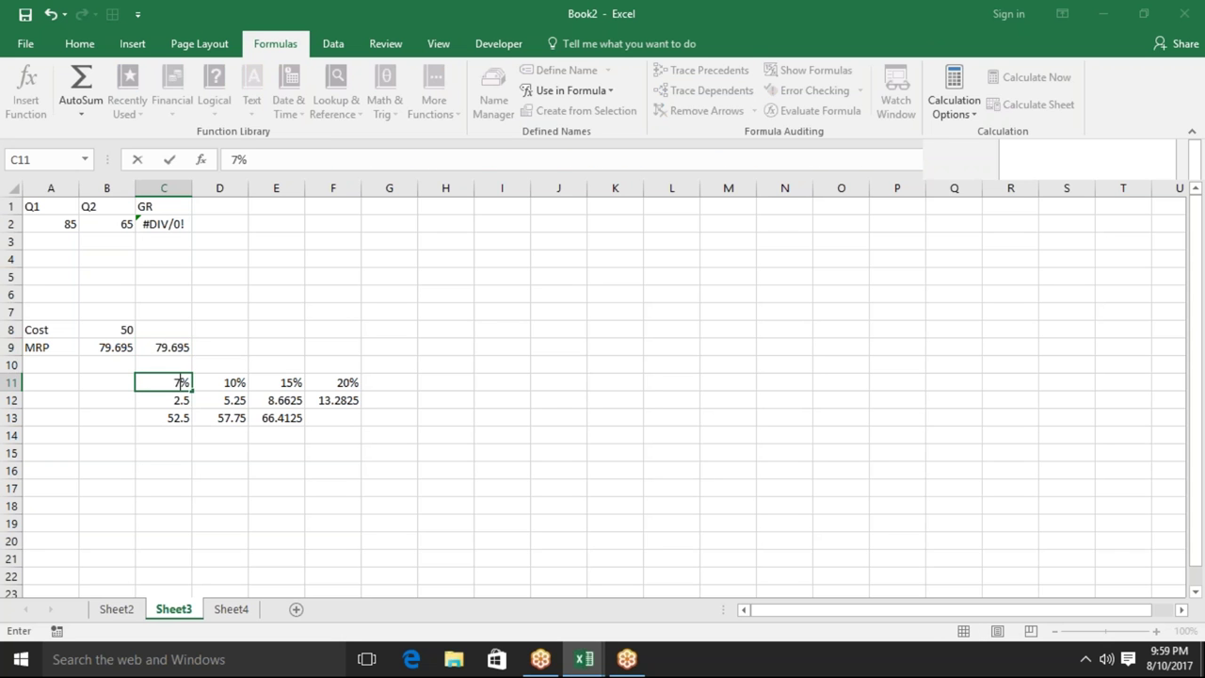
pyautogui.press('Return')
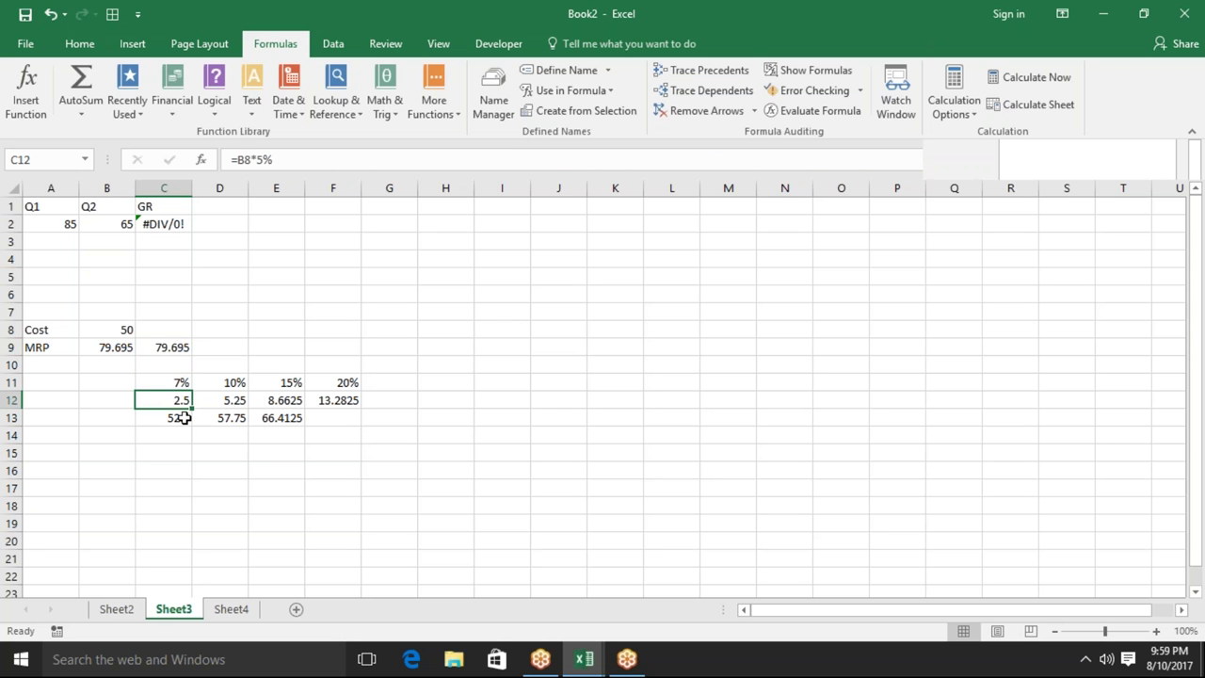
pyautogui.doubleClick(167, 347)
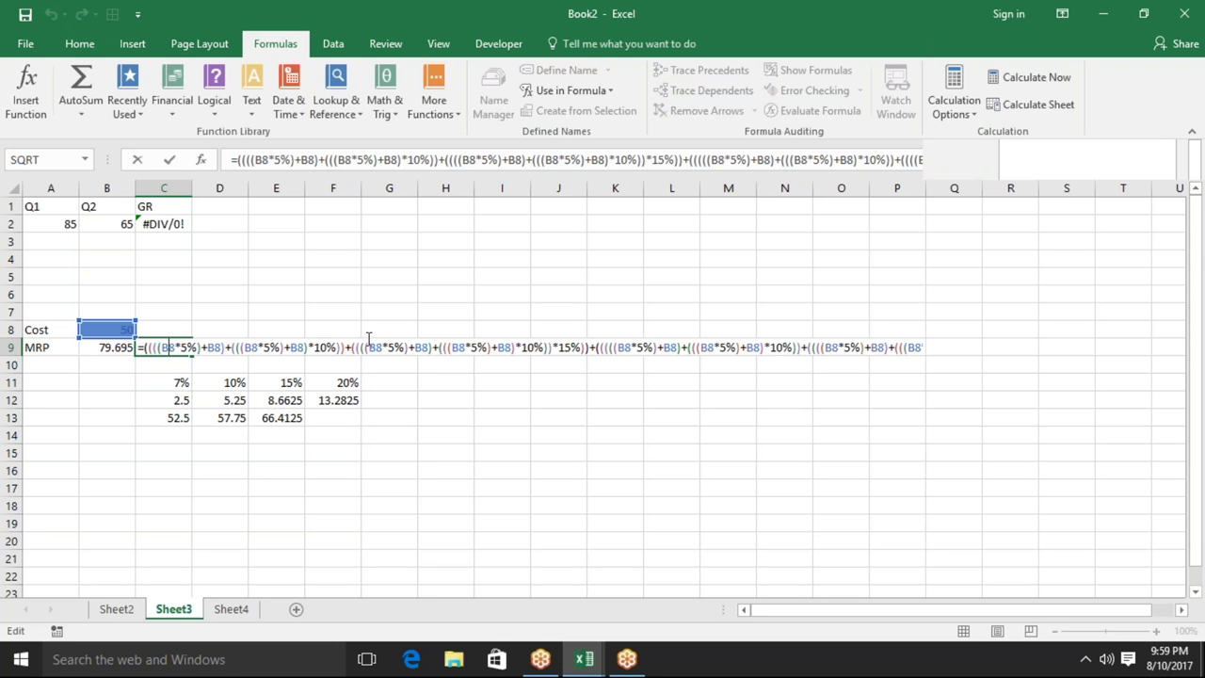
pyautogui.press('Escape')
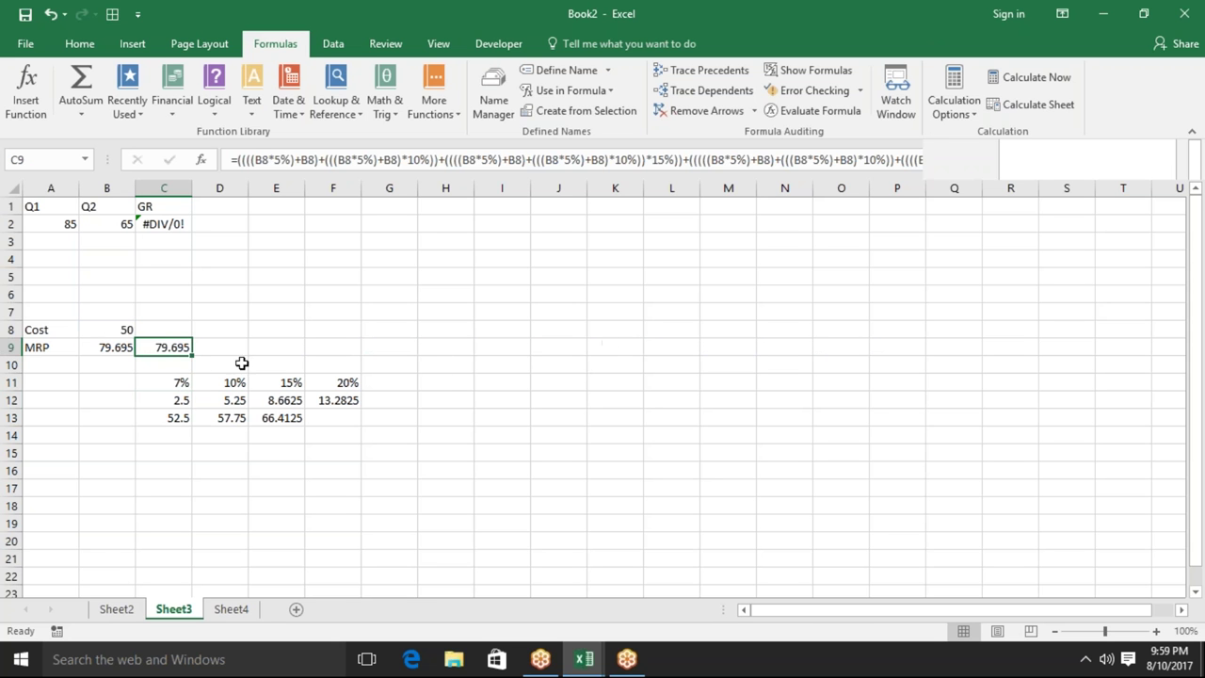
pyautogui.click(120, 348)
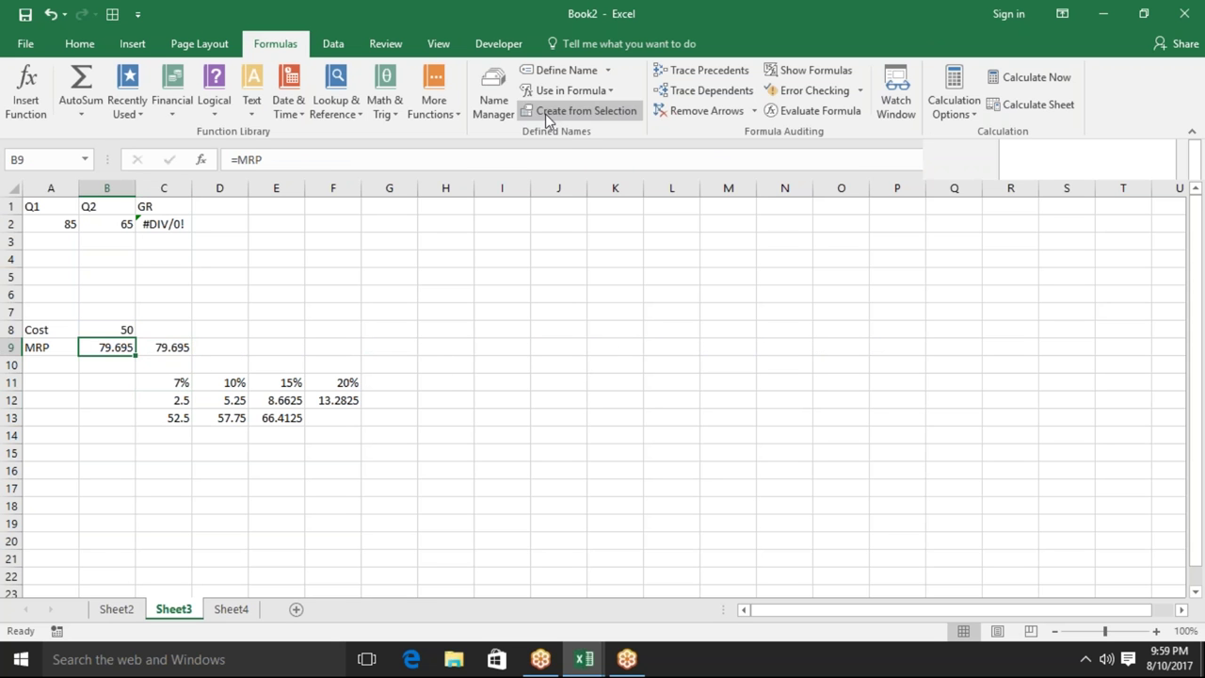
# Edit MC to =Sheet3!B8+(Sheet3!B8*7%), so B9 shows 81.213
pyautogui.click(491, 112)
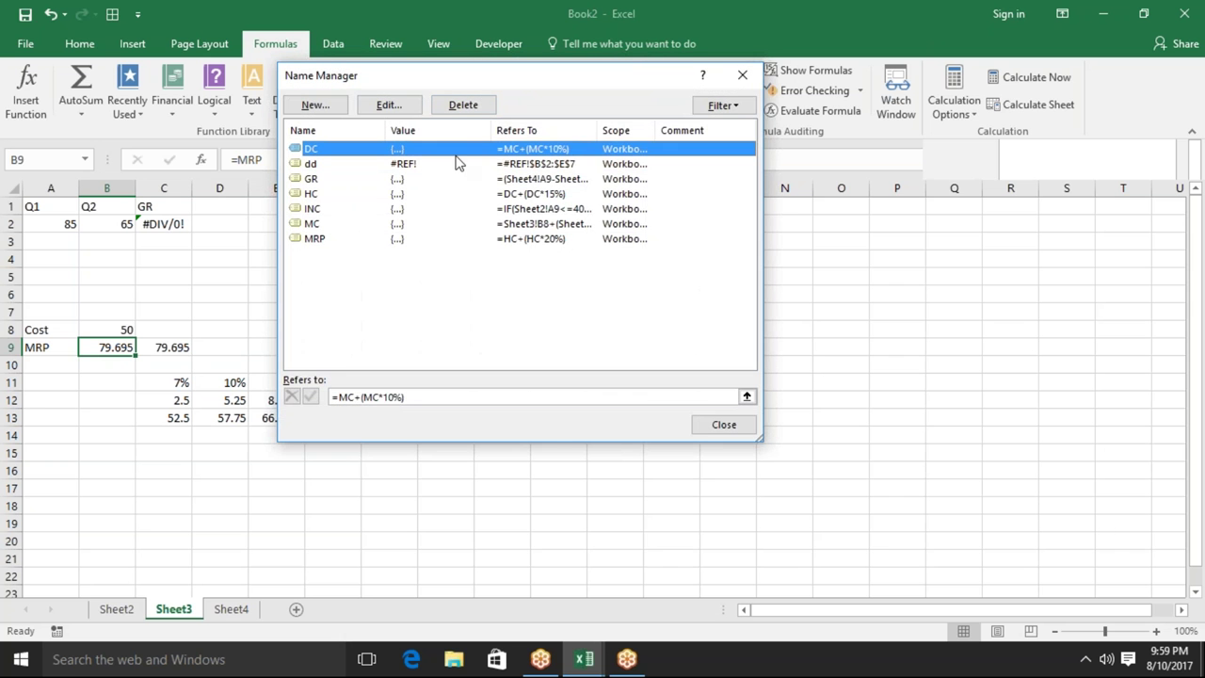
pyautogui.click(427, 226)
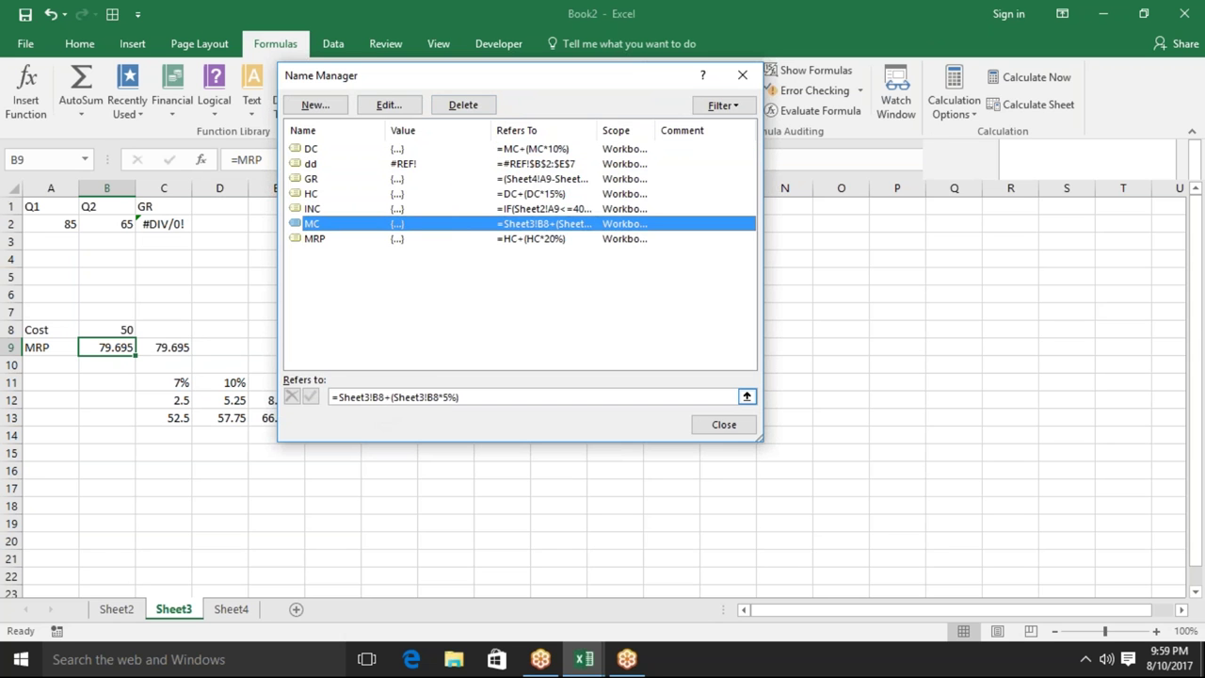
pyautogui.click(449, 397)
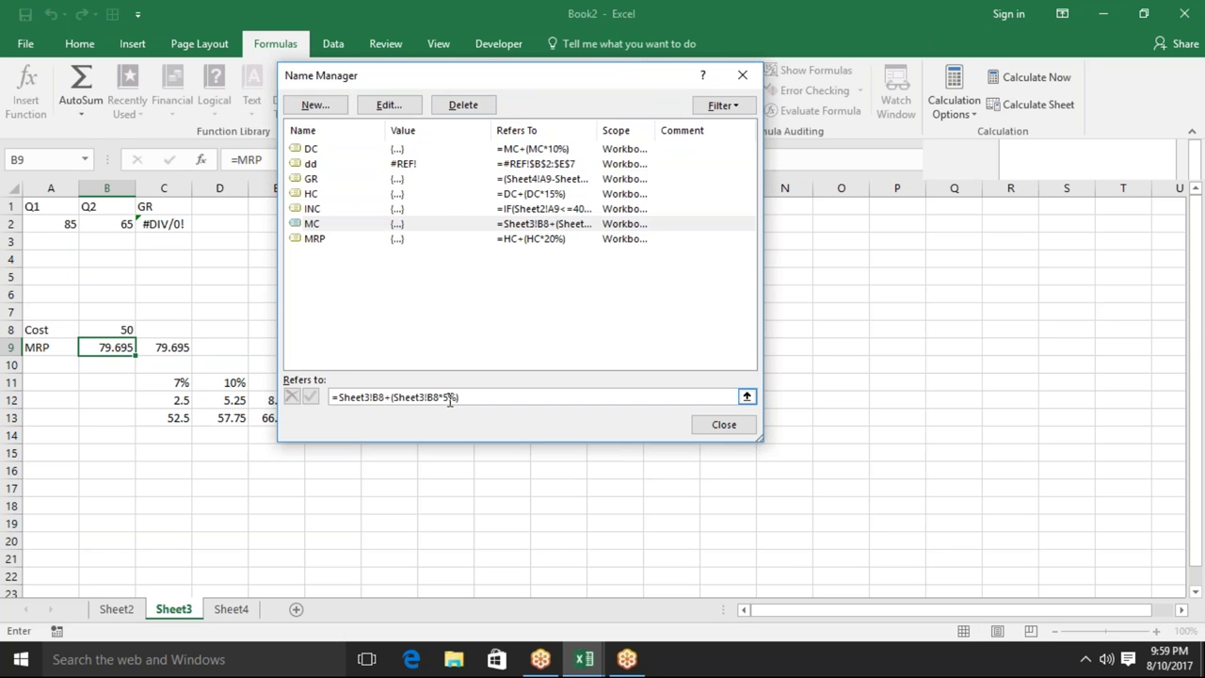
pyautogui.press('BackSpace')
pyautogui.write('7')
pyautogui.click(310, 396)
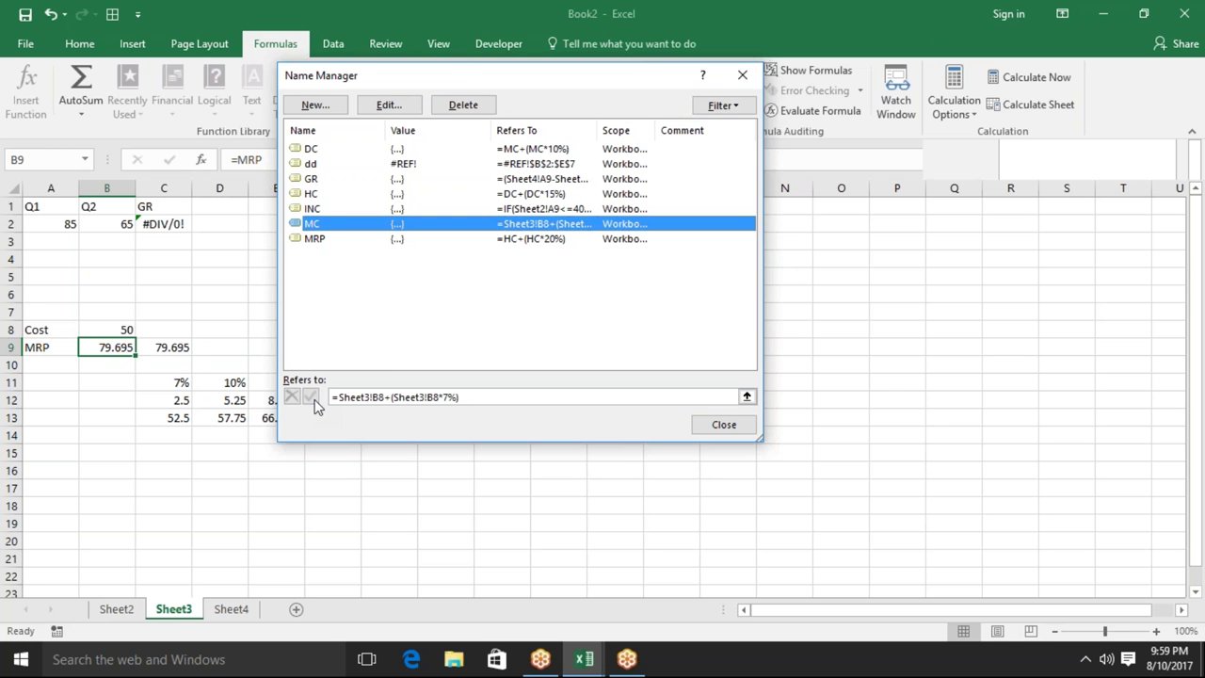
pyautogui.click(700, 429)
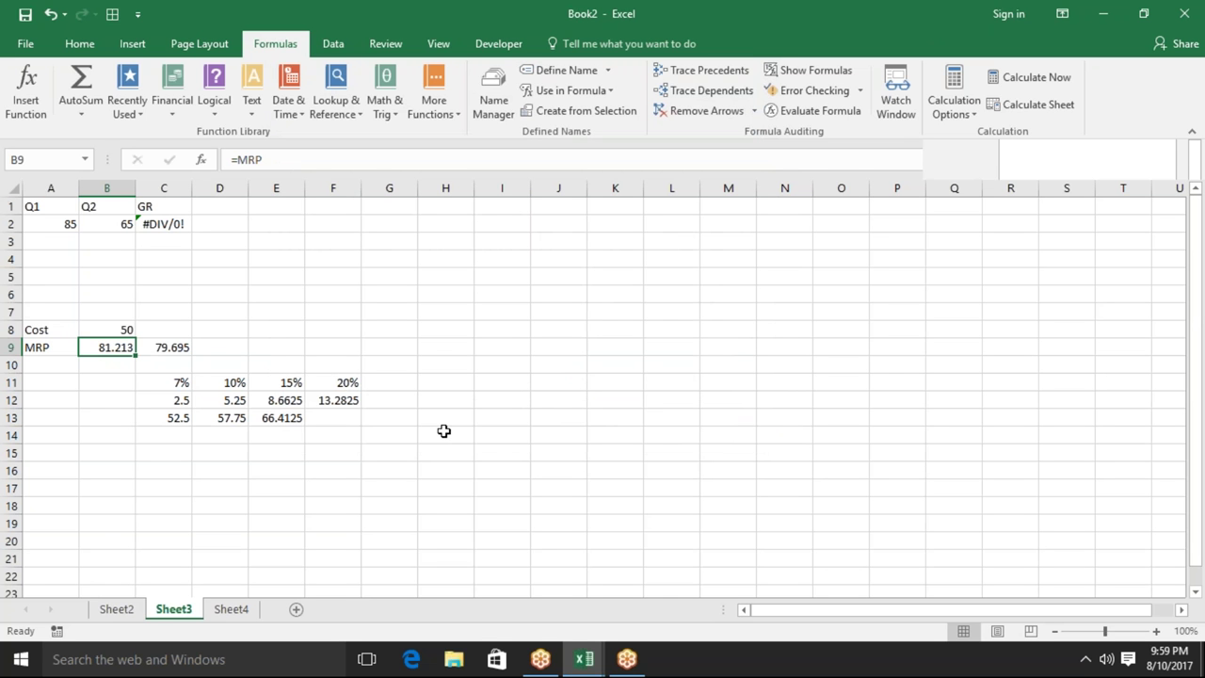
# Review C9's formula again, then reopen Name Manager listing DC, dd, GR, HC, INC, MC and MRP
pyautogui.doubleClick(180, 345)
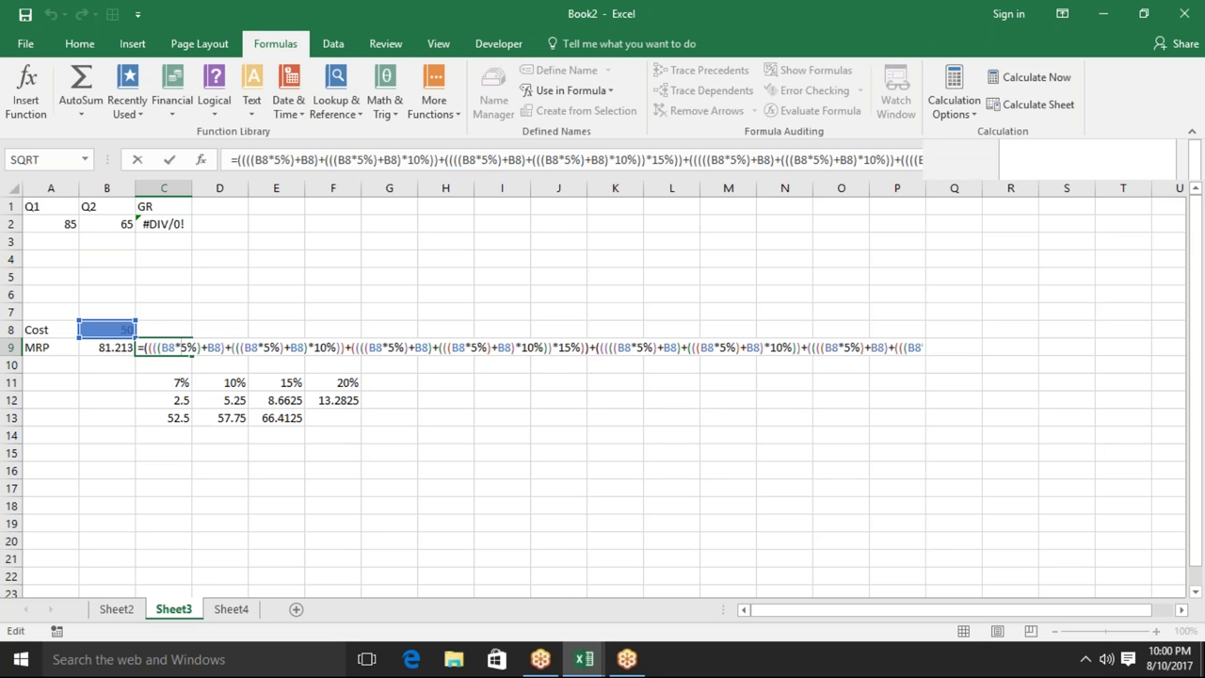
pyautogui.hotkey('ctrl', 'Return')
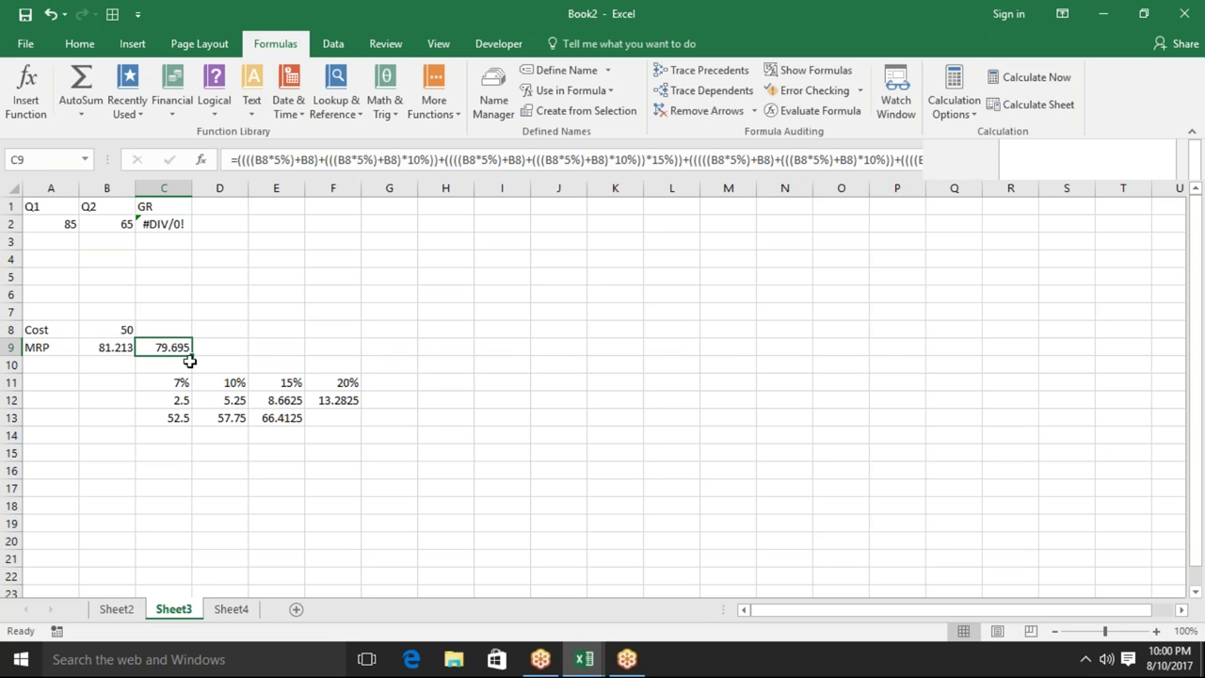
pyautogui.moveTo(184, 383)
pyautogui.mouseDown()
pyautogui.moveTo(363, 410)
pyautogui.moveTo(342, 409)
pyautogui.mouseUp()
pyautogui.doubleClick(157, 350)
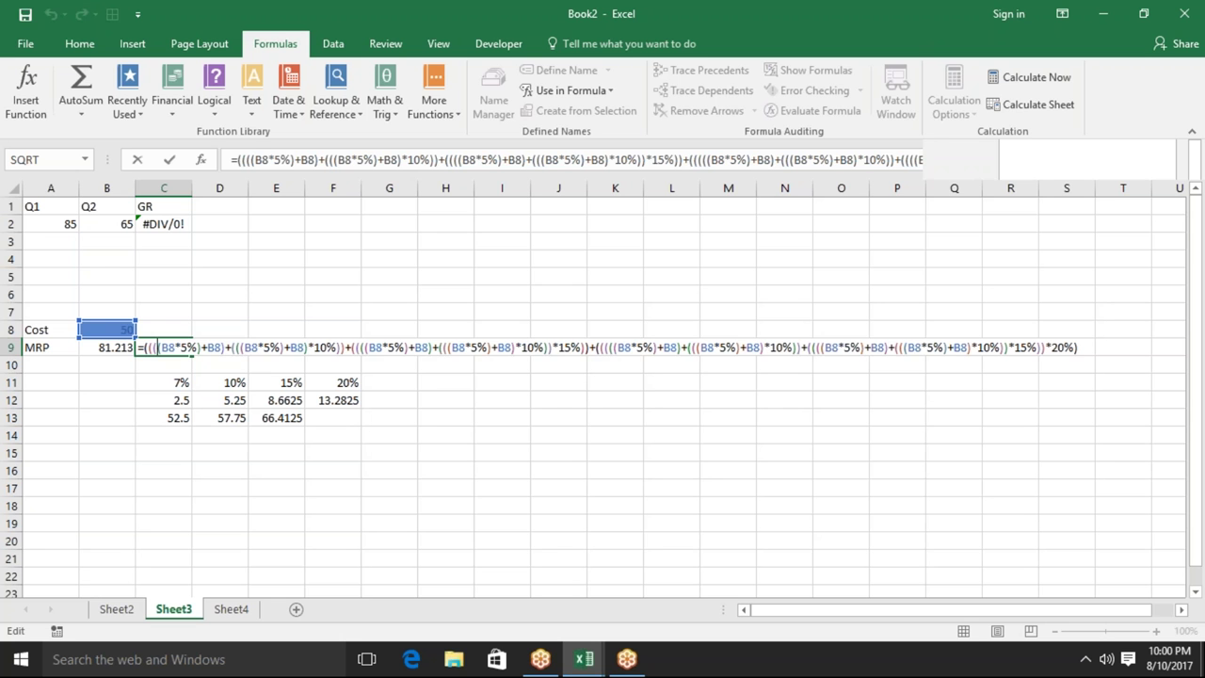
pyautogui.press('Return')
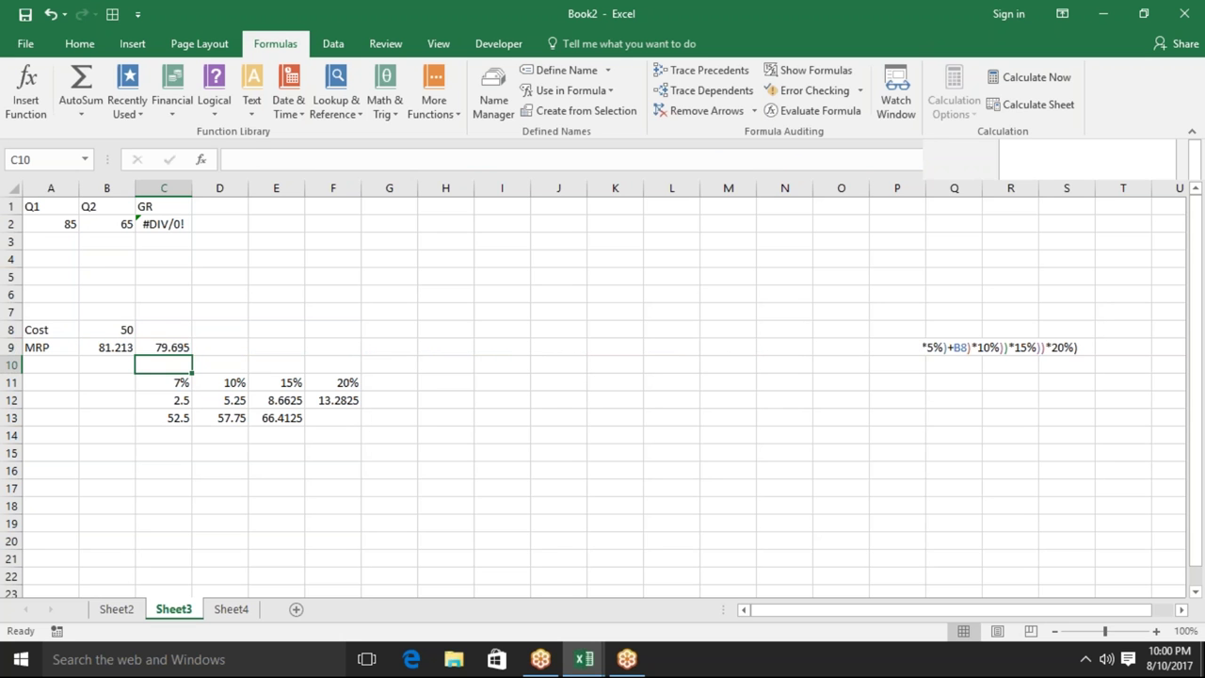
pyautogui.press('Up')
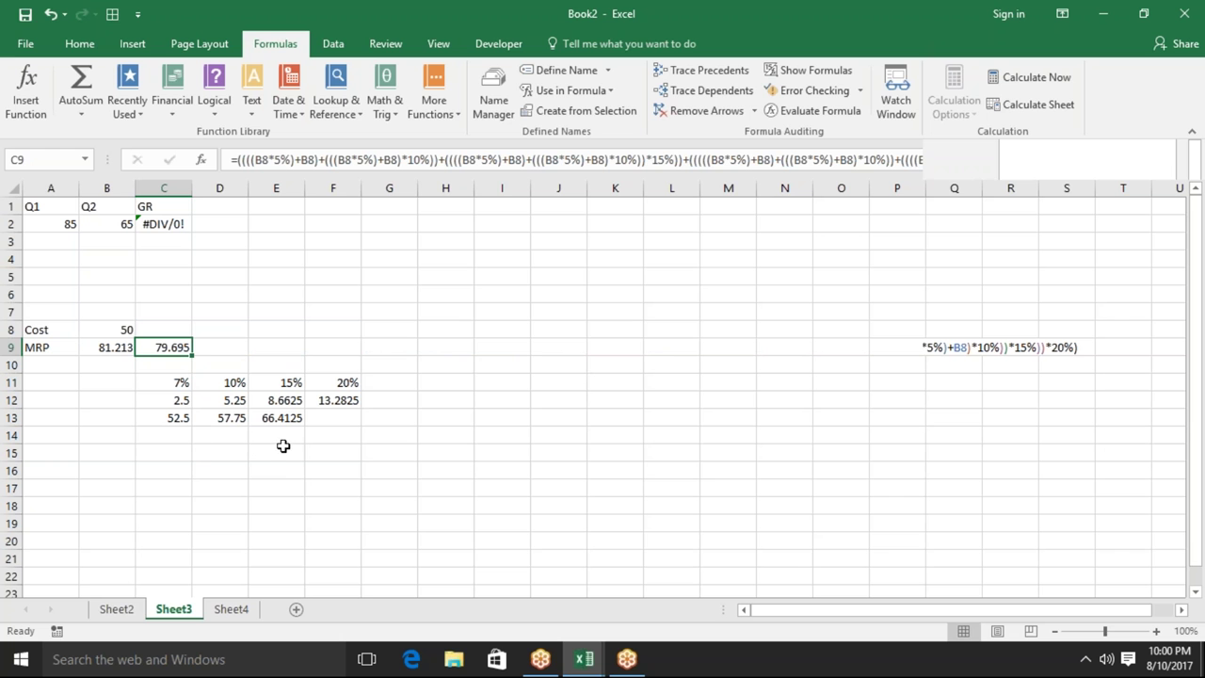
pyautogui.click(501, 100)
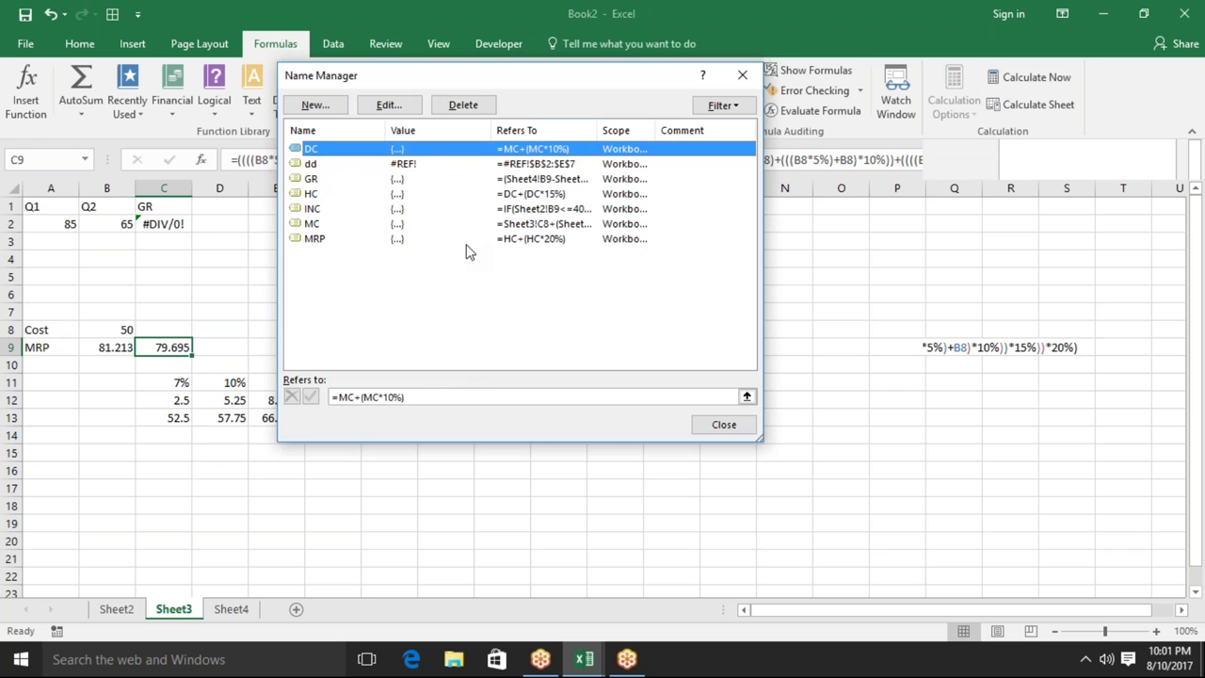
# Copy the Sales column A1:A19 from Sheet2 into a new sheet, Sheet5
pyautogui.press('Escape')
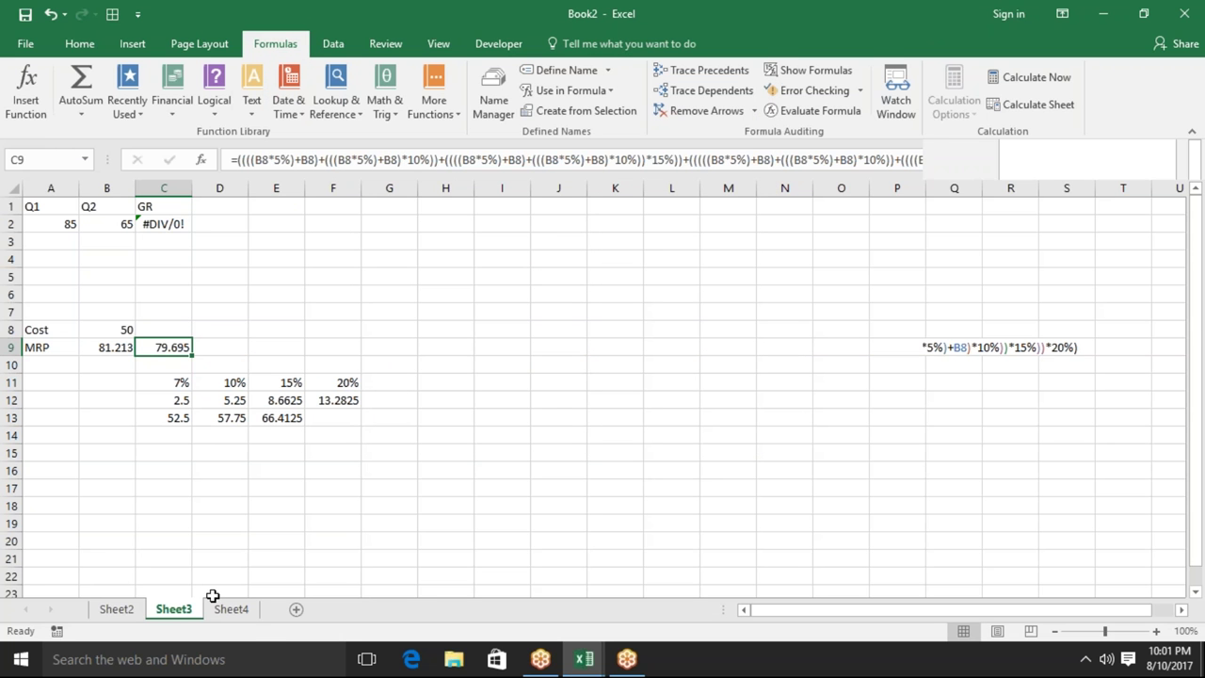
pyautogui.click(240, 613)
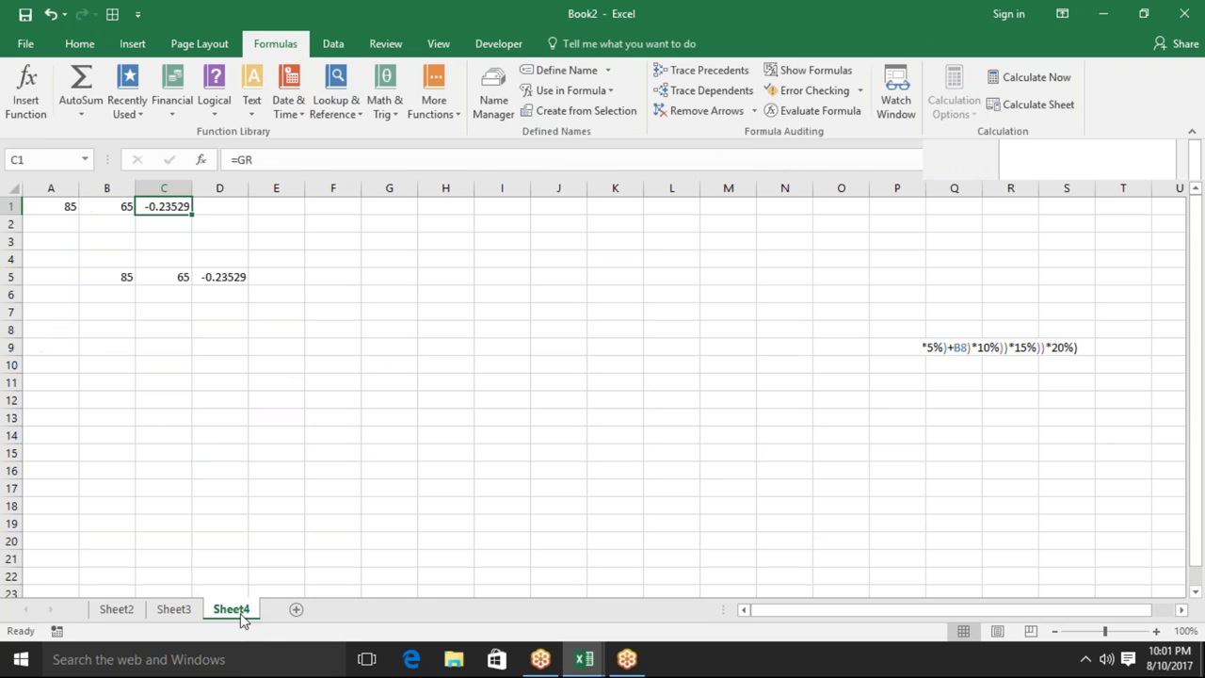
pyautogui.click(135, 613)
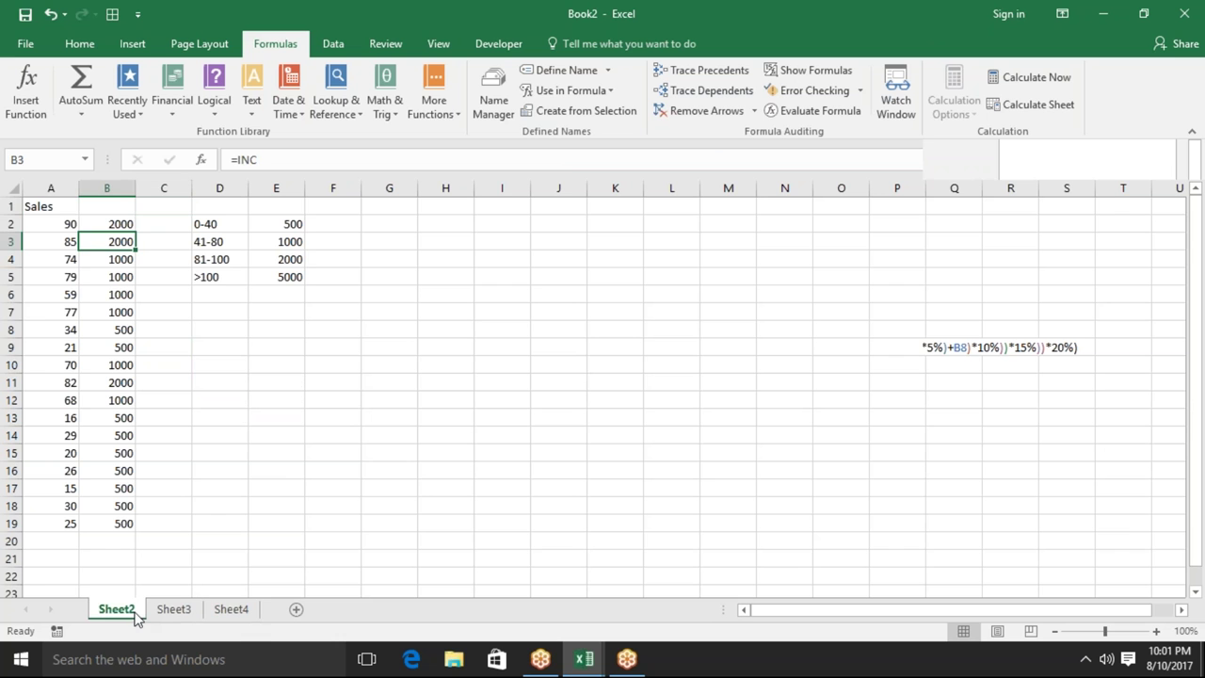
pyautogui.click(51, 206)
pyautogui.moveTo(51, 207); pyautogui.dragTo(51, 524)
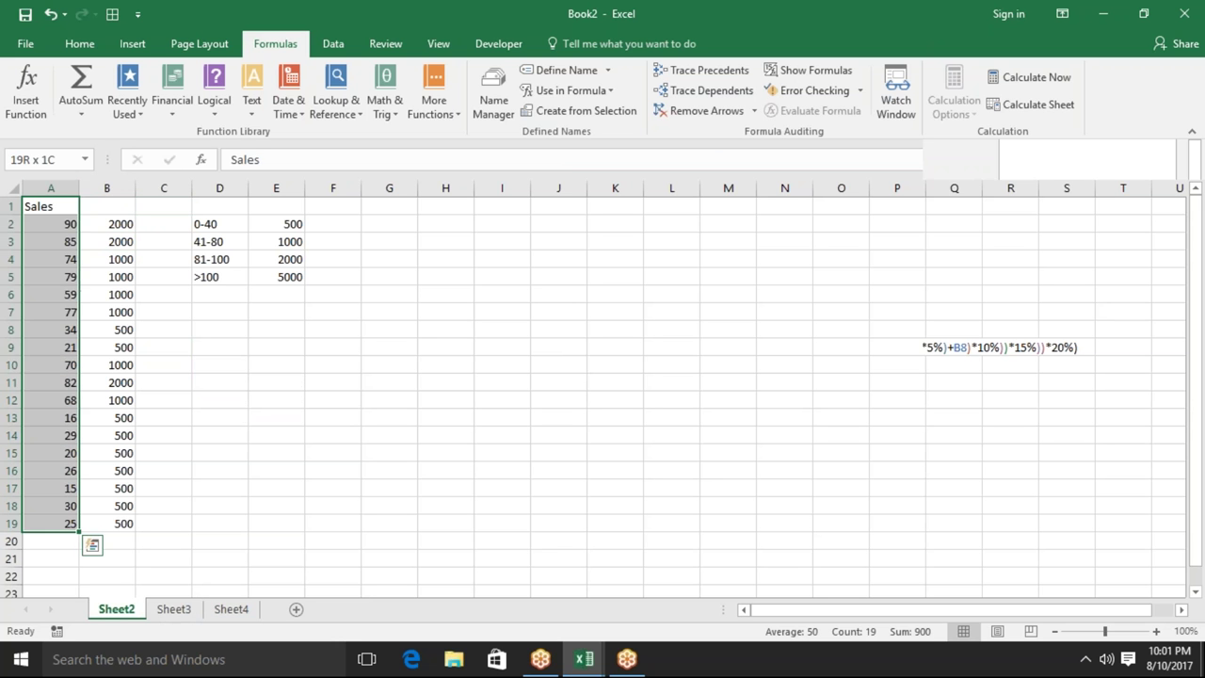
pyautogui.hotkey('ctrl', 'c')
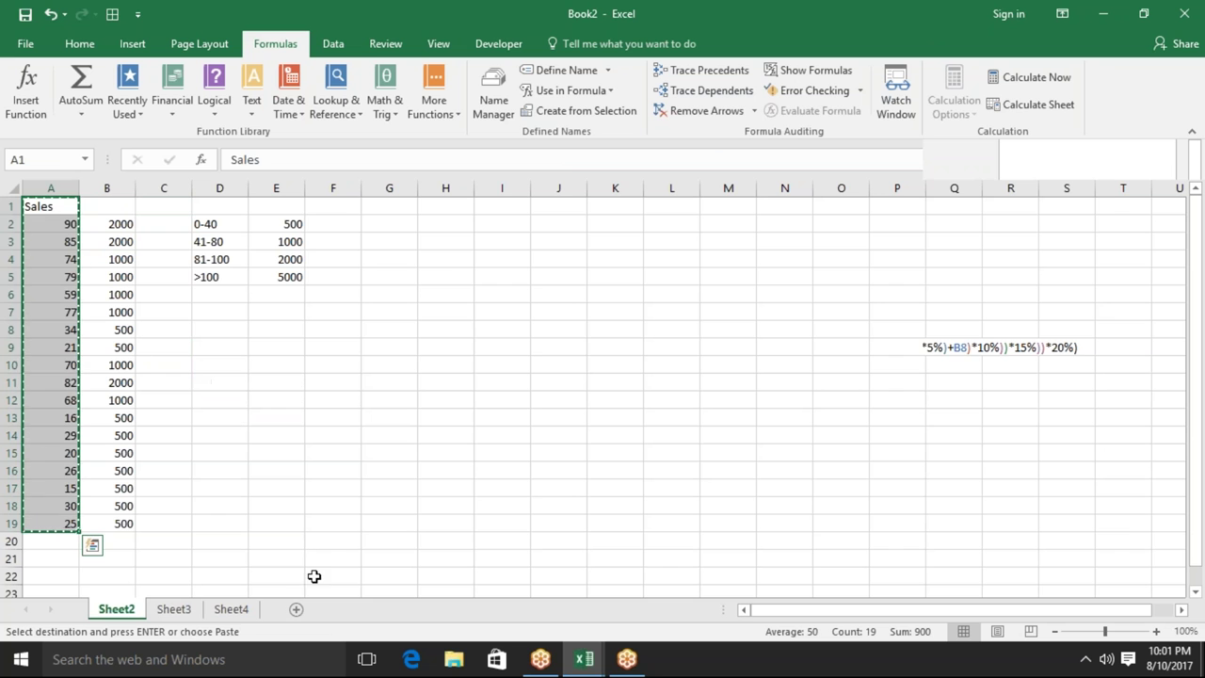
pyautogui.click(296, 610)
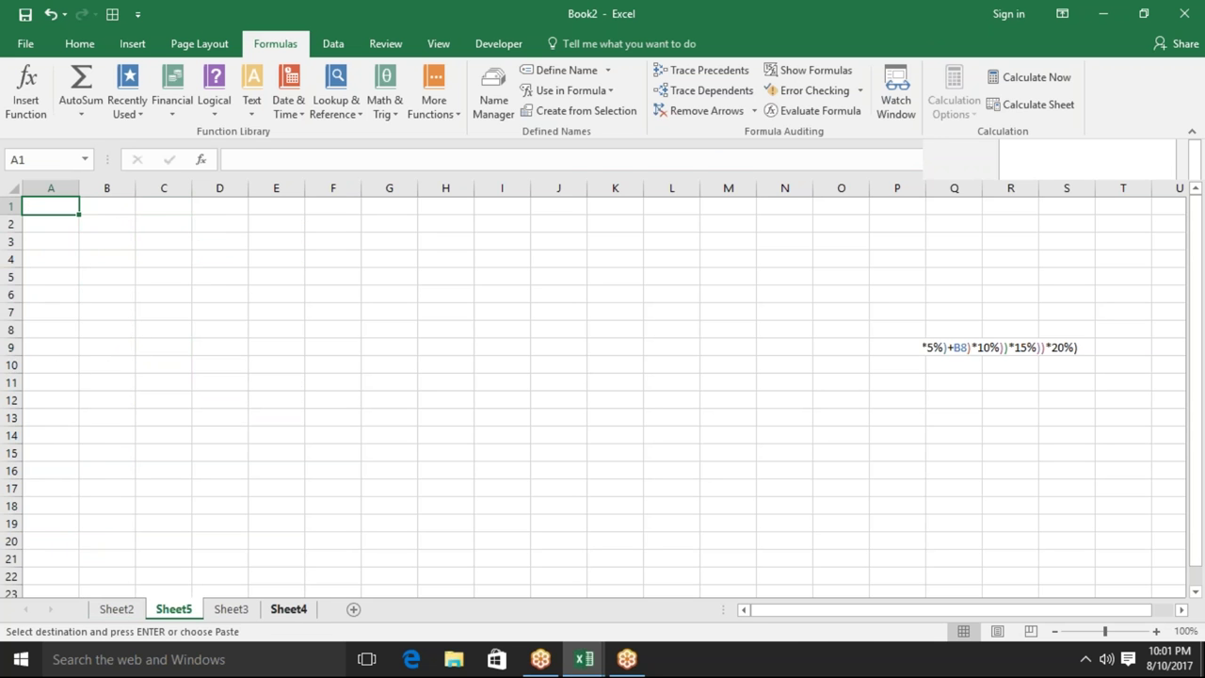
pyautogui.hotkey('ctrl', 'v')
# Enter the label TAX in E1 and 5% in F1
pyautogui.click(279, 204)
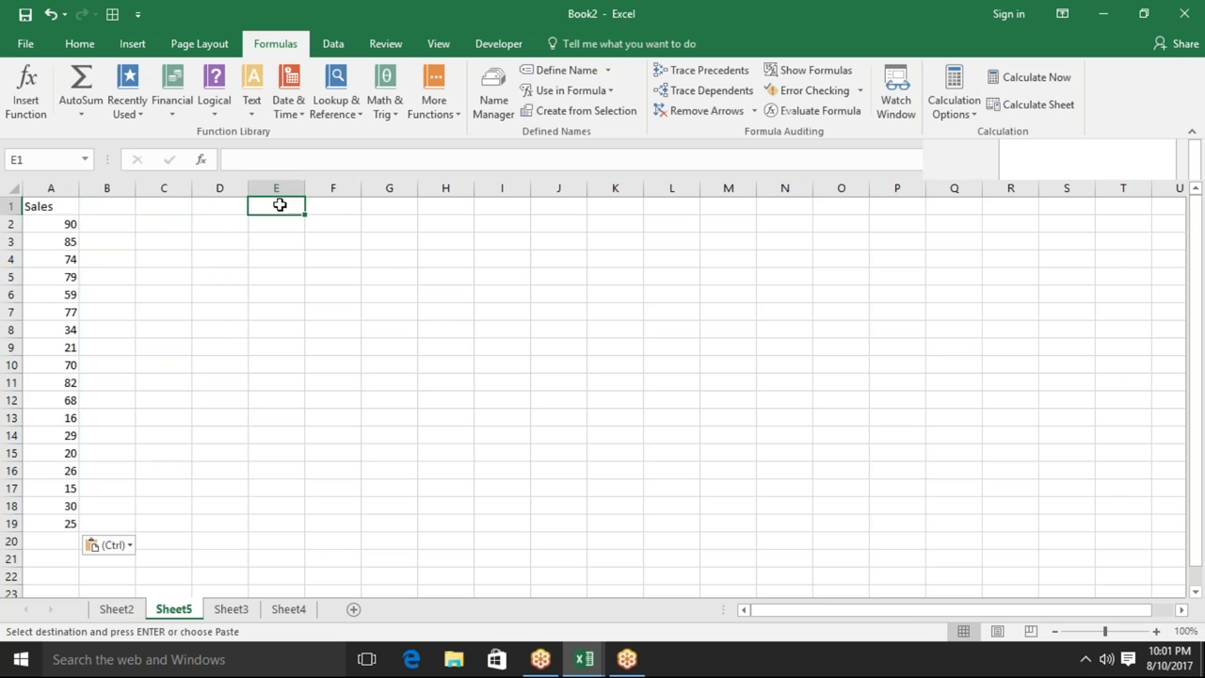
pyautogui.write('TX')
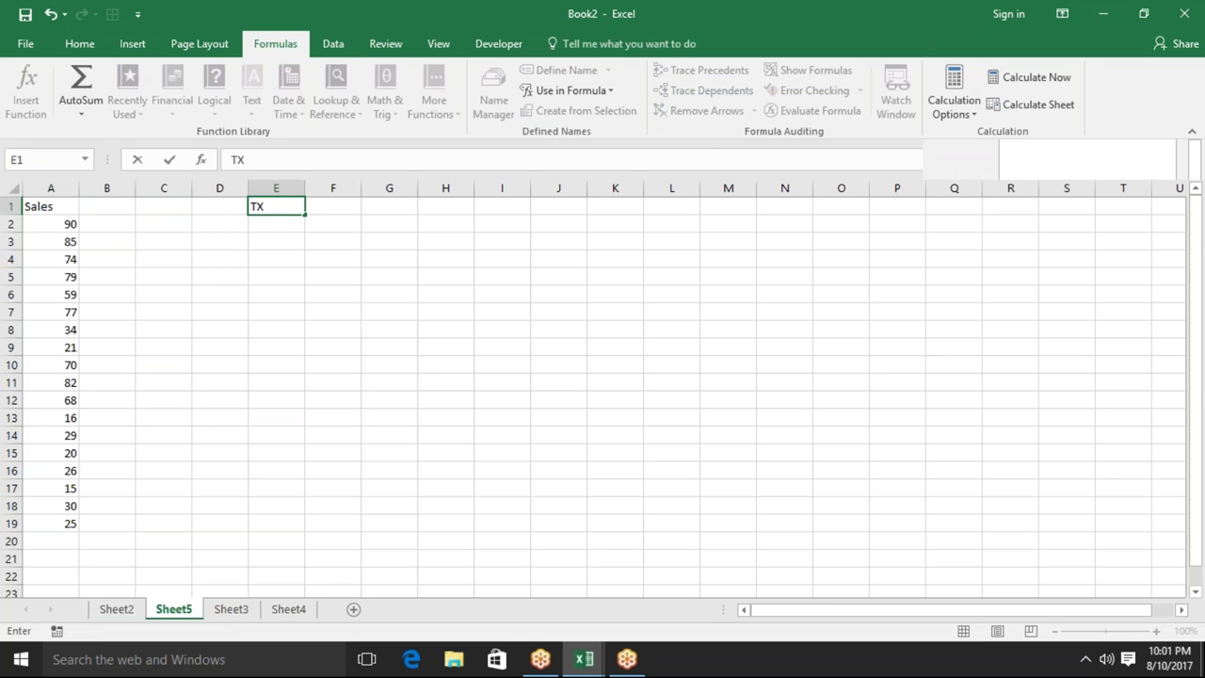
pyautogui.press('BackSpace')
pyautogui.write('AX')
pyautogui.press('Tab')
pyautogui.write('5%')
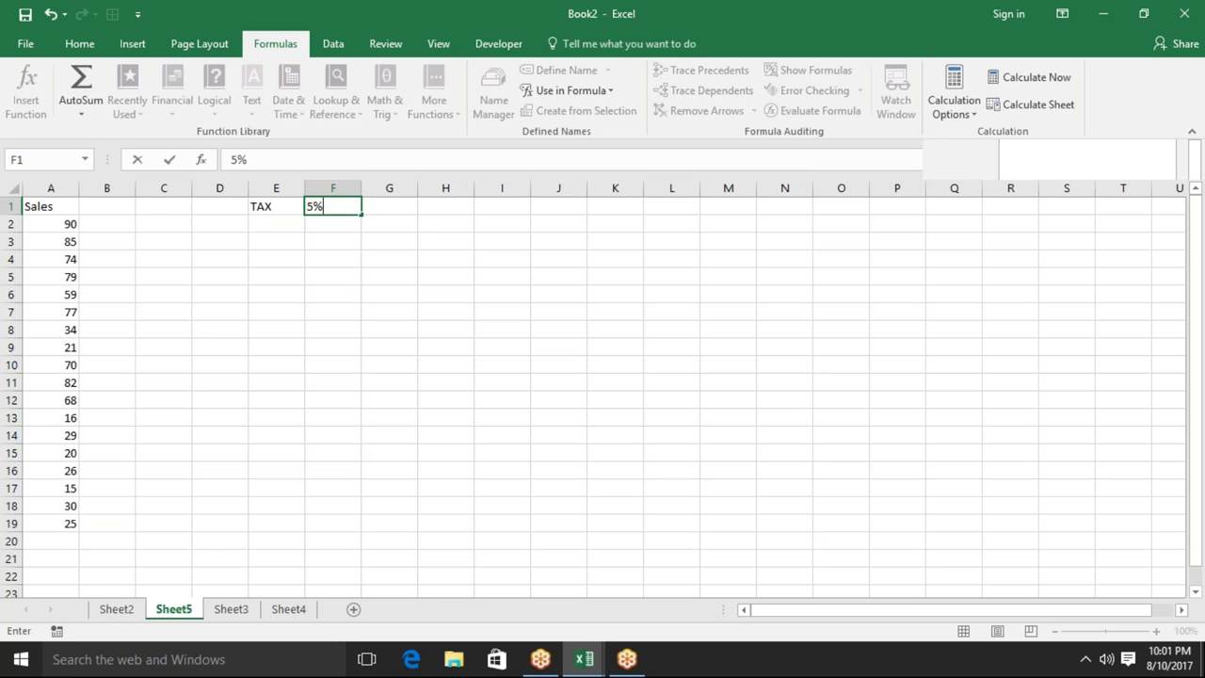
pyautogui.click(132, 229)
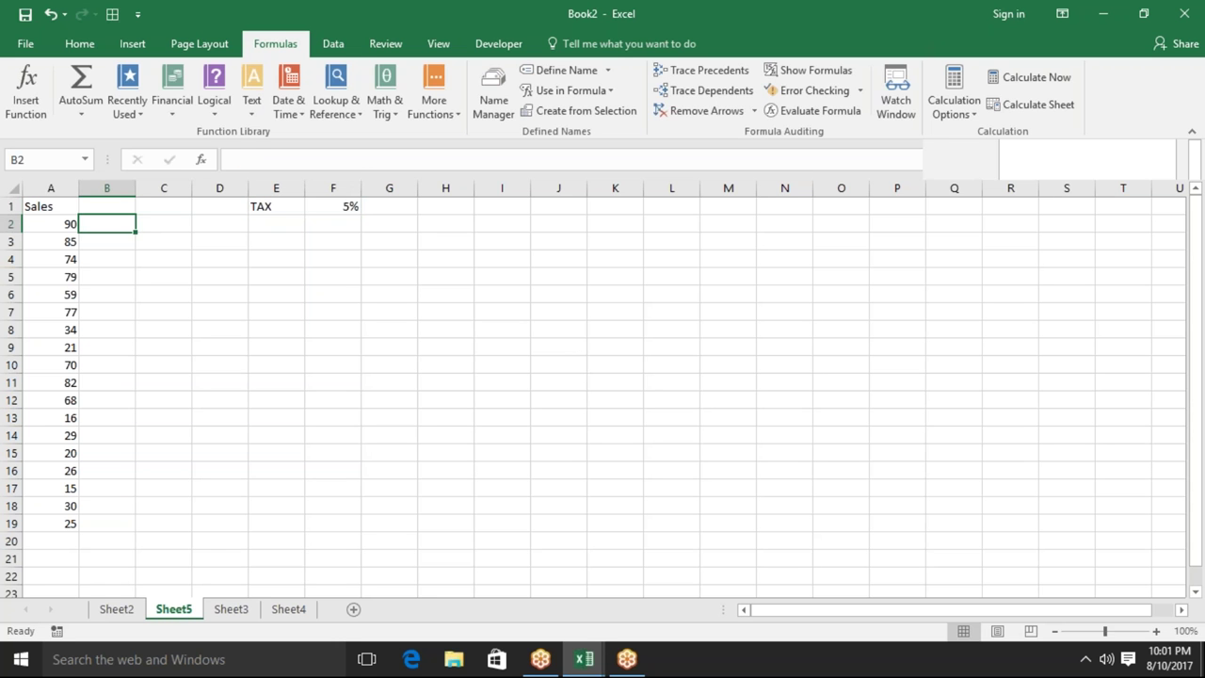
# Fill B2:B19 with the tax formula =A2*$F$1
pyautogui.write('=')
pyautogui.press('Left')
pyautogui.write('*')
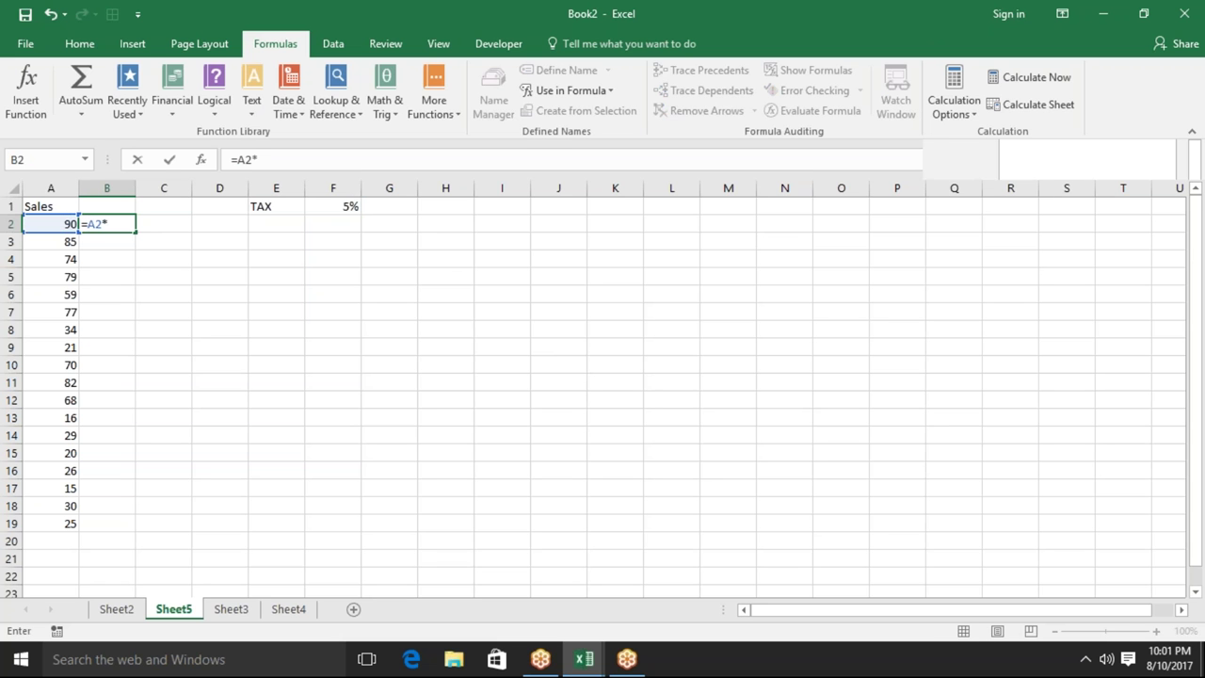
pyautogui.click(323, 205)
pyautogui.hotkey('ctrl', 'Return')
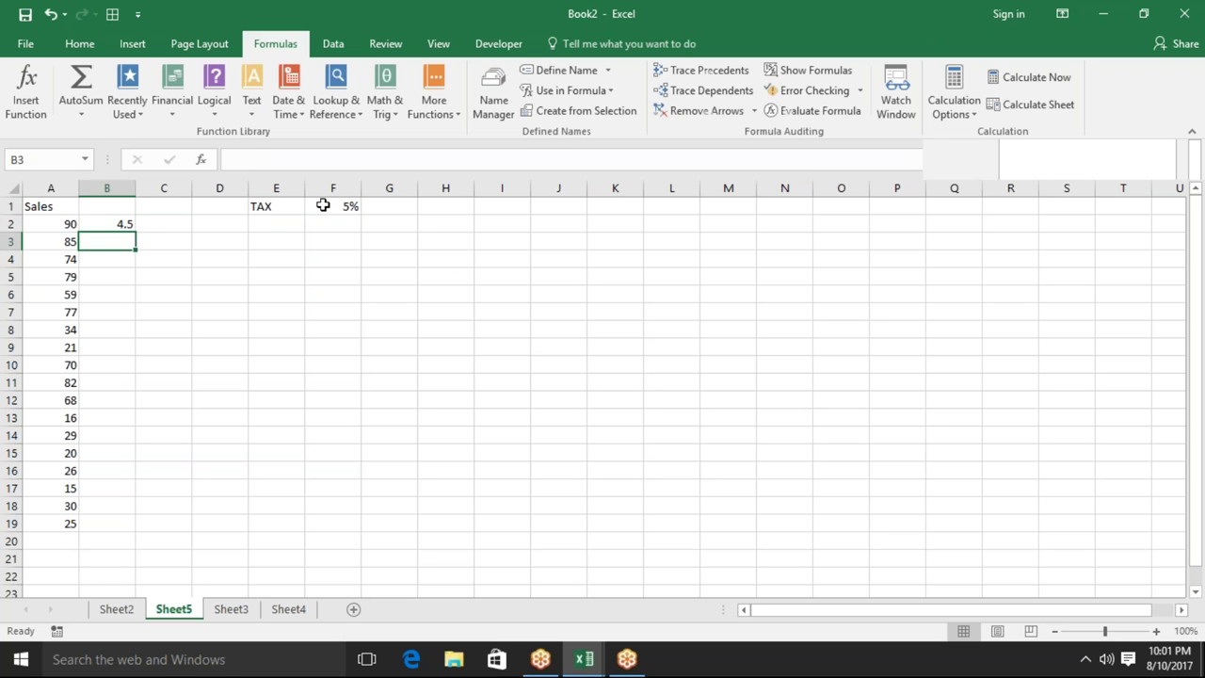
pyautogui.click(264, 160)
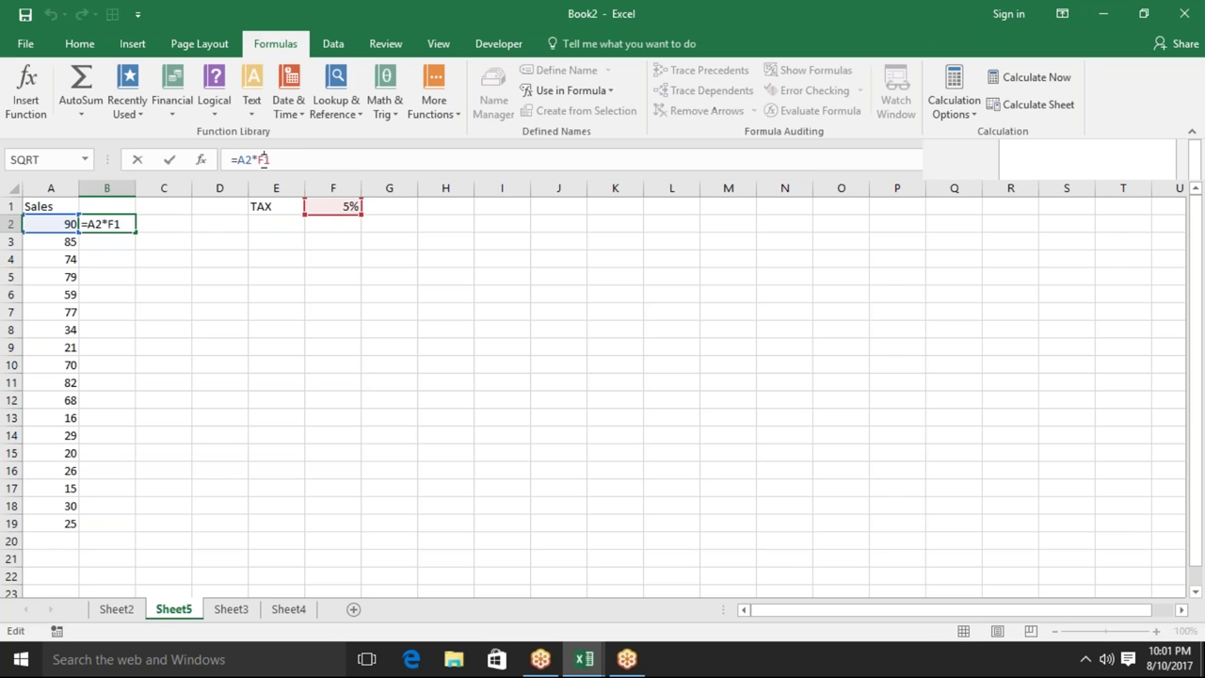
pyautogui.press('F4')
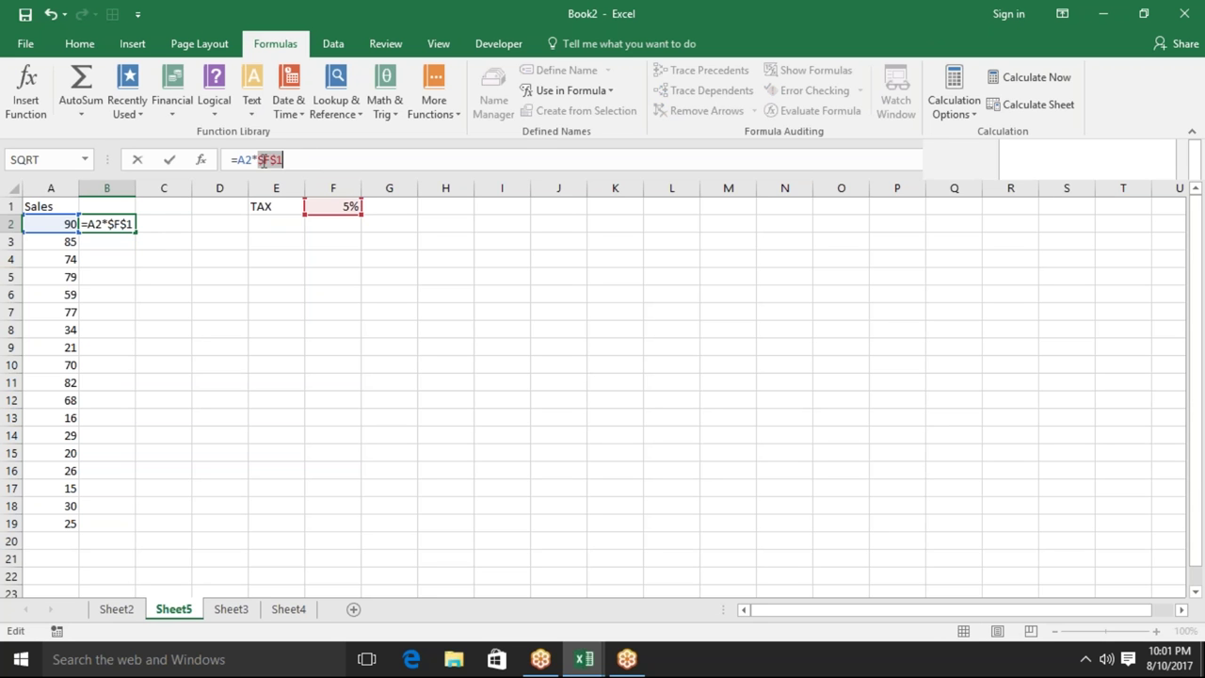
pyautogui.hotkey('ctrl', 'Return')
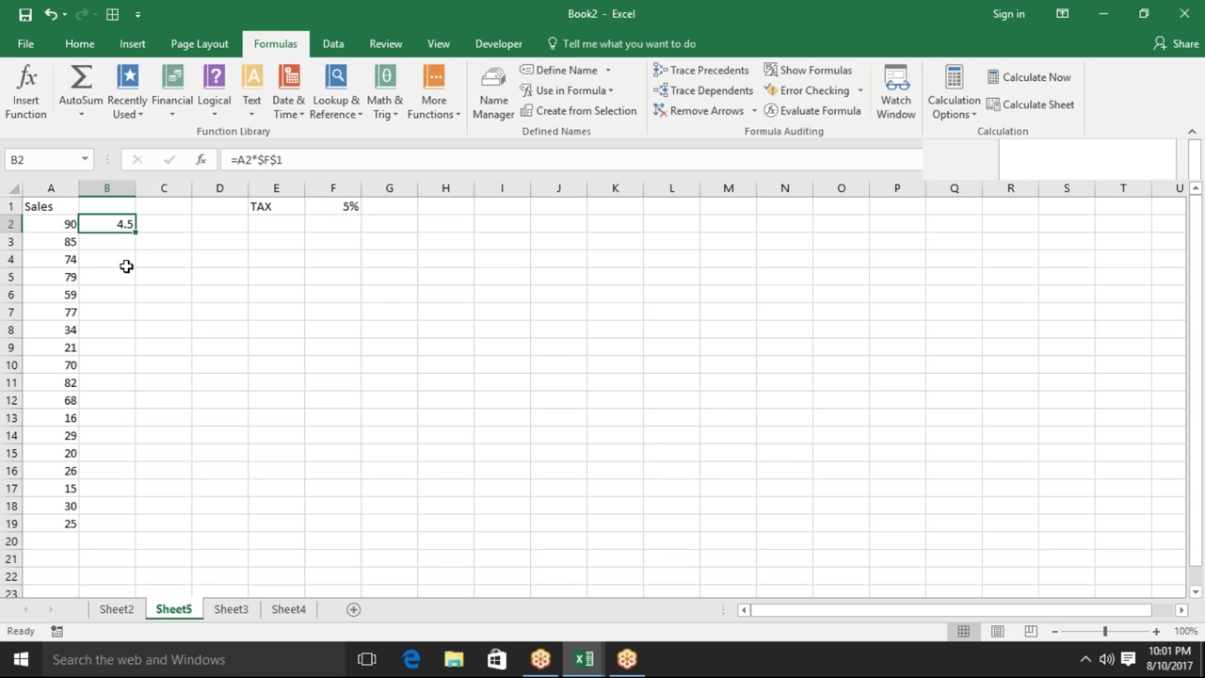
pyautogui.doubleClick(136, 232)
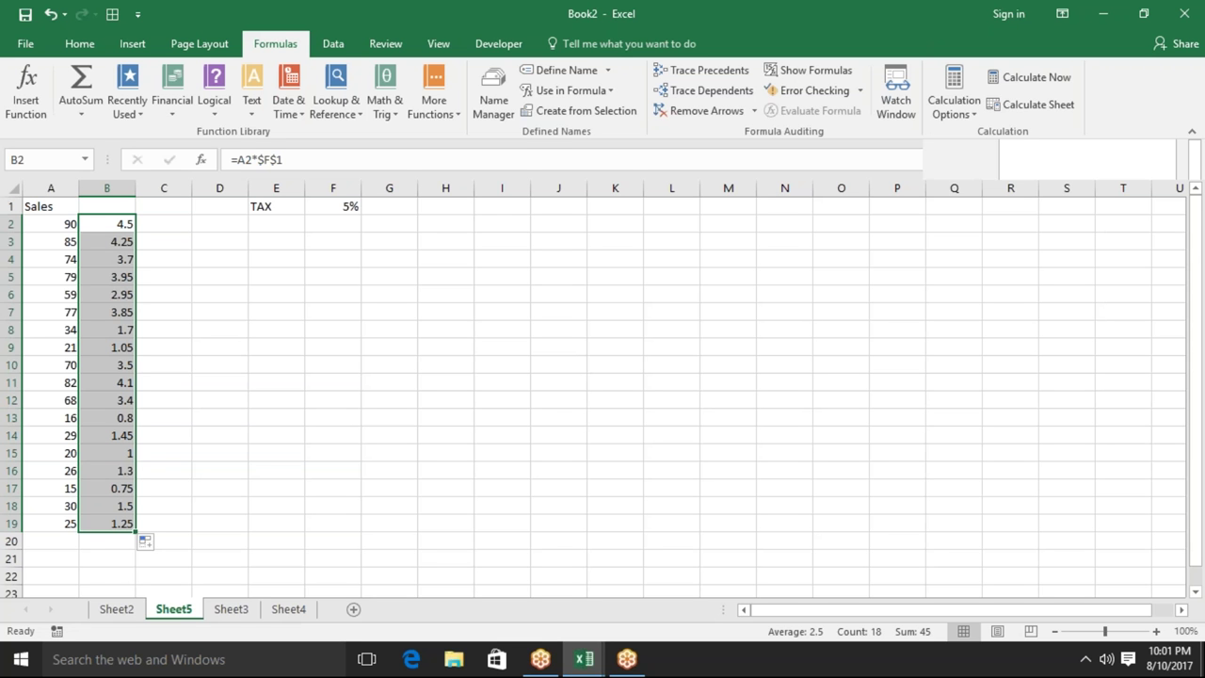
# Clear the tax results from B2:B19 and select F1
pyautogui.press('Delete')
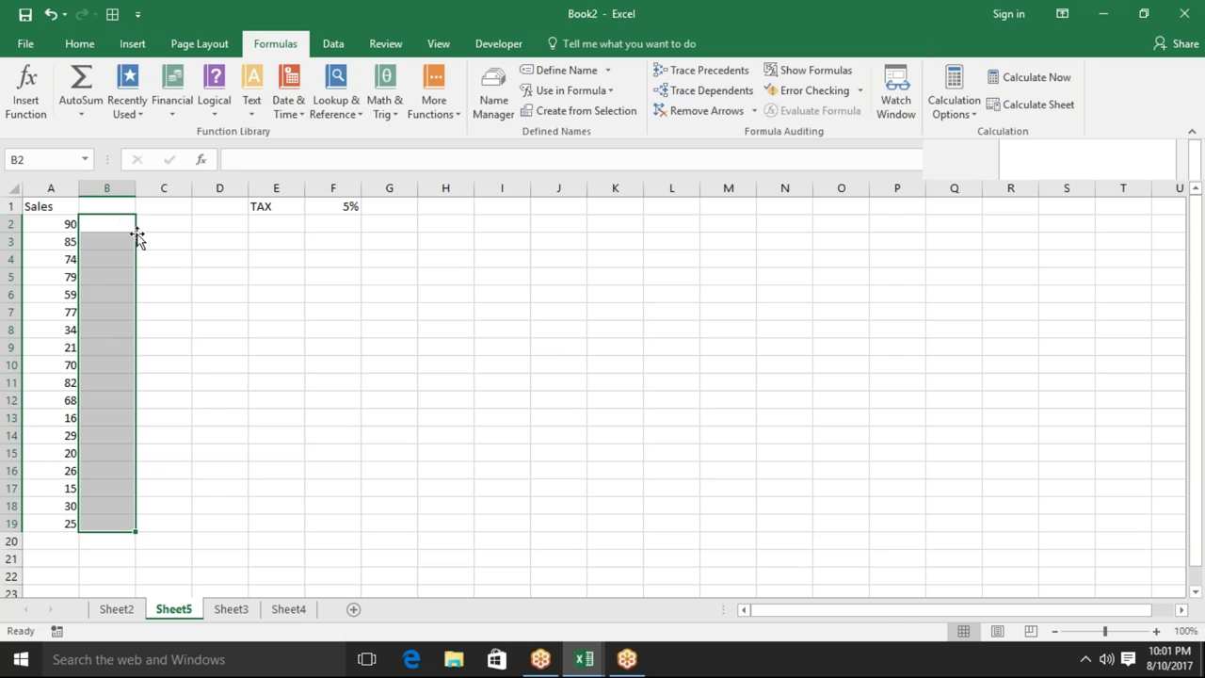
pyautogui.click(527, 396)
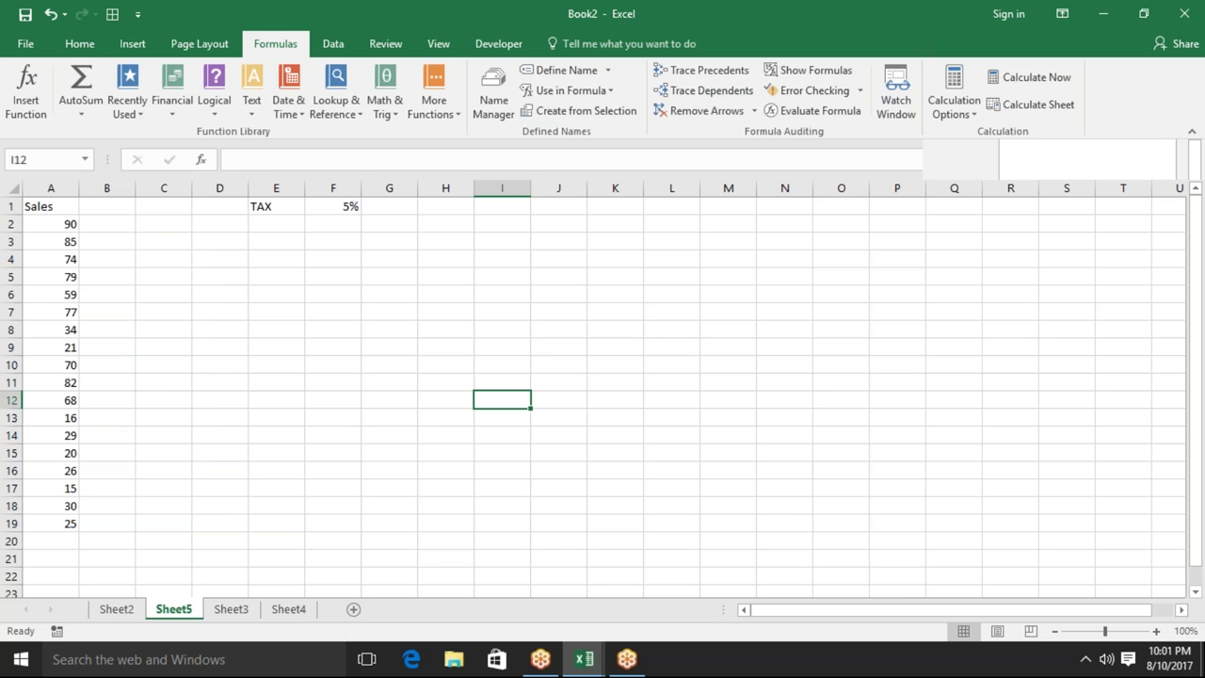
pyautogui.click(348, 209)
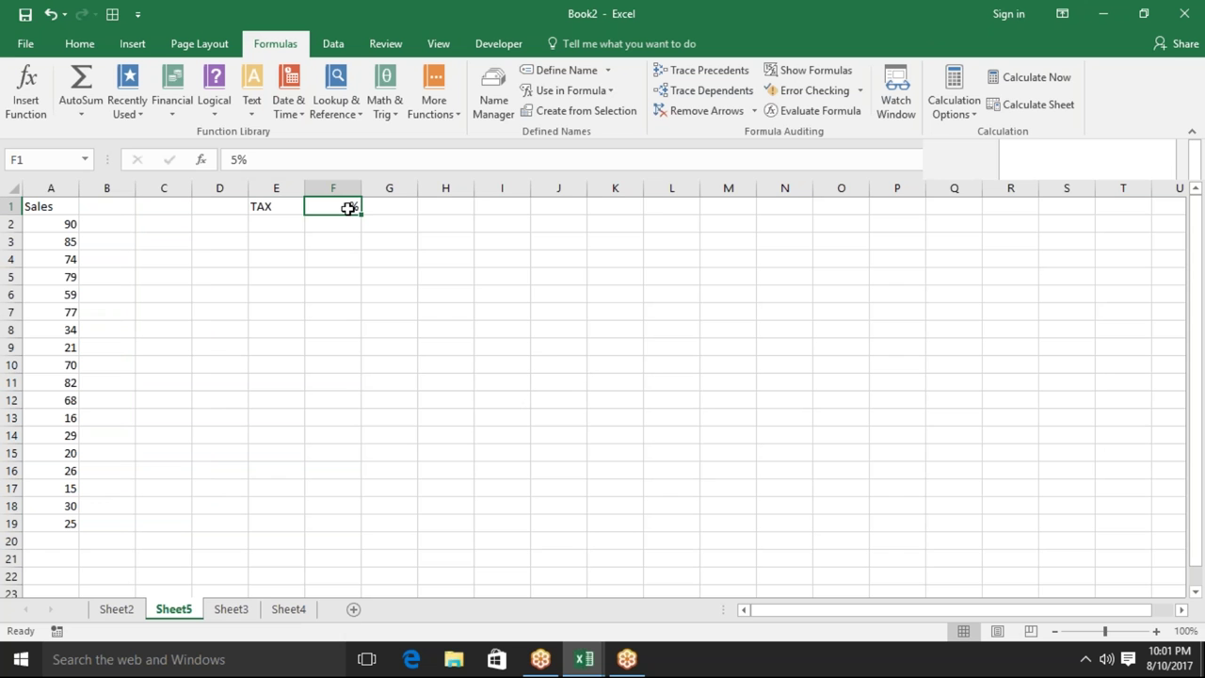
# Name F1 as TAX and fill B2:B19 with =A2*TAX (4.5 down to 1.25)
pyautogui.click(568, 73)
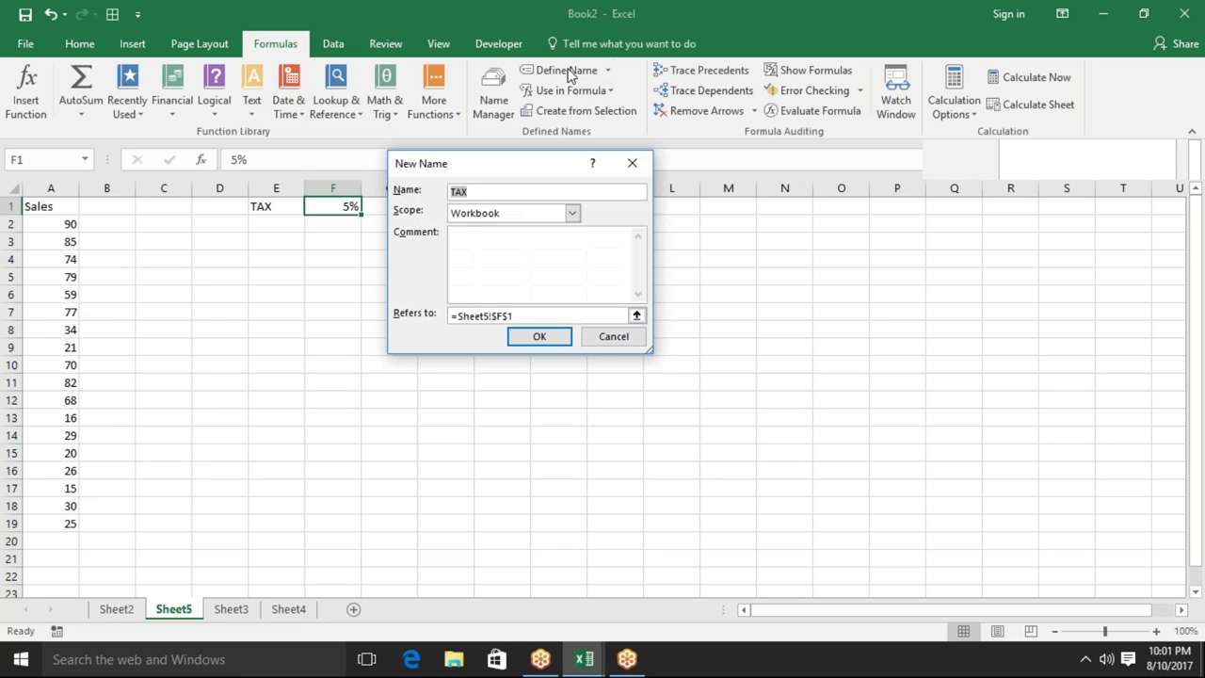
pyautogui.click(524, 338)
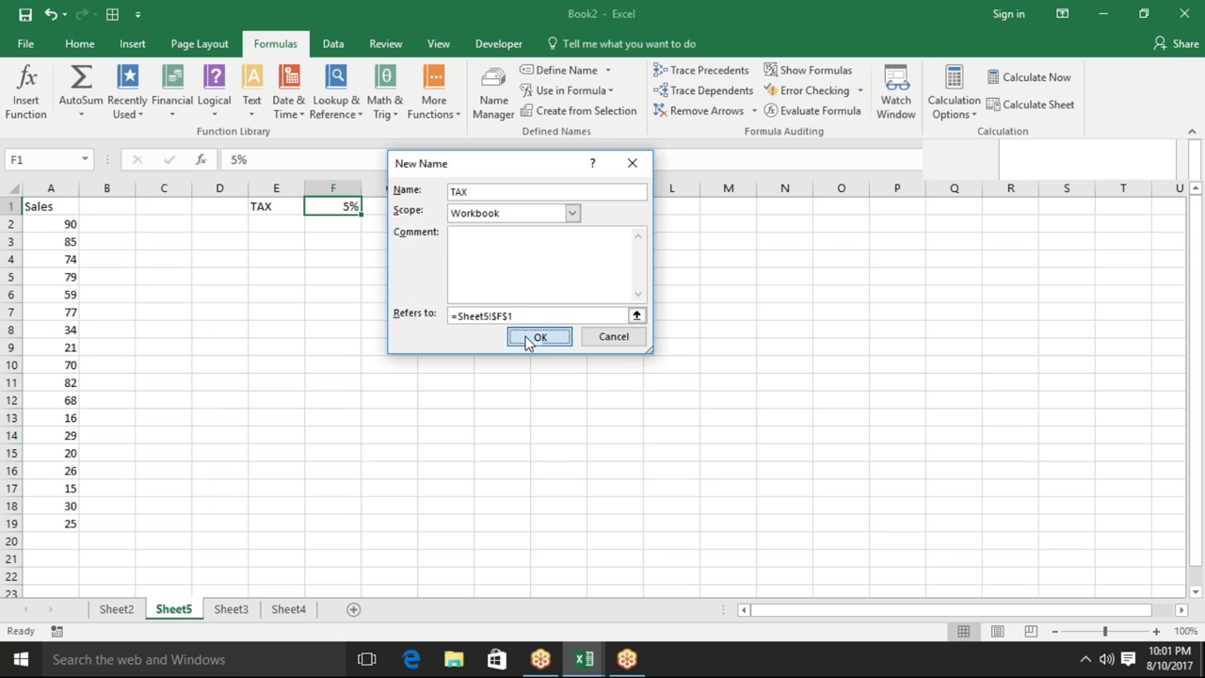
pyautogui.click(120, 226)
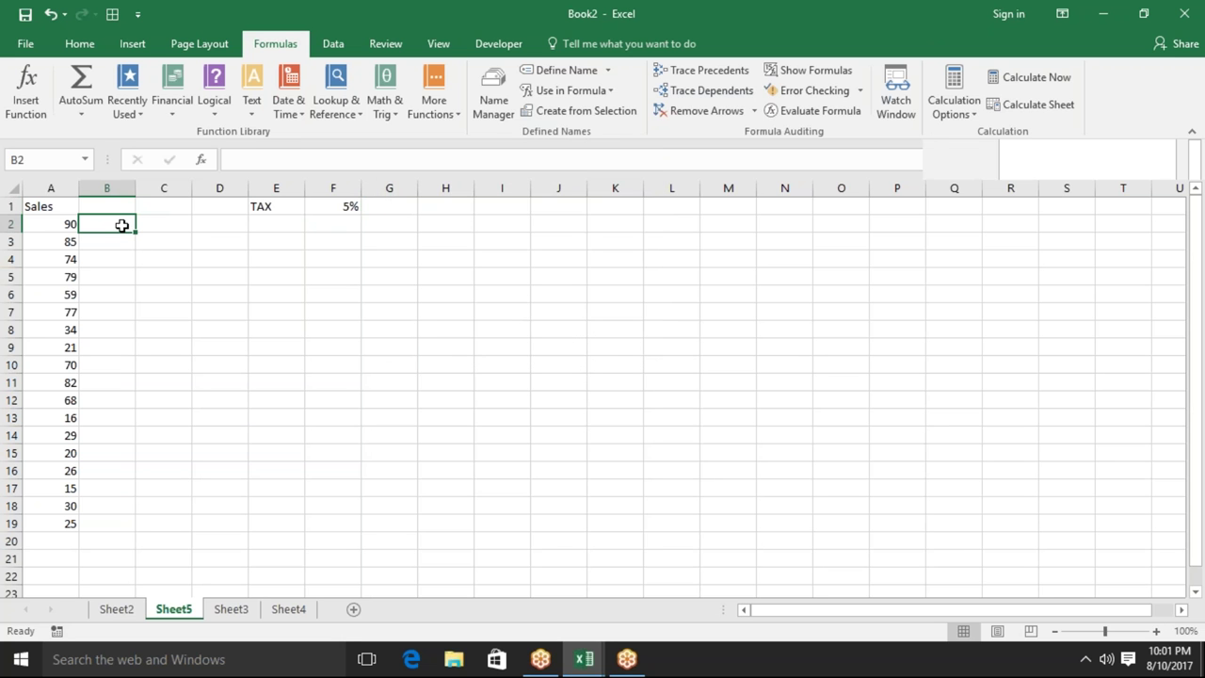
pyautogui.write('=')
pyautogui.press('Left')
pyautogui.write('*t')
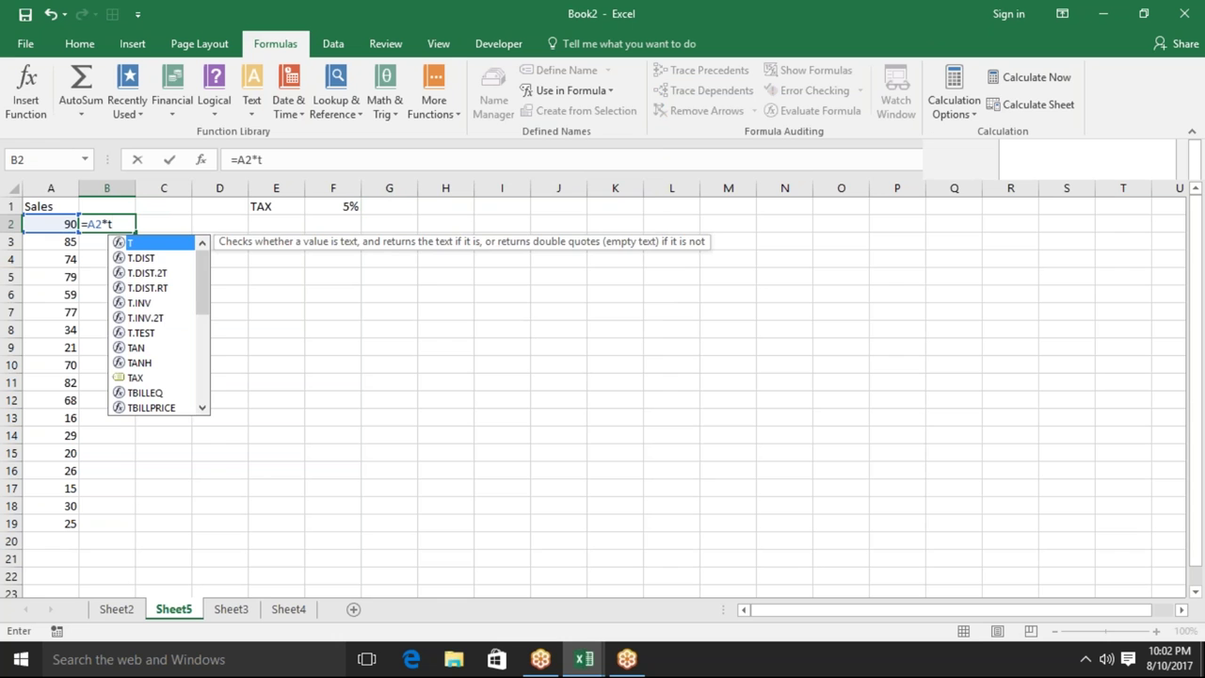
pyautogui.write('ax')
pyautogui.hotkey('ctrl', 'Return')
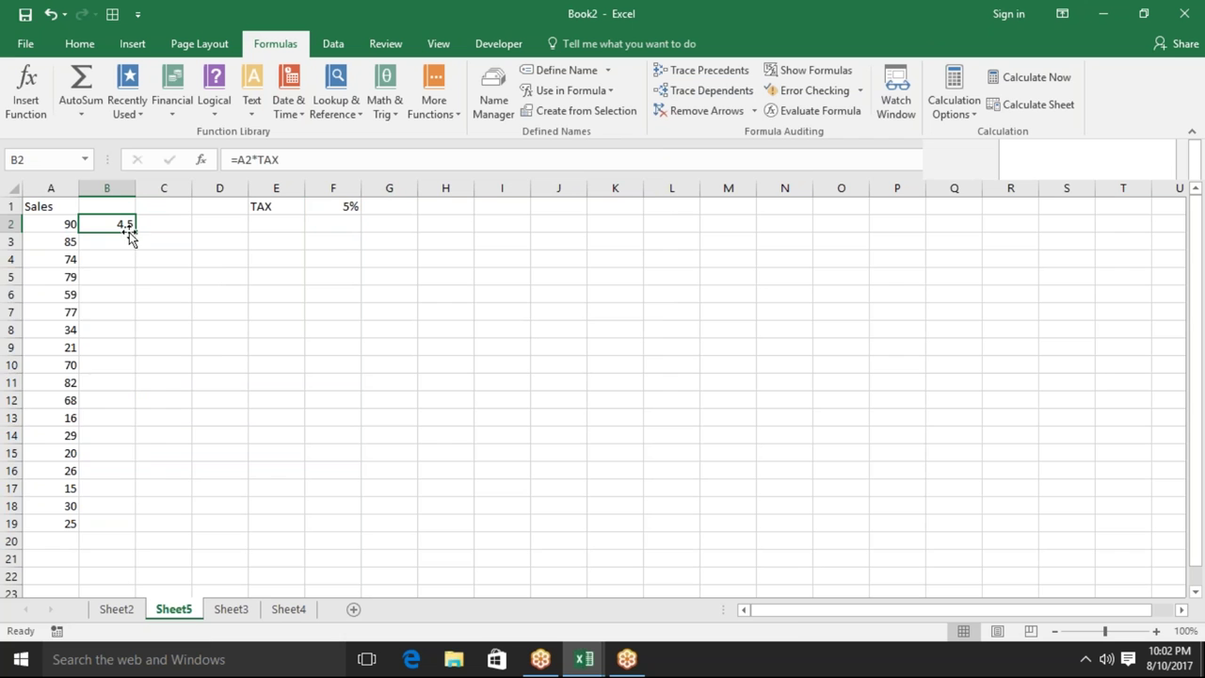
pyautogui.doubleClick(131, 232)
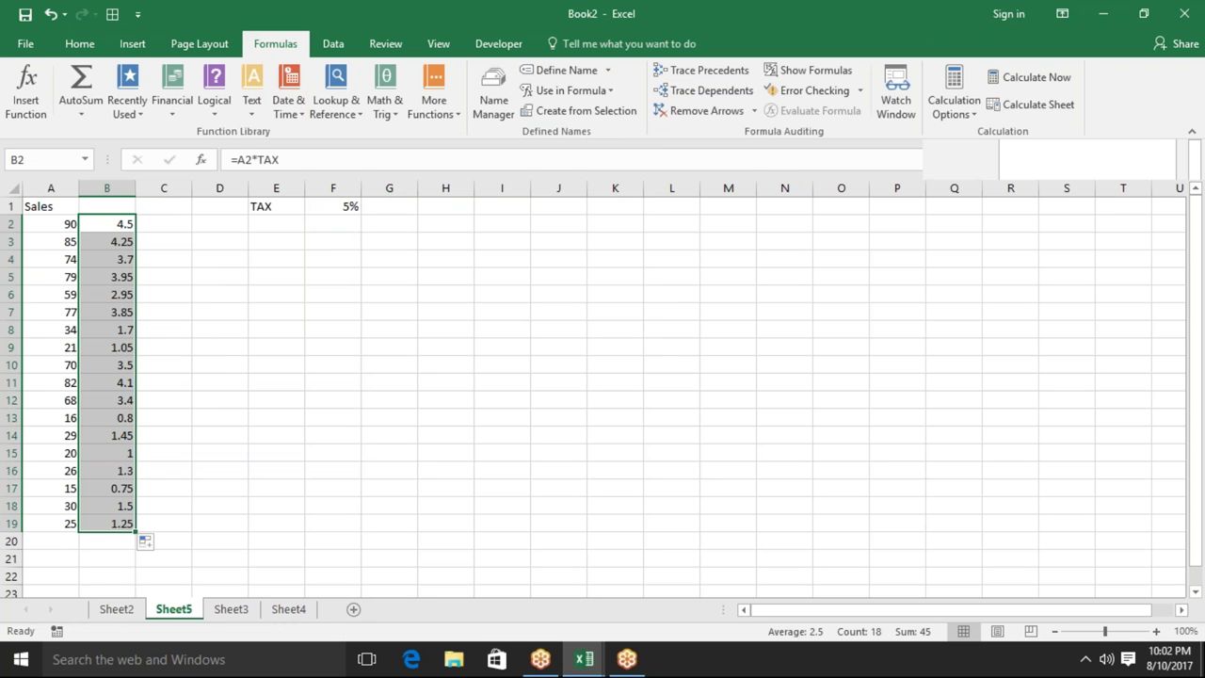
pyautogui.click(255, 257)
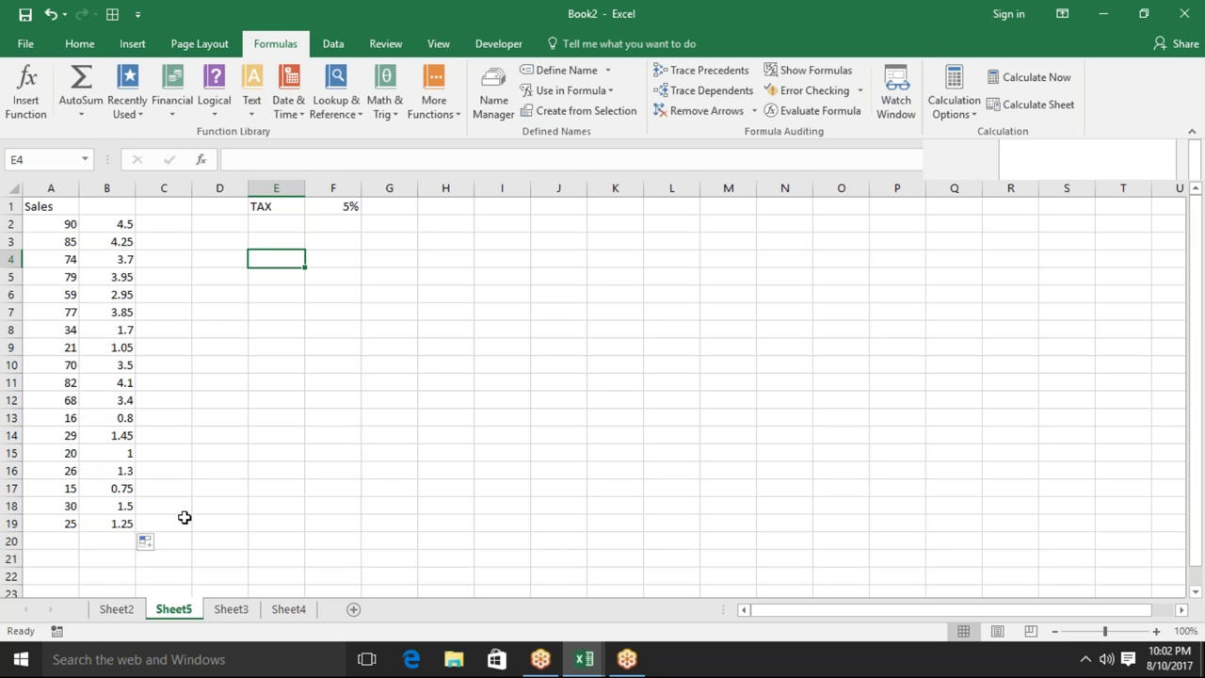
# Insert a new sheet from the Loan Amortization spreadsheet solution template next to Sheet5
pyautogui.rightClick(184, 615)
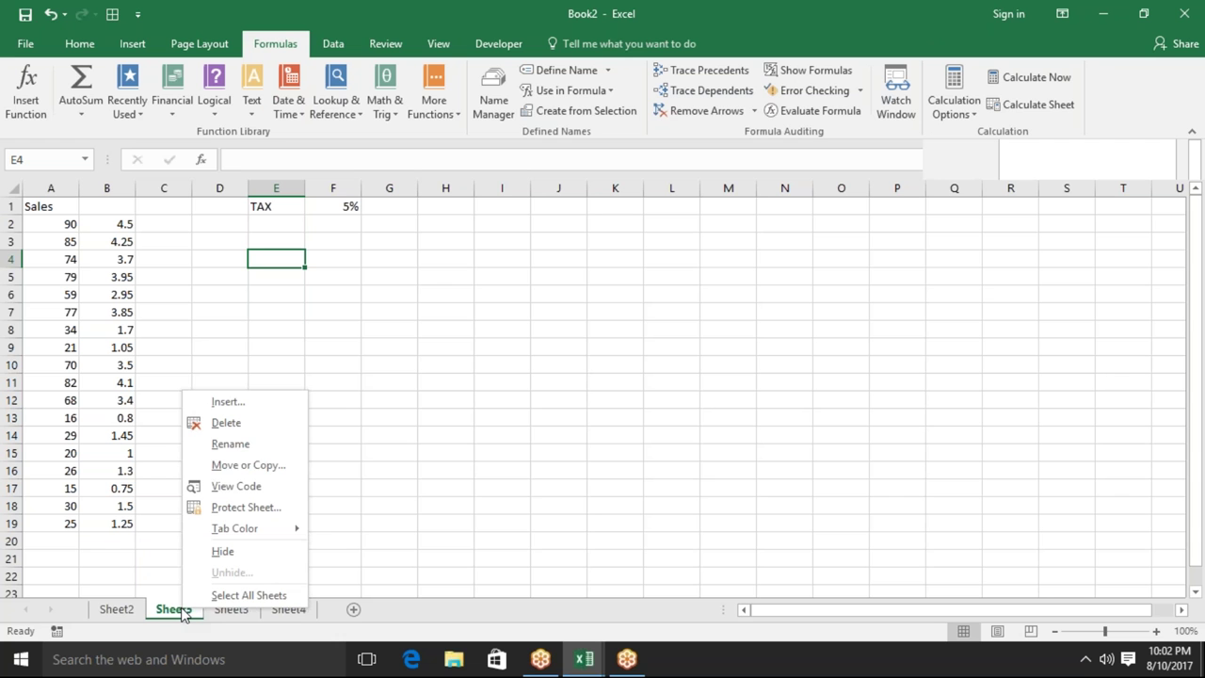
pyautogui.click(239, 404)
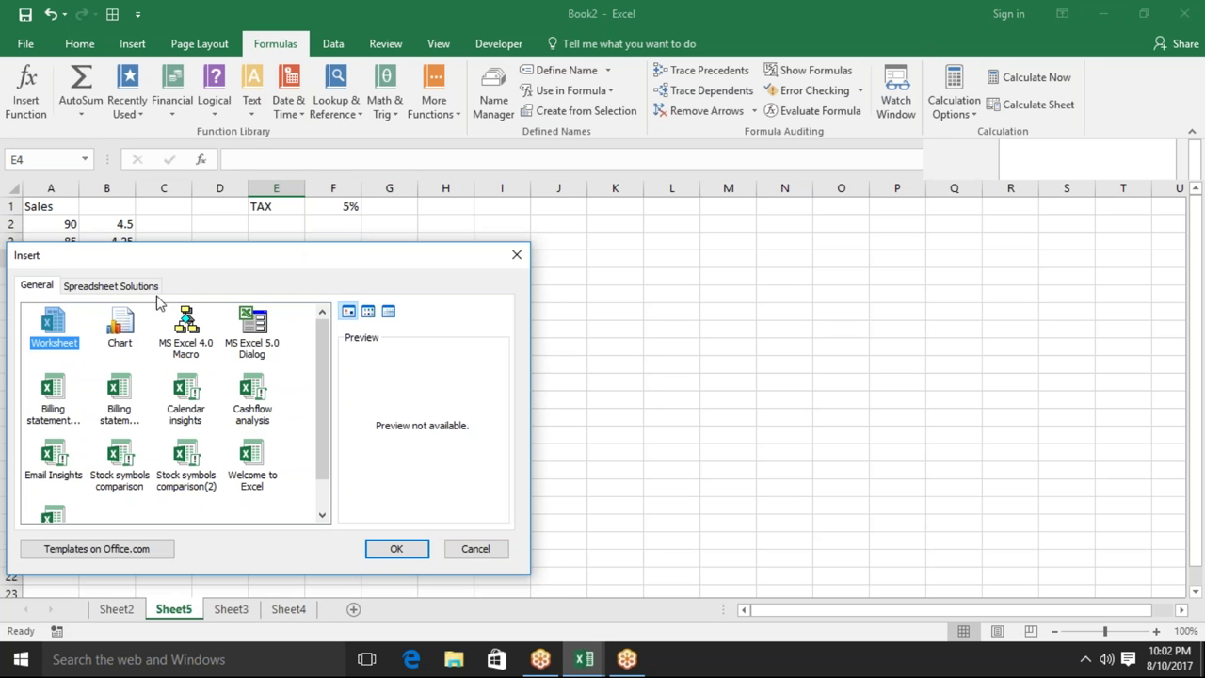
pyautogui.click(111, 286)
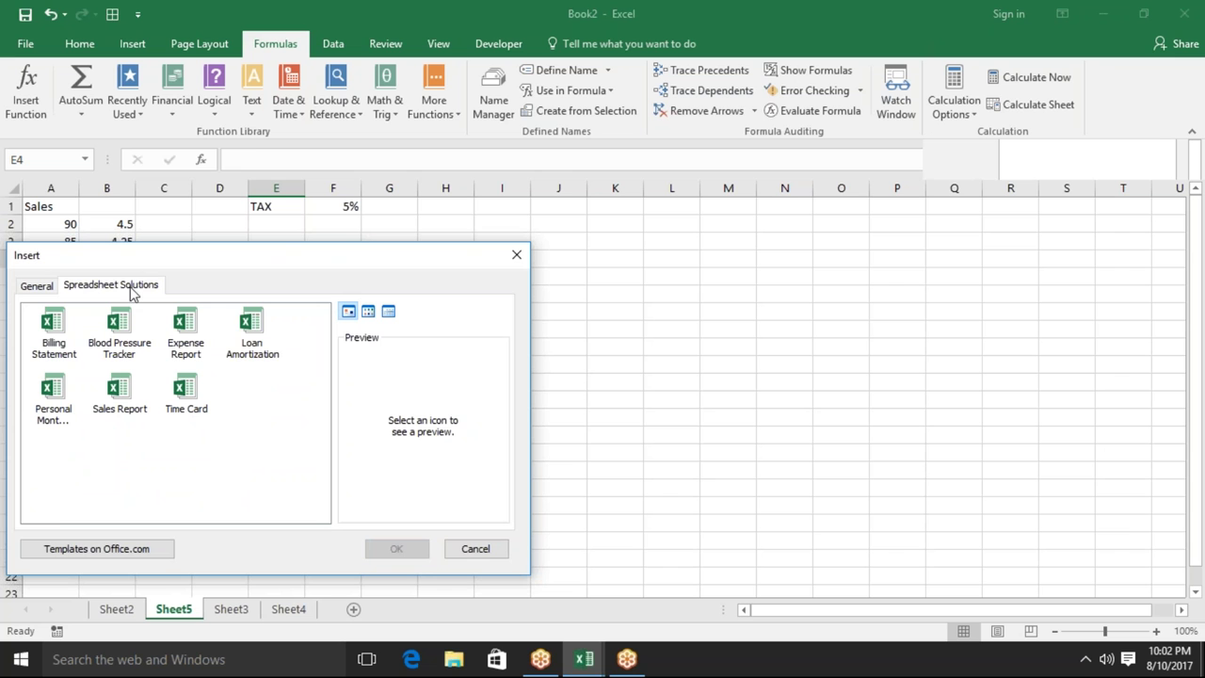
pyautogui.click(249, 339)
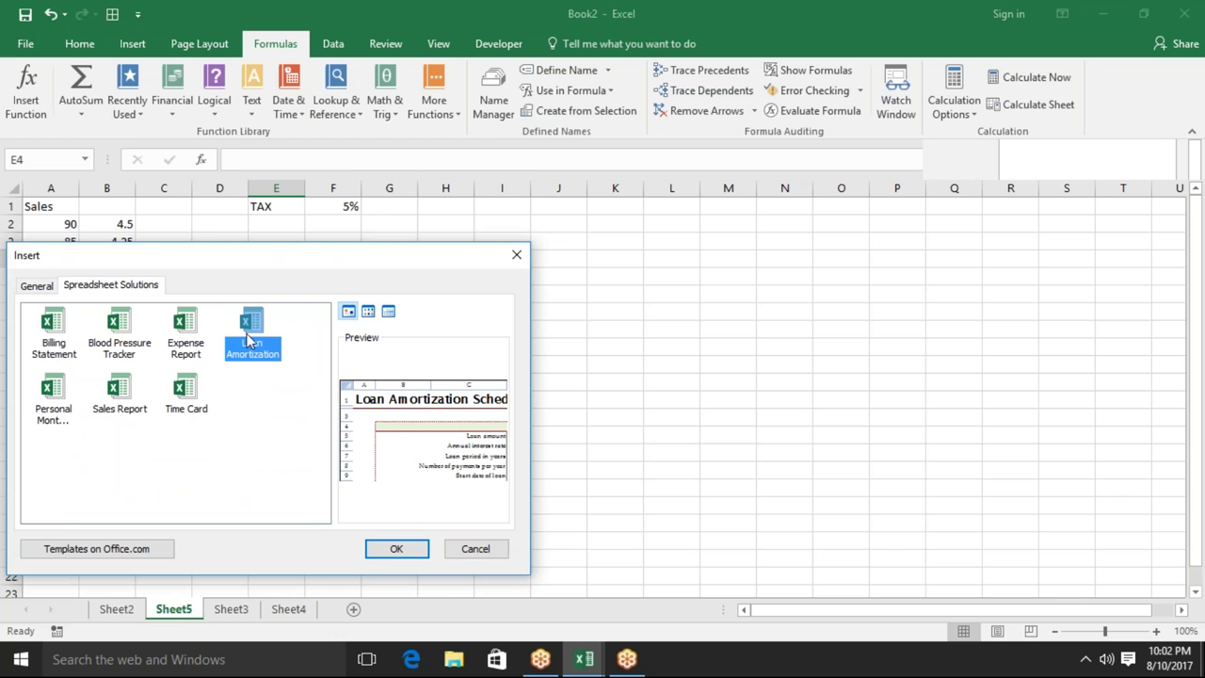
pyautogui.click(397, 548)
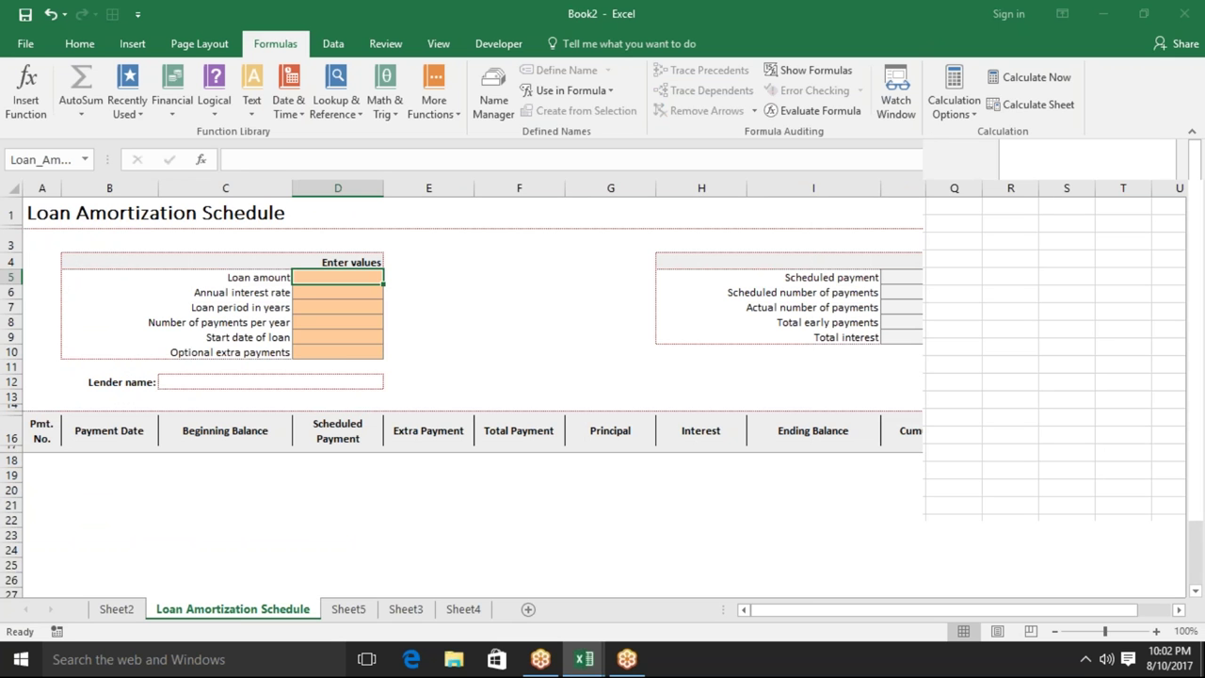
# Enter a 50000 loan at 7% over 3 years, 12 payments per year, starting today's date
pyautogui.write('50000')
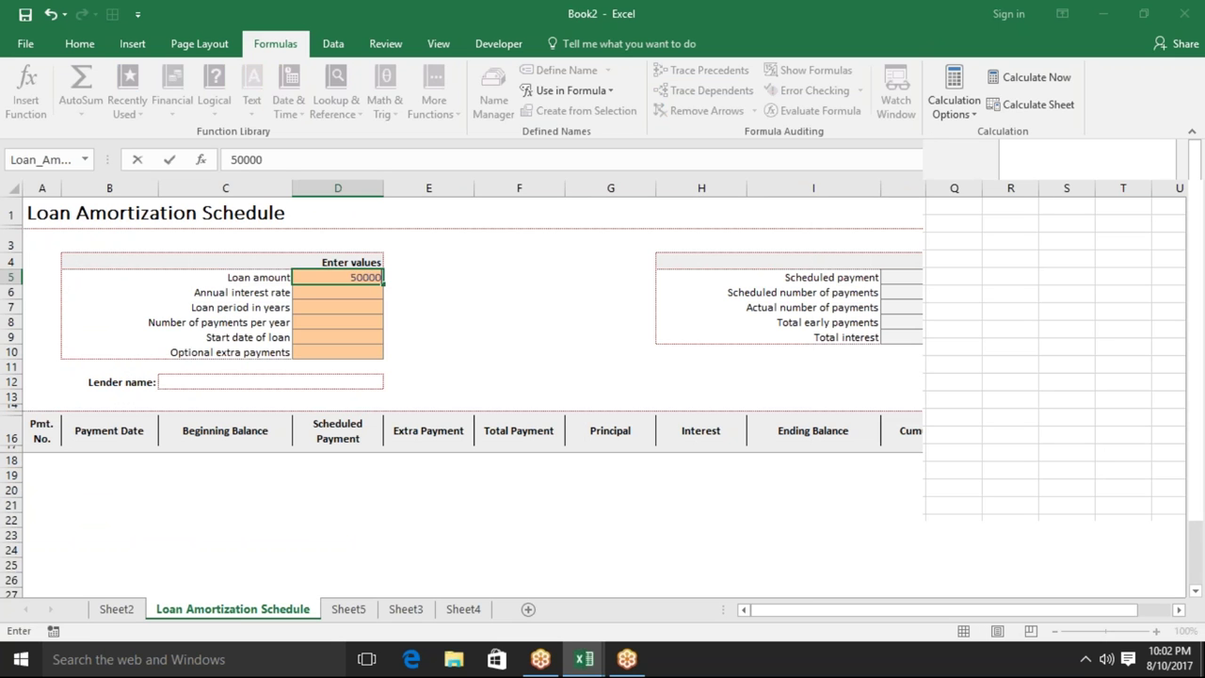
pyautogui.press('Return')
pyautogui.press('Return')
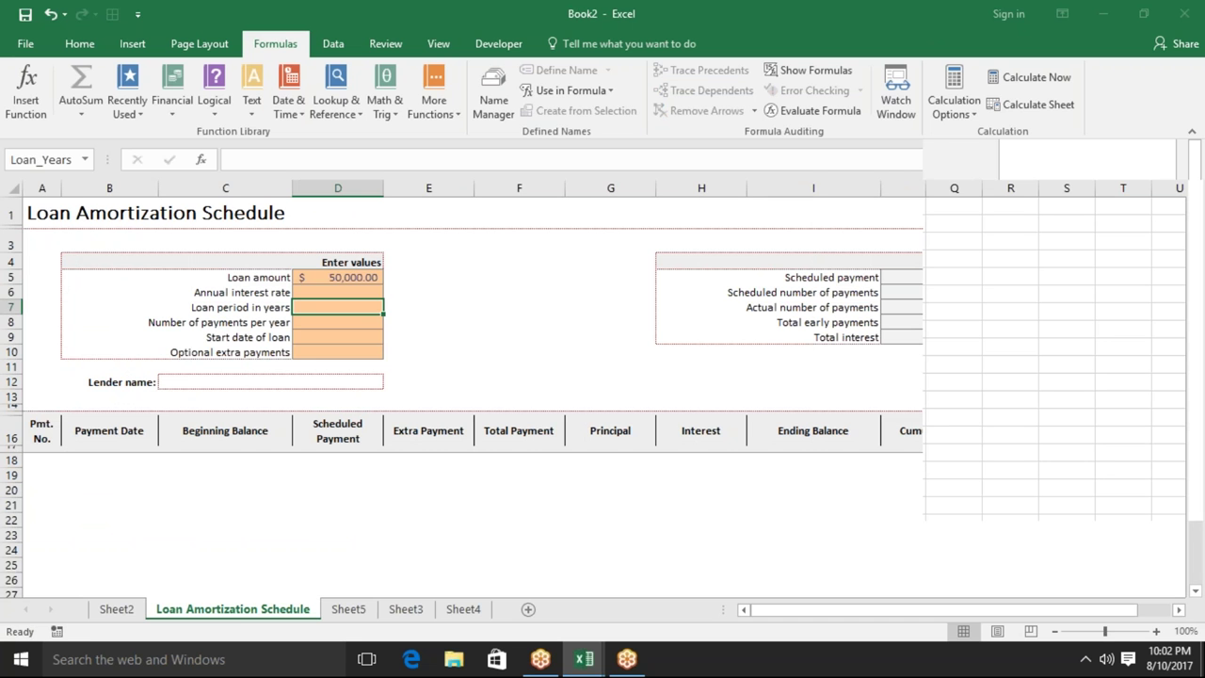
pyautogui.click(337, 292)
pyautogui.write('7%')
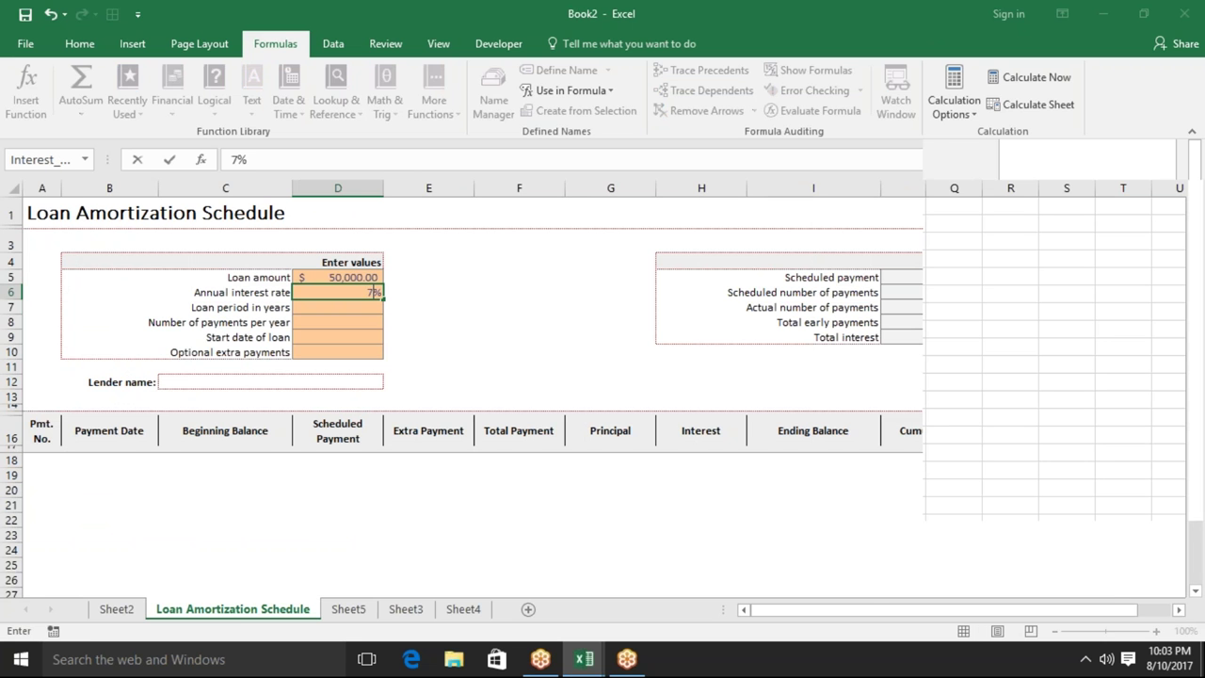
pyautogui.press('Return')
pyautogui.write('3')
pyautogui.press('Return')
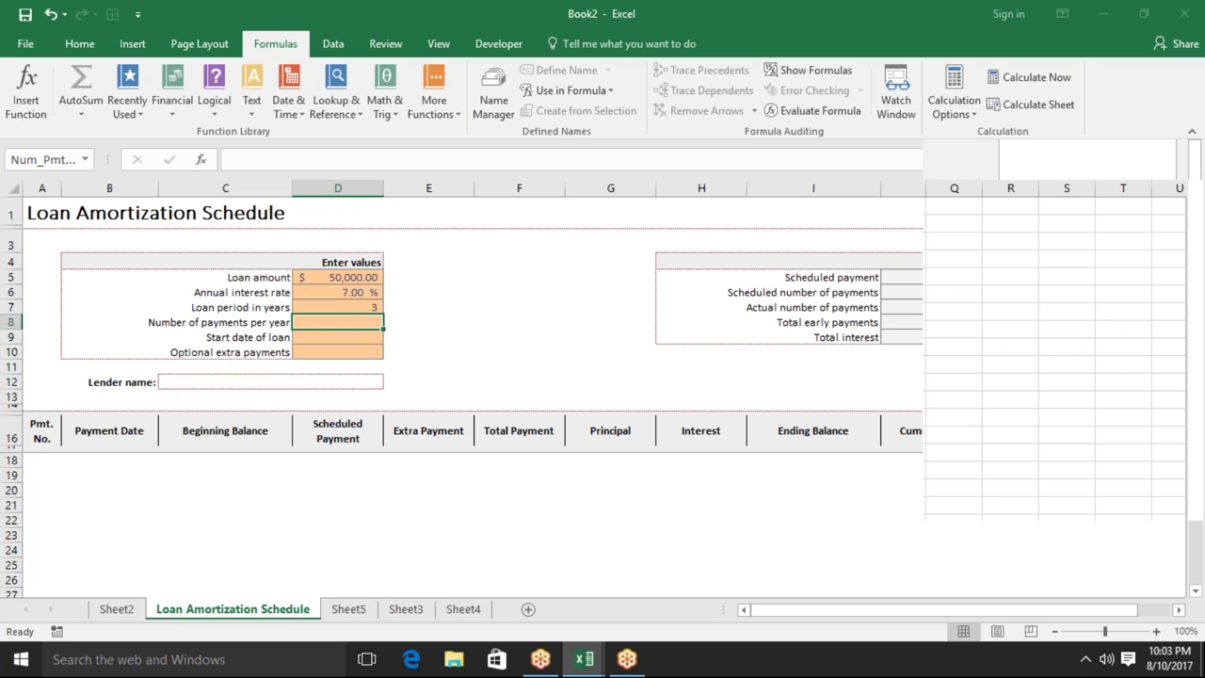
pyautogui.write('12')
pyautogui.press('Return')
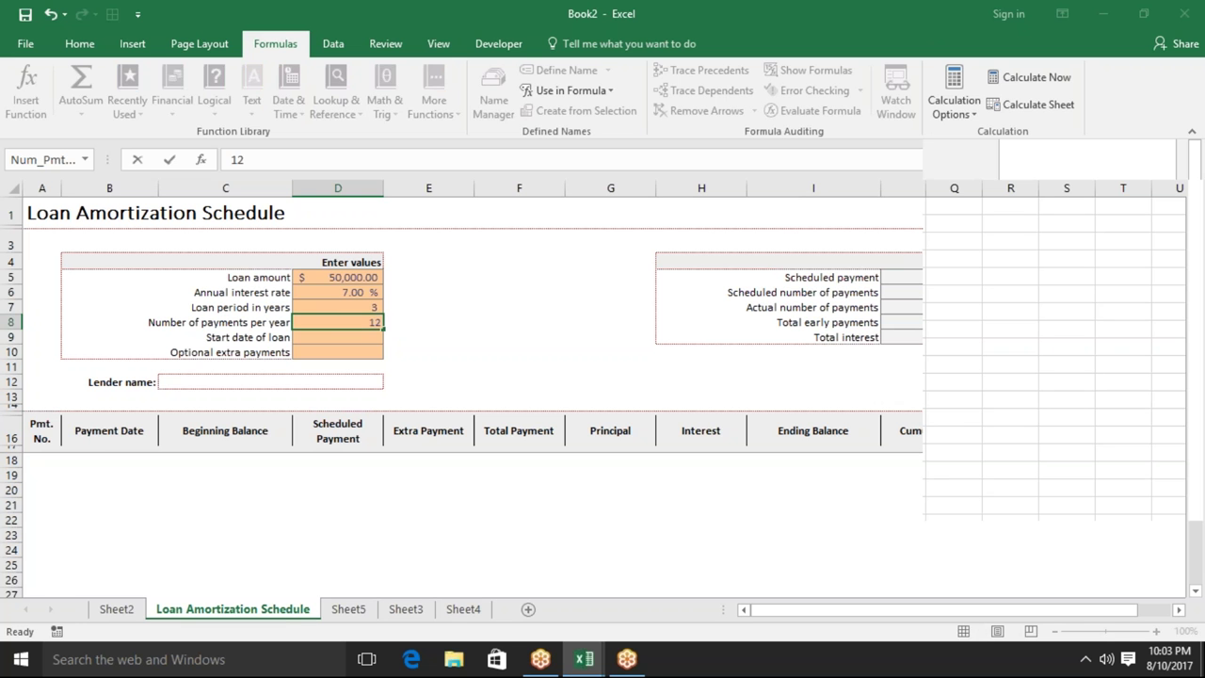
pyautogui.hotkey('ctrl', ';')
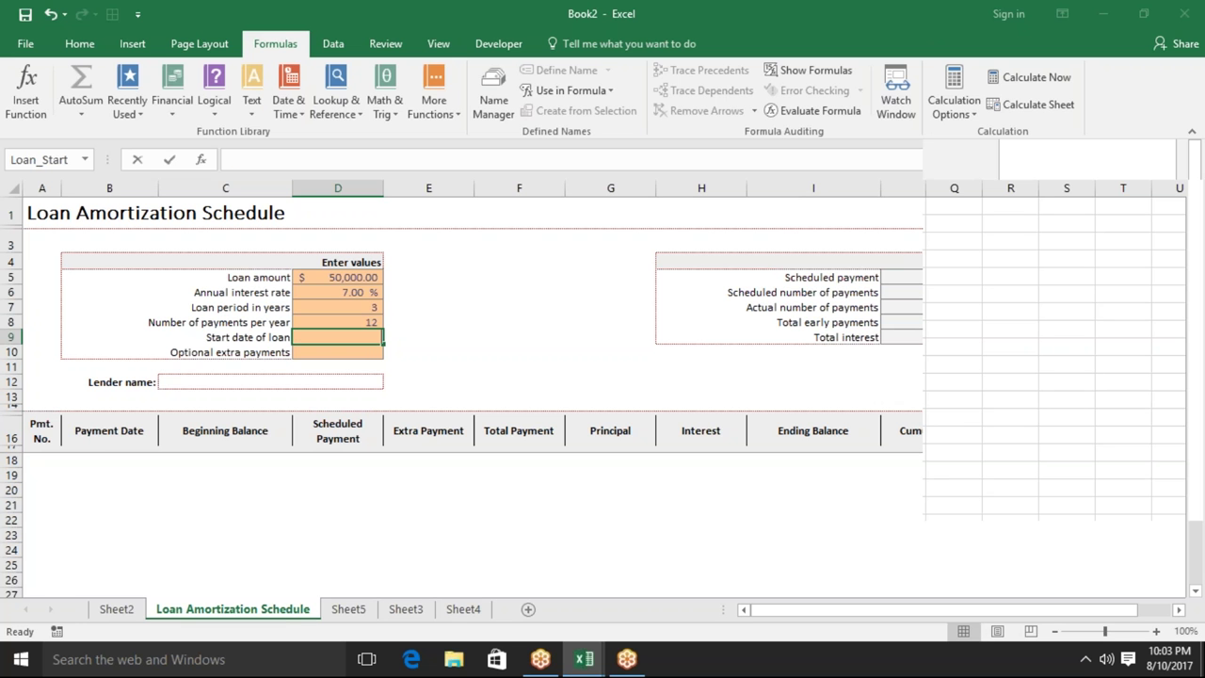
pyautogui.press('Return')
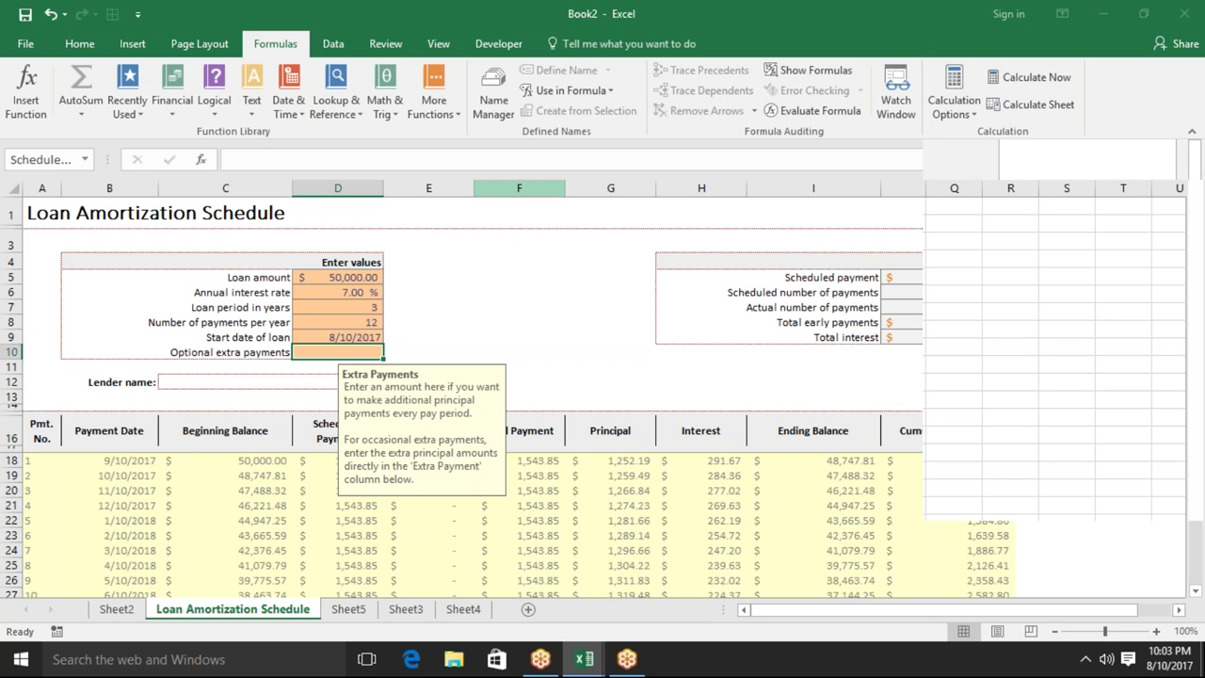
pyautogui.click(337, 322)
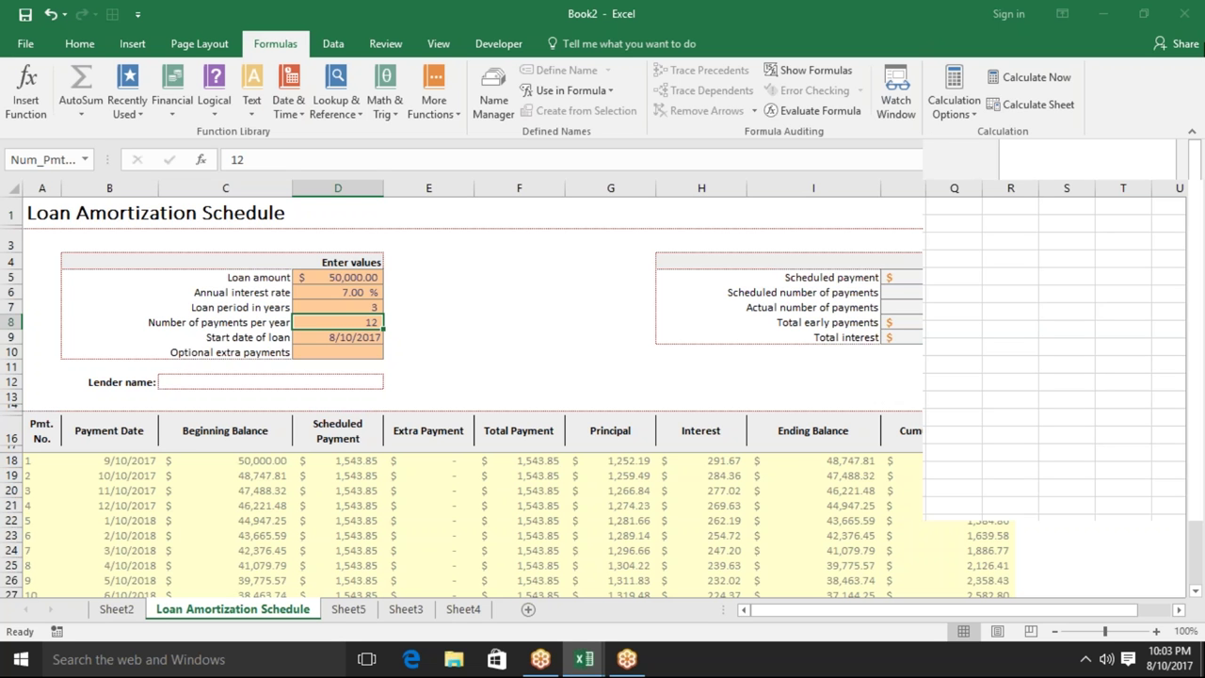
pyautogui.click(1184, 49)
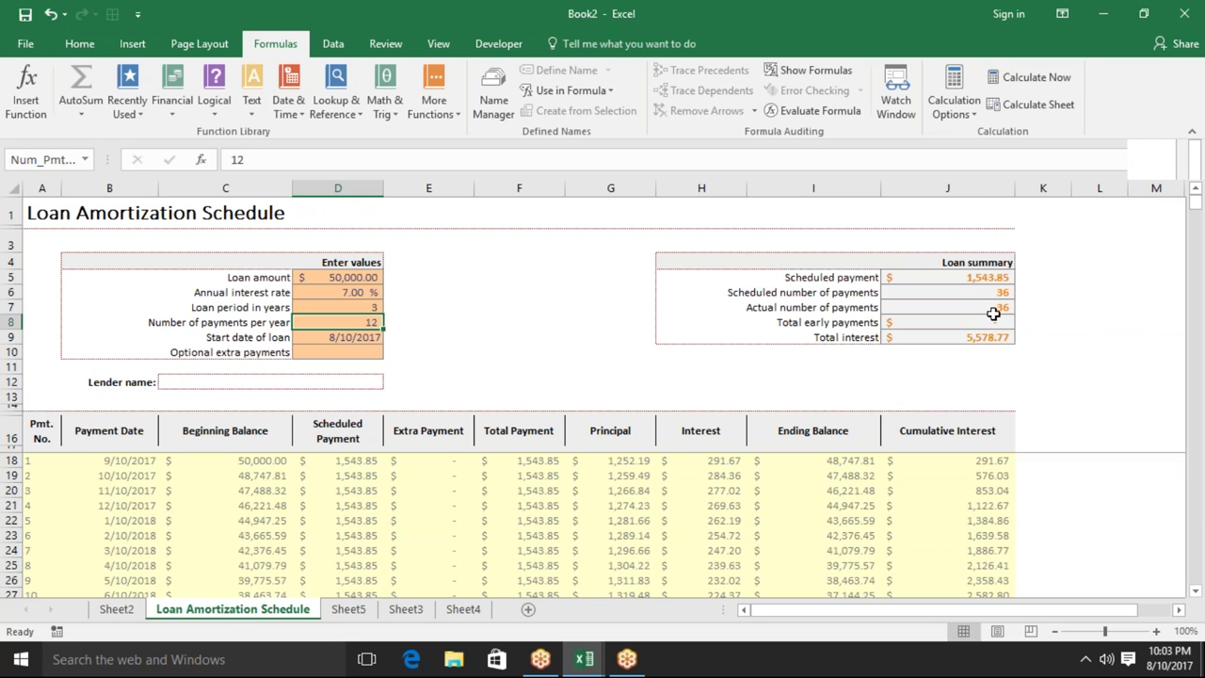
pyautogui.click(418, 477)
pyautogui.hotkey('ctrl', 'Down')
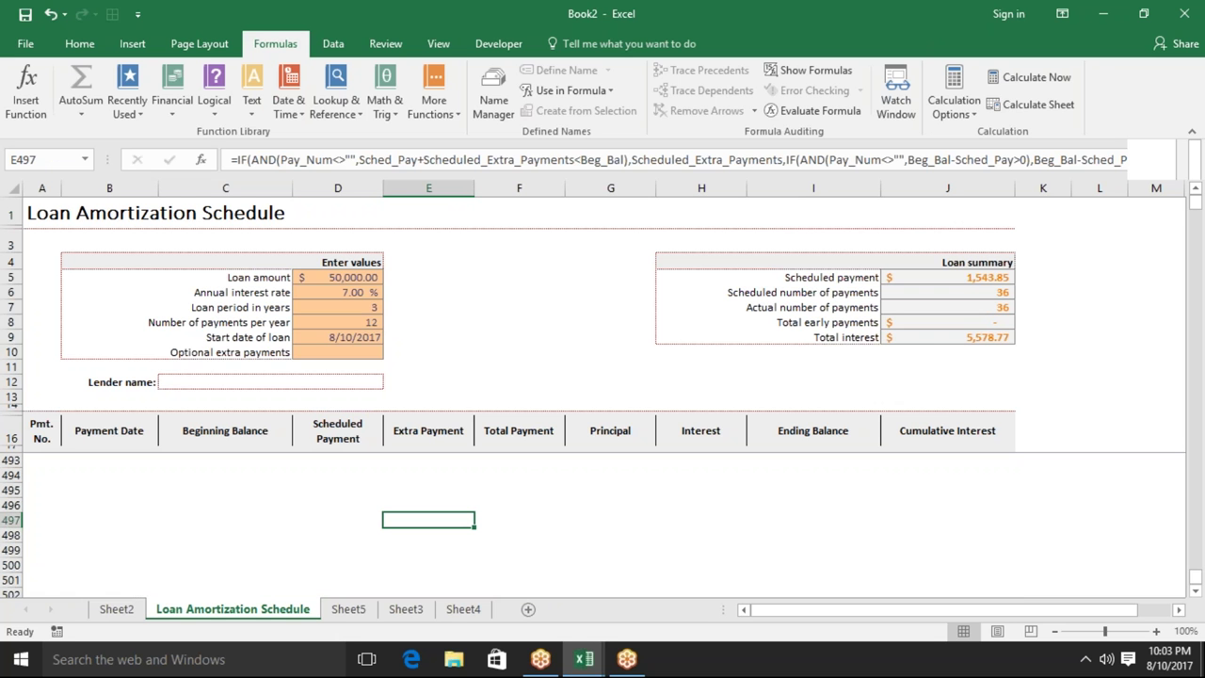
pyautogui.click(384, 45)
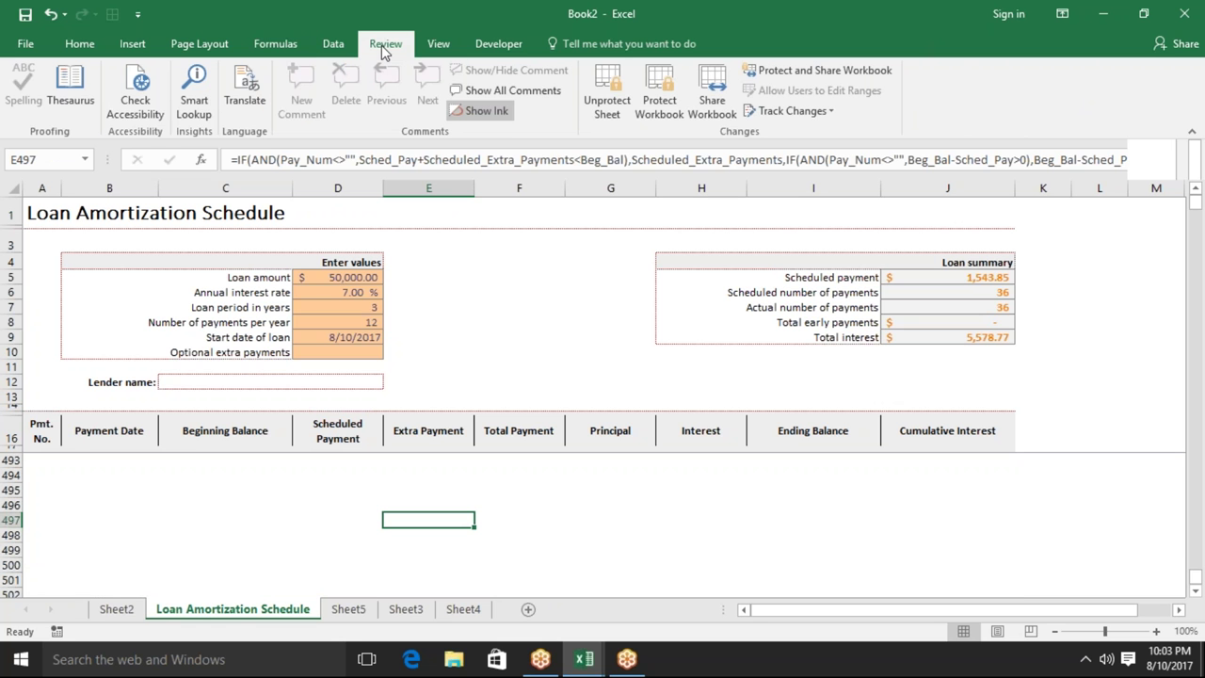
pyautogui.click(606, 106)
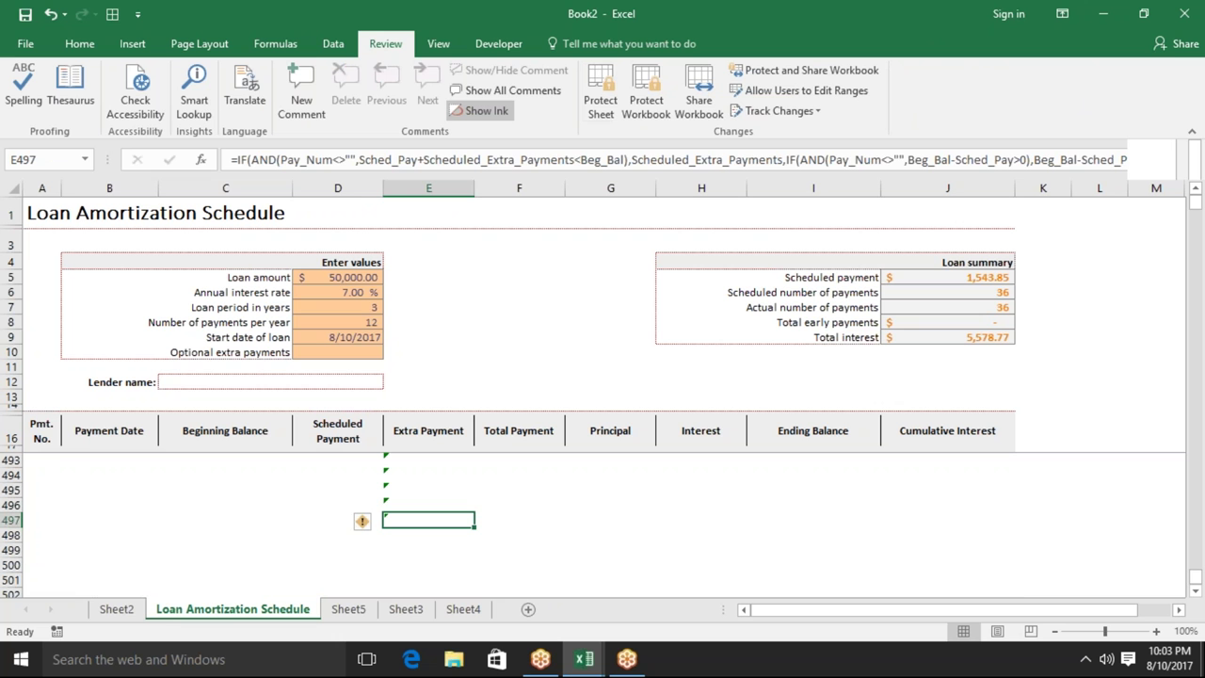
pyautogui.click(106, 463)
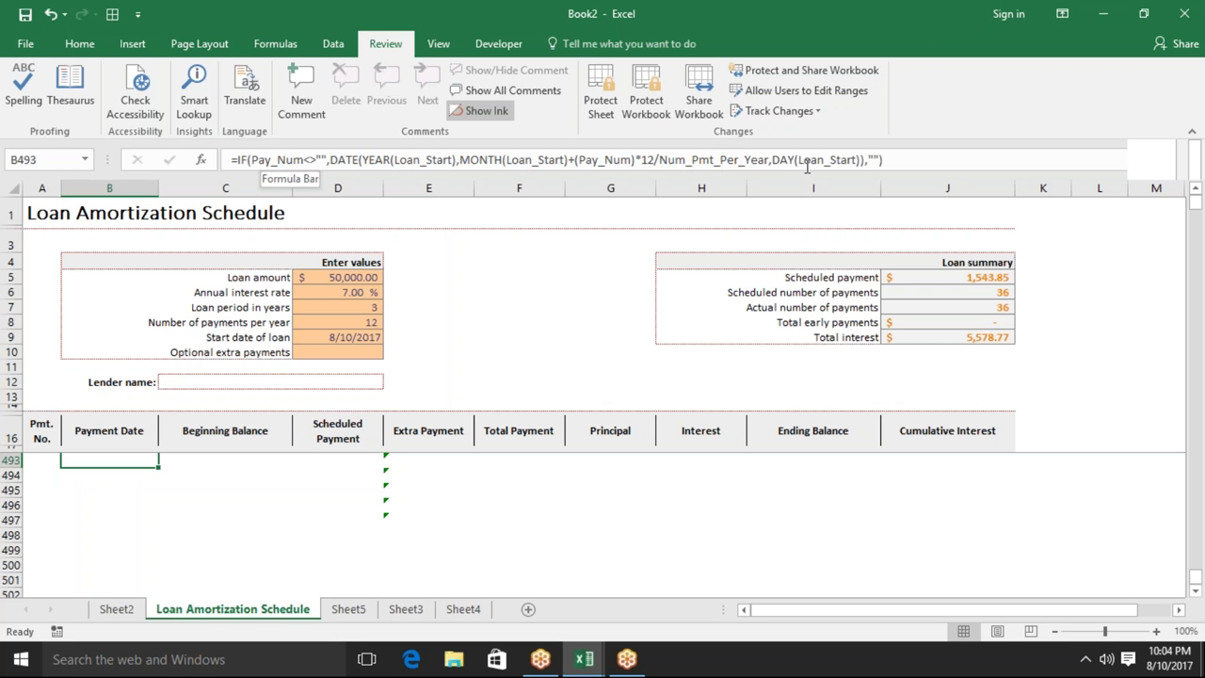
pyautogui.click(275, 43)
pyautogui.click(489, 90)
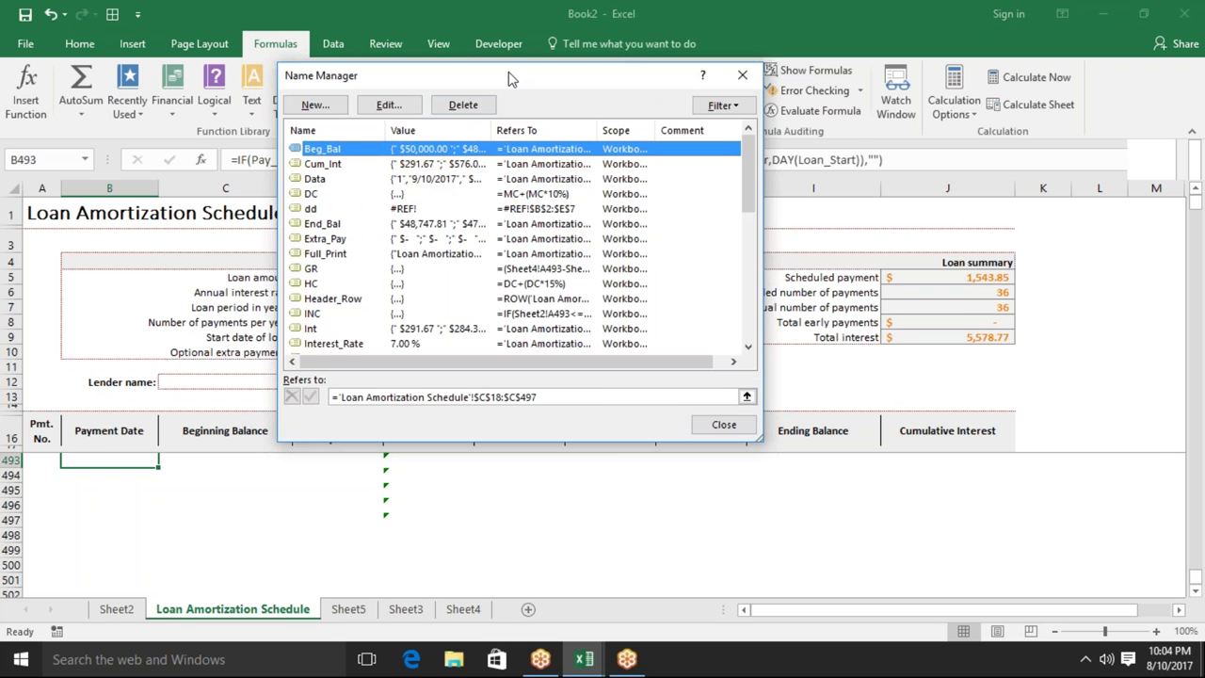
pyautogui.moveTo(508, 78); pyautogui.dragTo(895, 129)
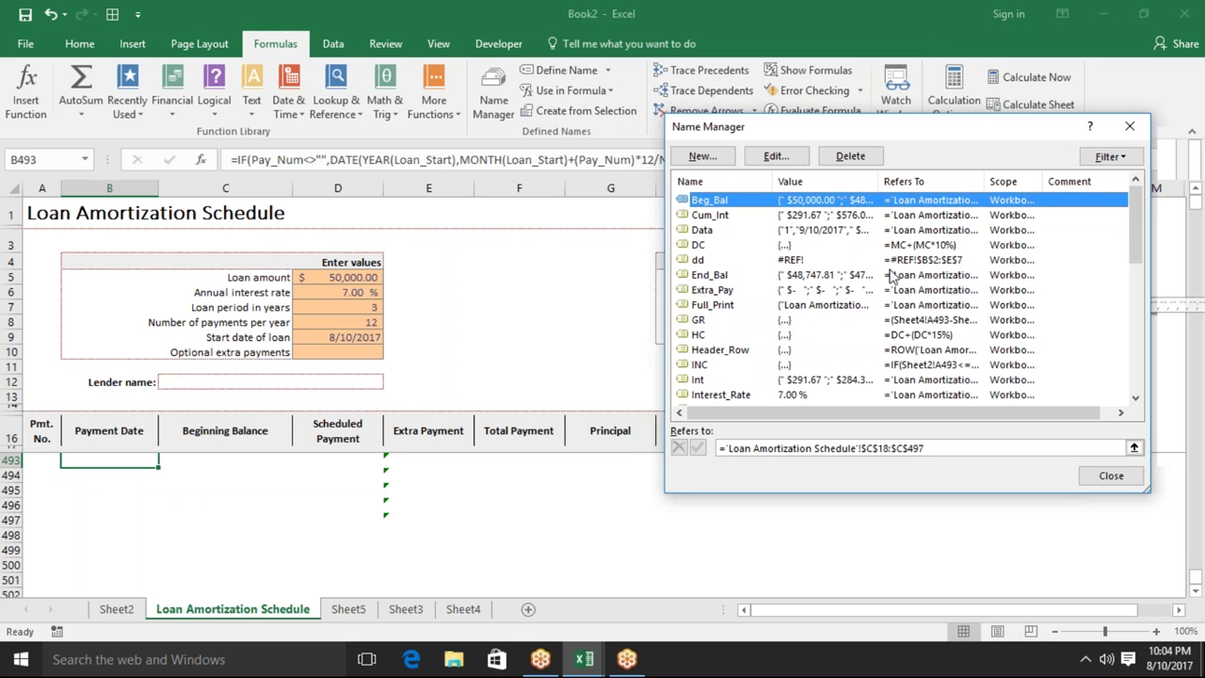
pyautogui.moveTo(1141, 251); pyautogui.dragTo(1146, 327)
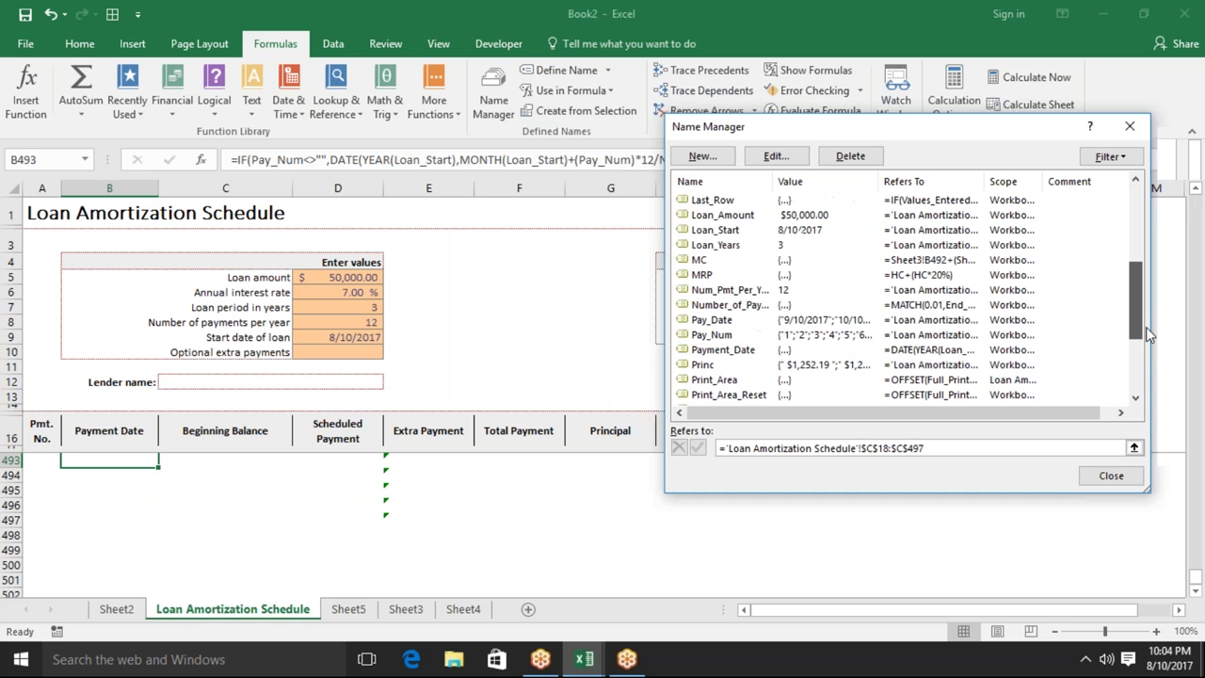
pyautogui.click(944, 334)
pyautogui.click(944, 325)
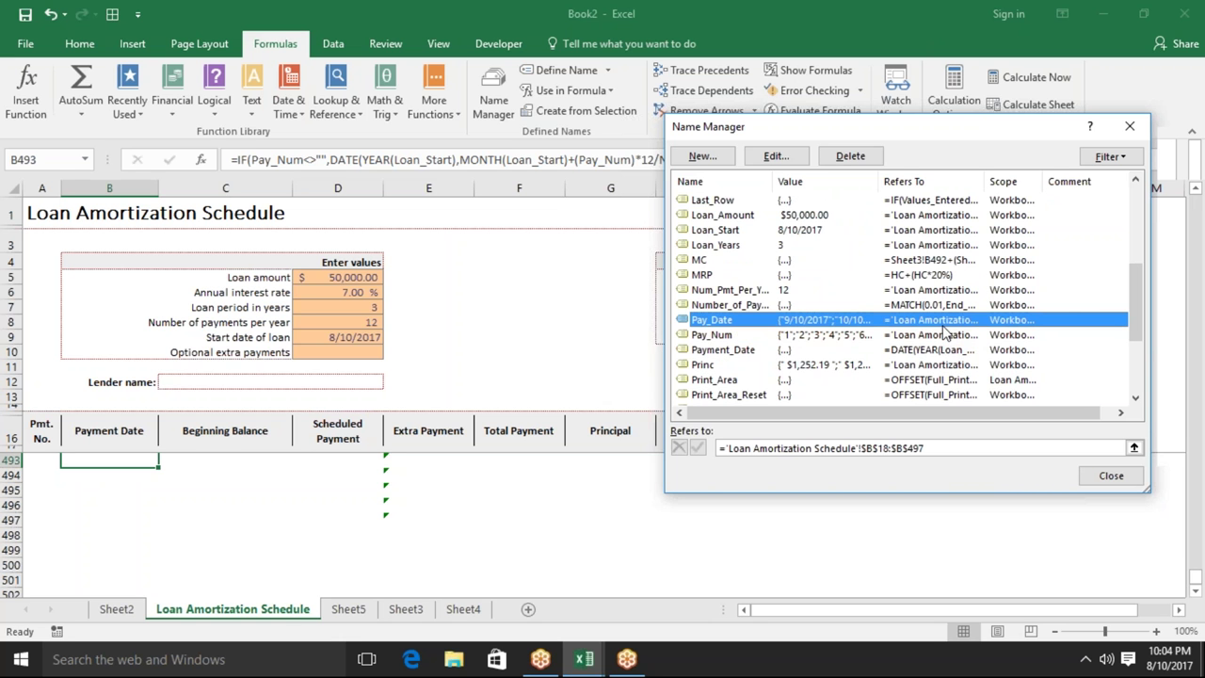
pyautogui.click(943, 337)
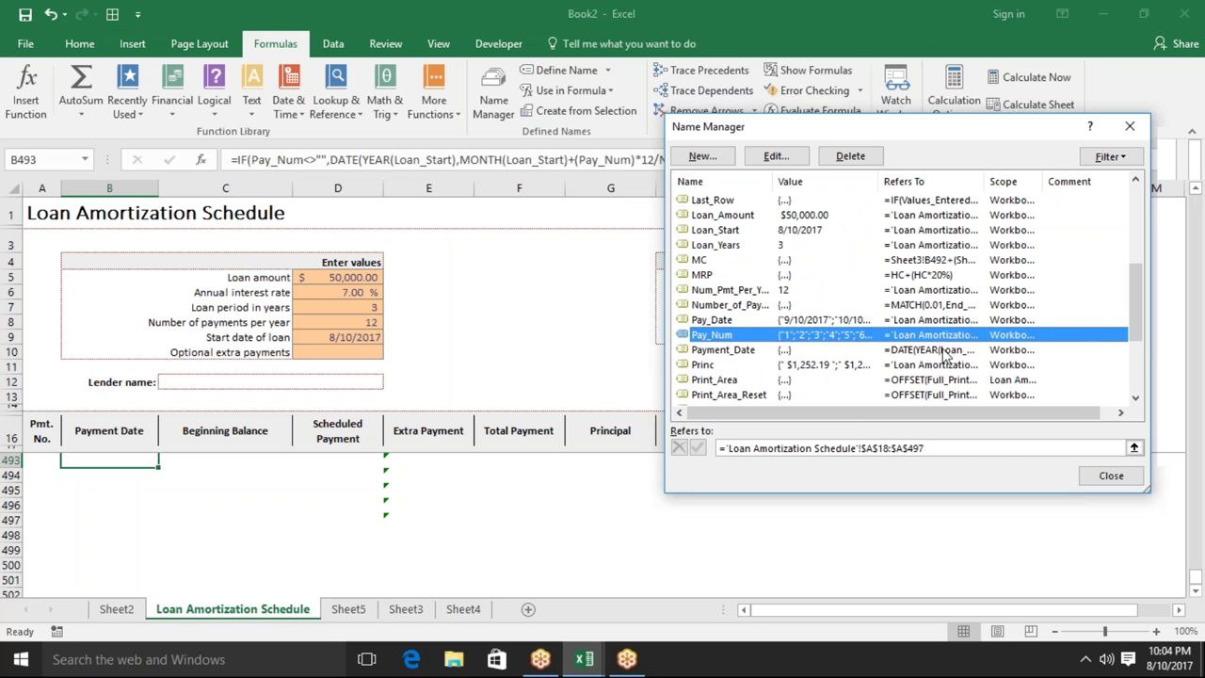
pyautogui.click(945, 351)
pyautogui.click(945, 365)
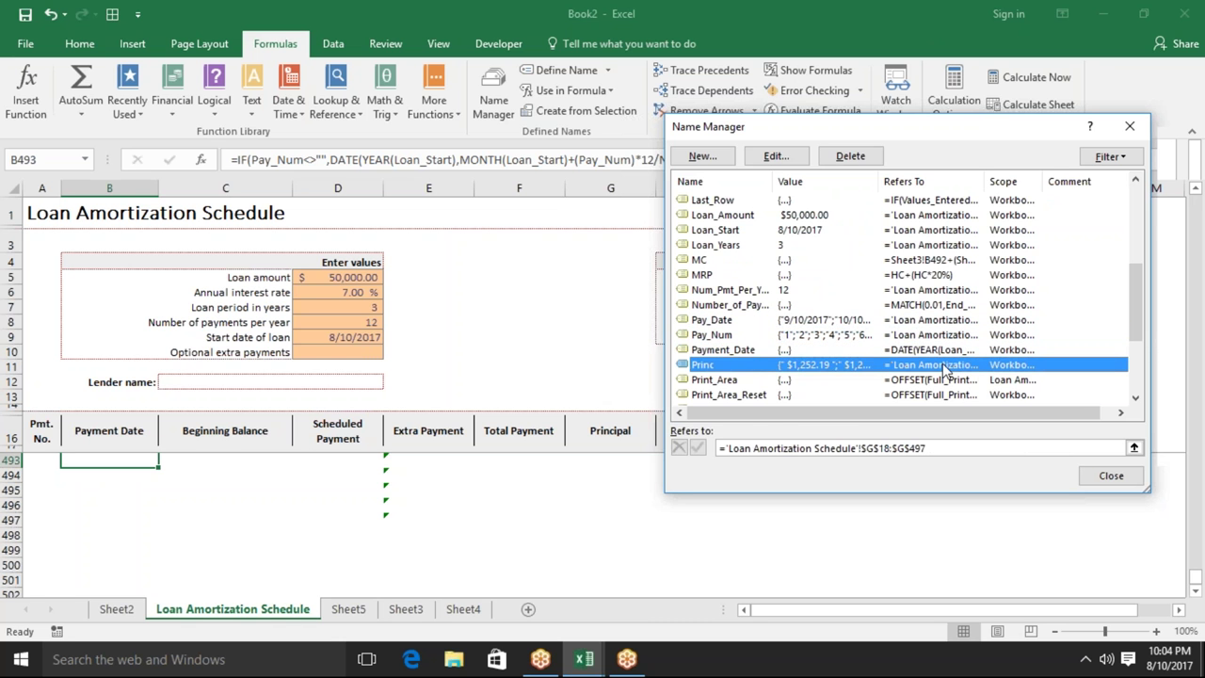
pyautogui.click(941, 380)
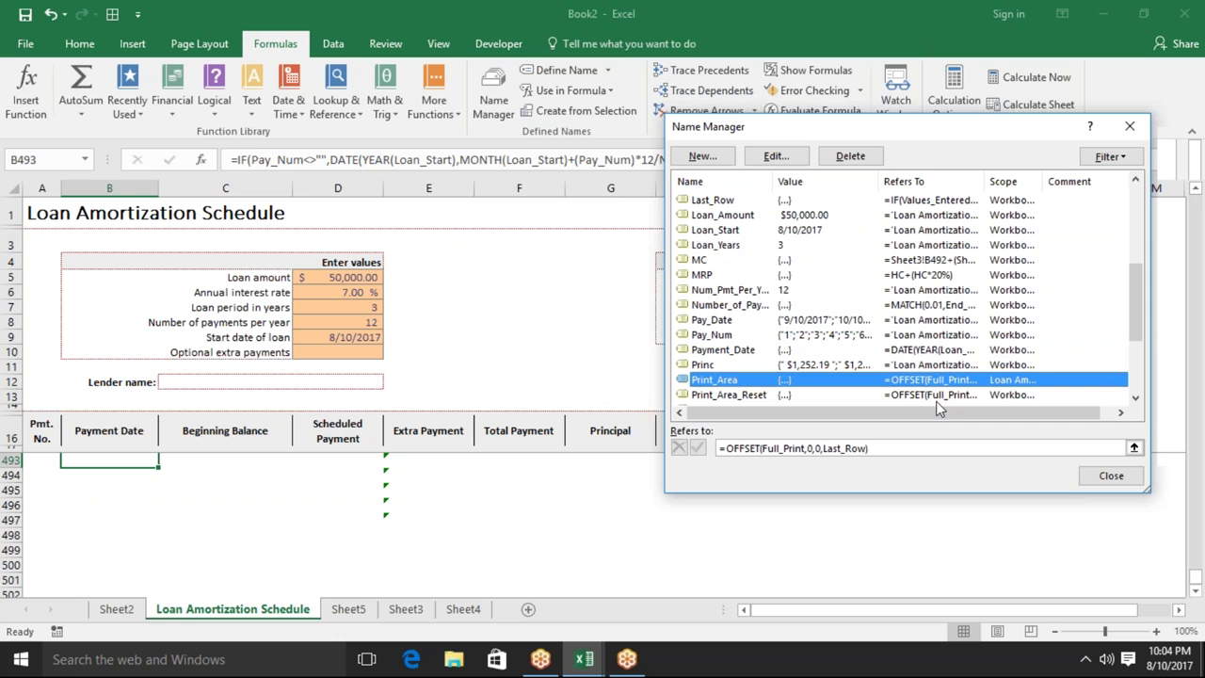
pyautogui.click(937, 396)
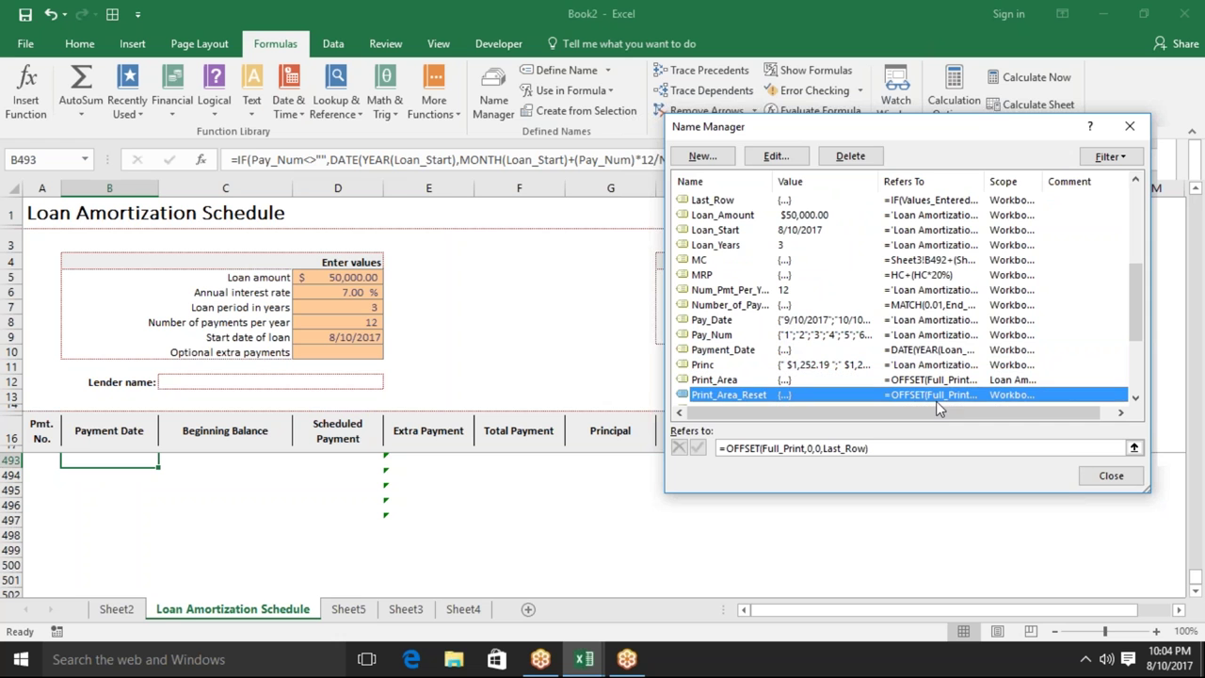
pyautogui.click(960, 260)
pyautogui.click(957, 249)
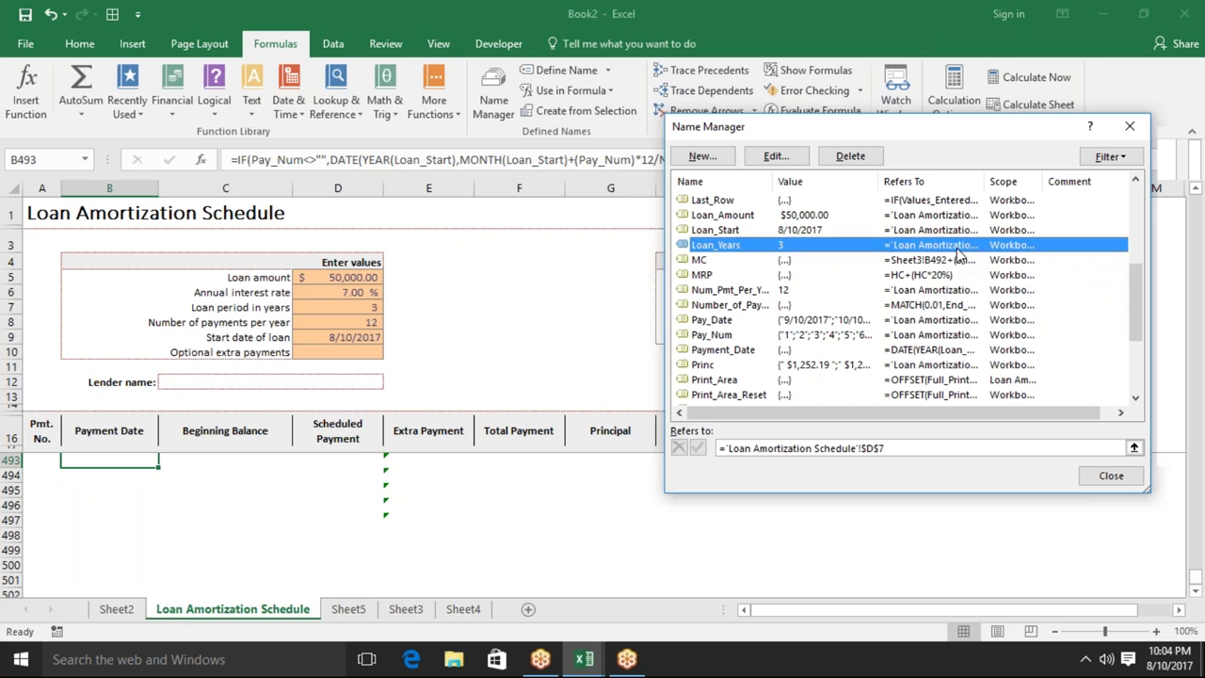
pyautogui.click(955, 233)
pyautogui.press('Up')
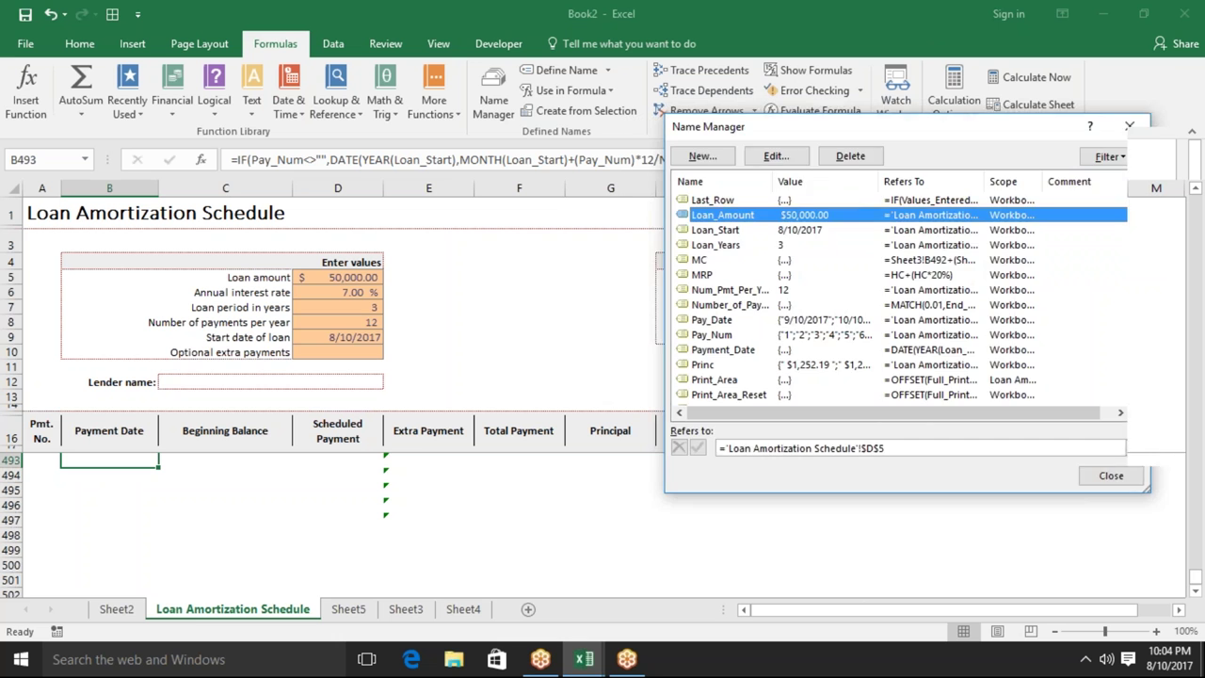
pyautogui.click(1139, 134)
pyautogui.press('Up')
pyautogui.press('Up')
pyautogui.press('Up')
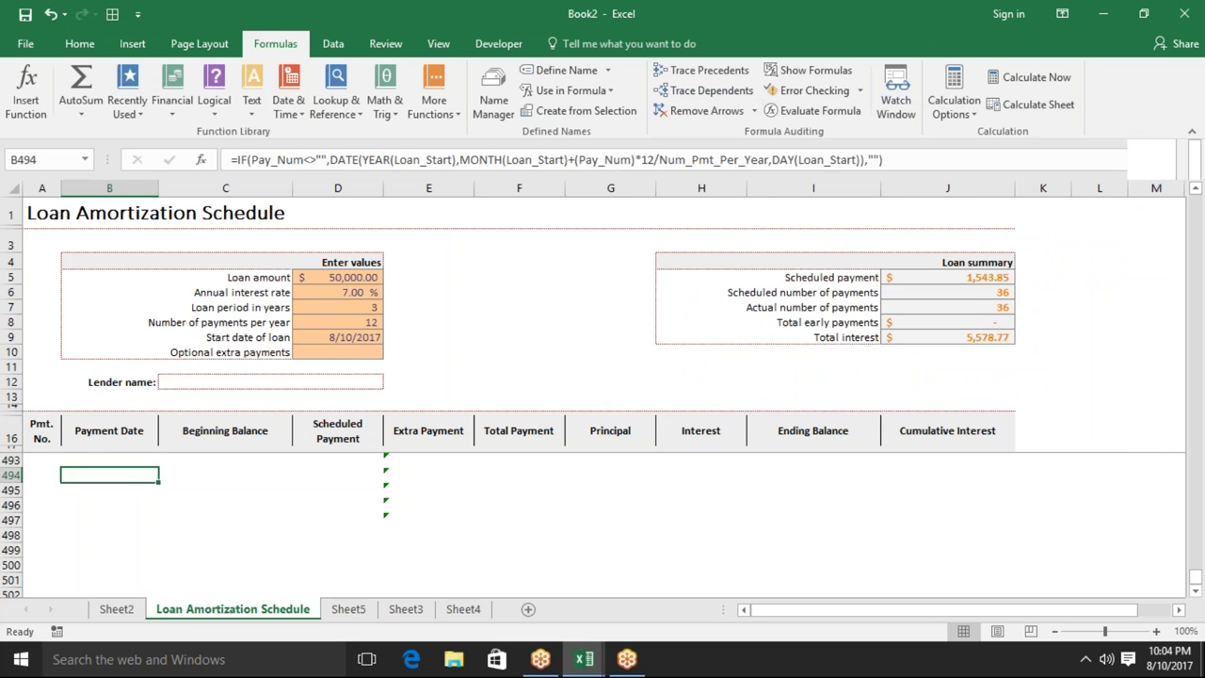
# Move back up the schedule, checking payment dates in B16–B19 and the loan amount in D5
pyautogui.press('Up')
pyautogui.press('Up')
pyautogui.press('Up')
pyautogui.press('Up')
pyautogui.press('Up')
pyautogui.press('Up')
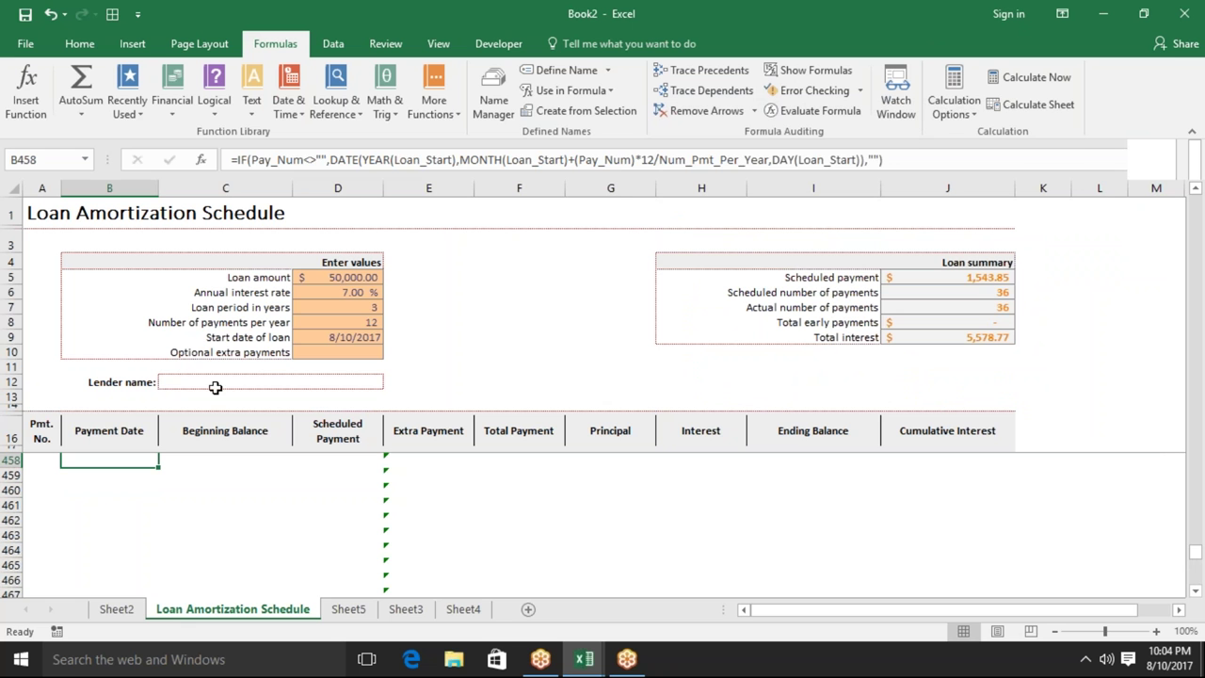
pyautogui.click(123, 432)
pyautogui.press('Down')
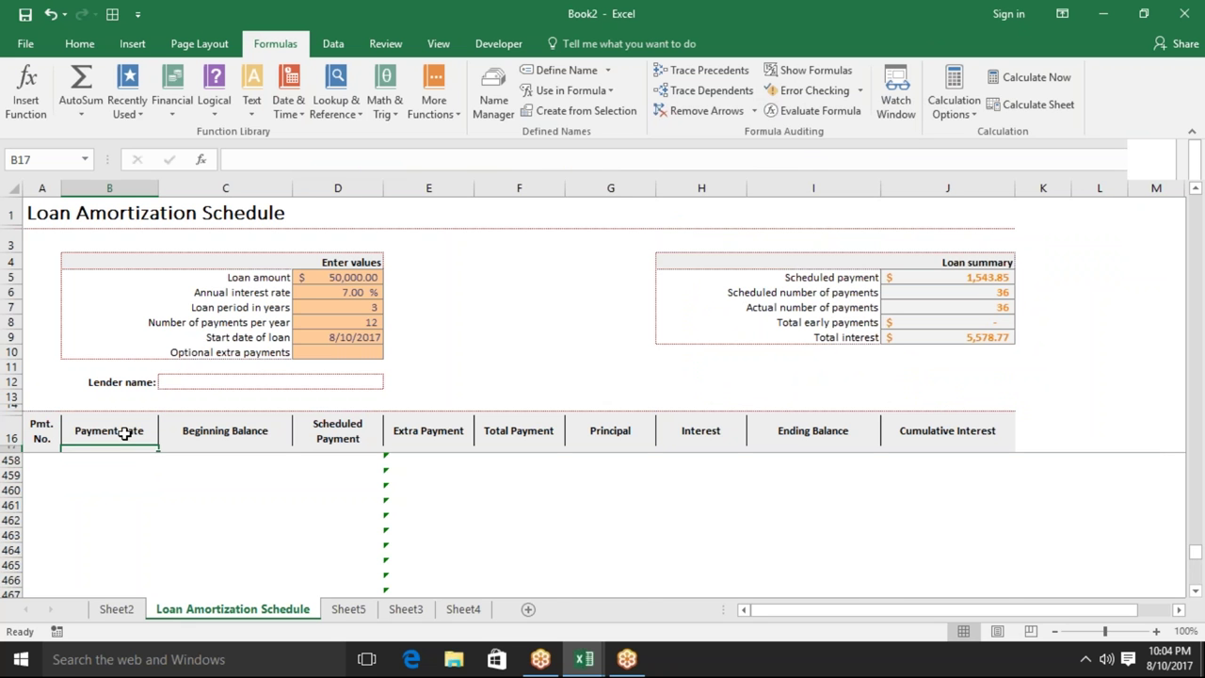
pyautogui.press('Down')
pyautogui.press('Down')
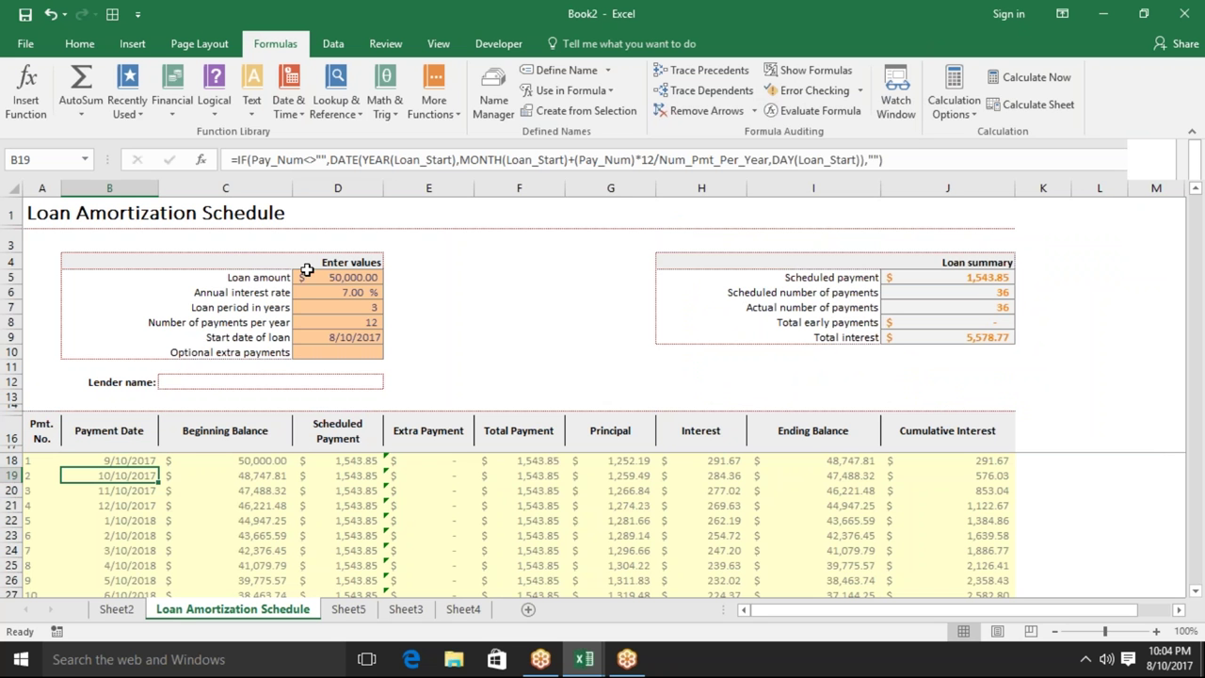
pyautogui.click(308, 270)
pyautogui.click(490, 281)
pyautogui.click(430, 277)
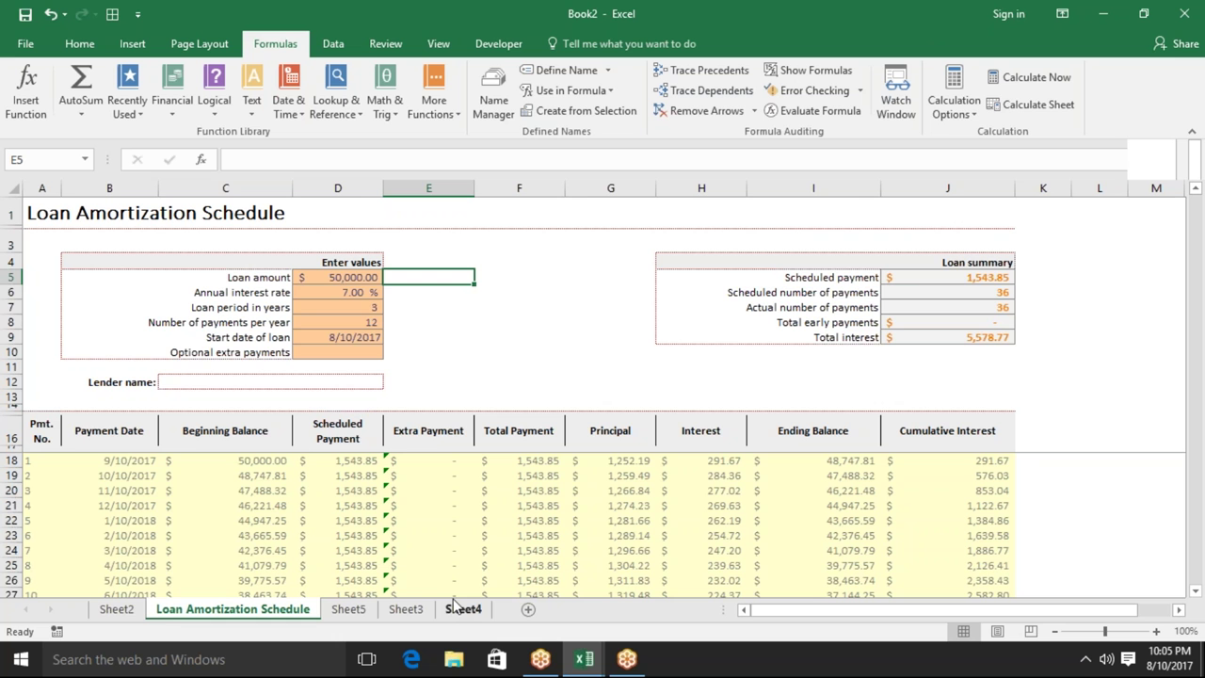
# Save the workbook to the Desktop as the macro-enabled file 'Name' and close Excel
pyautogui.click(115, 611)
pyautogui.click(24, 13)
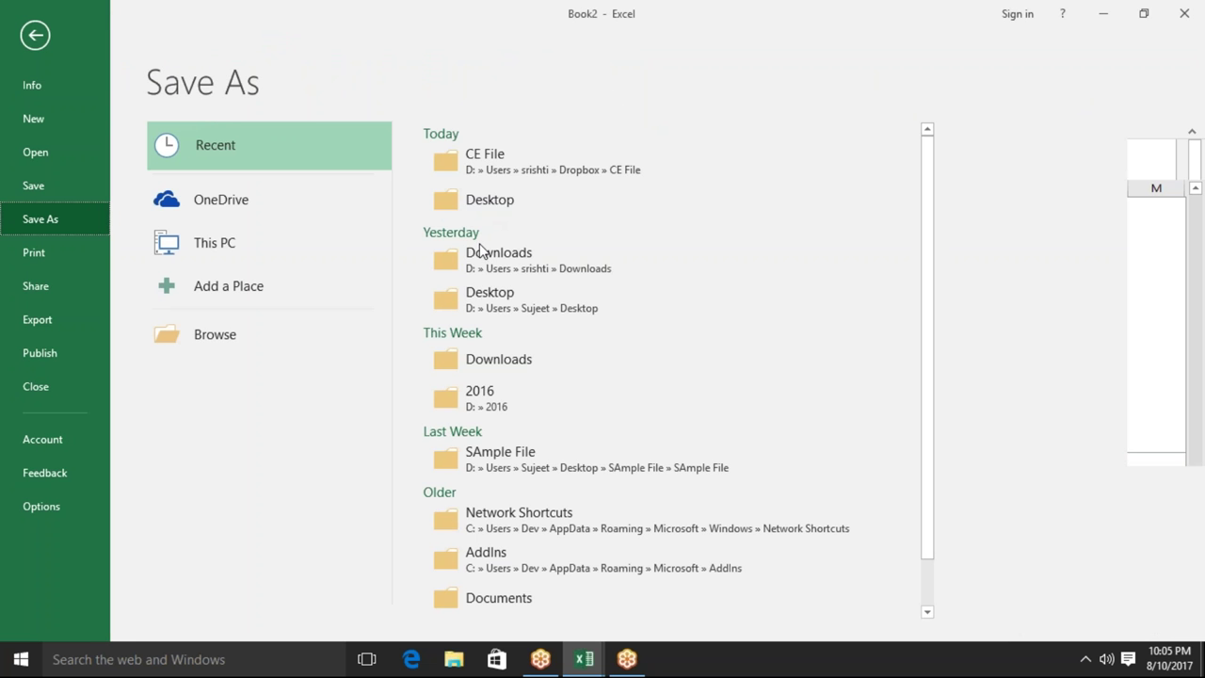
pyautogui.click(499, 203)
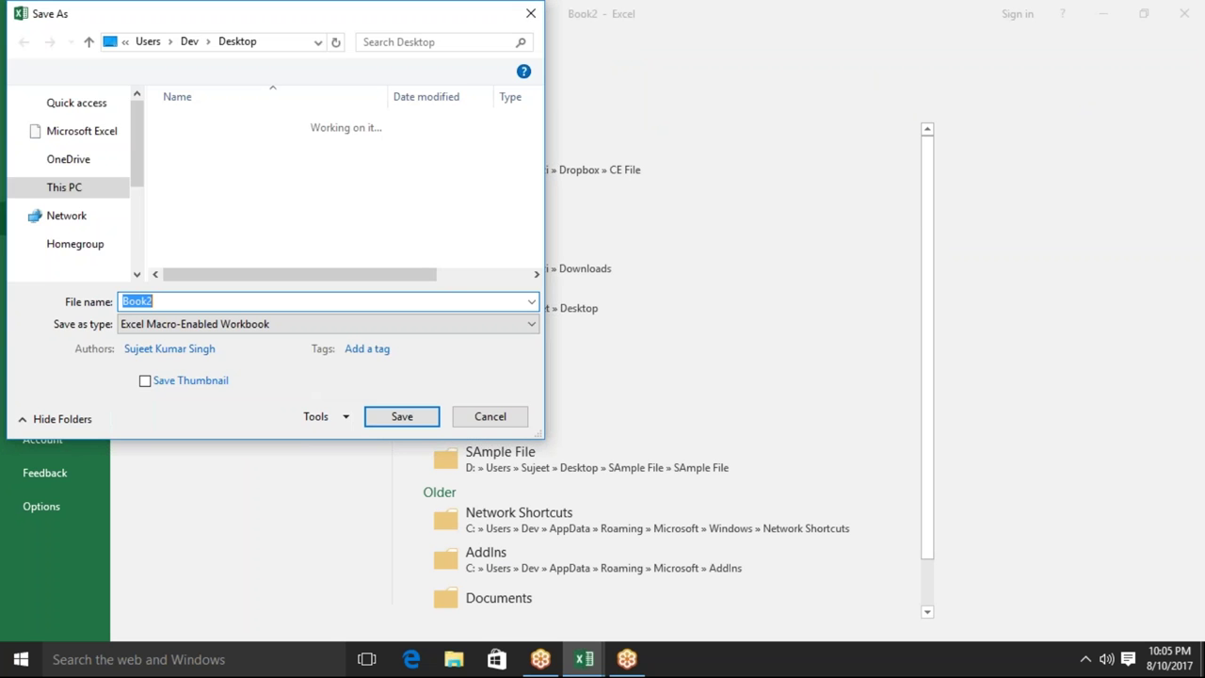
pyautogui.write('Name')
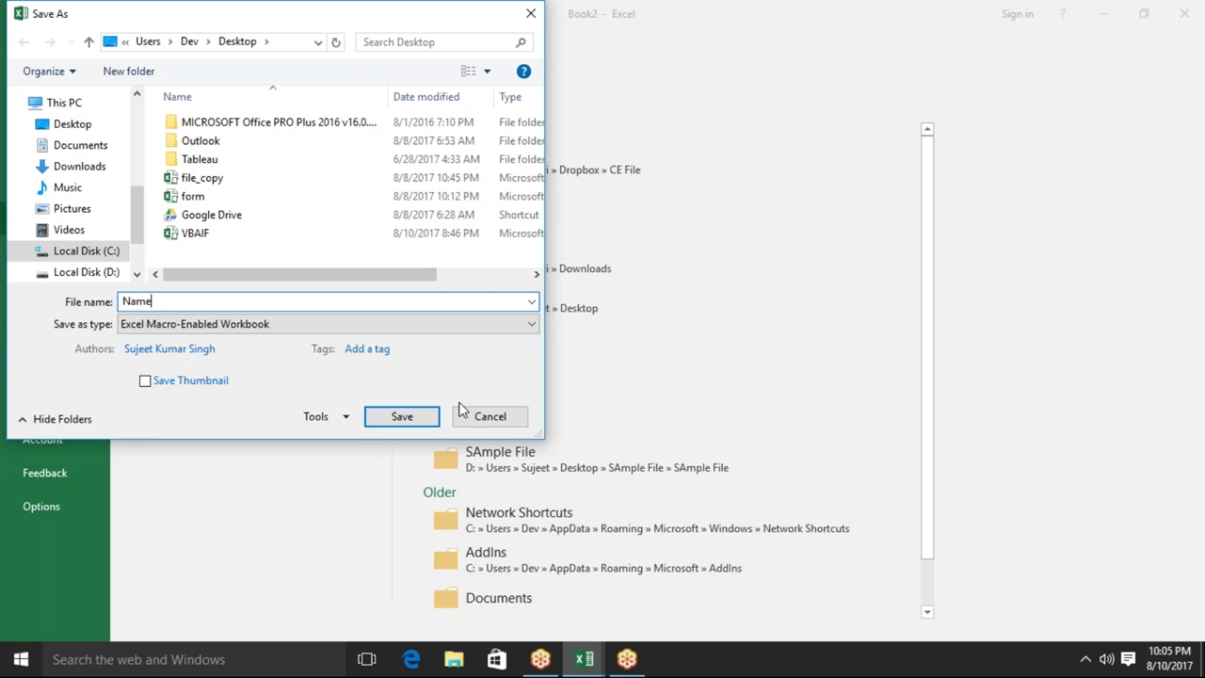
pyautogui.click(425, 417)
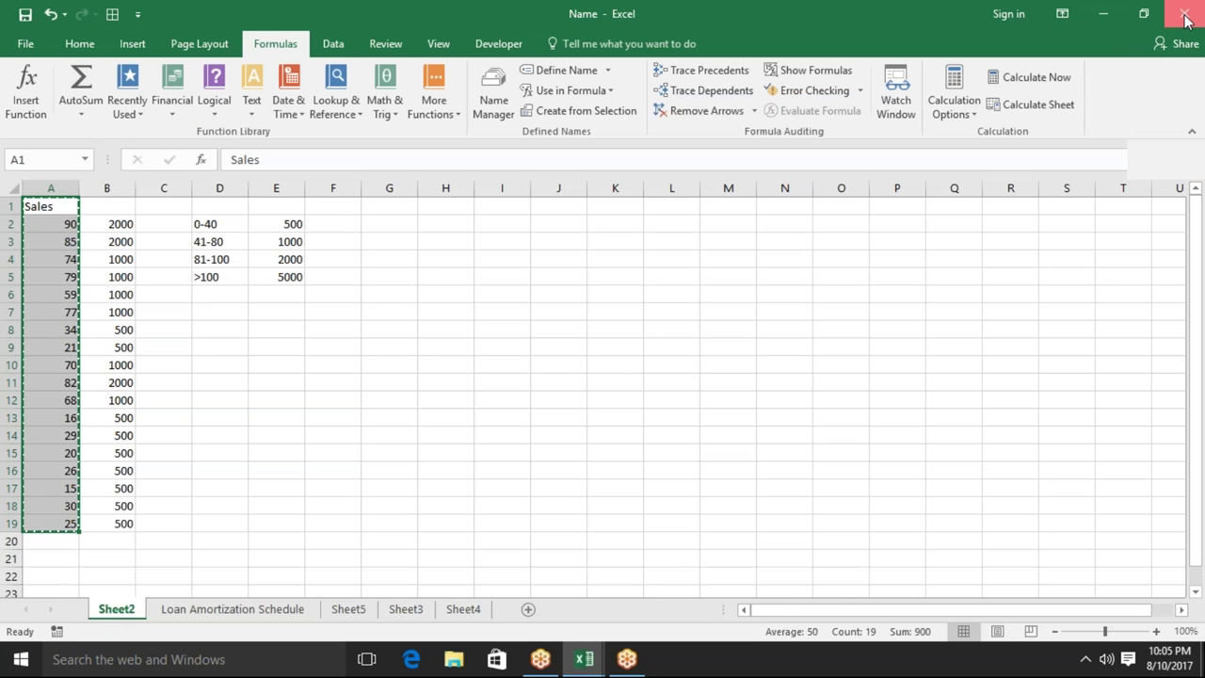
pyautogui.hotkey('ctrl', 'o')
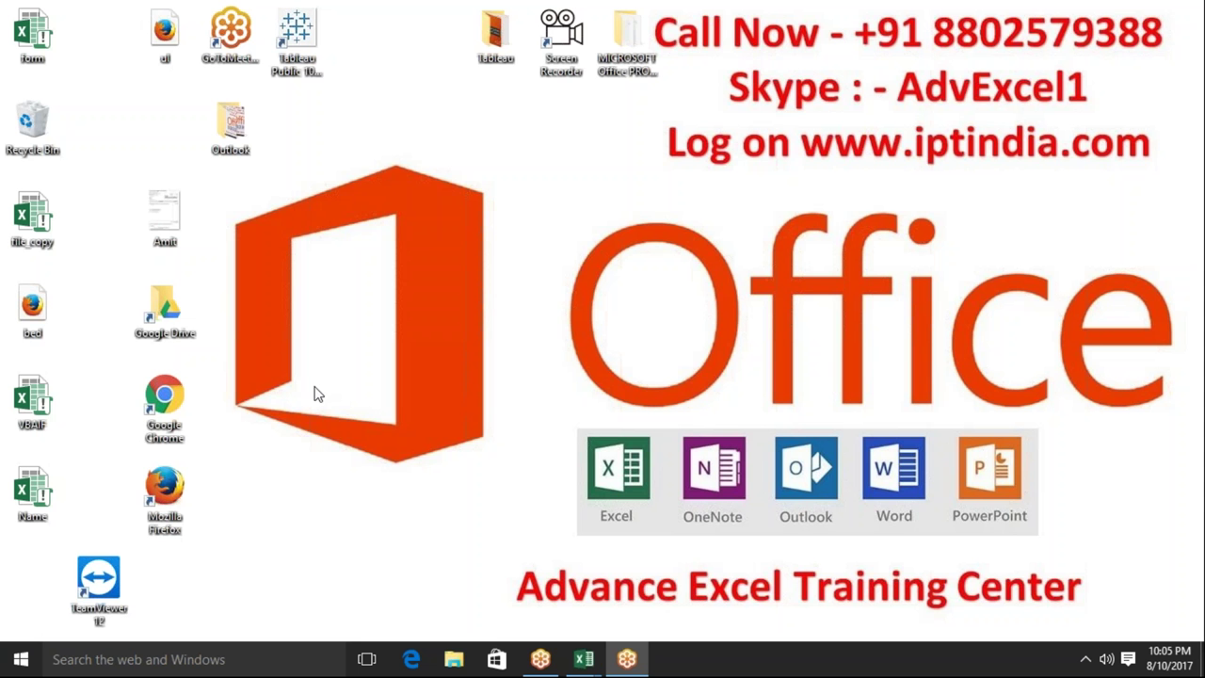
# Launch Mozilla Firefox from its desktop icon
pyautogui.click(167, 501)
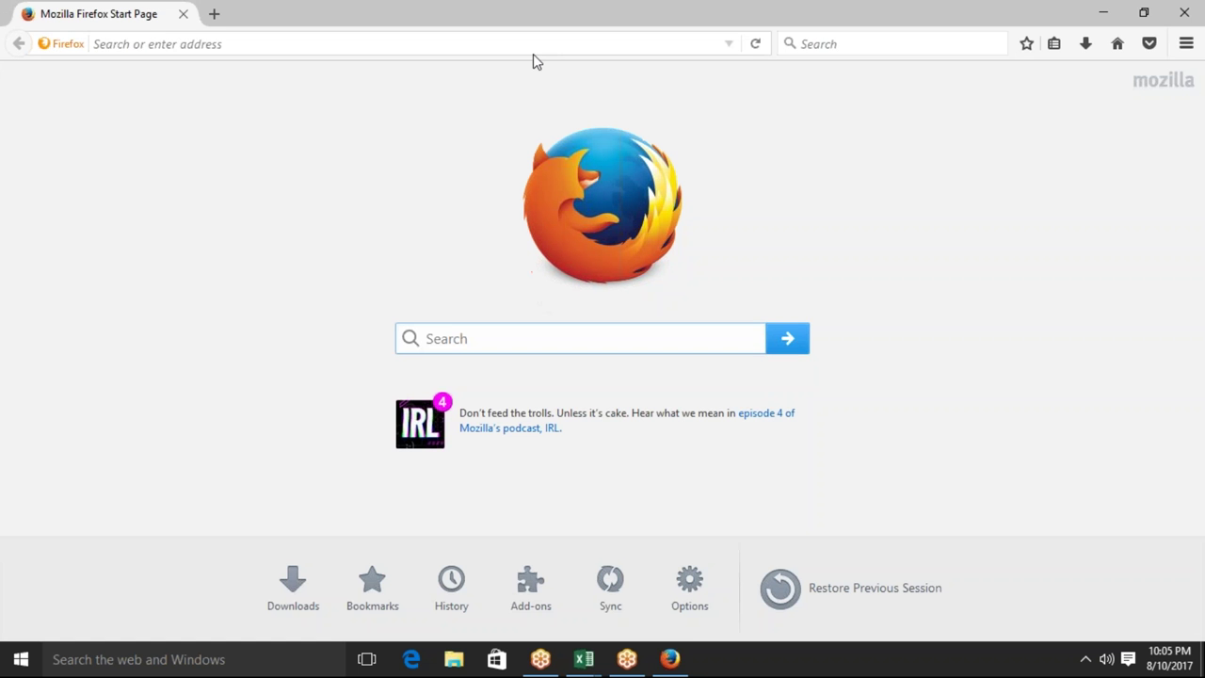
# Load gmail.com in Firefox from the address bar suggestion
pyautogui.click(533, 54)
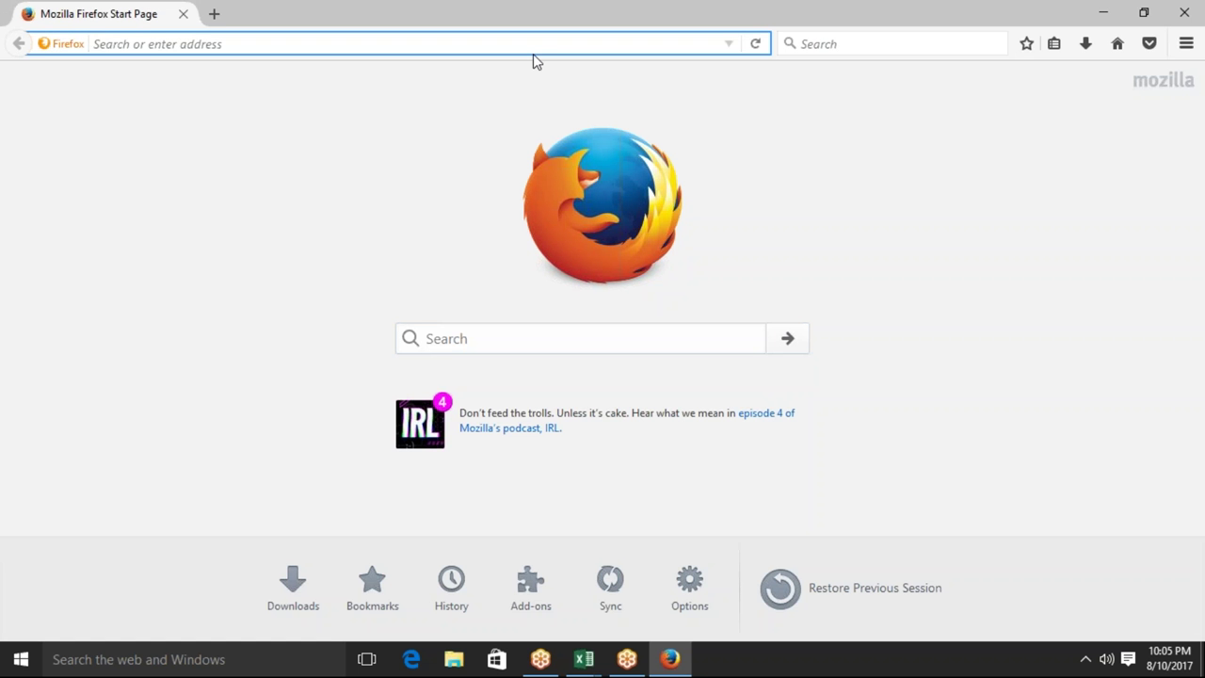
pyautogui.write('gmail.com/')
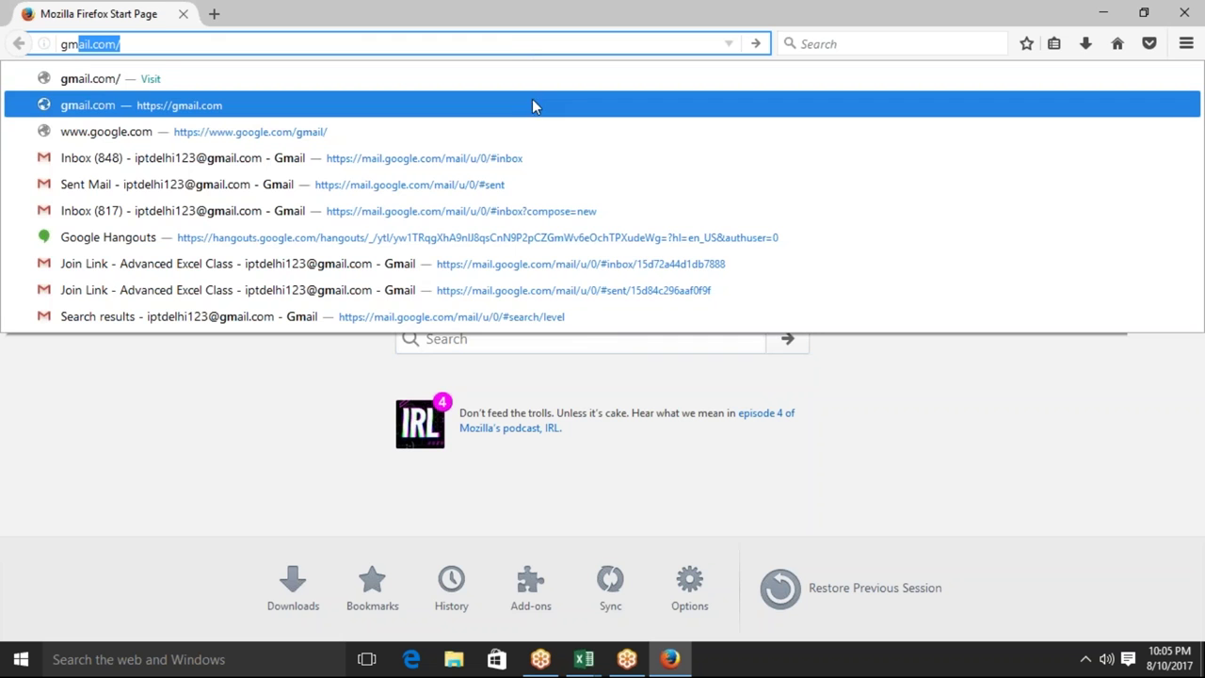
pyautogui.click(533, 110)
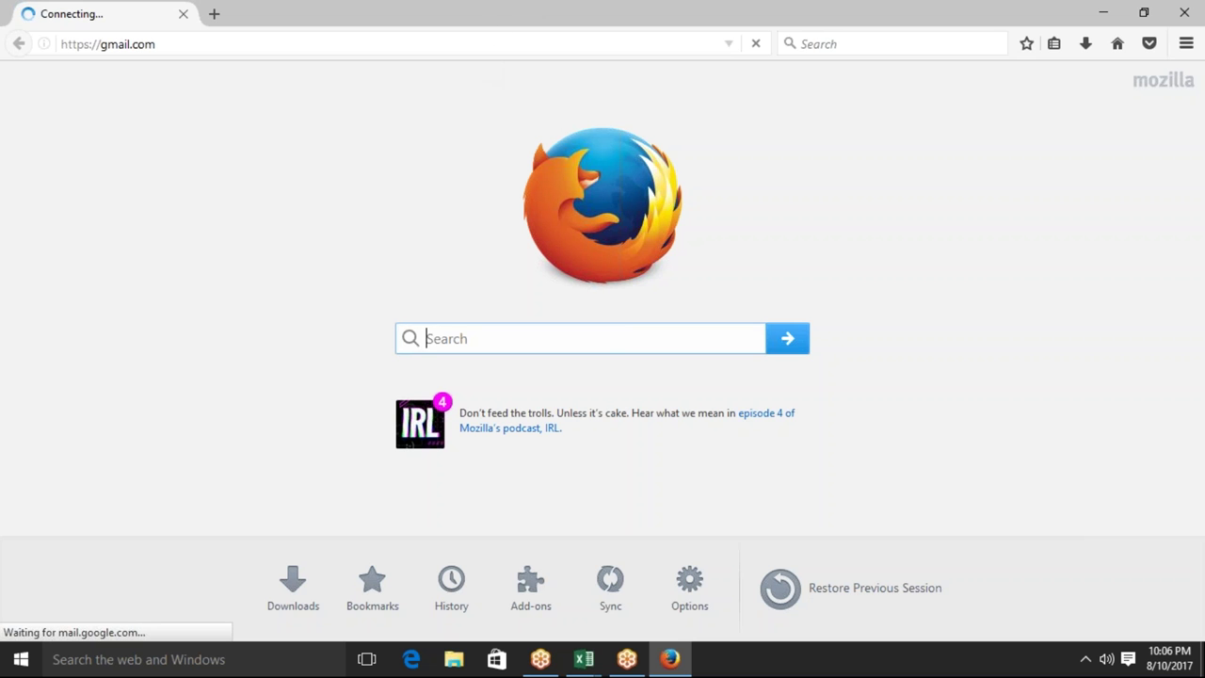
pyautogui.click(481, 43)
pyautogui.hotkey('ctrl', 'a')
pyautogui.press('Return')
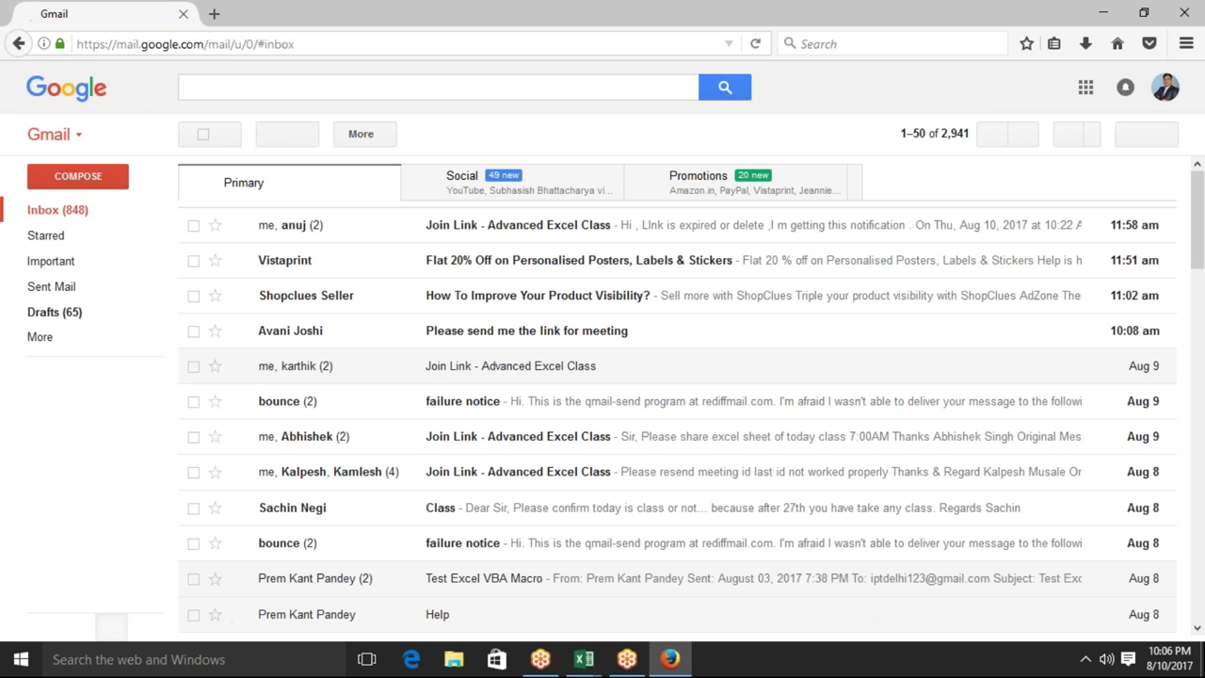
# View the Sent Mail folder, then close the browser back to the desktop
pyautogui.click(64, 288)
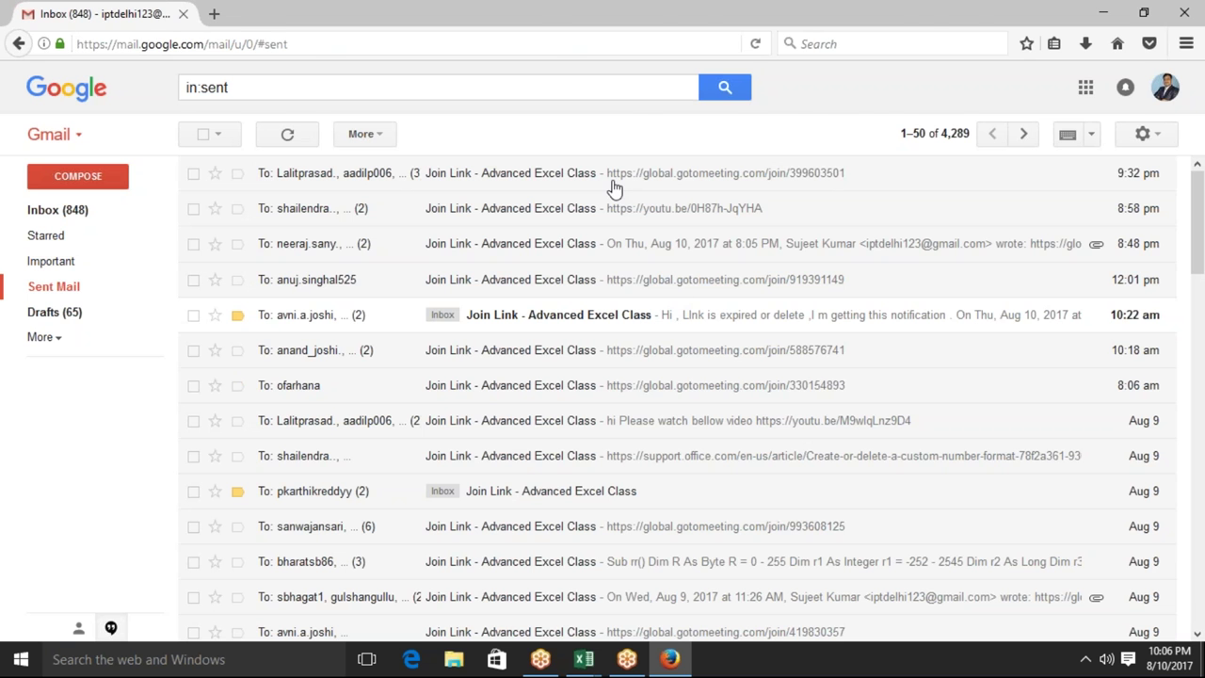
pyautogui.press('super+d')
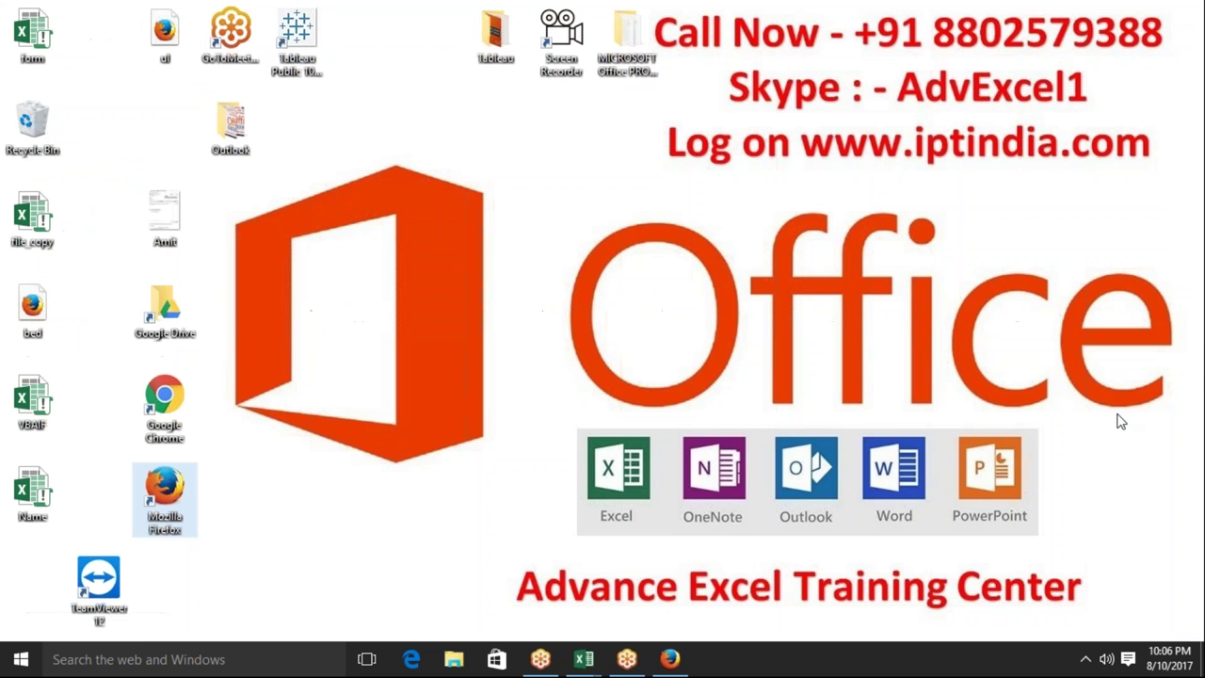
pyautogui.click(1185, 426)
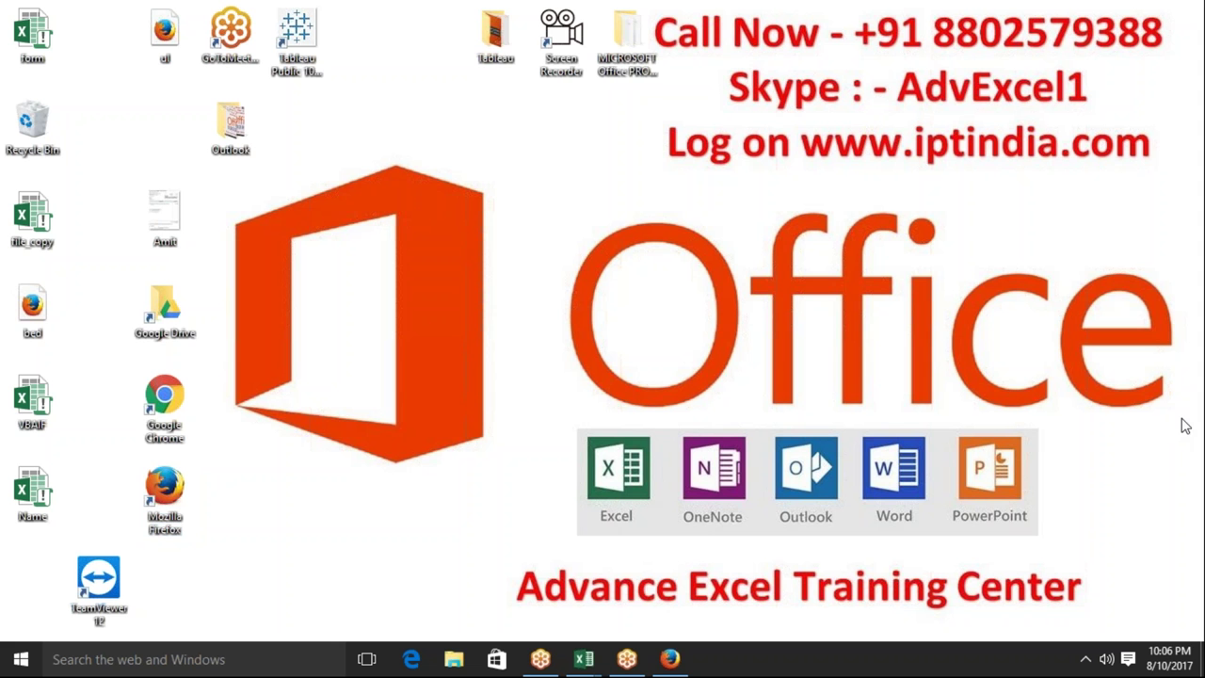